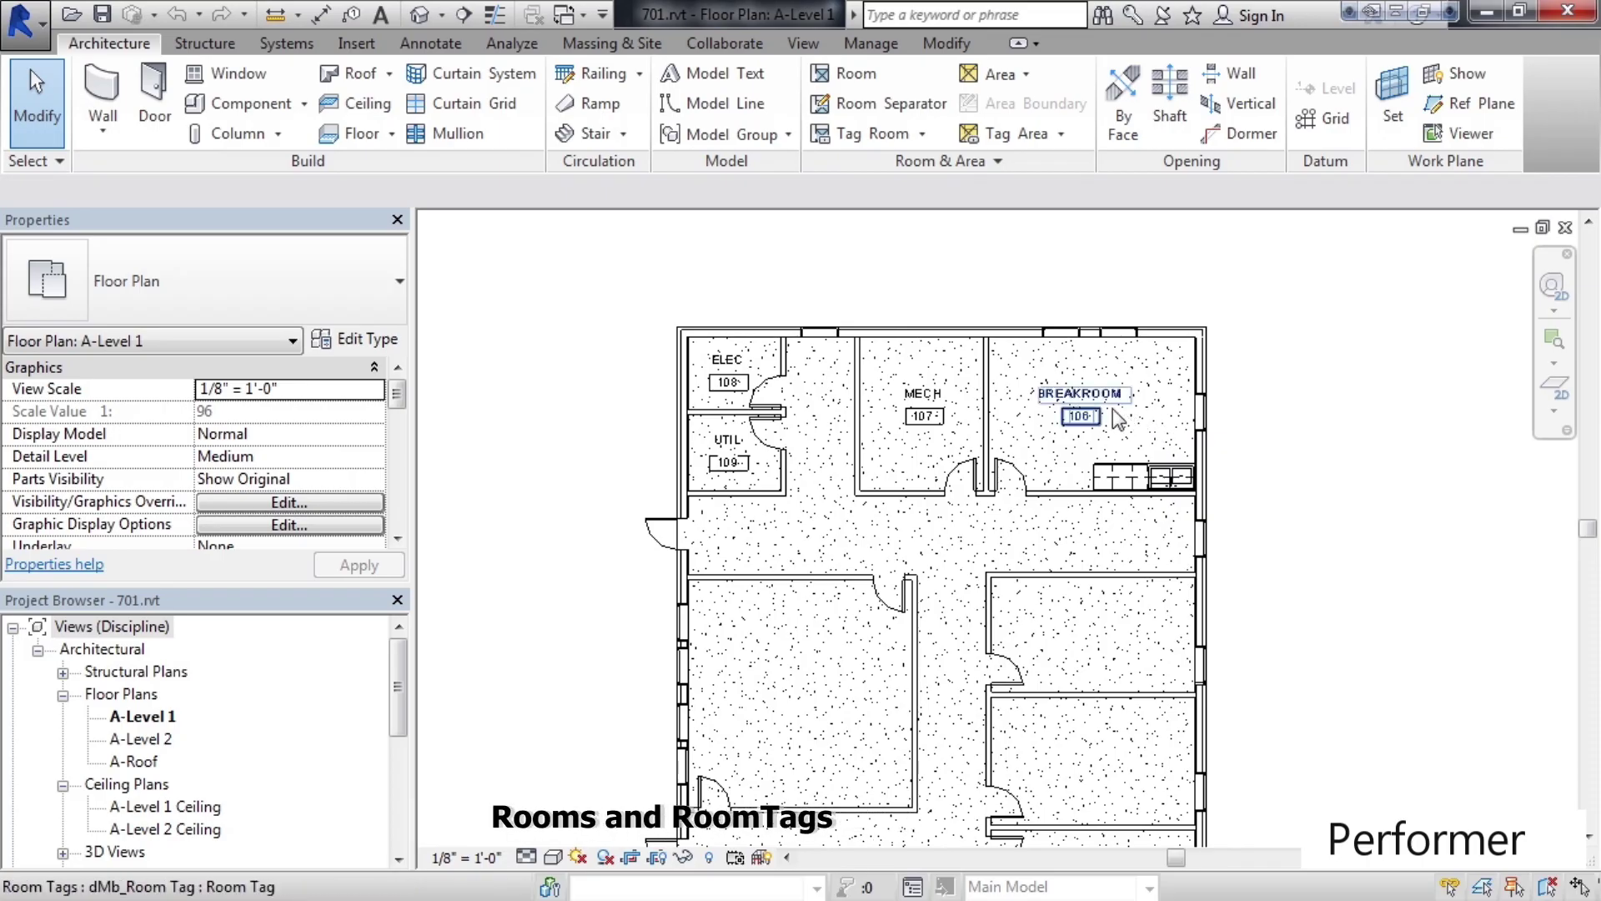
Inspect the BREAKROOM tag and the boundary of its room on the Level 1 floor plan
left_click(1092, 411)
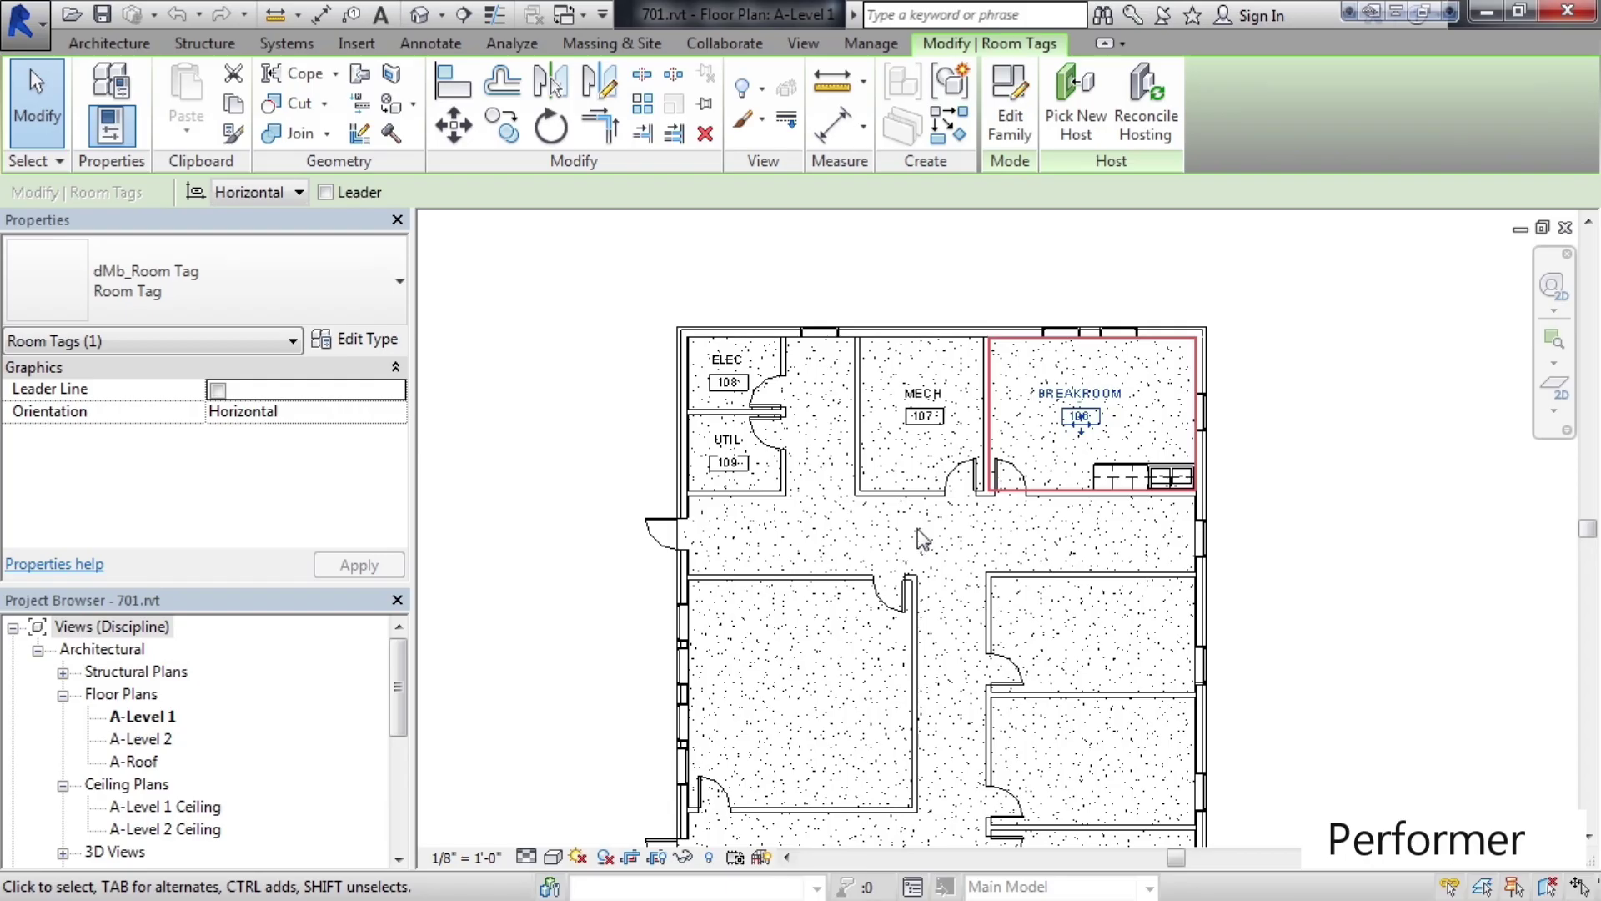
scroll(920, 538, "down", 3)
middle_click_drag(1293, 614, 1174, 501)
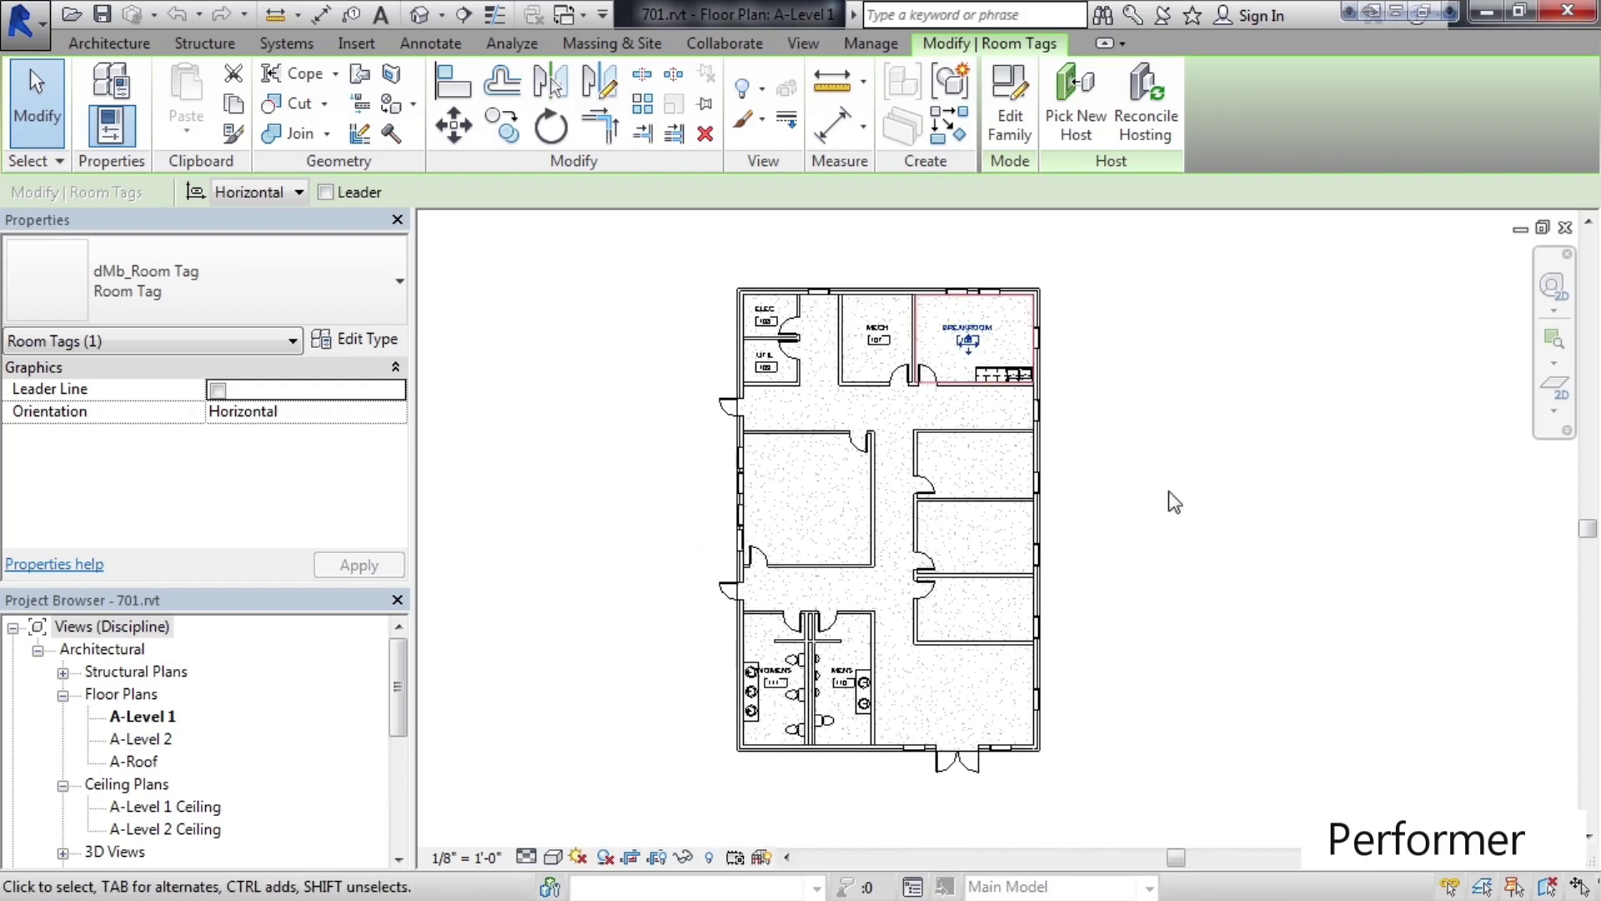
key("Escape")
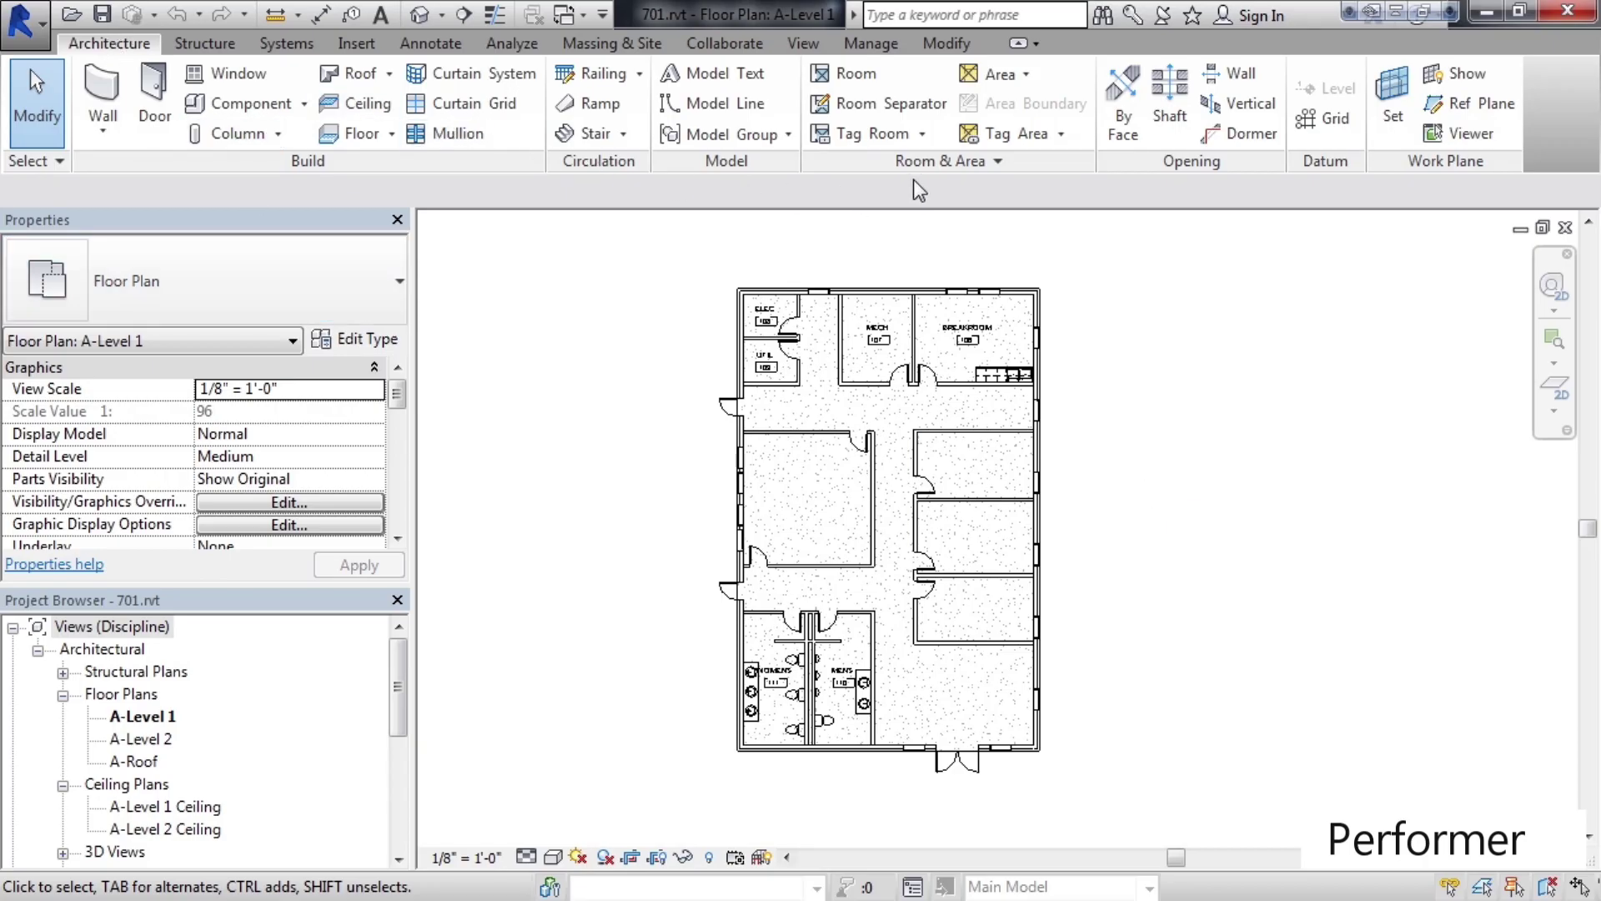
Place a new room with a horizontal tag in the large enclosed space above the restrooms, with a 12' 8" limit offset
left_click(858, 81)
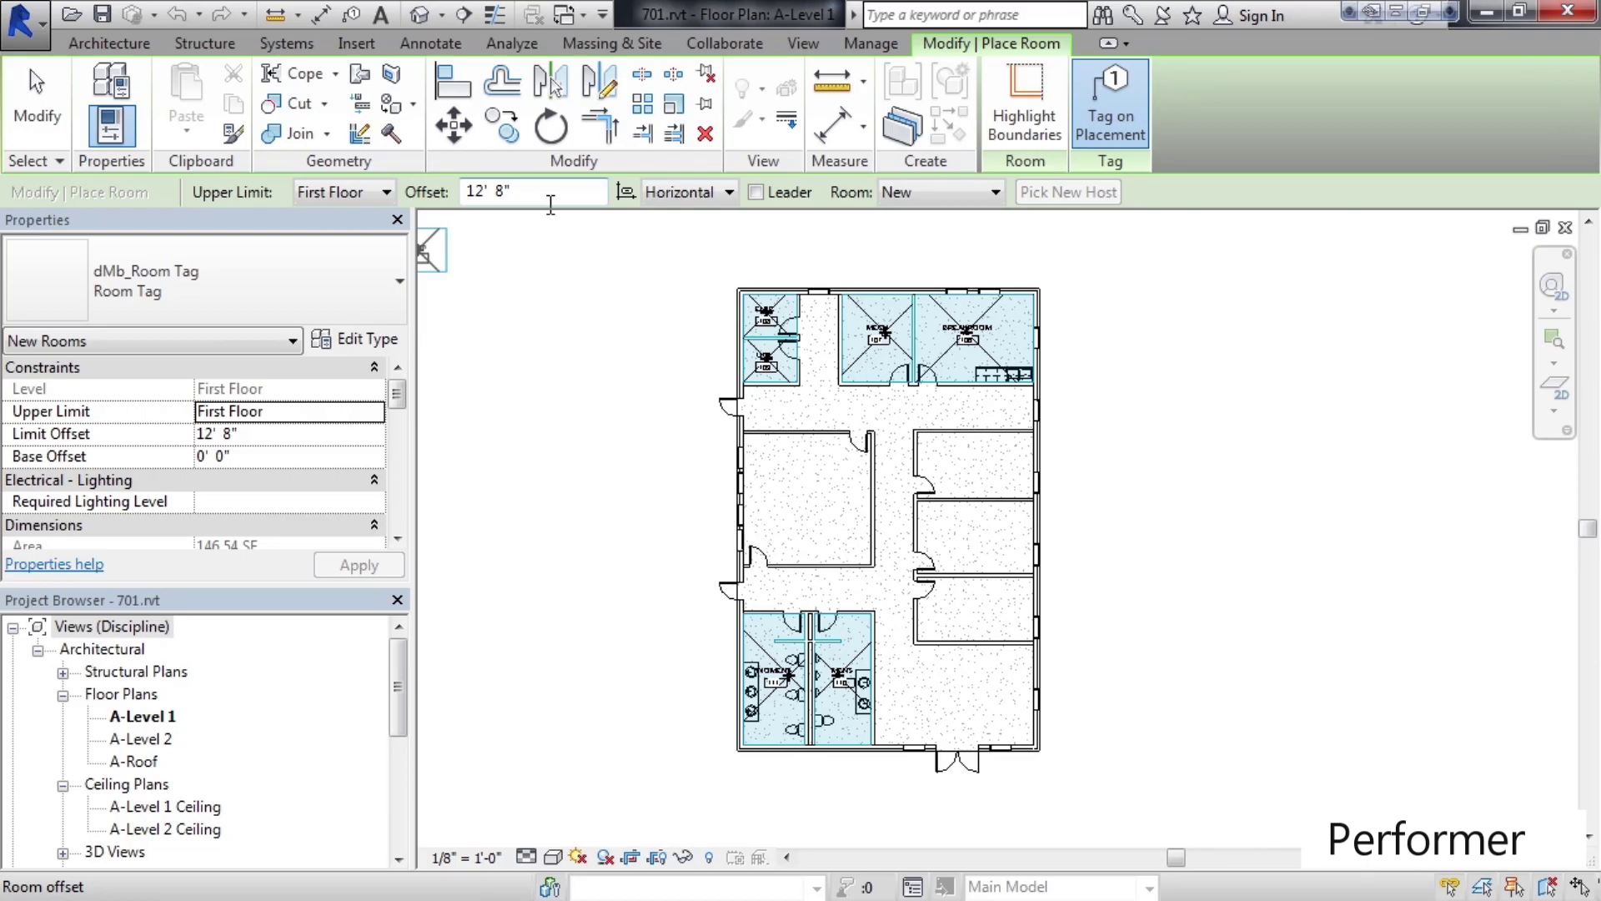
left_click(958, 194)
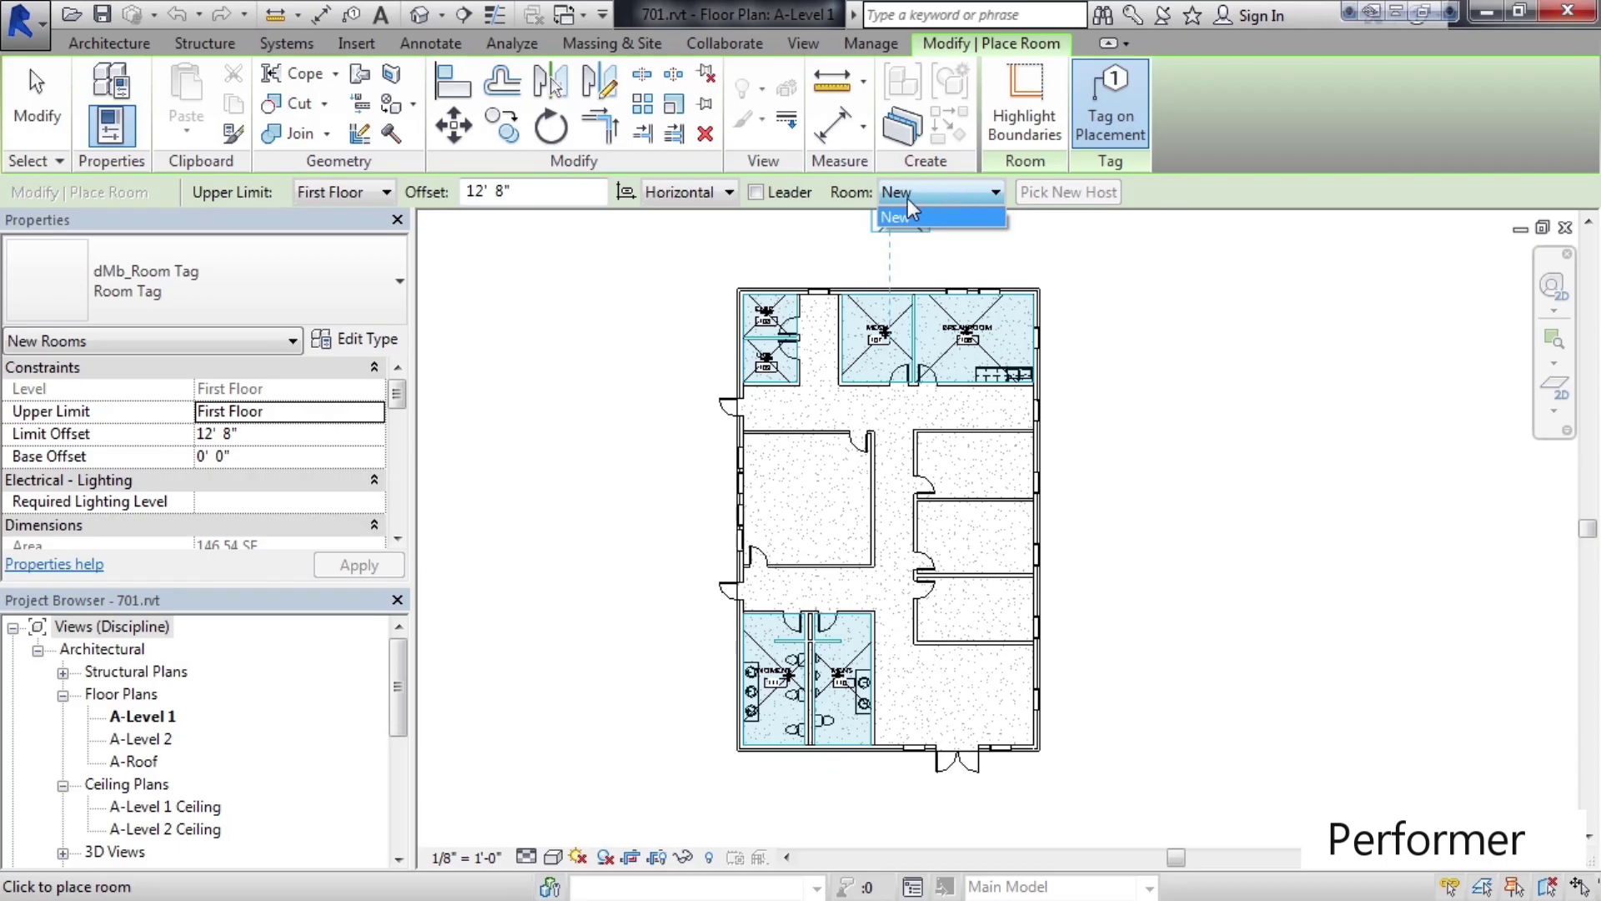
left_click(933, 208)
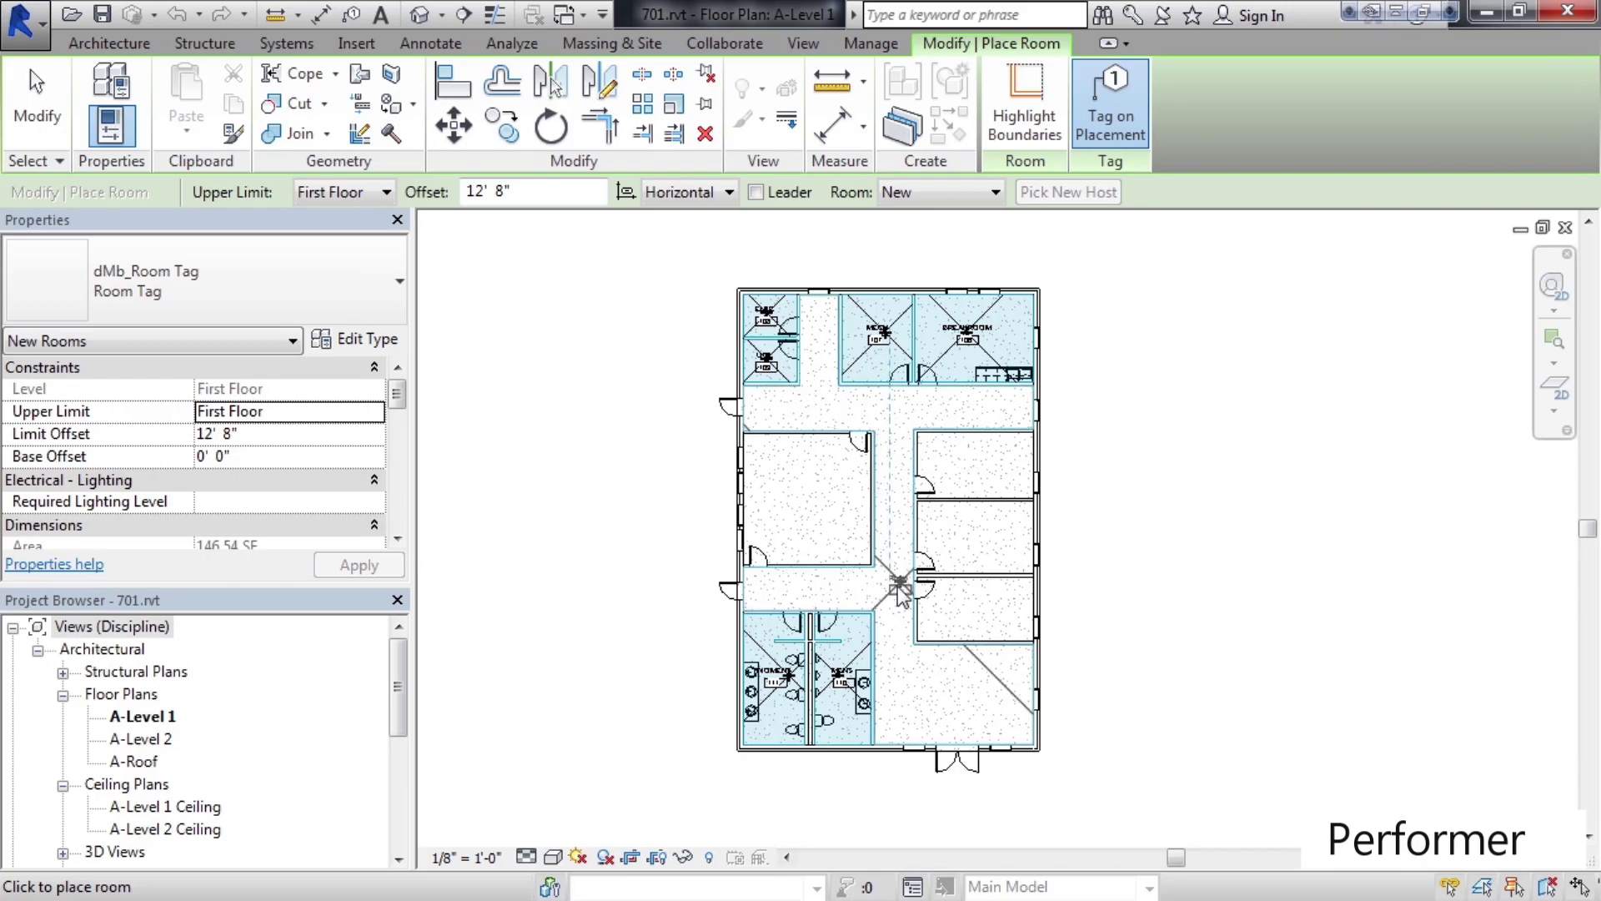
left_click(805, 505)
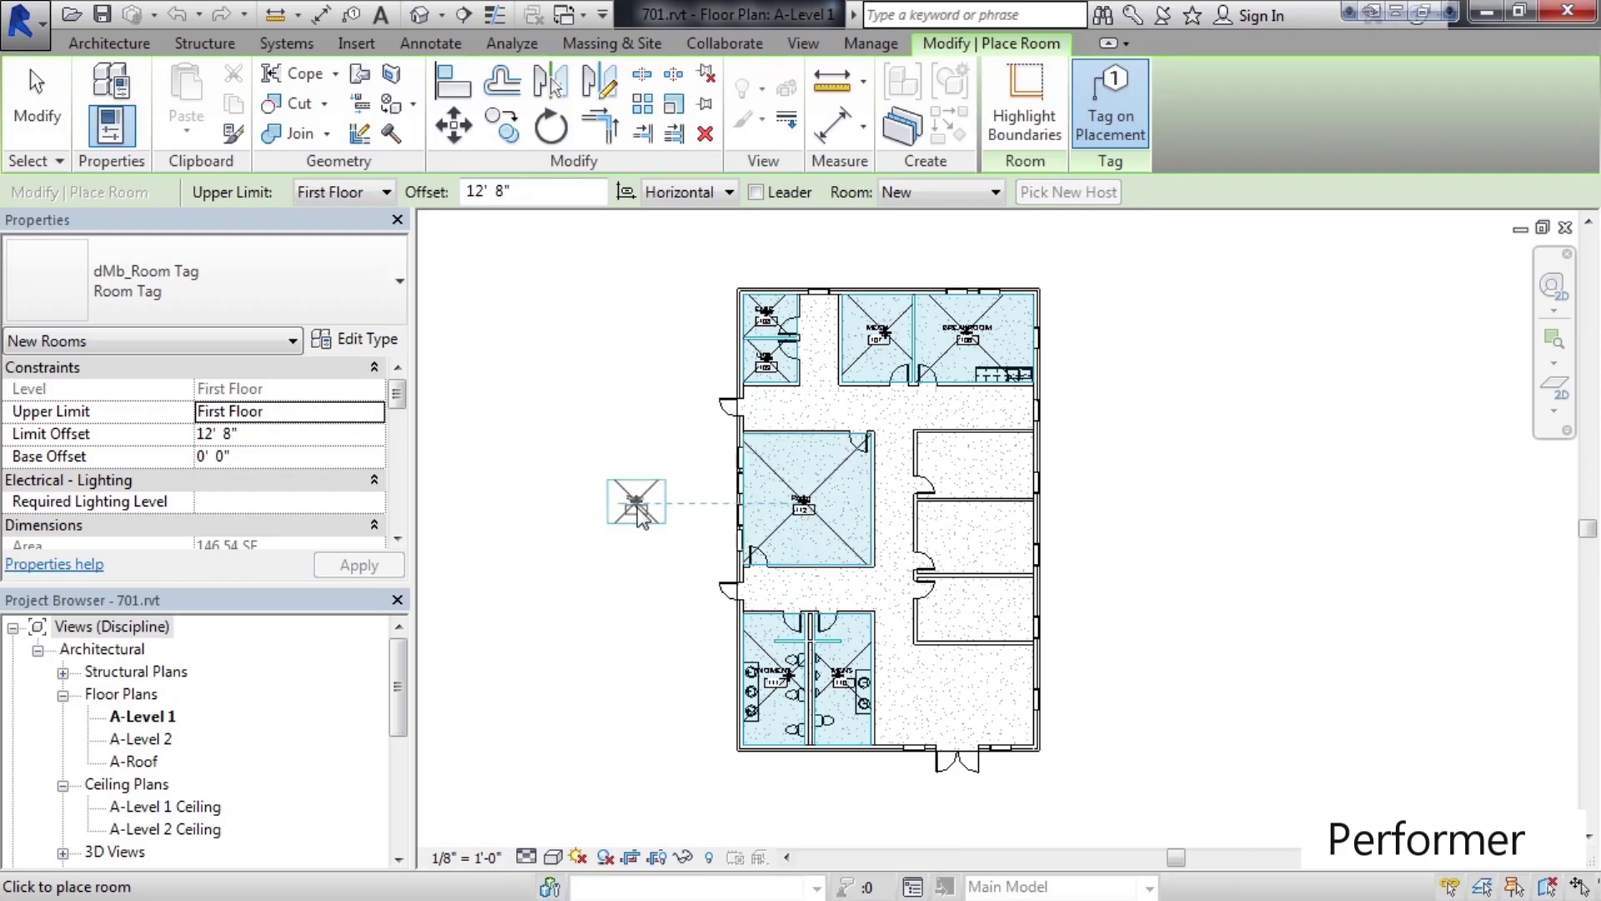
scroll(647, 504, "up", 2)
scroll(653, 514, "up", 2)
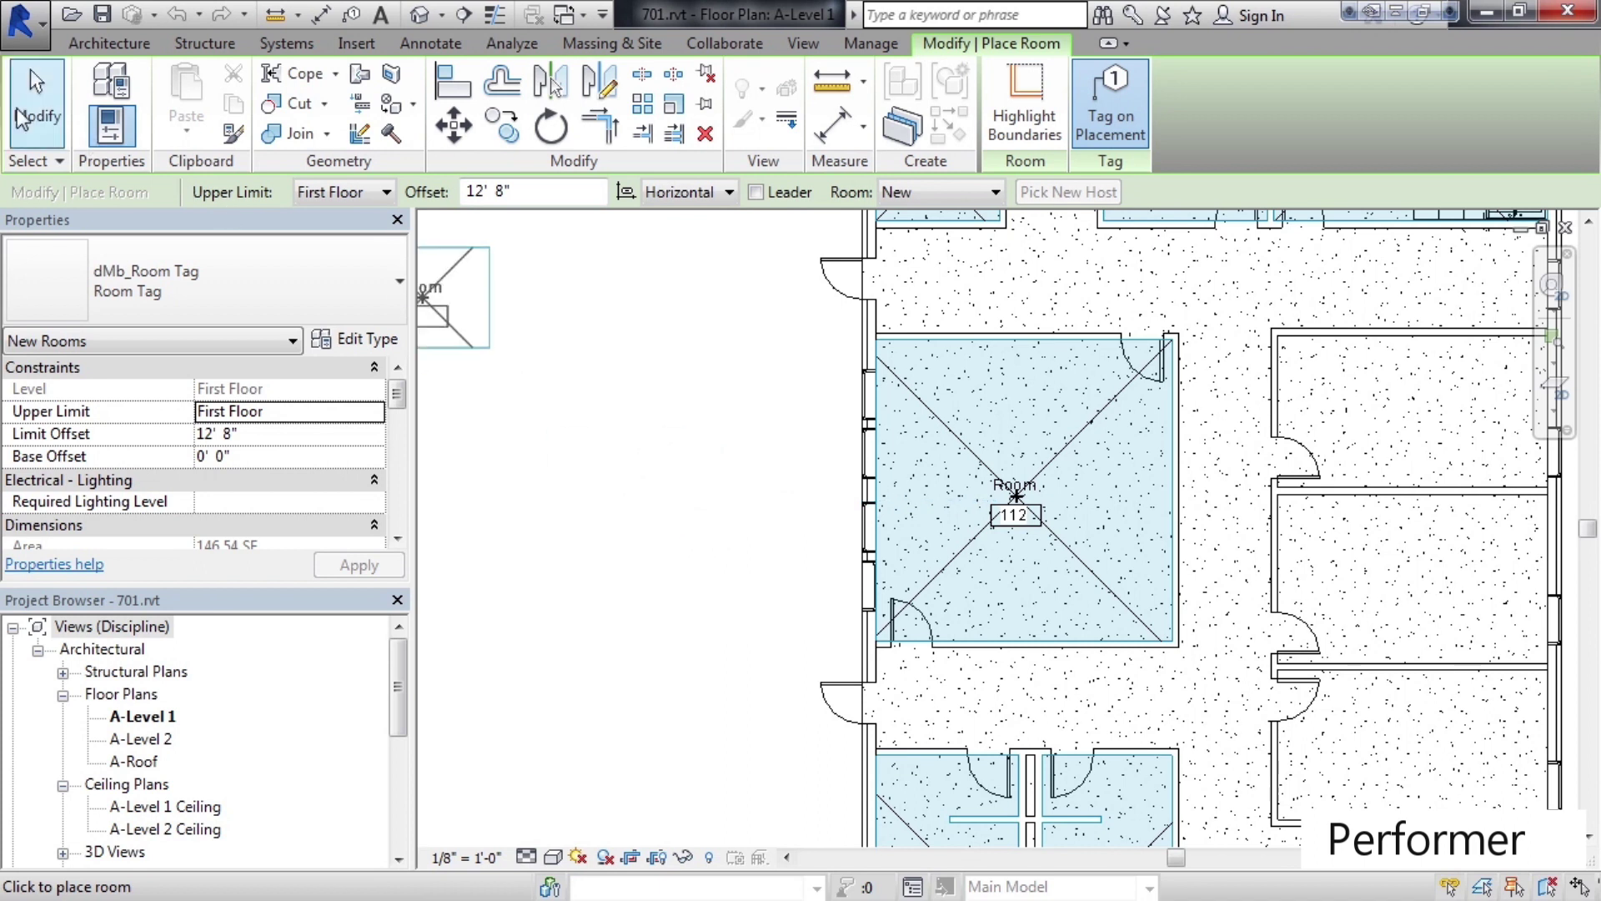
left_click(27, 98)
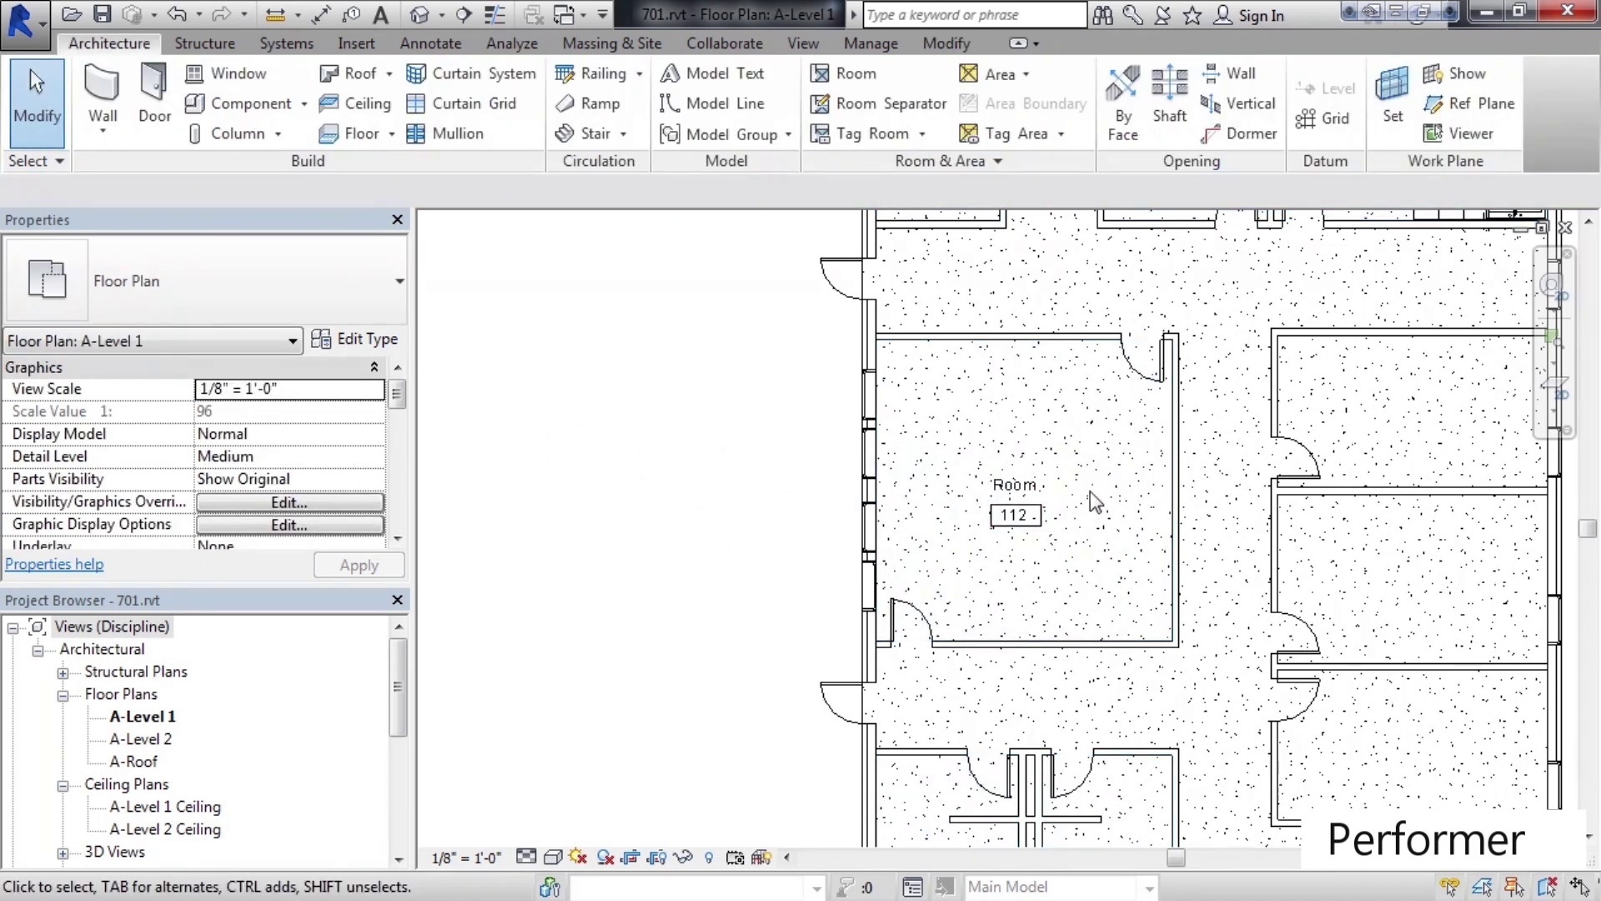
Rename the newly placed room as CONFERENCE in its room tag
scroll(1084, 509, "up", 3)
scroll(1065, 510, "up", 1)
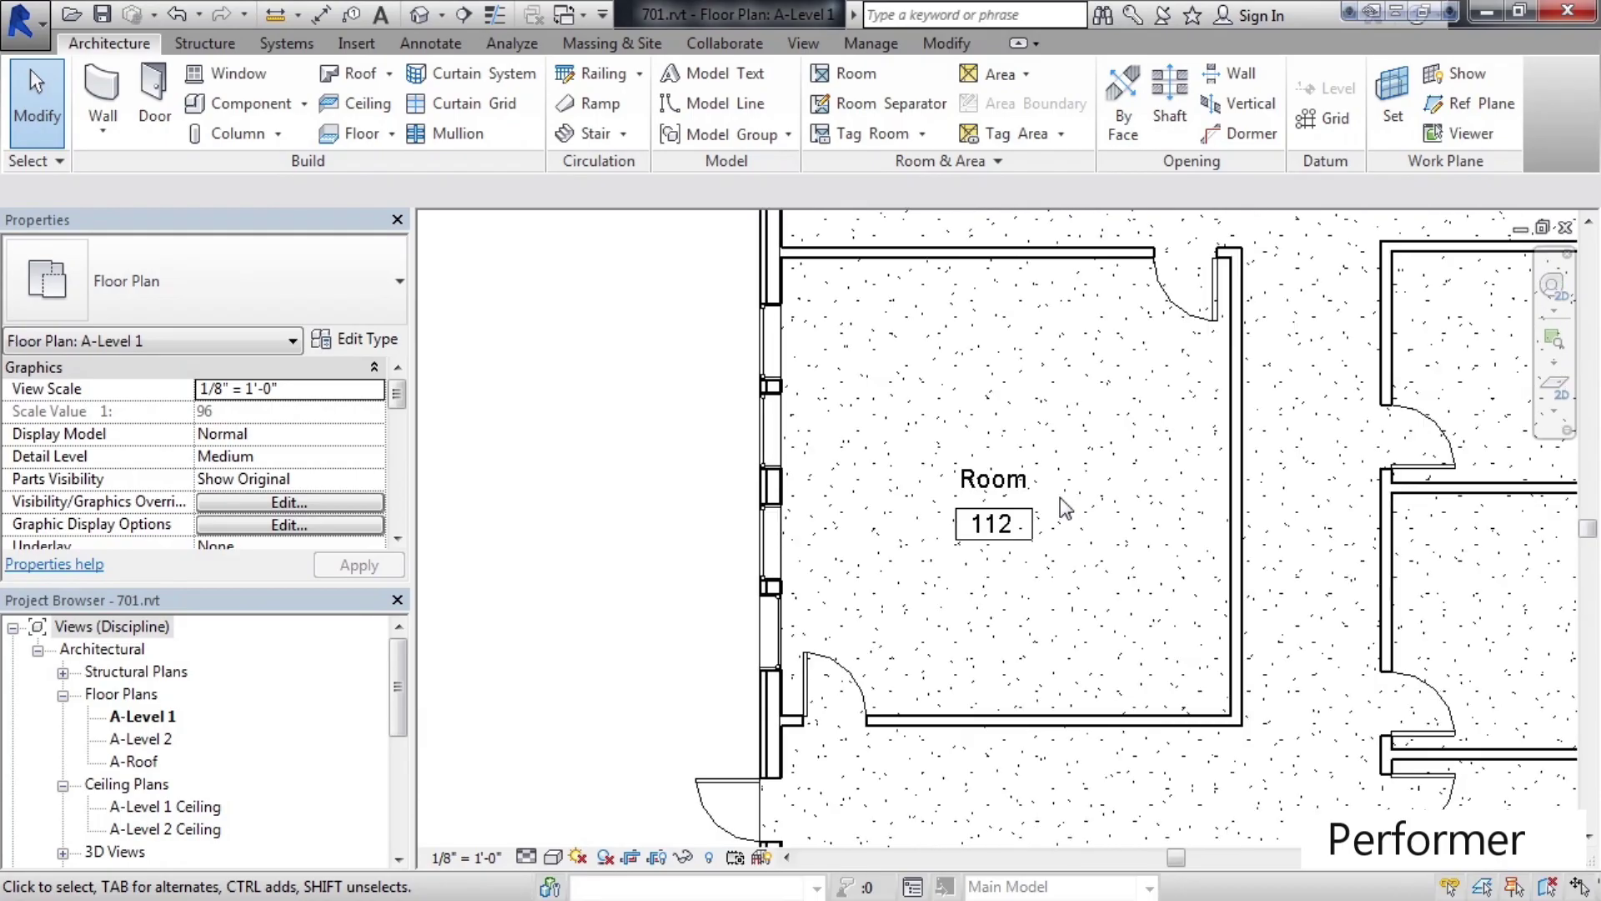
left_click(1007, 489)
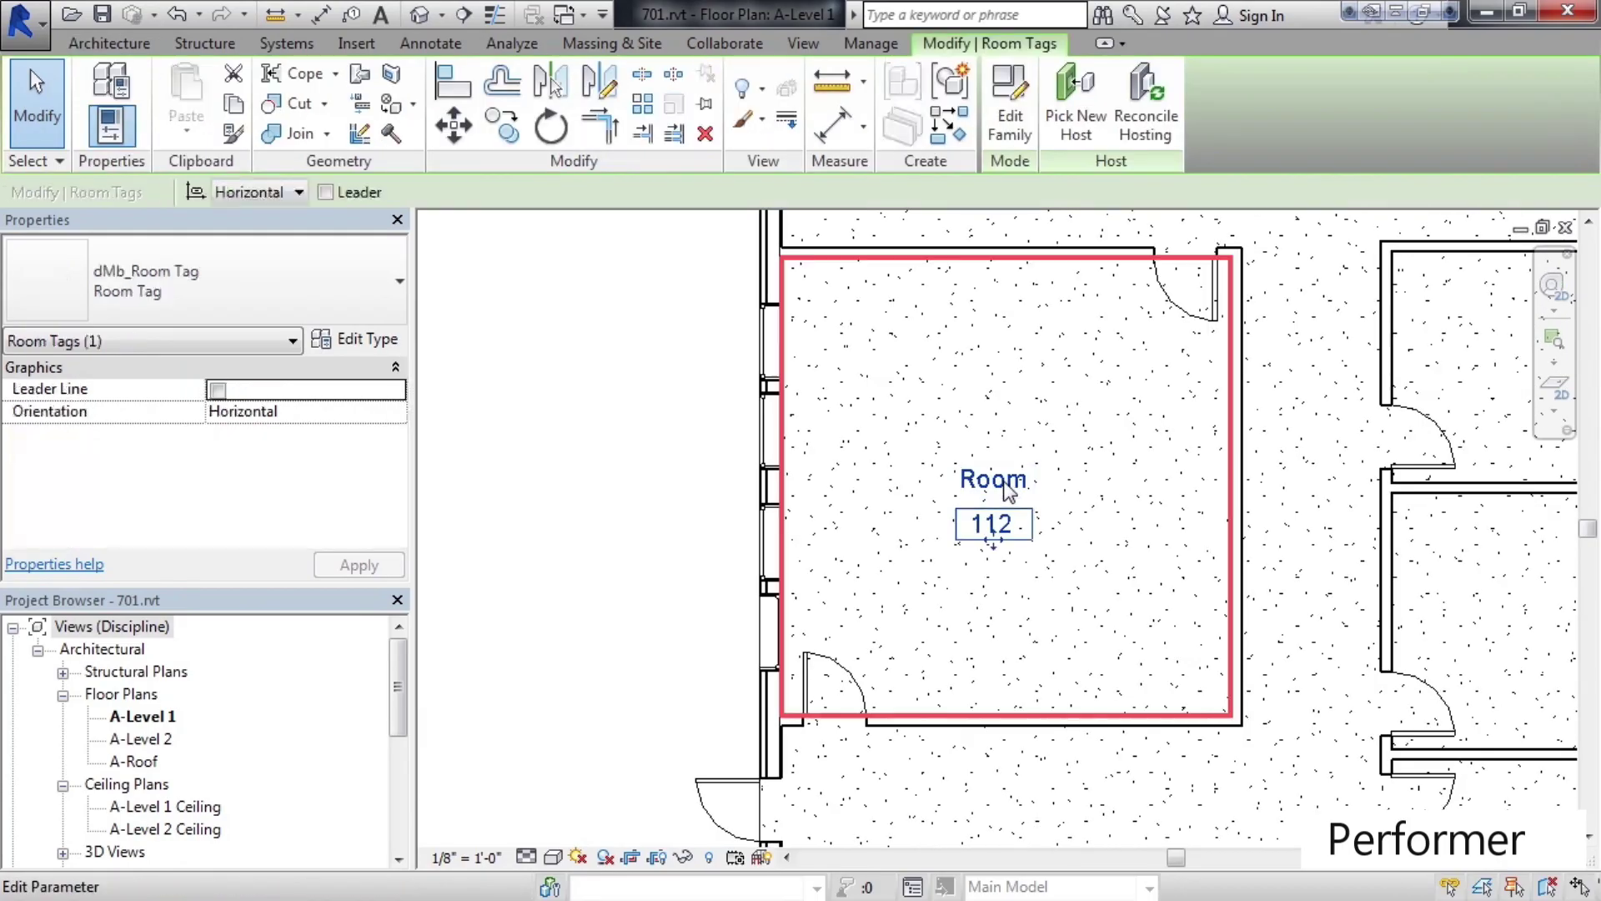
left_click(1007, 487)
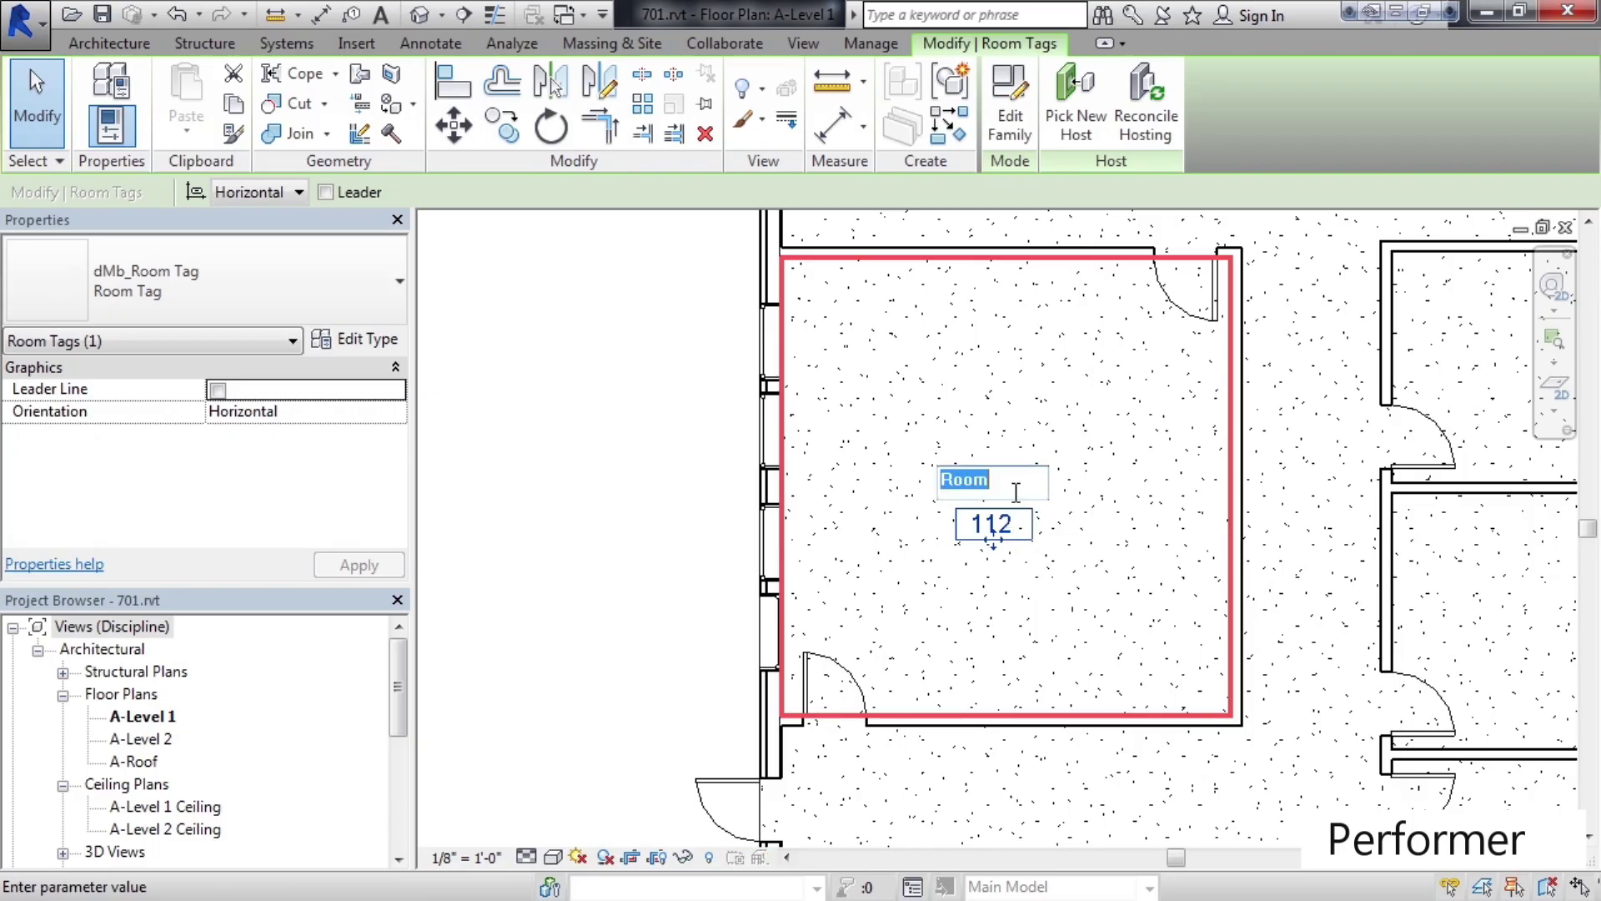
type("Conference")
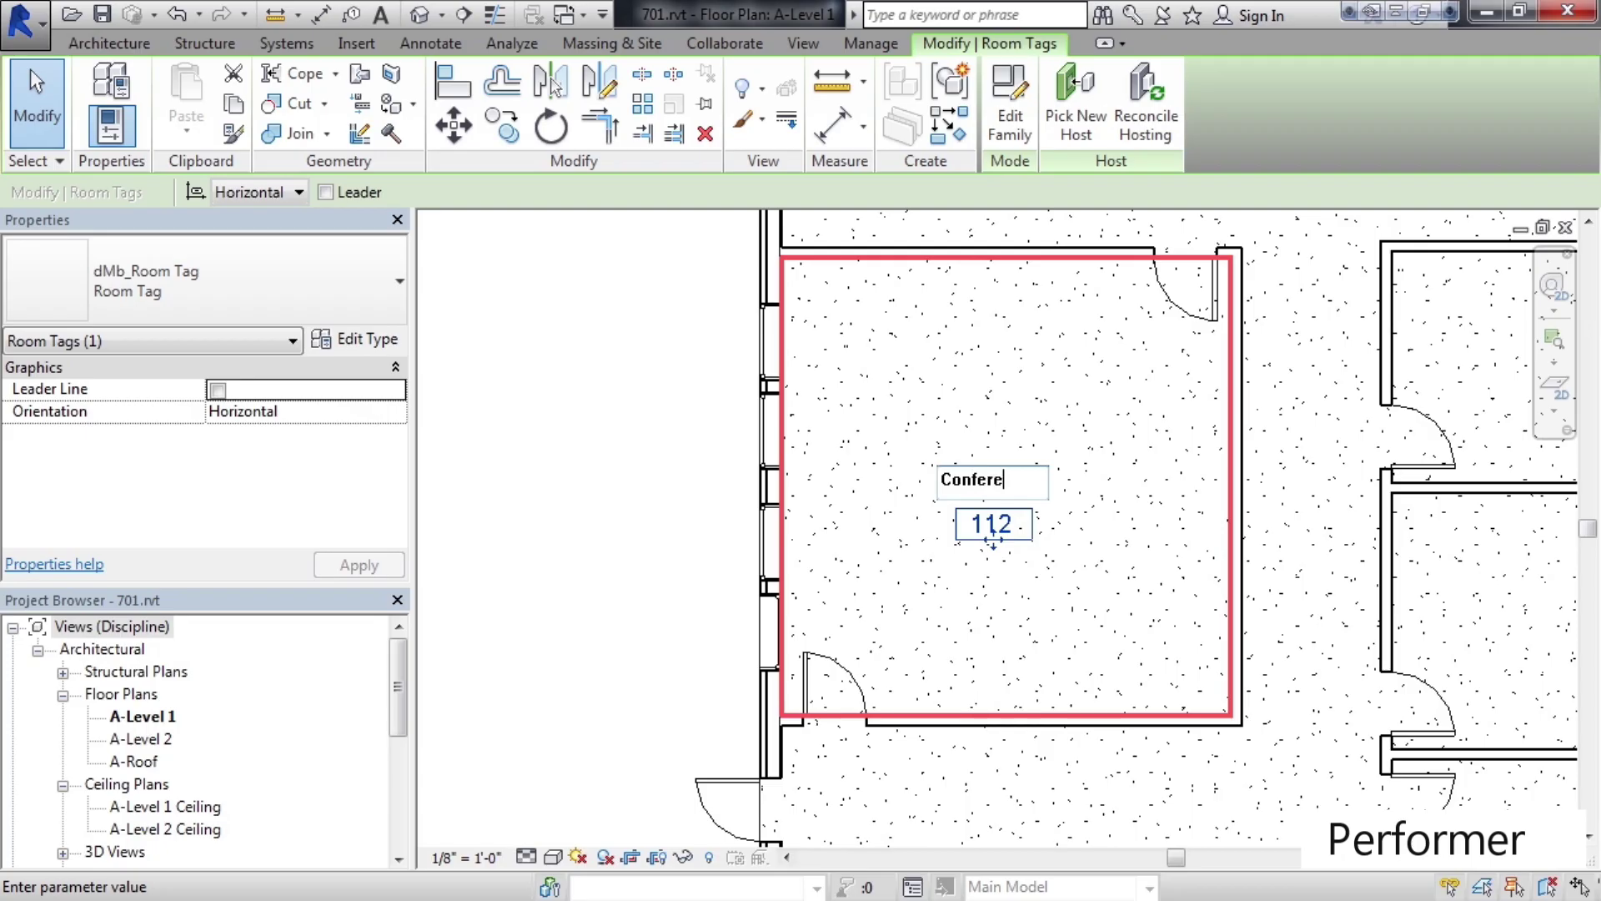
scroll(1118, 499, "up", 1)
scroll(1118, 499, "down", 5)
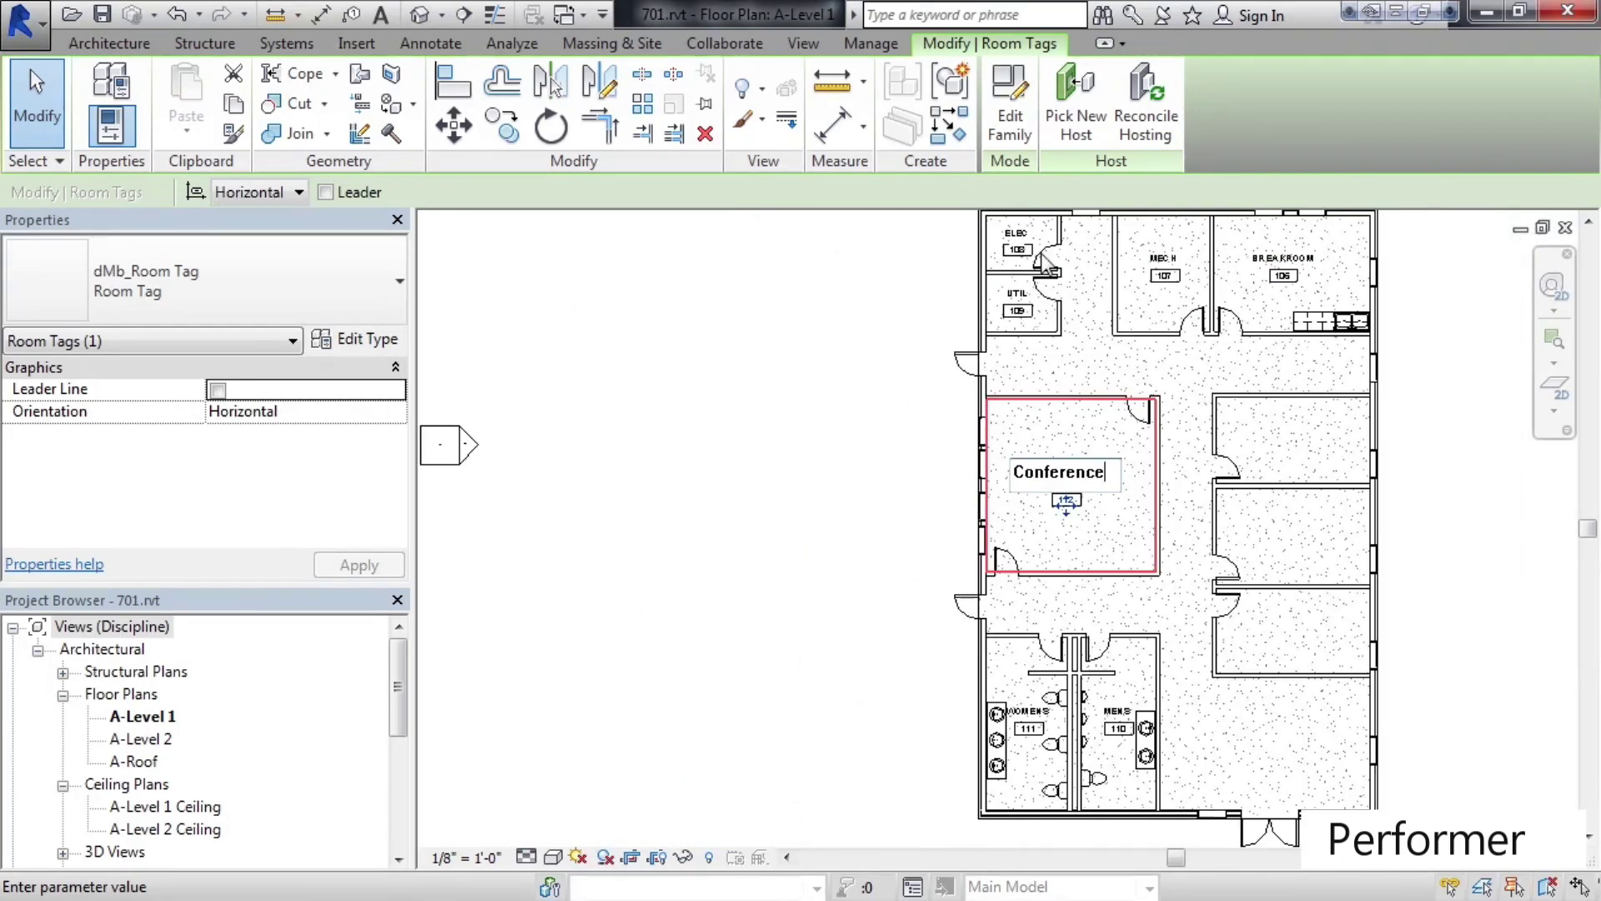
scroll(1122, 496, "up", 1)
scroll(1109, 534, "up", 3)
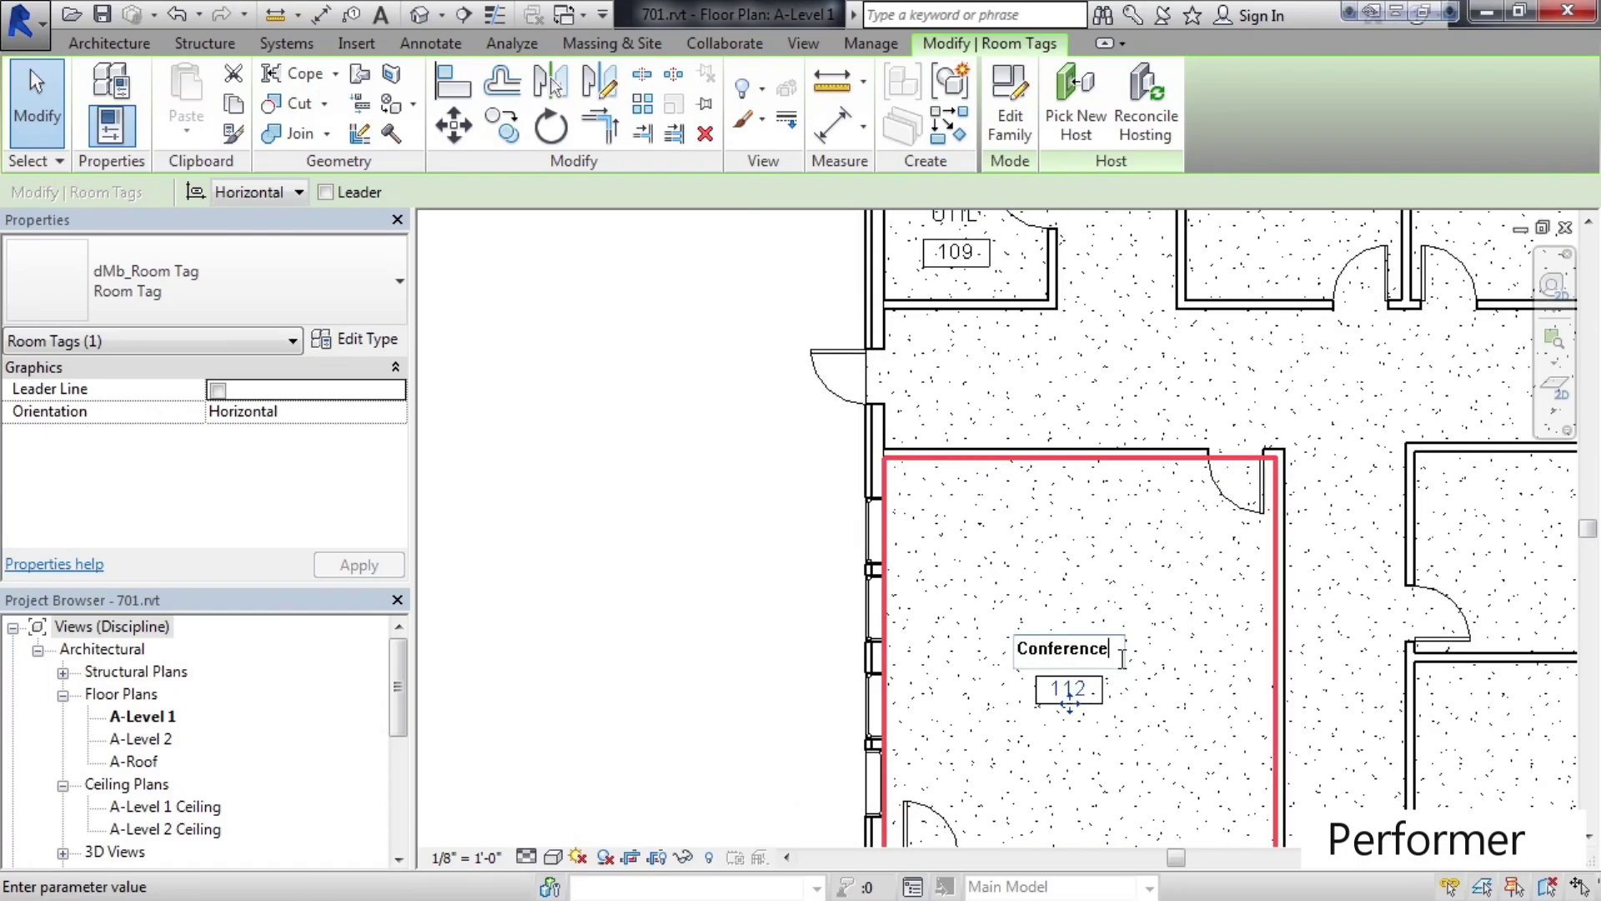
left_click(1080, 649)
type("CONFERENCE")
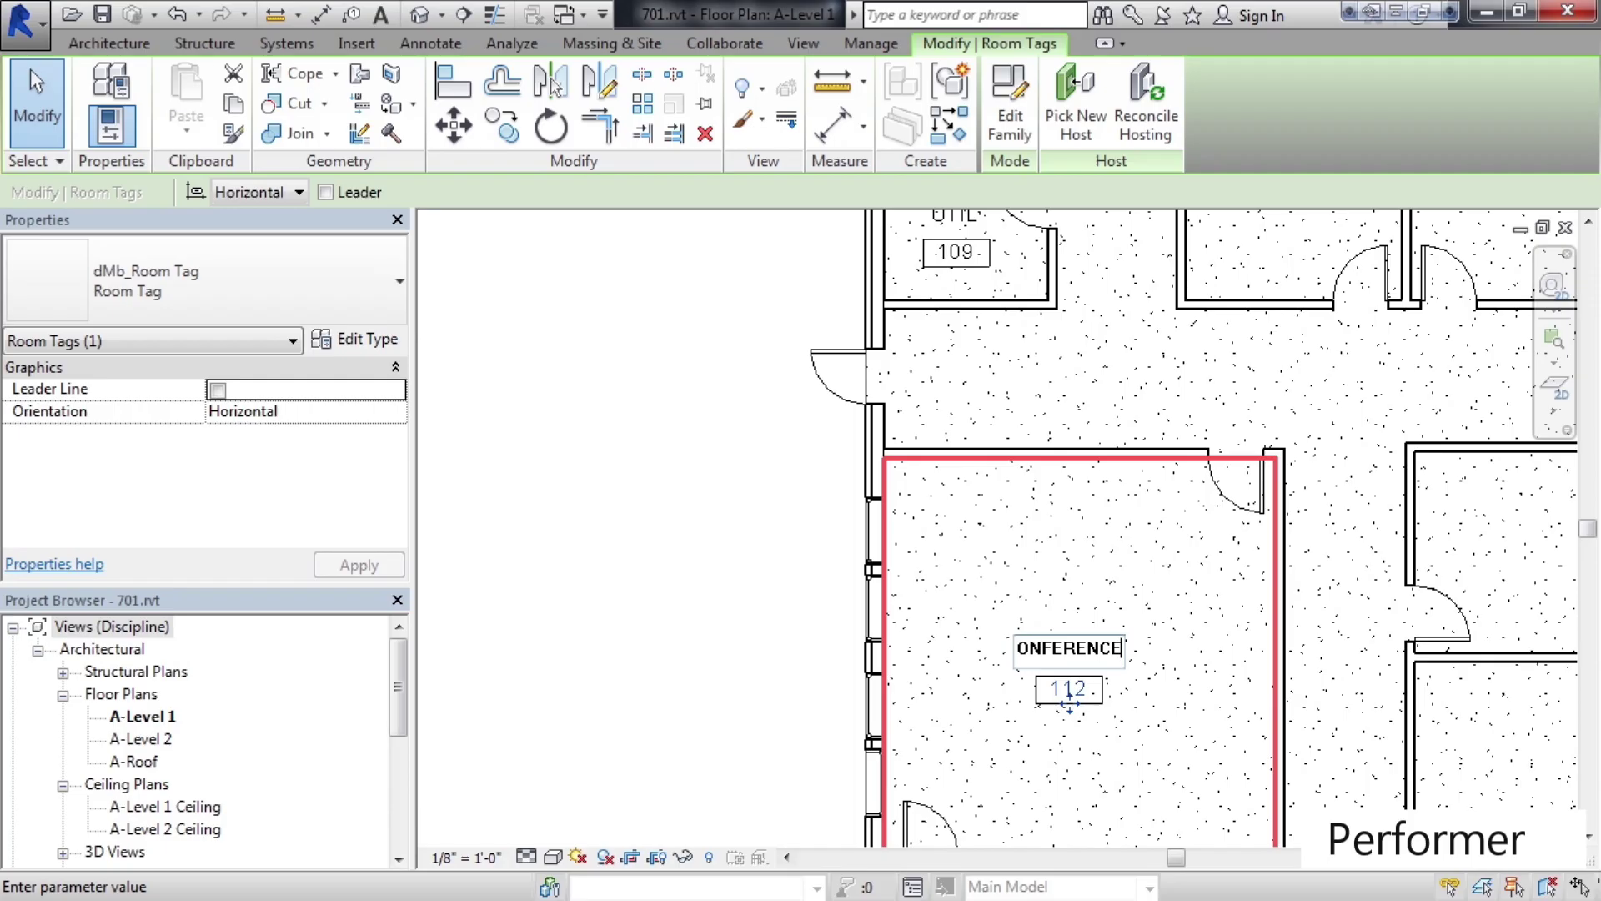
left_click(1068, 704)
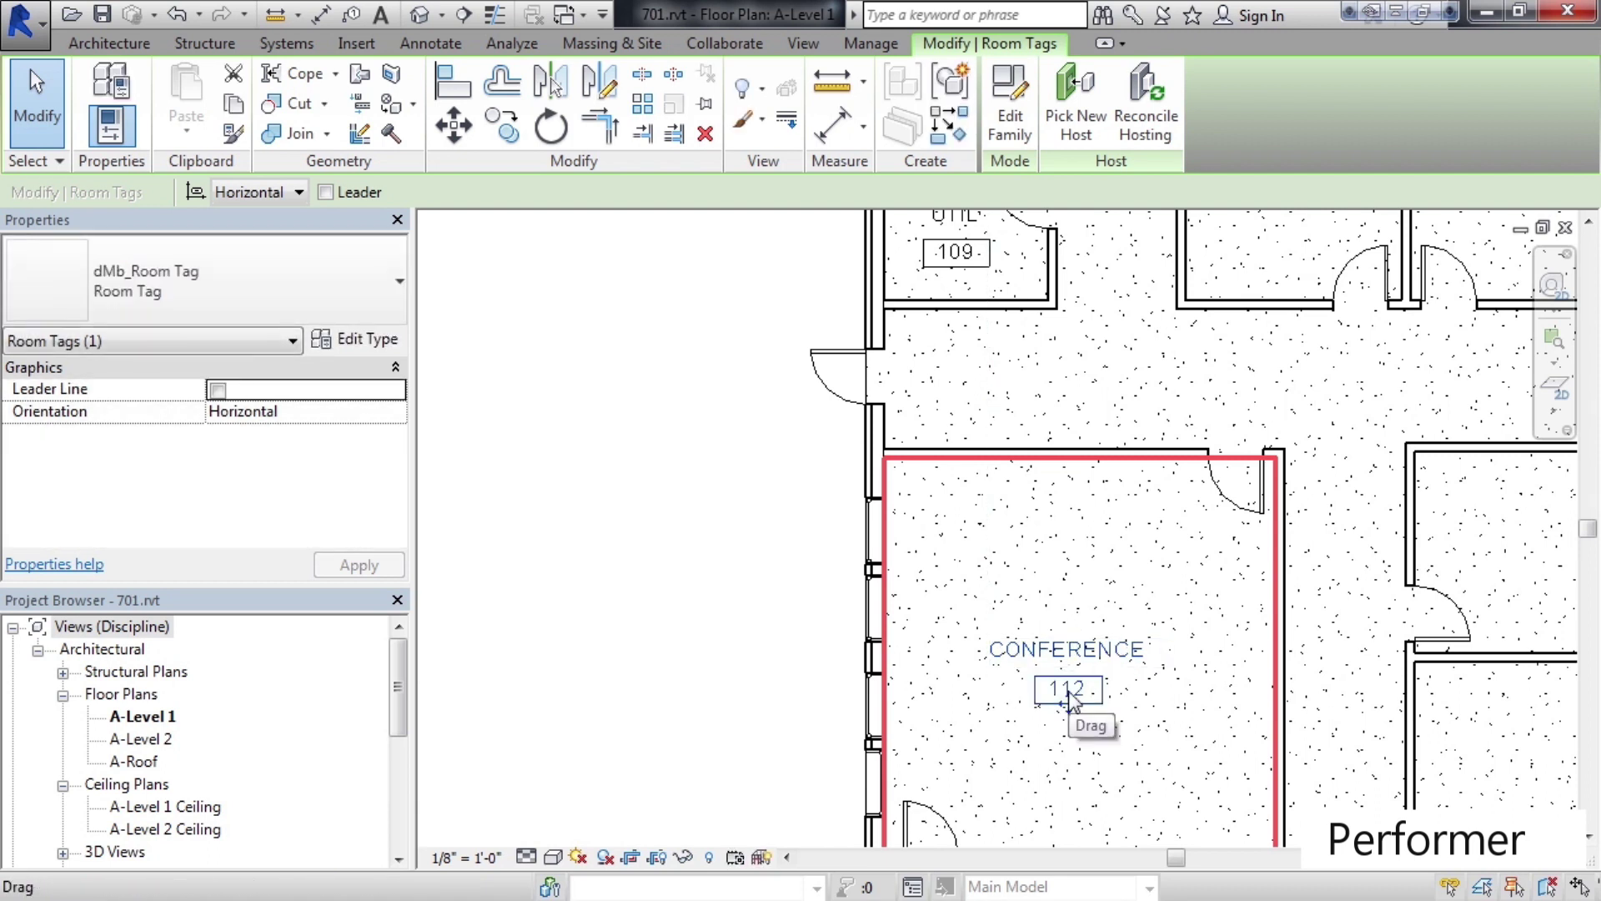
left_click(769, 644)
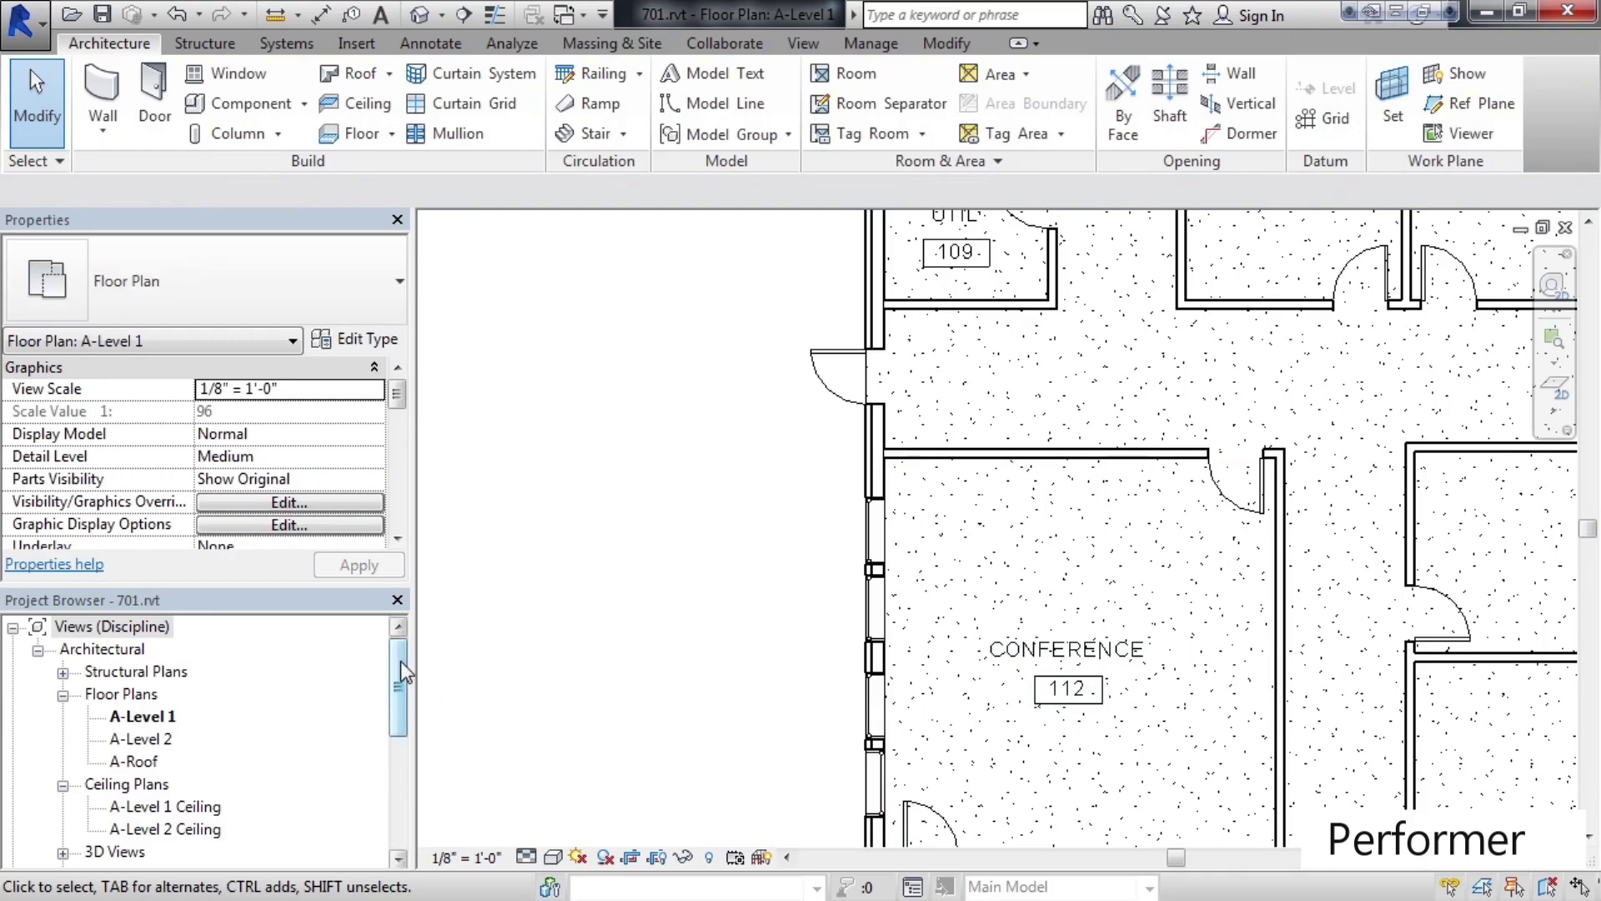
Open the Room Schedule
left_click(402, 672)
left_click_drag(402, 672, 405, 782)
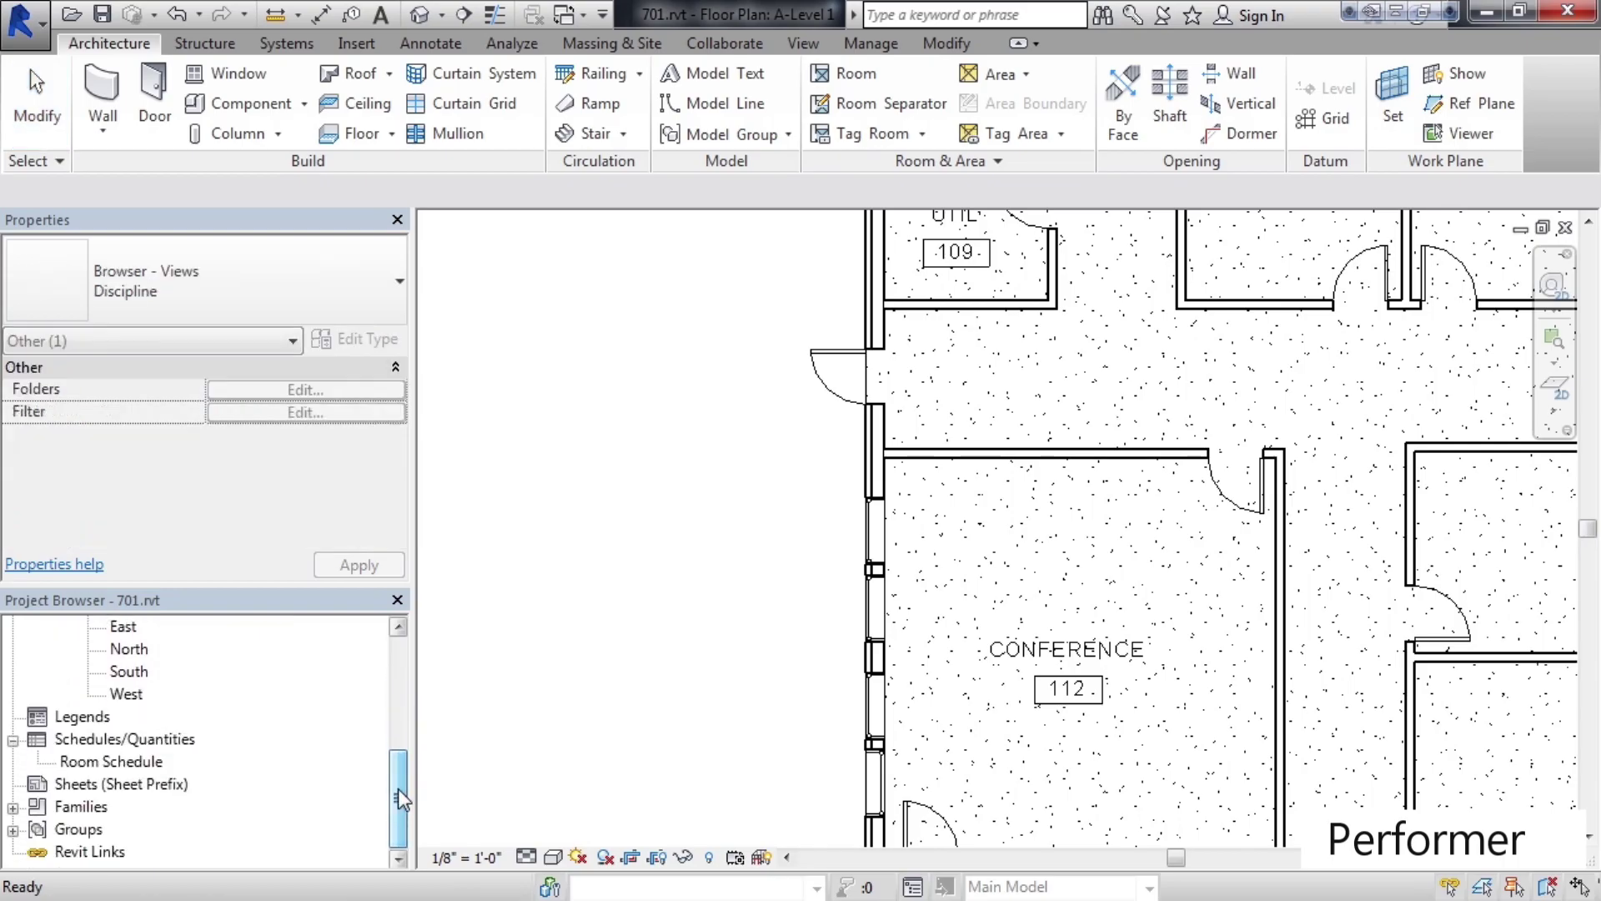
left_click(96, 762)
double_click(95, 762)
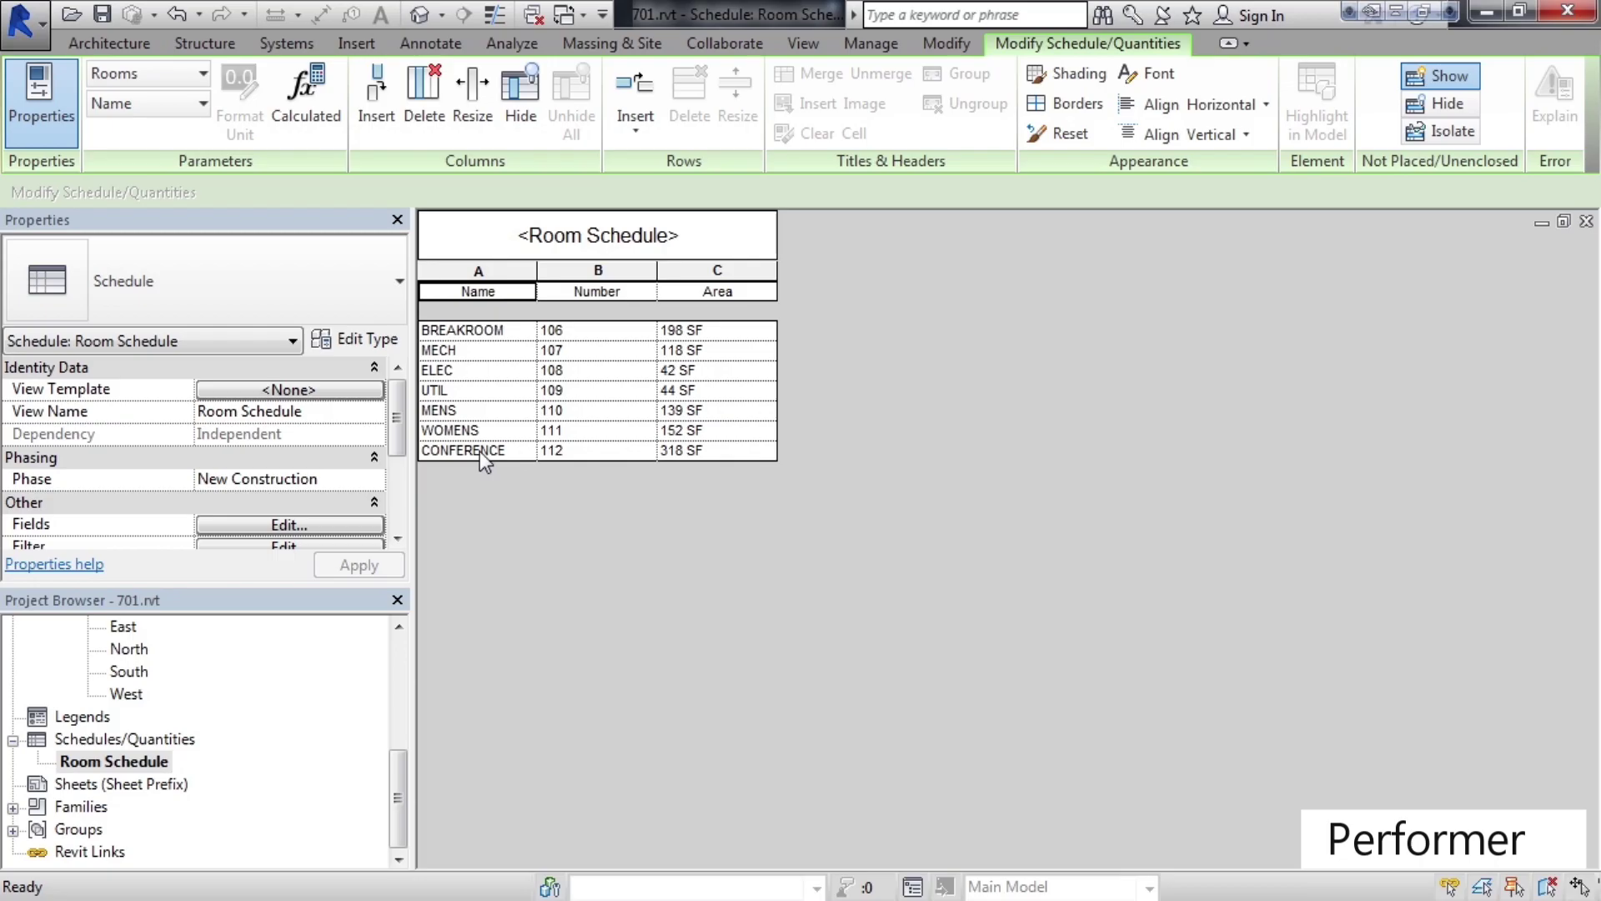
Set the CONFERENCE room's number to 101 in the schedule
left_click(562, 449)
left_click(554, 451)
type("101")
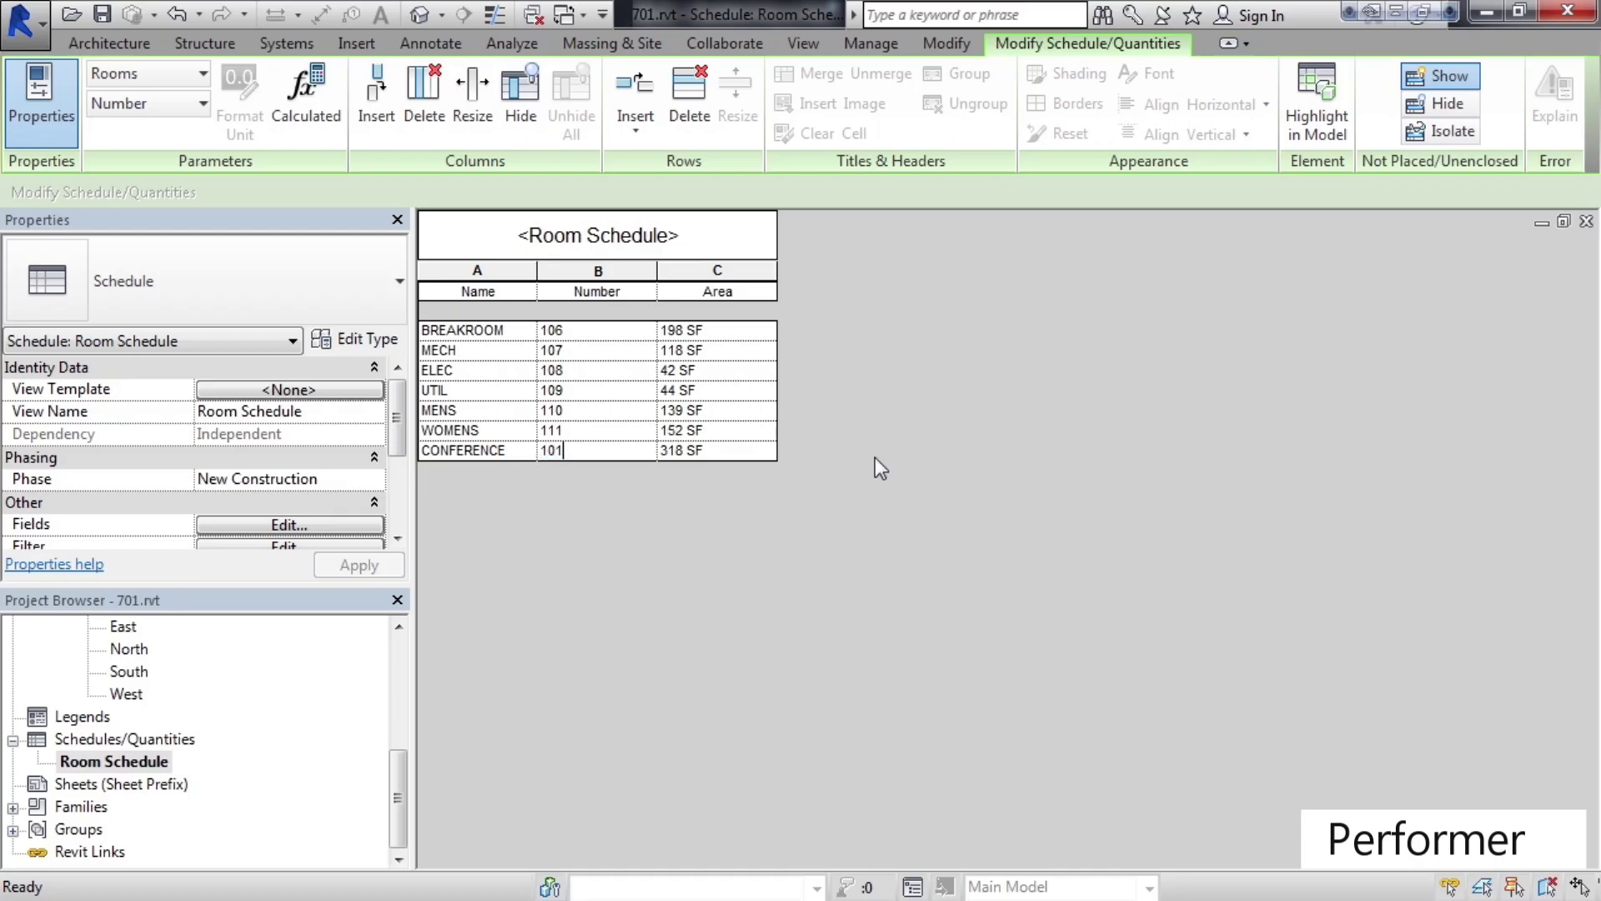
key("Return")
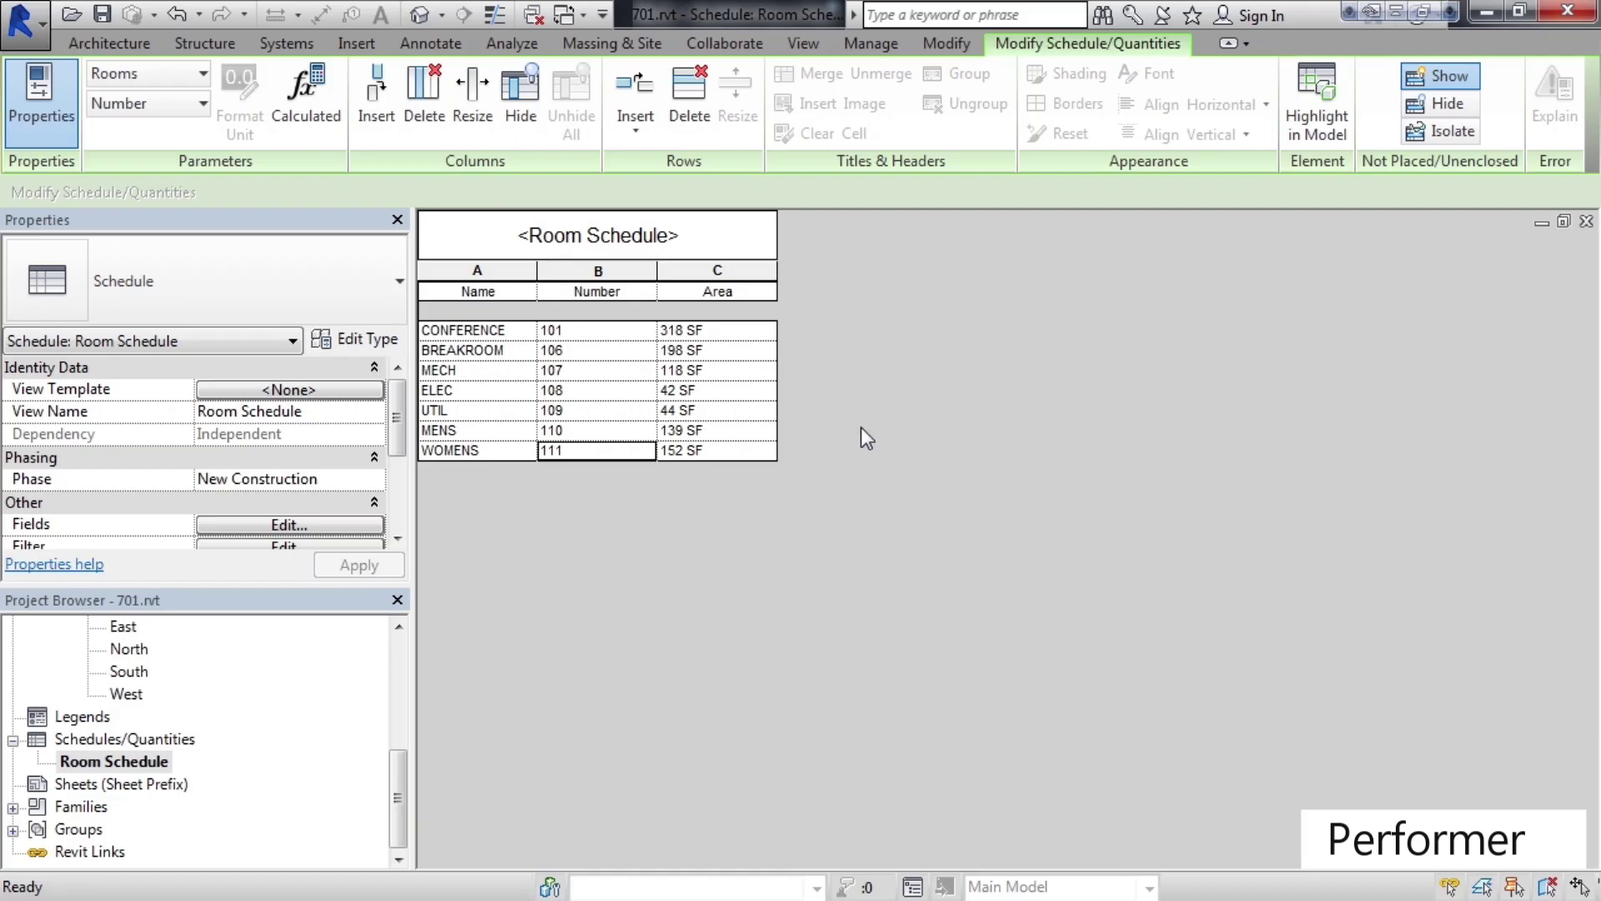
Insert a new data row for an unplaced room in the schedule and name it OFFICE1
left_click(638, 138)
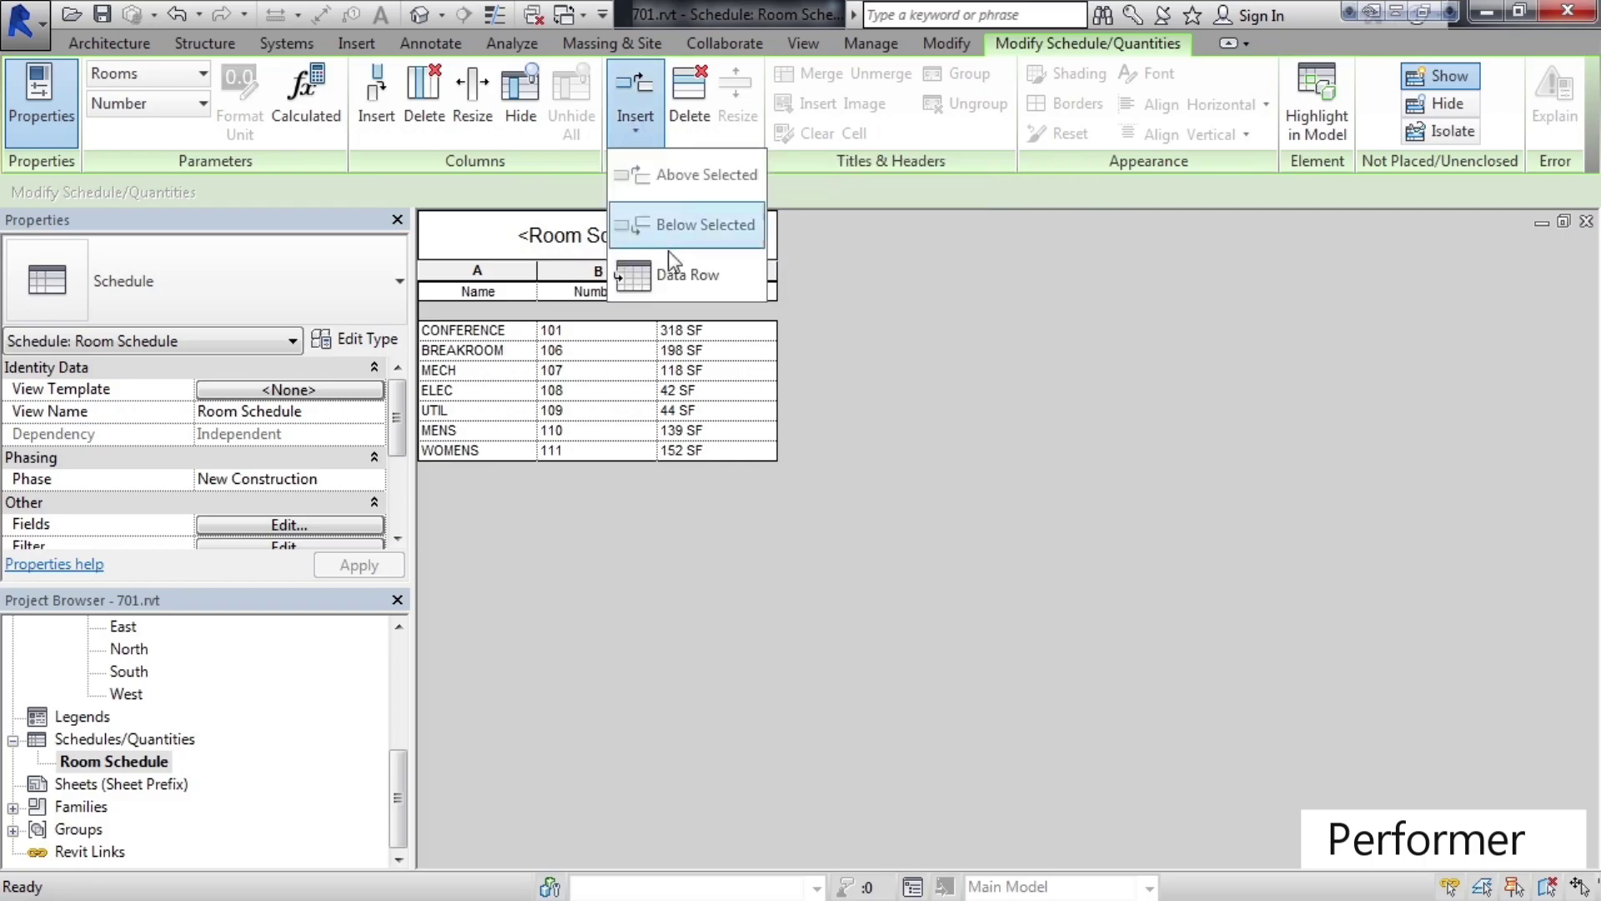
left_click(680, 276)
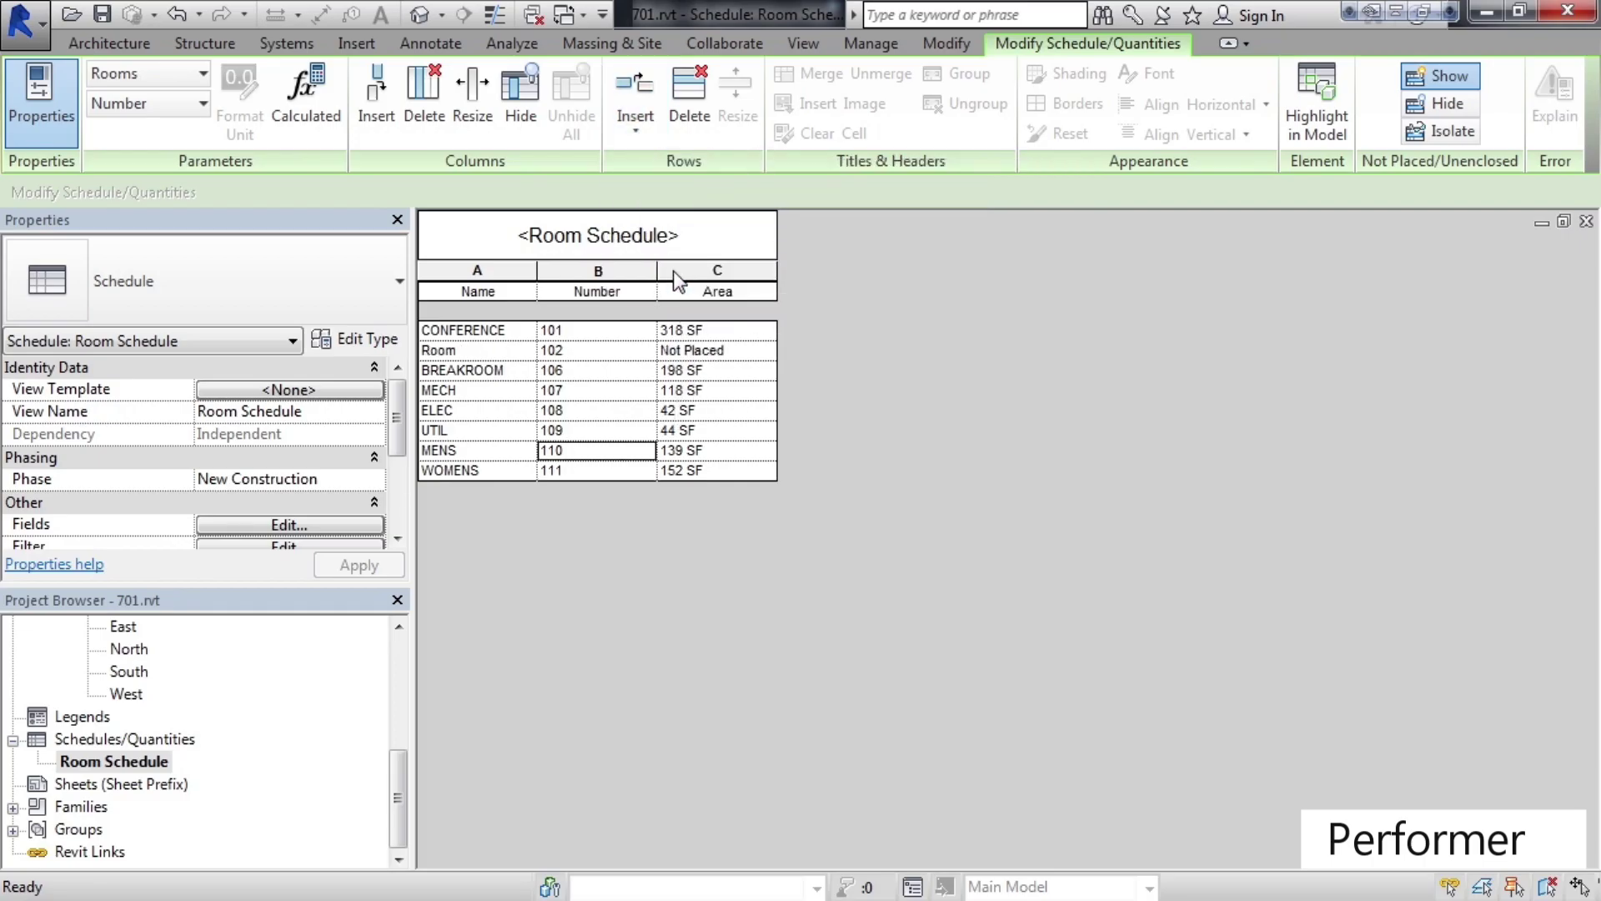
left_click(467, 351)
double_click(497, 359)
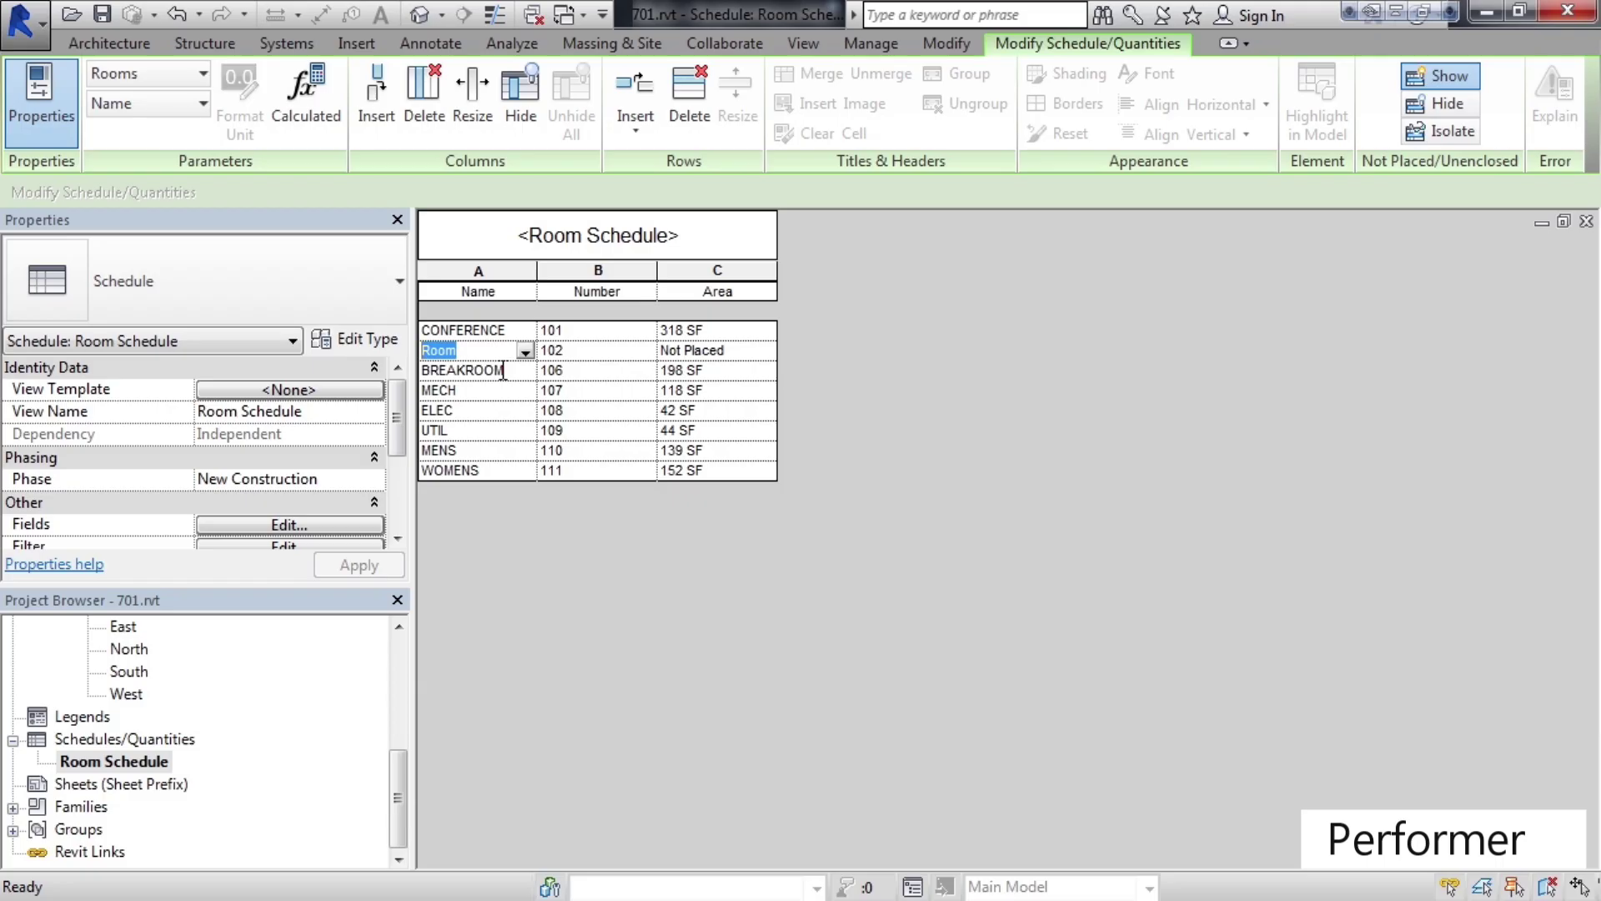
type("OFFICE1")
left_click(583, 354)
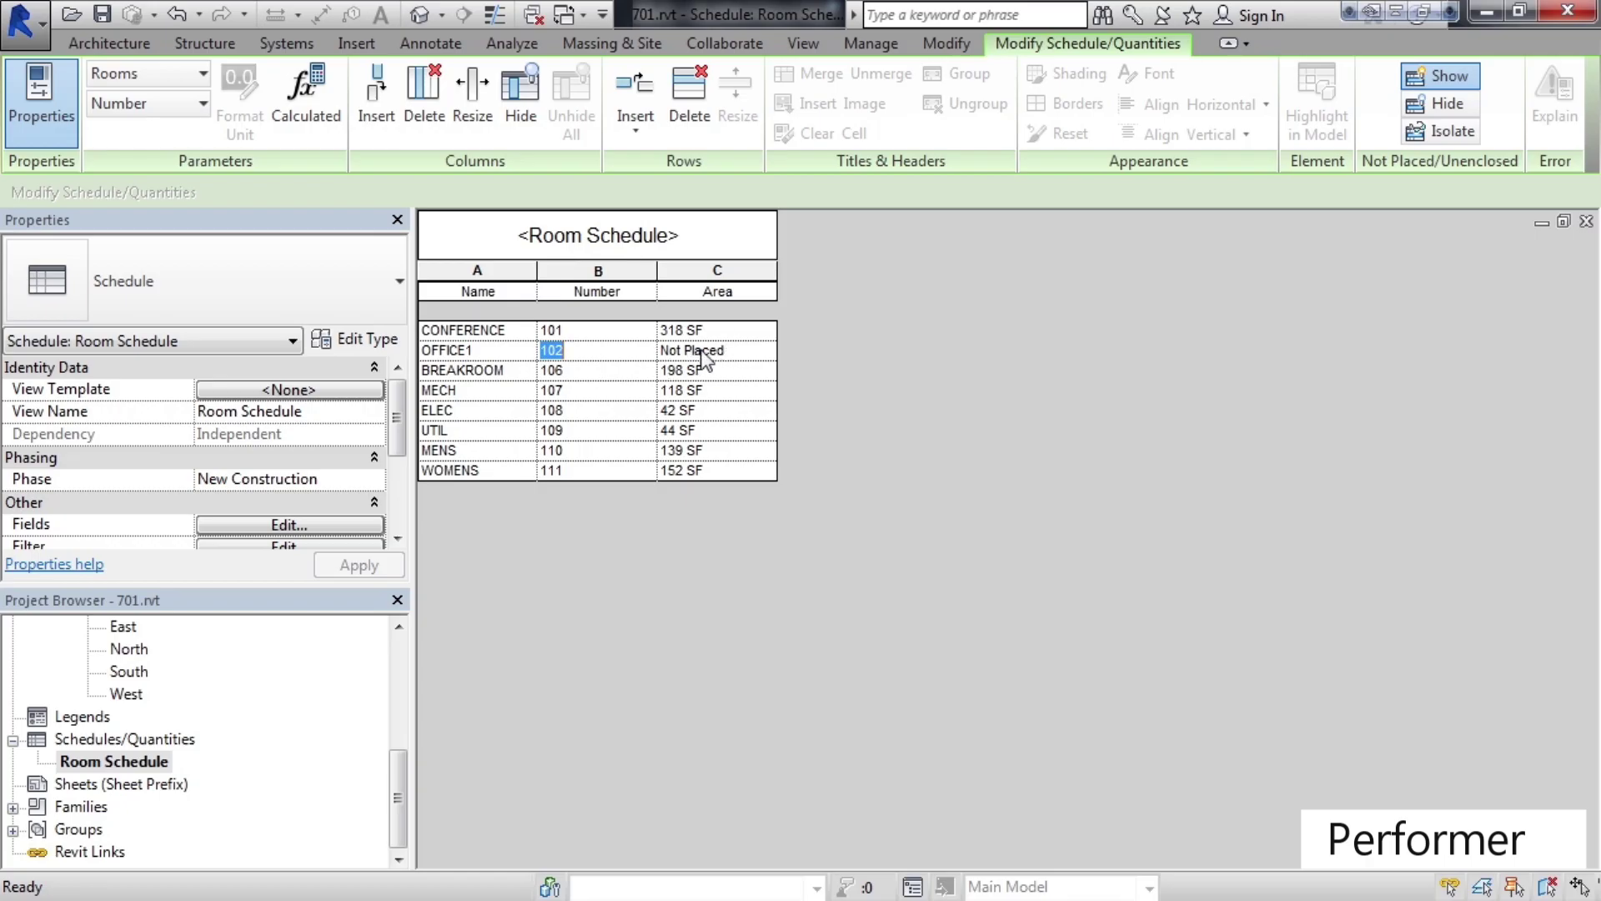
Add a second unplaced room as a data row in the schedule and name it OFFICE2
left_click(636, 136)
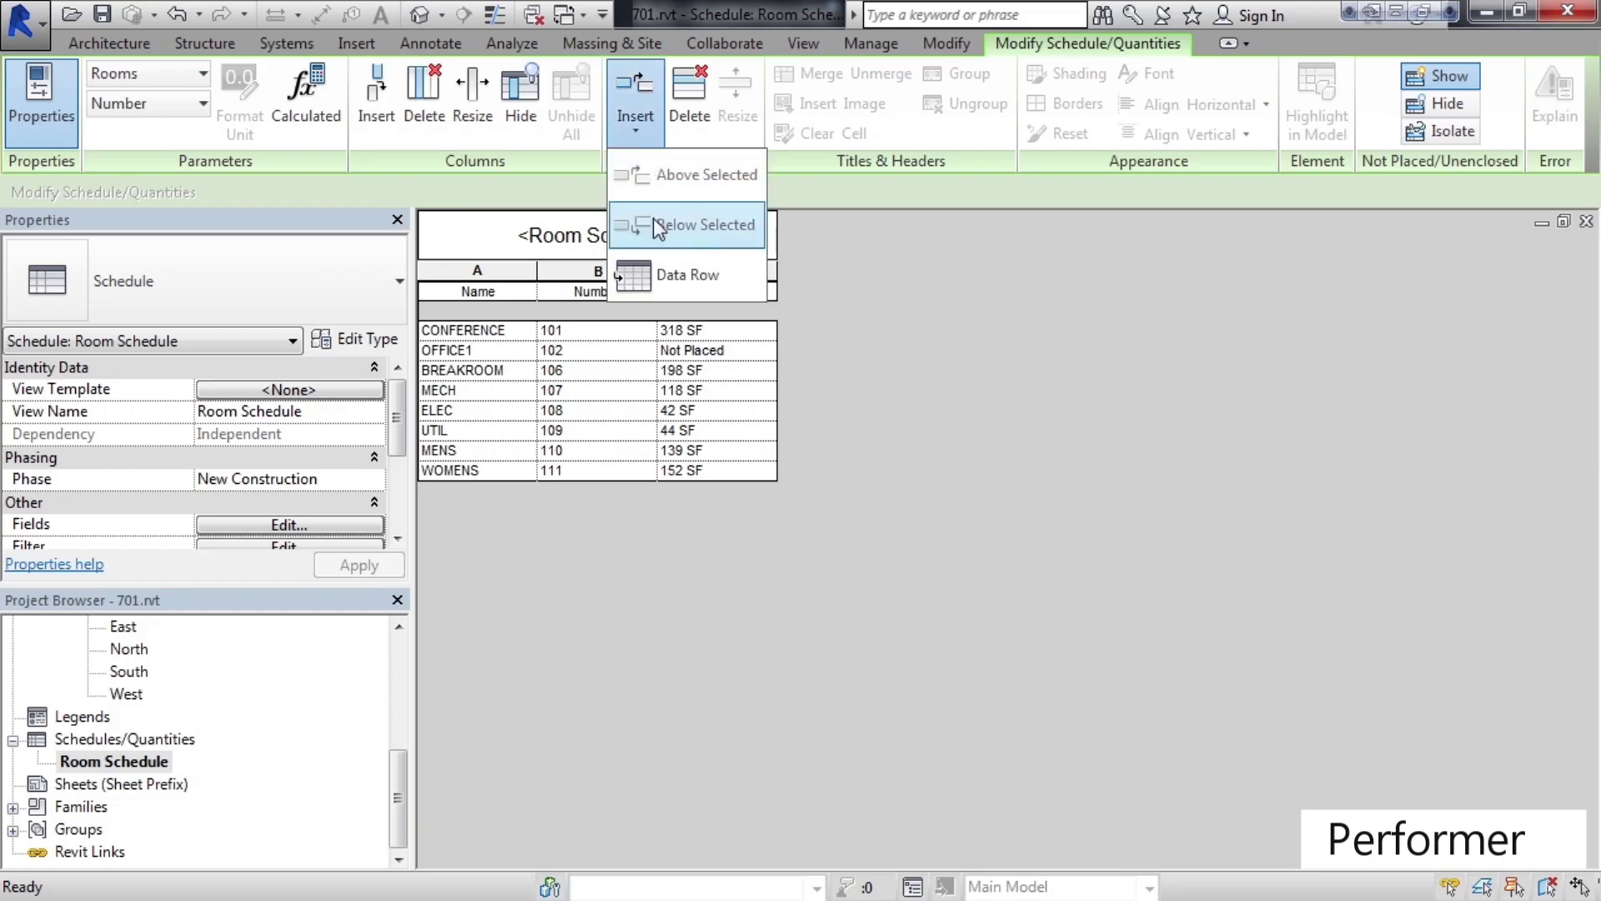
left_click(664, 282)
left_click(479, 377)
type("OFFICE2")
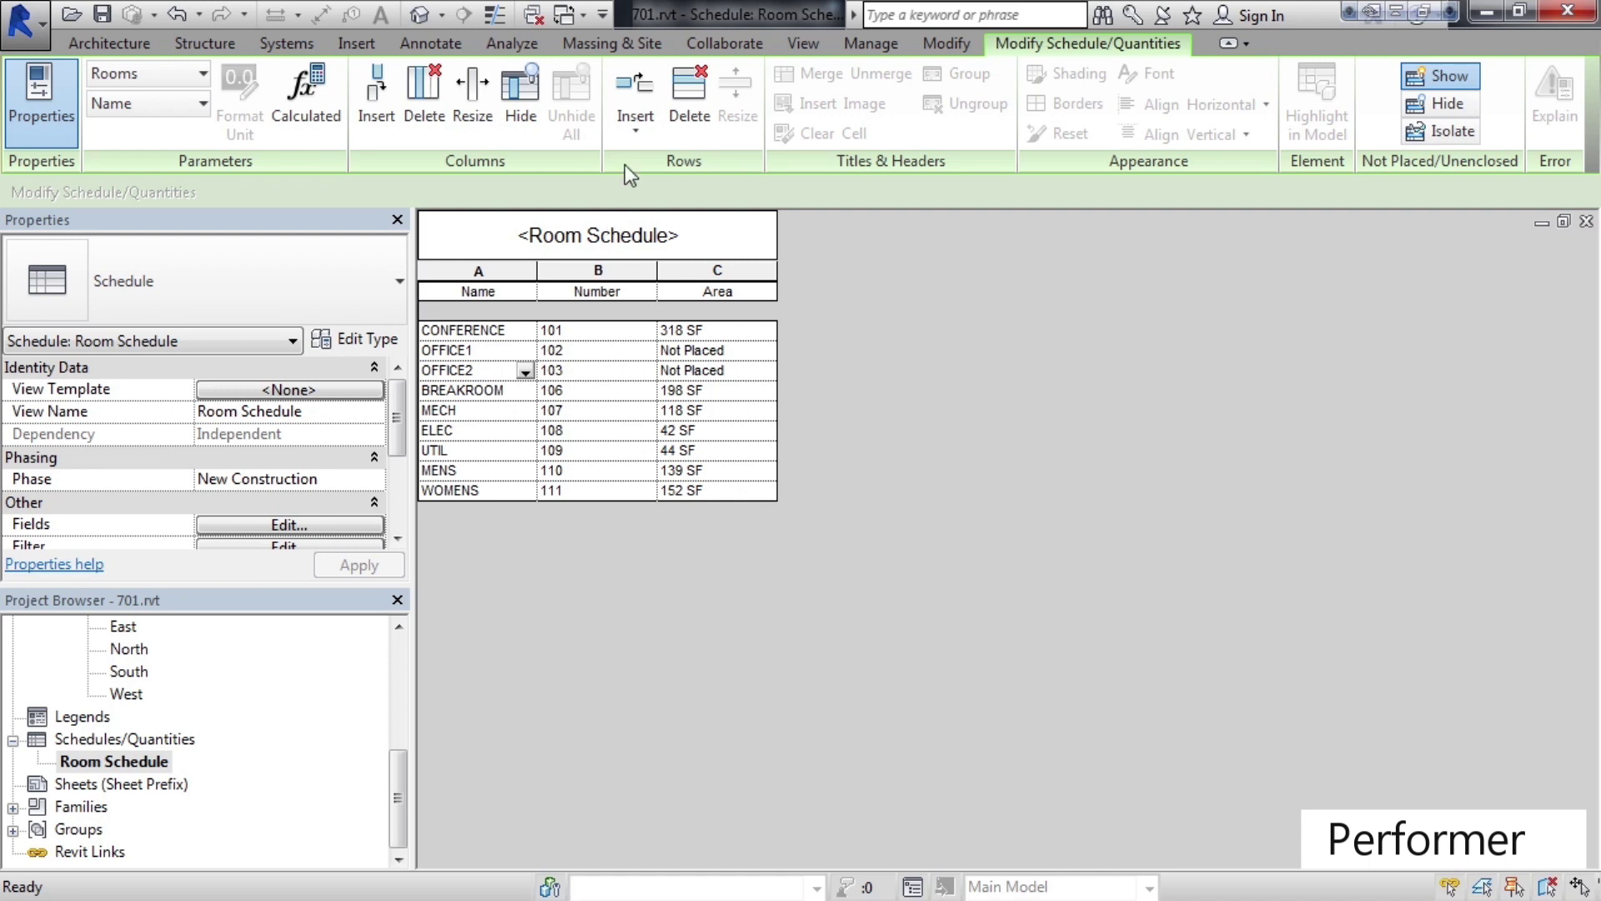
Add a third unplaced room as a data row in the schedule and name it OFFICE3
left_click(632, 142)
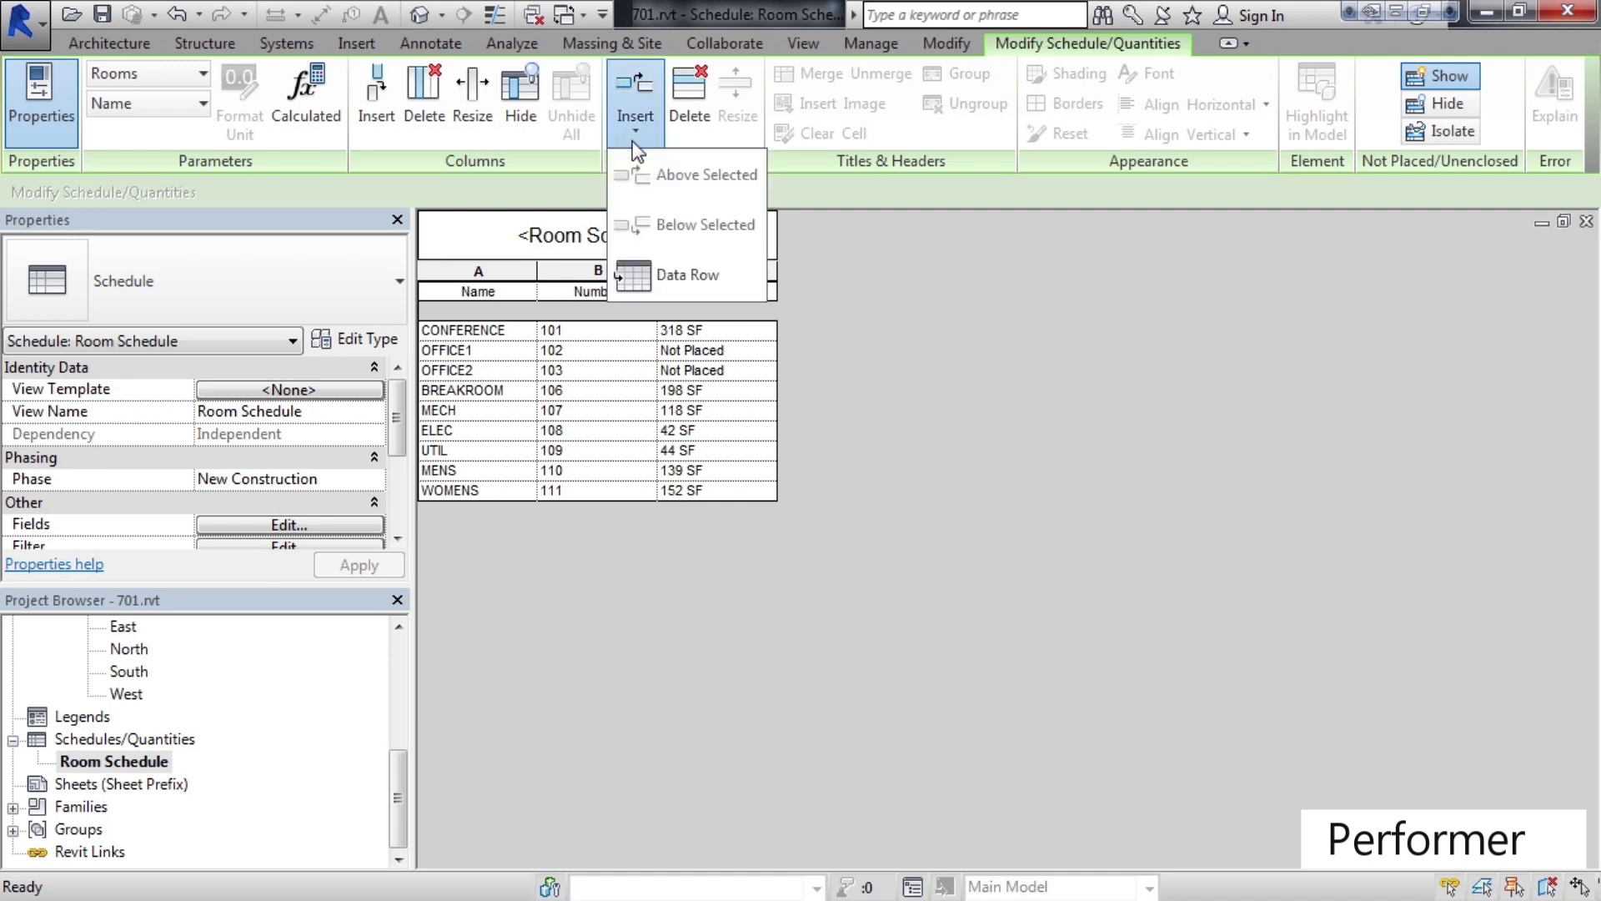
left_click(675, 277)
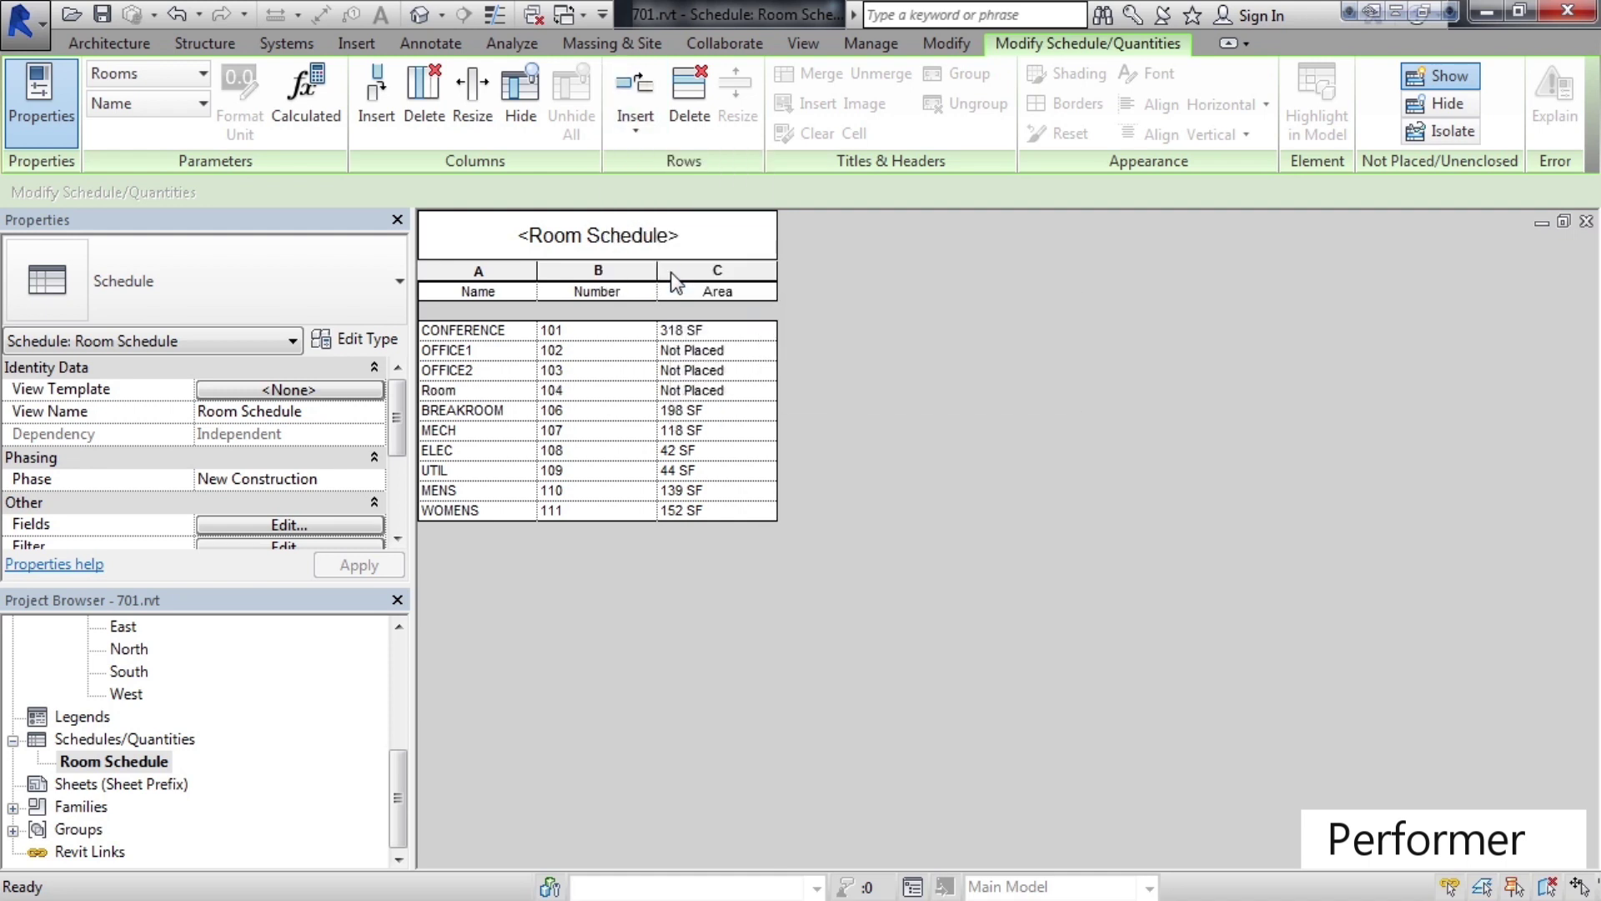
left_click(446, 390)
type("OFFICE3")
left_click(572, 392)
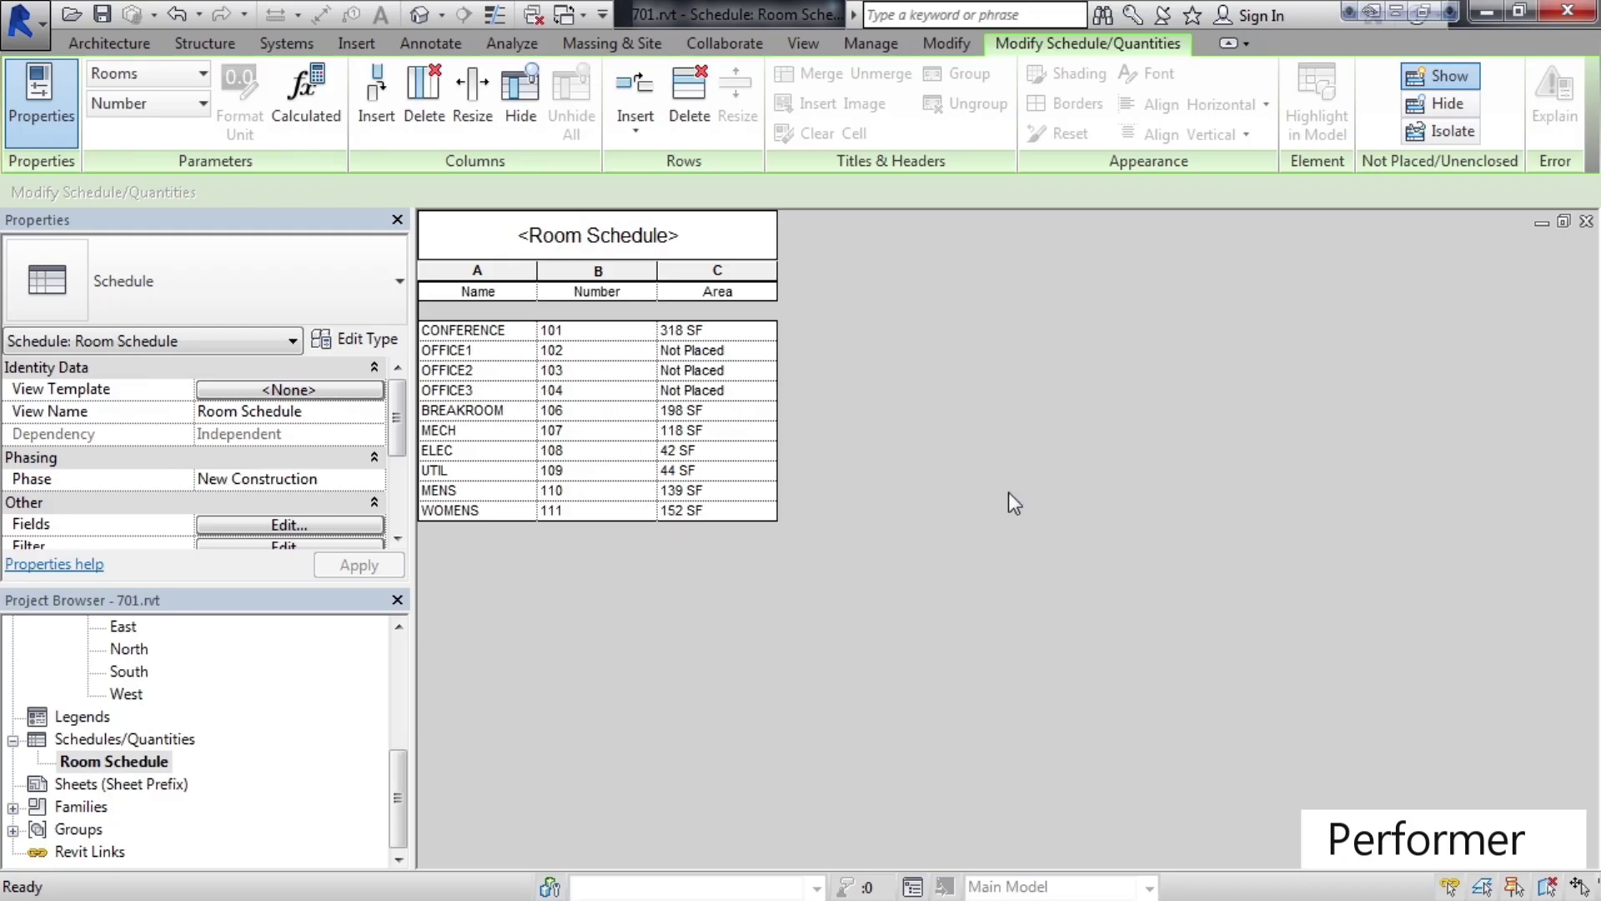
Return to the A-Level 1 floor plan view
left_click(398, 752)
left_click_drag(390, 742, 397, 652)
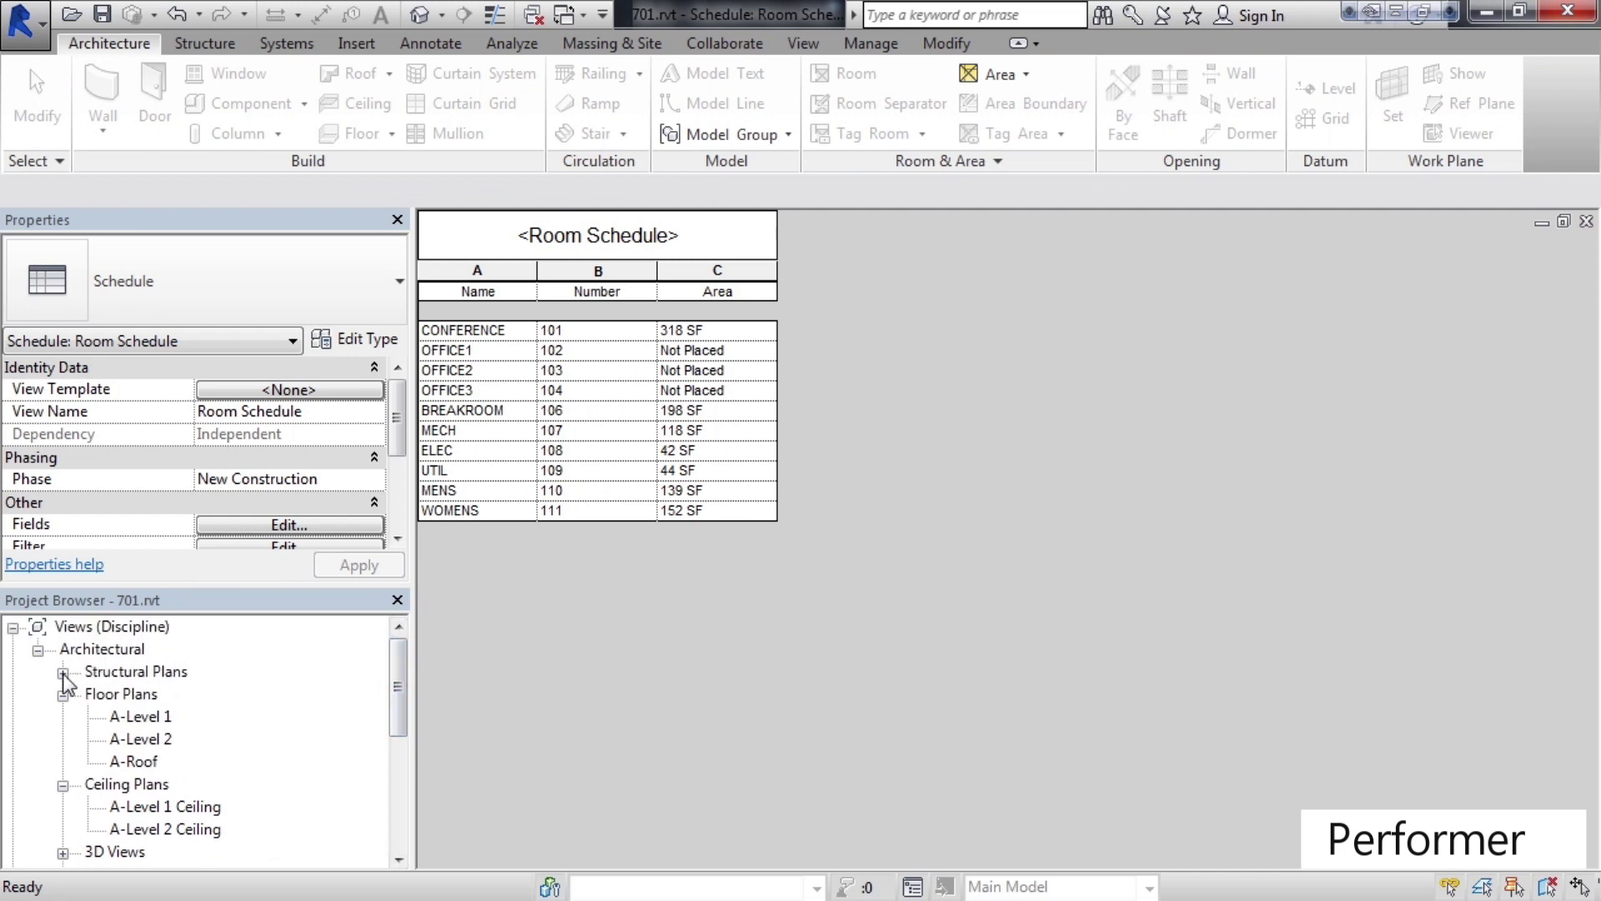
double_click(140, 716)
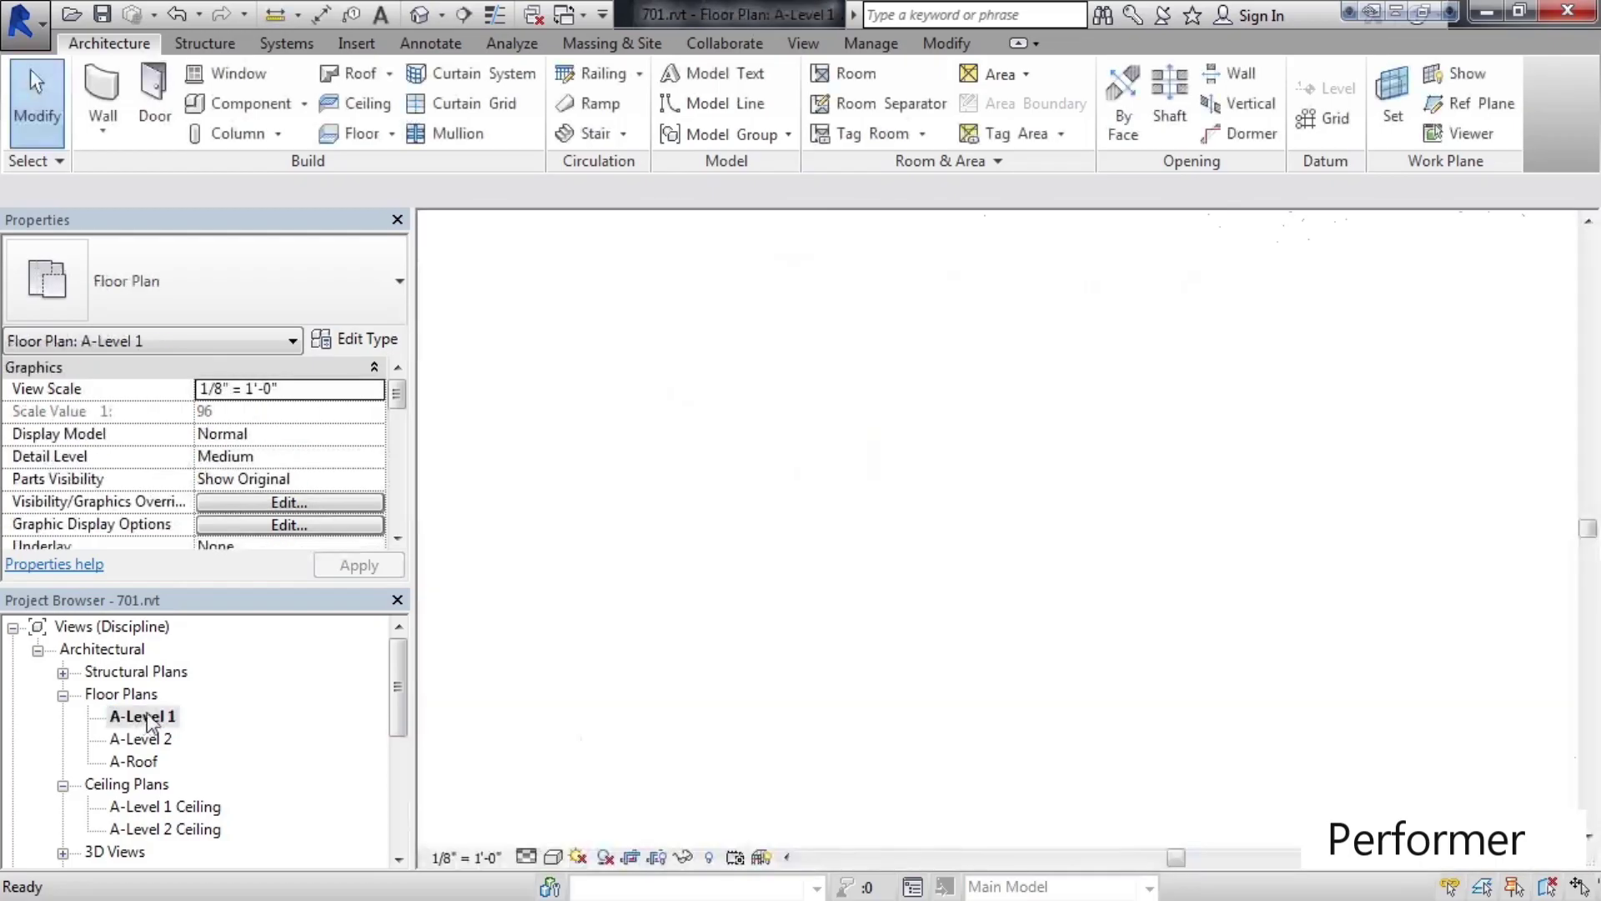
Place the unplaced room 102 OFFICE1 with its tag in the southernmost of the three offices east of the conference room
scroll(1257, 638, "down", 2)
middle_click_drag(1257, 638, 981, 487)
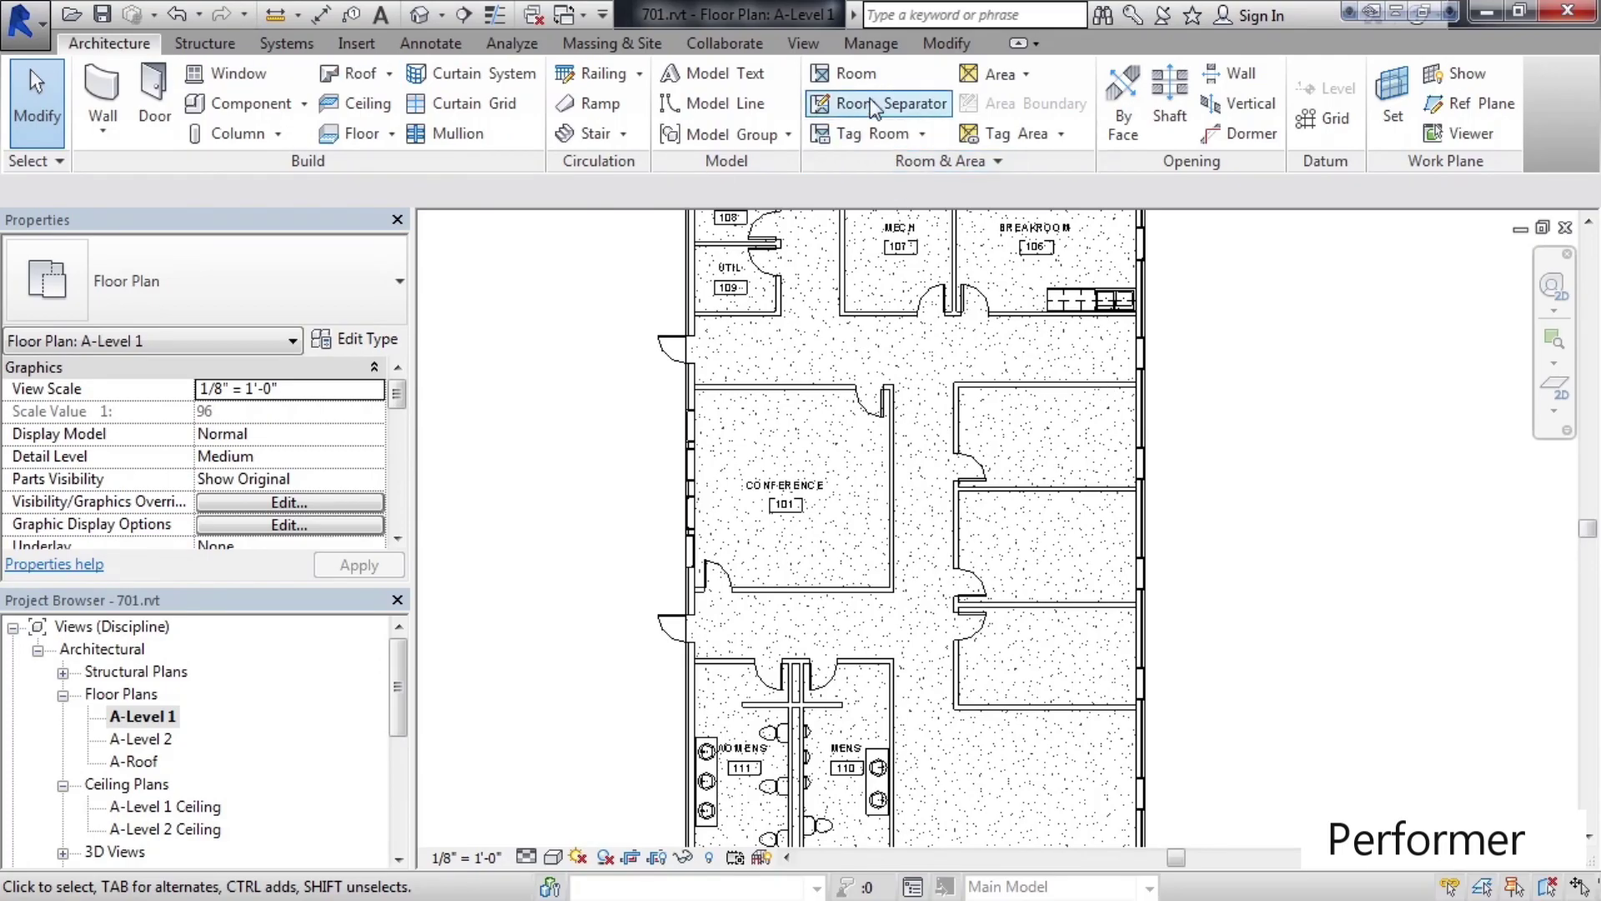
left_click(859, 76)
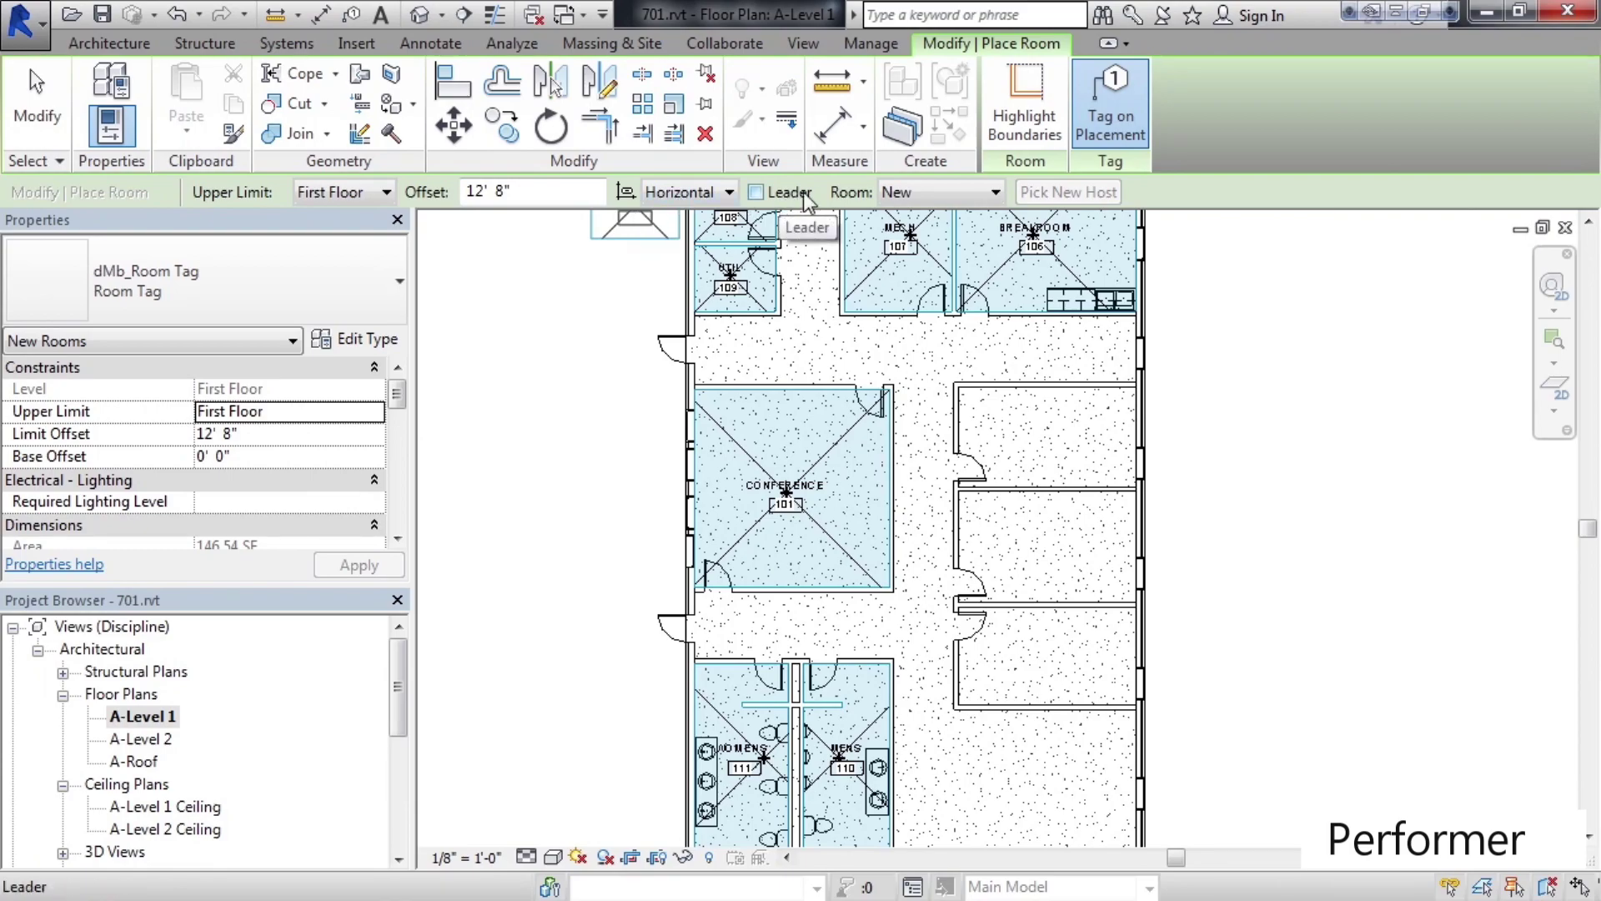
left_click(959, 192)
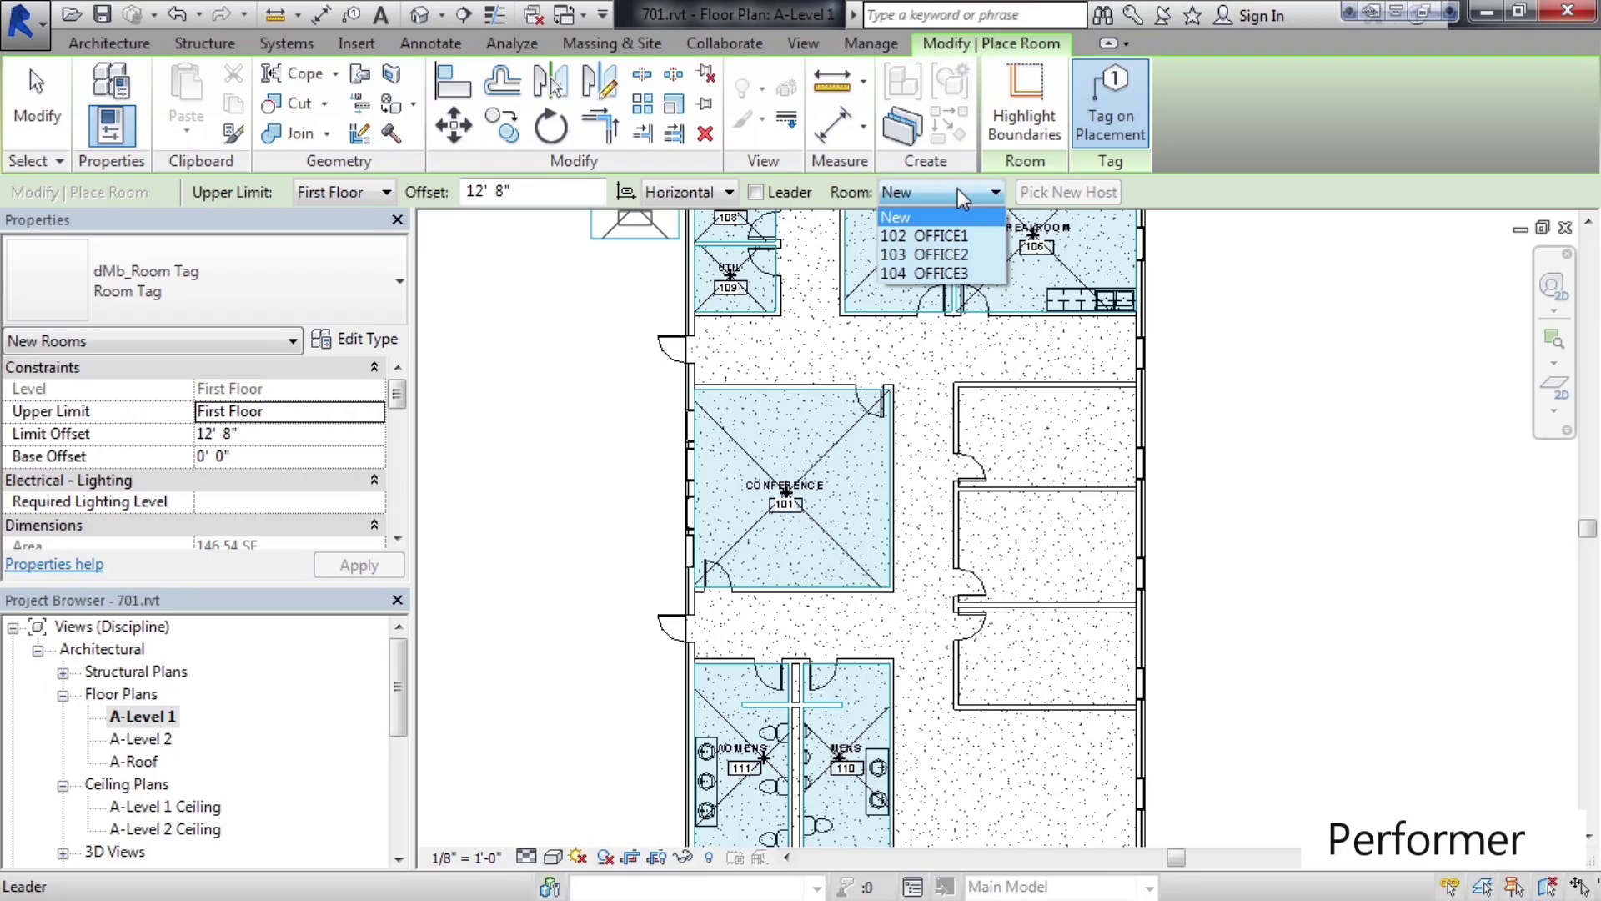
left_click(953, 234)
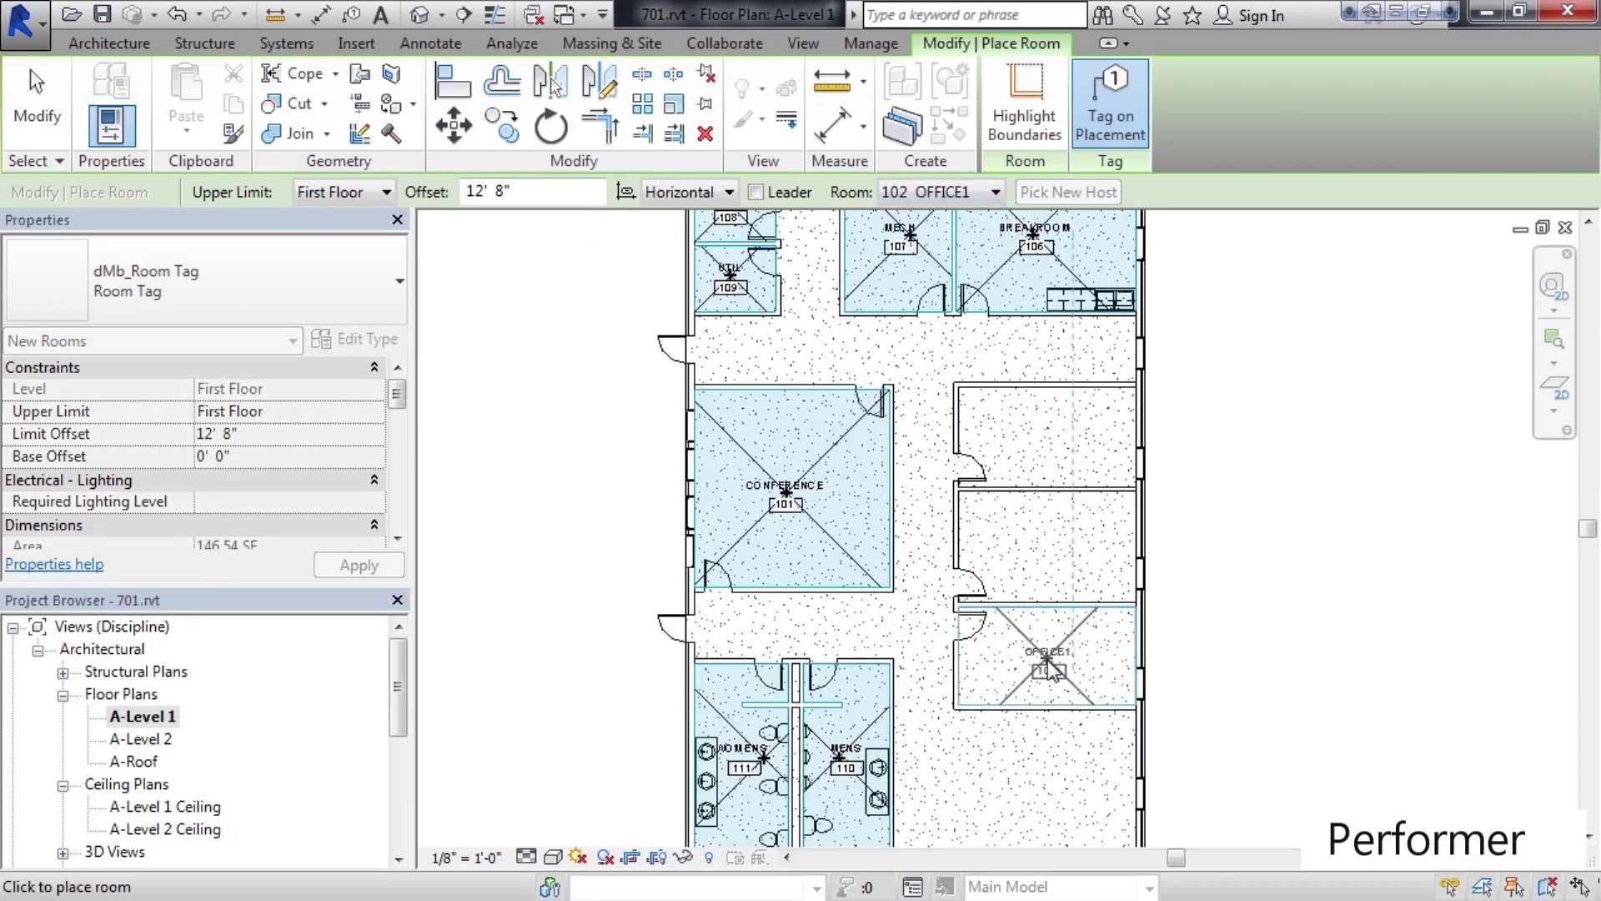
left_click(1049, 667)
Place the unplaced room 103 OFFICE2 with its tag in the middle office
left_click(990, 193)
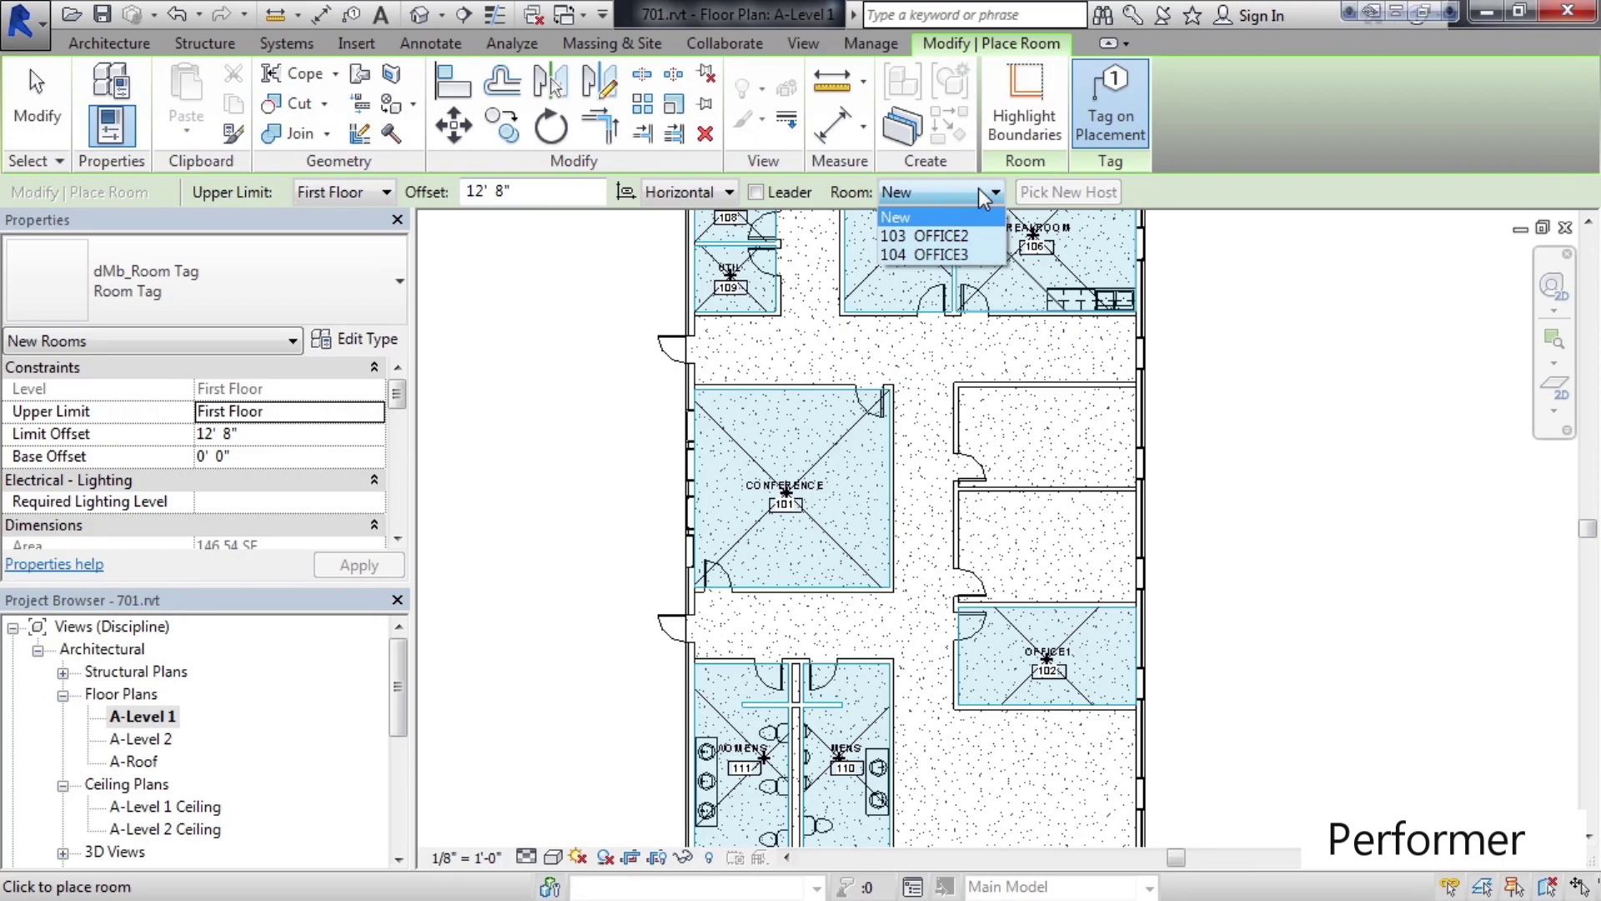
left_click(961, 238)
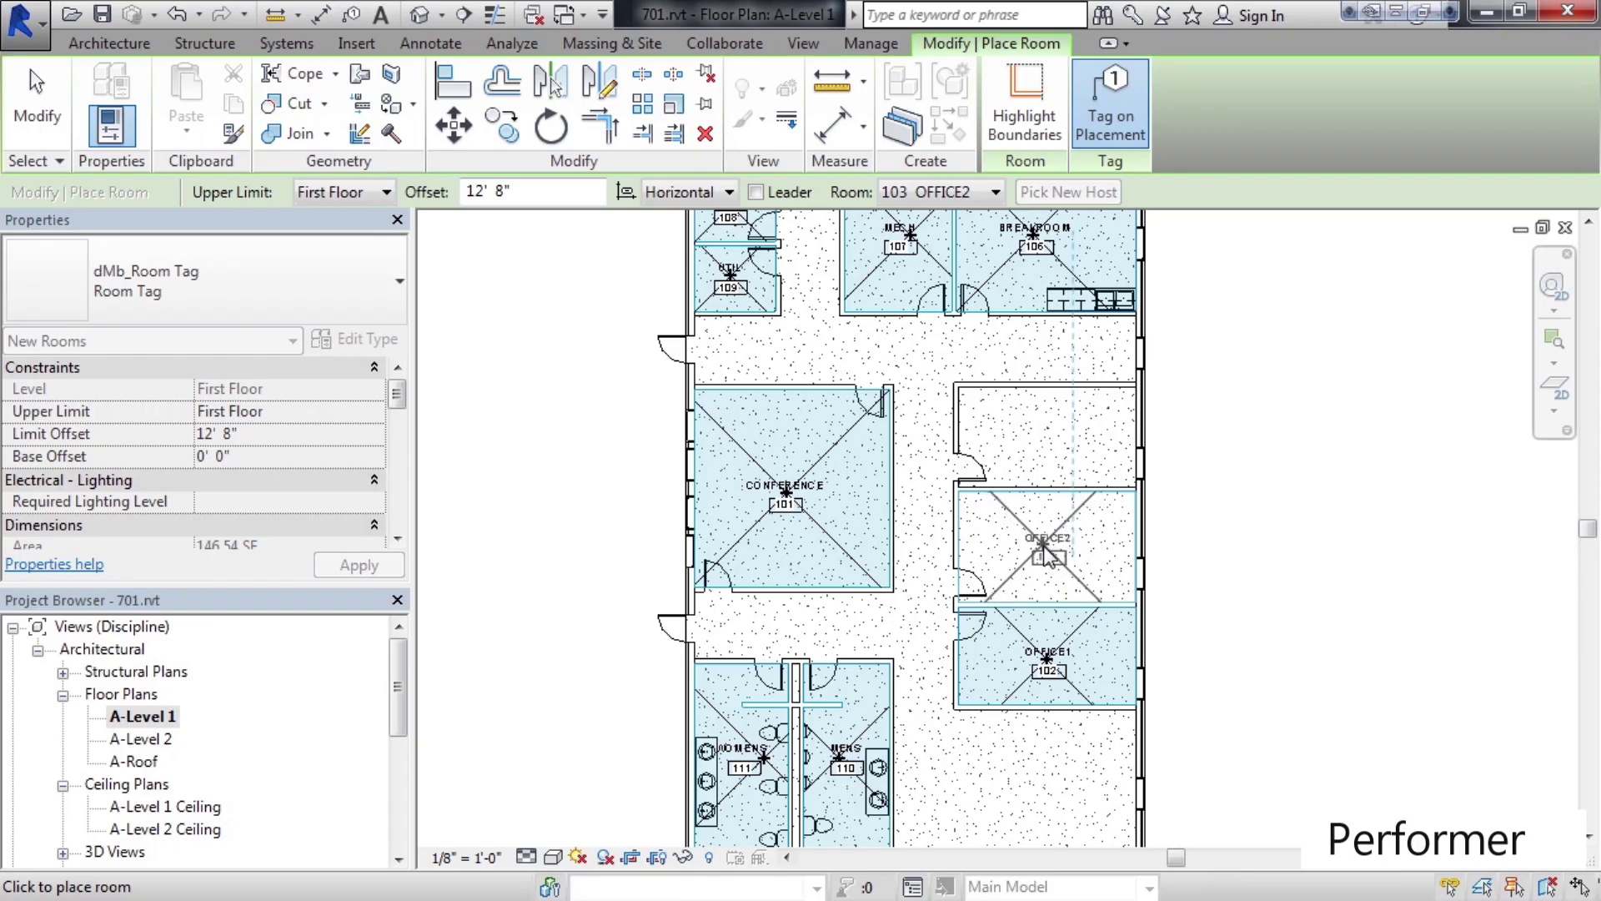
left_click(1048, 556)
Place the unplaced room 104 OFFICE3 with its tag in the northernmost of the three offices
left_click(938, 192)
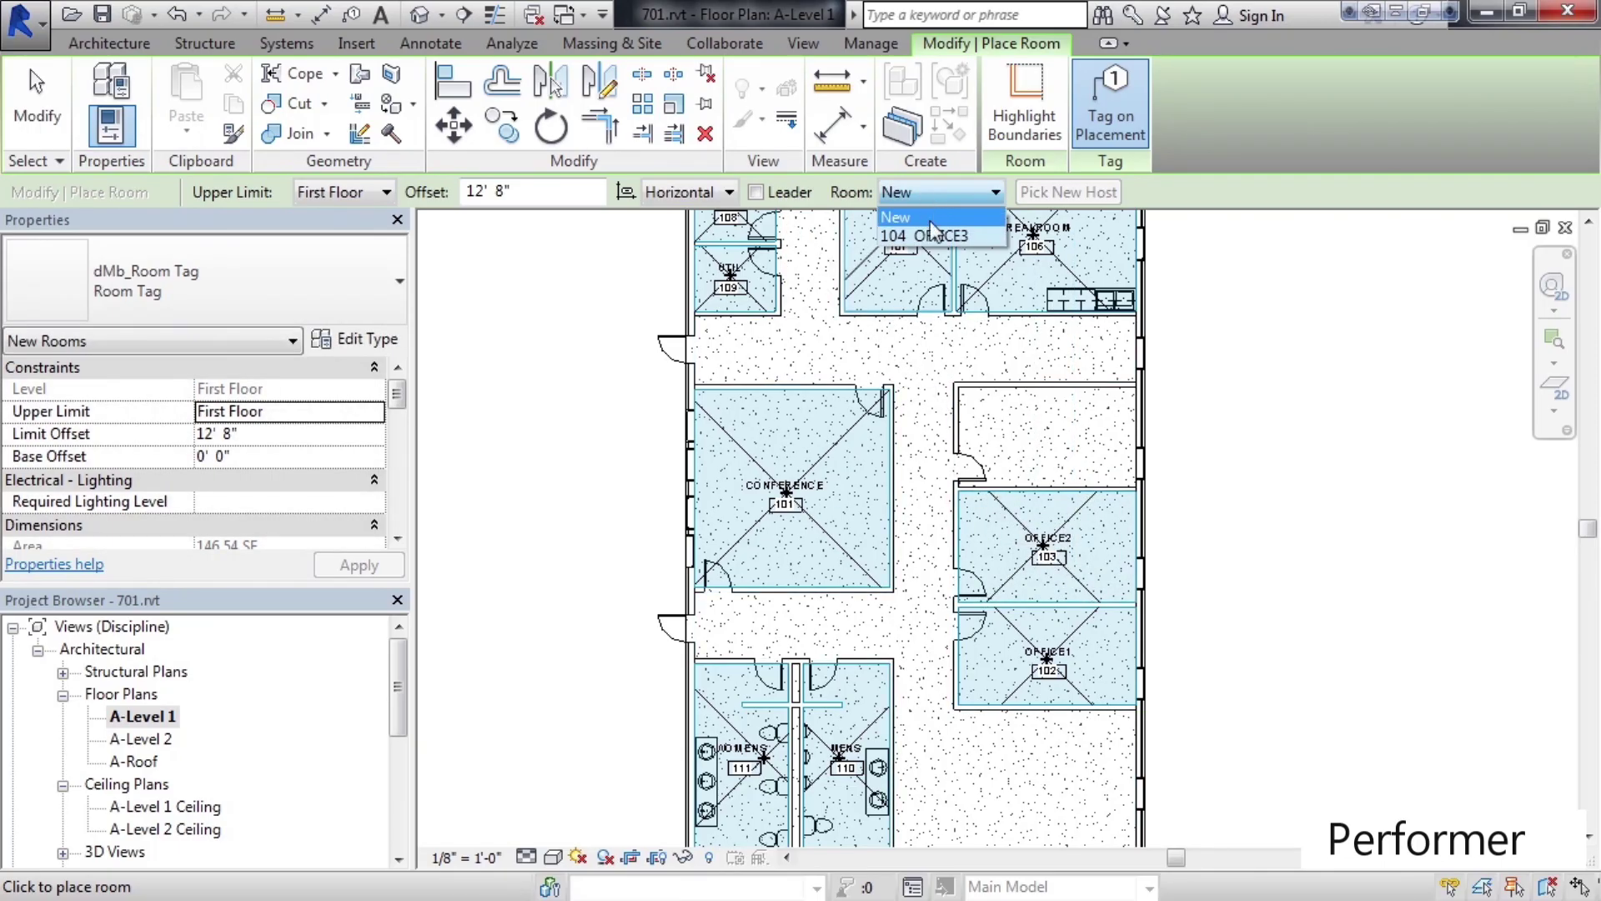
left_click(938, 236)
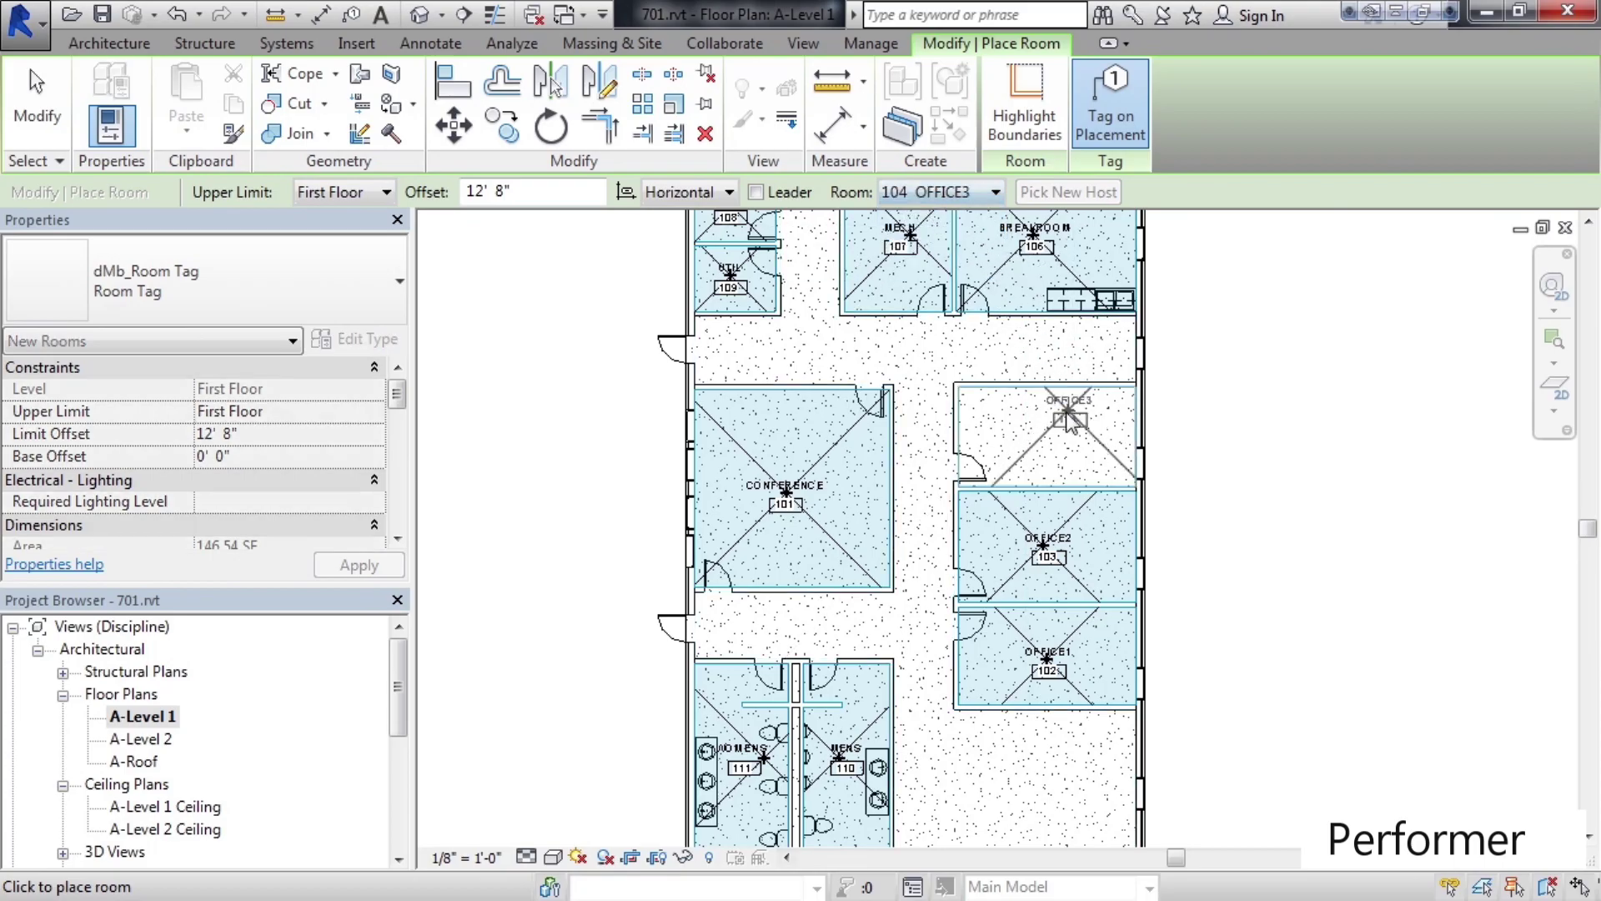
left_click(1109, 442)
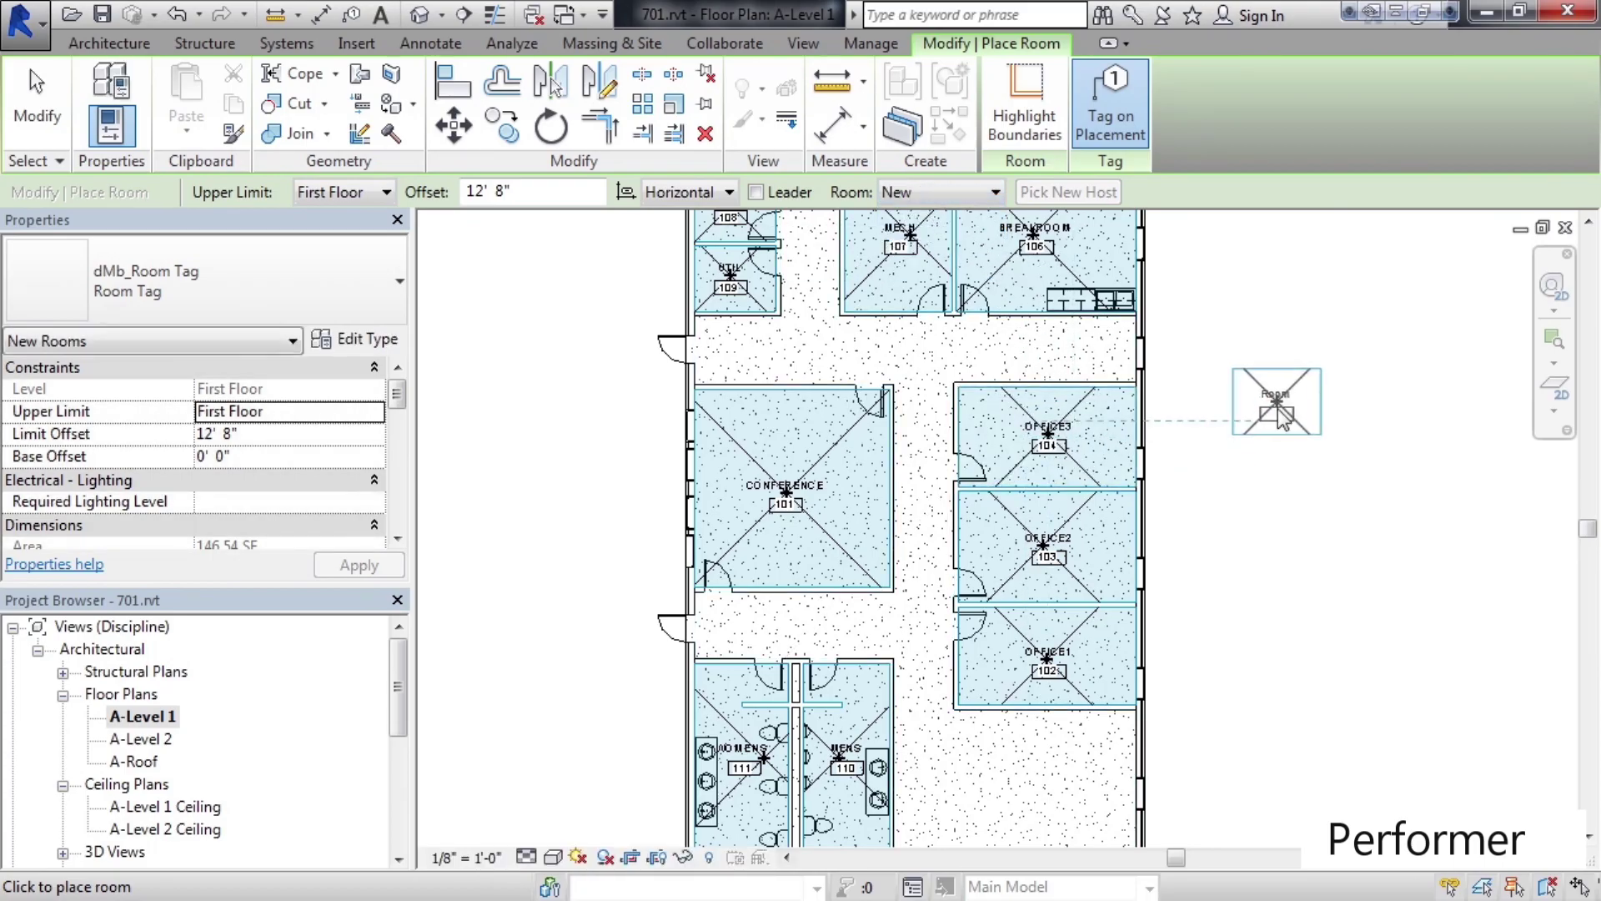
left_click(39, 125)
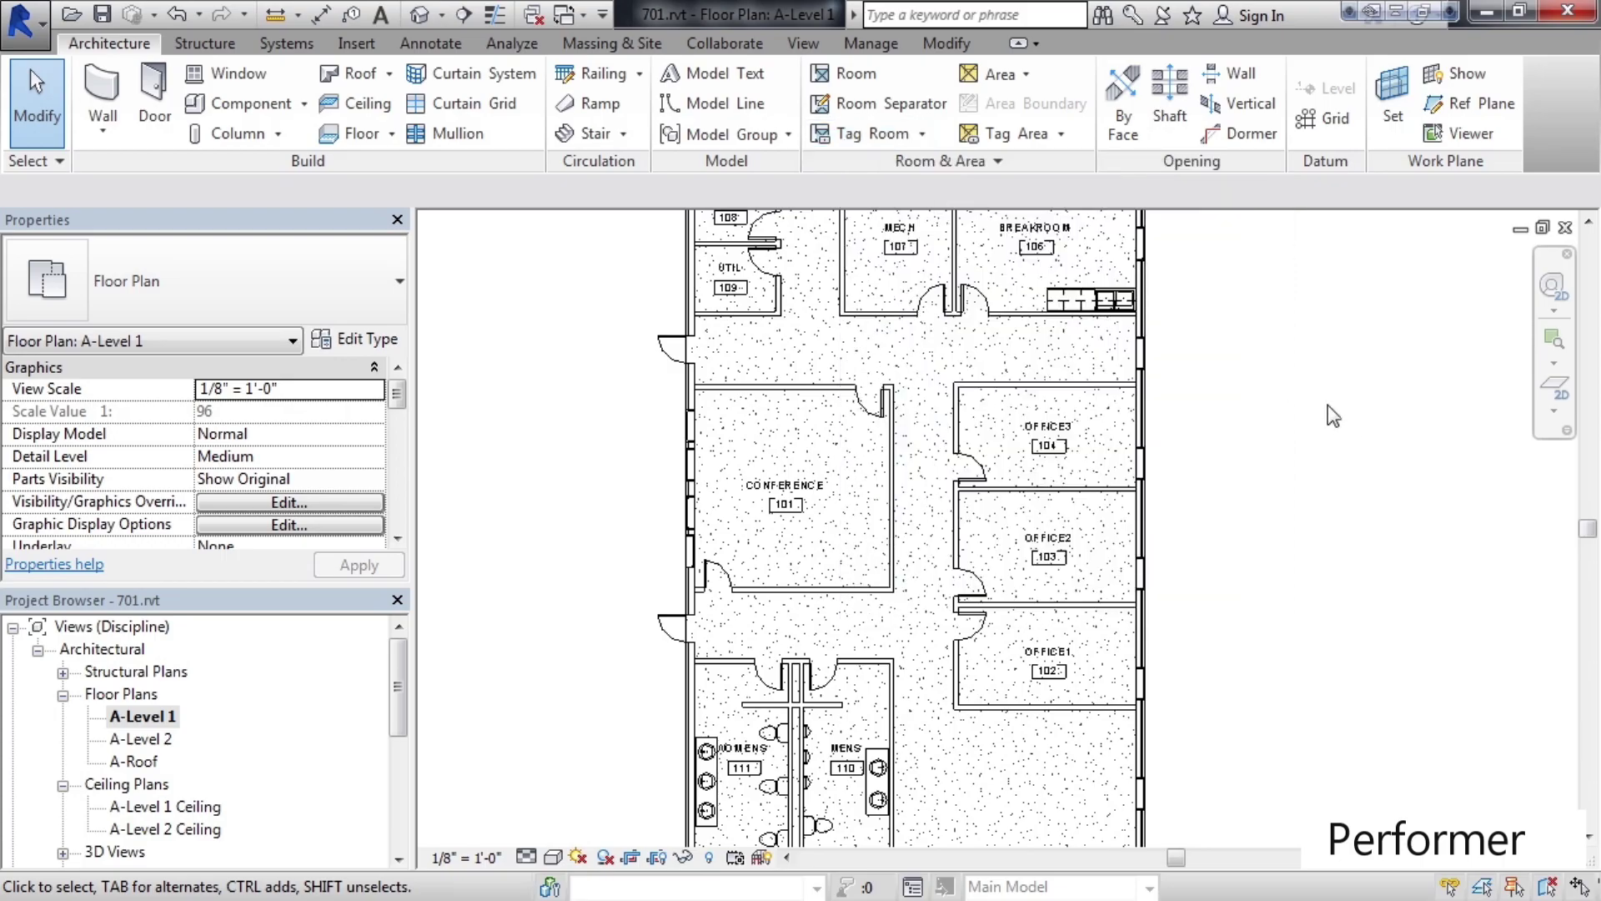
Review the areas of the newly placed offices in the Room Schedule and return to the A-Level 1 floor plan
left_click_drag(403, 702, 401, 809)
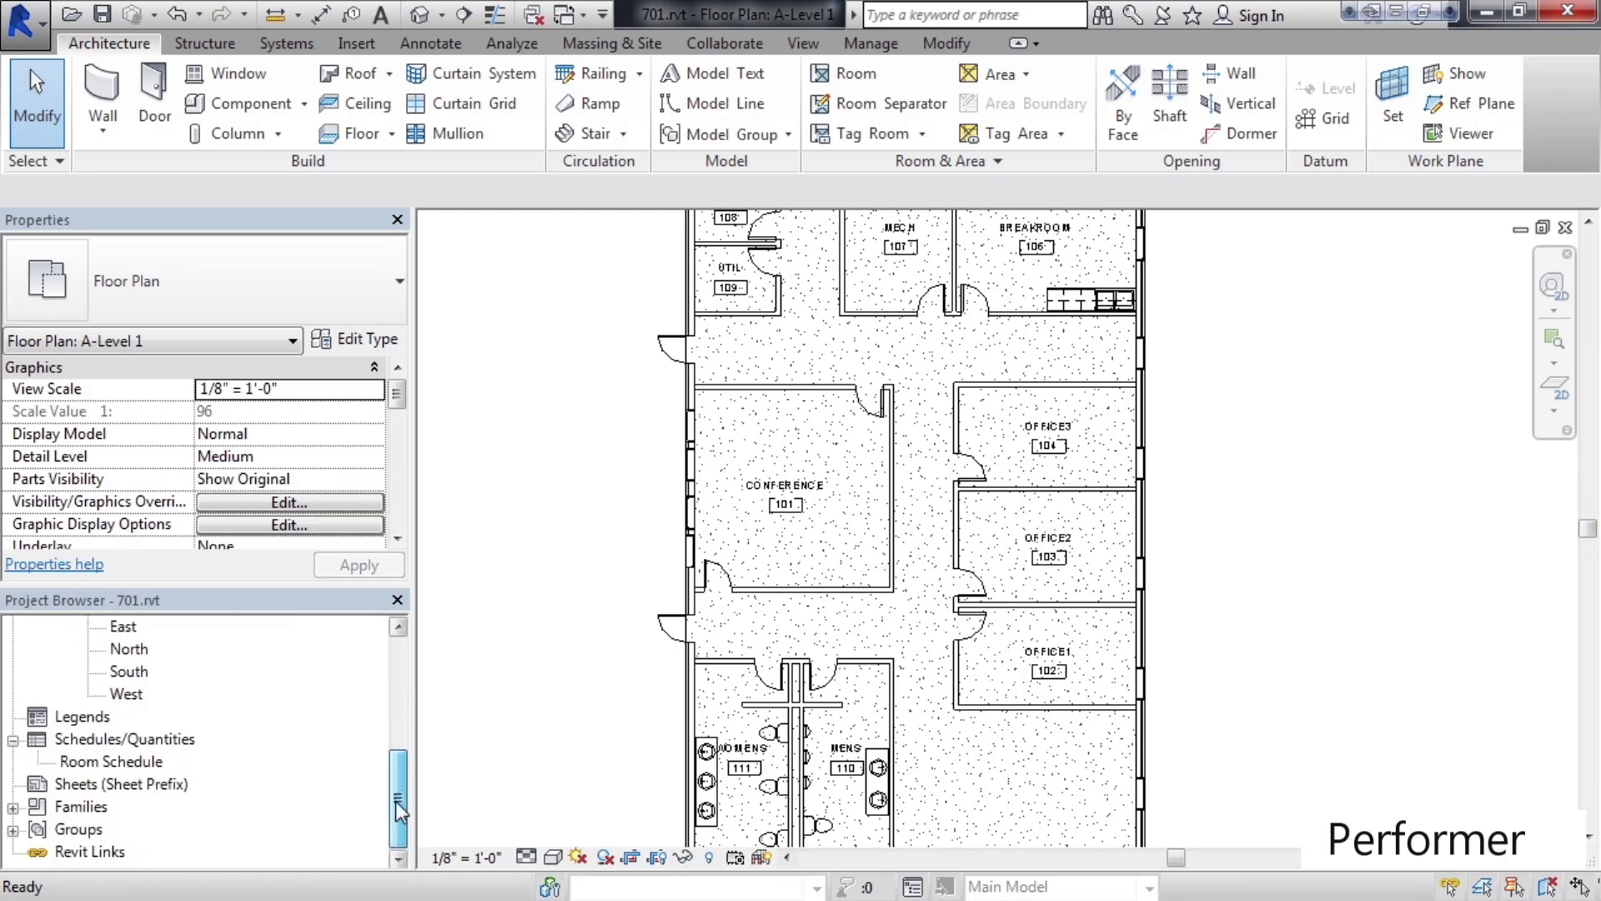
double_click(103, 763)
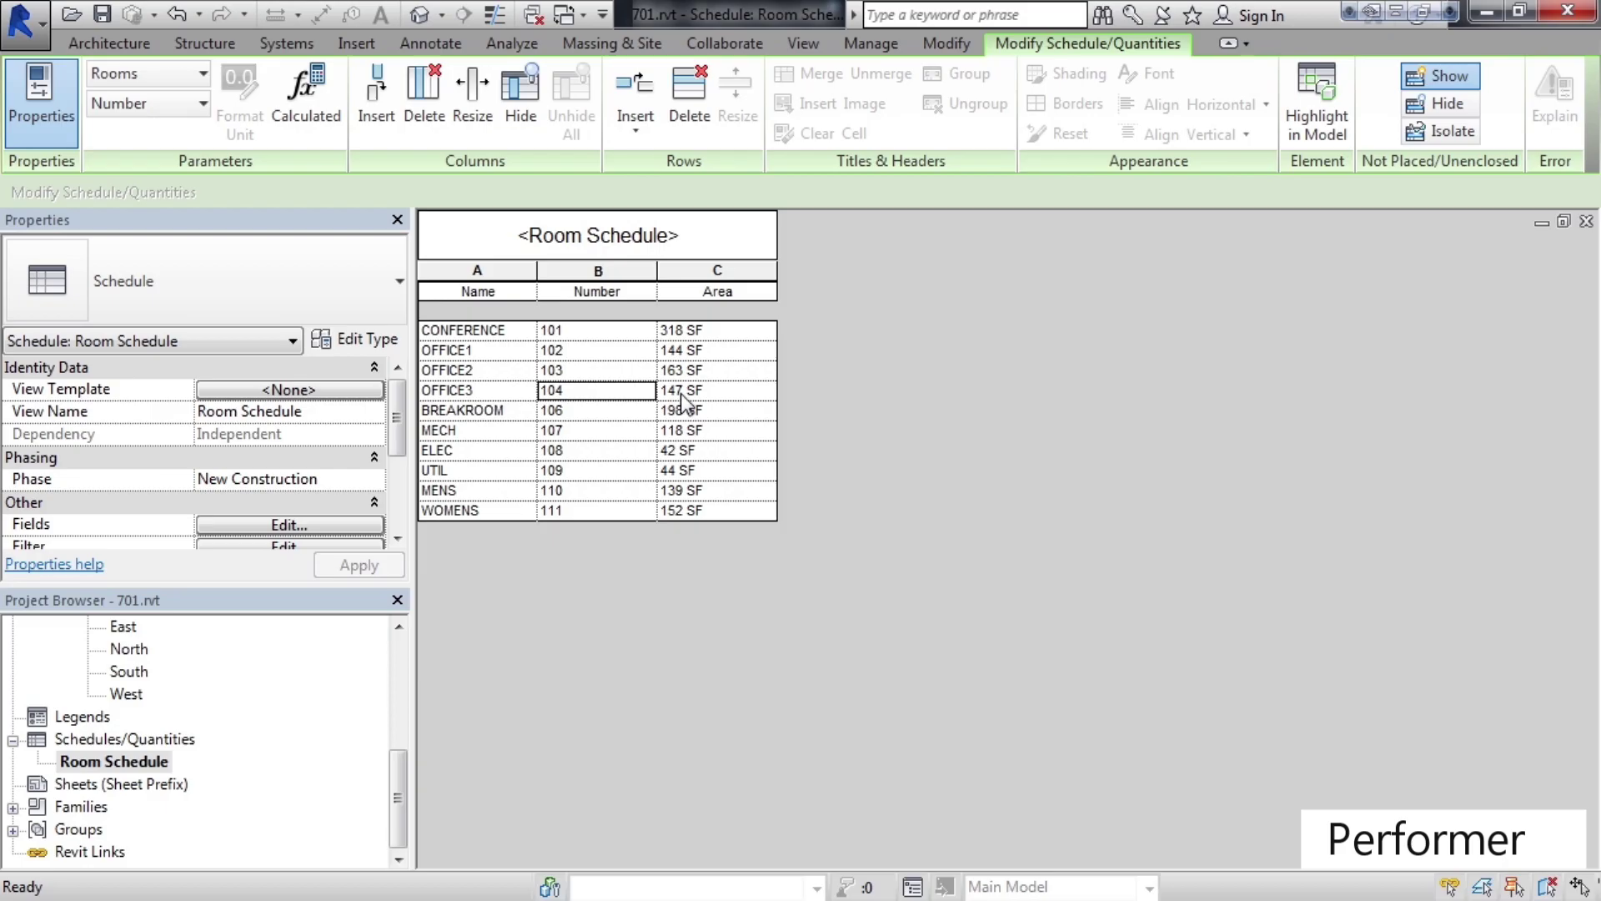
left_click_drag(399, 824, 397, 717)
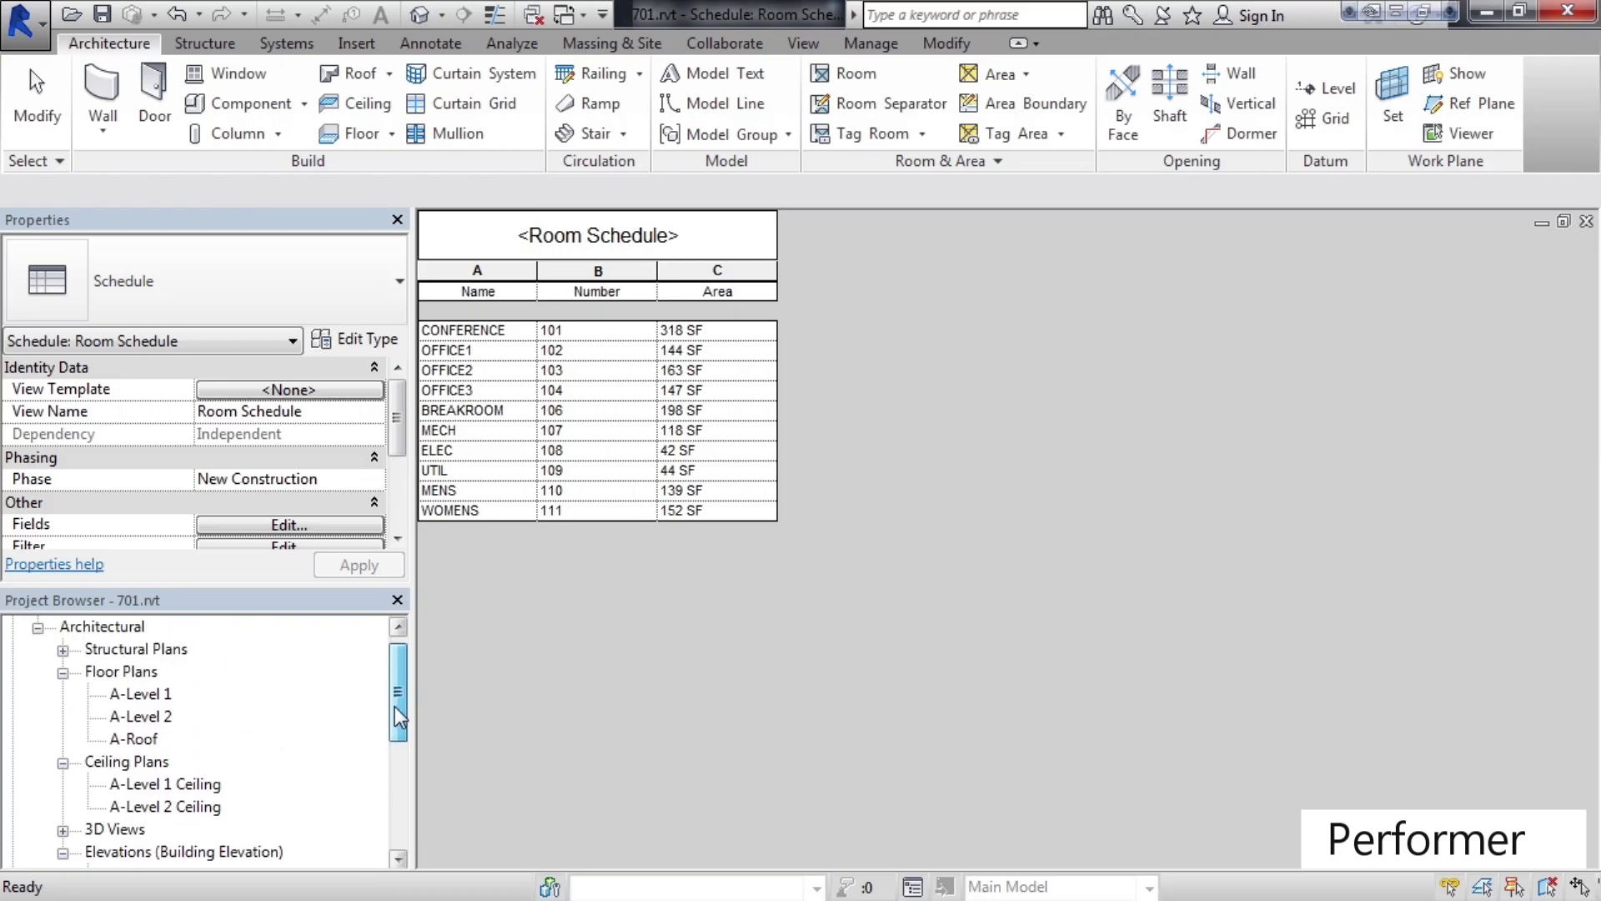
double_click(137, 697)
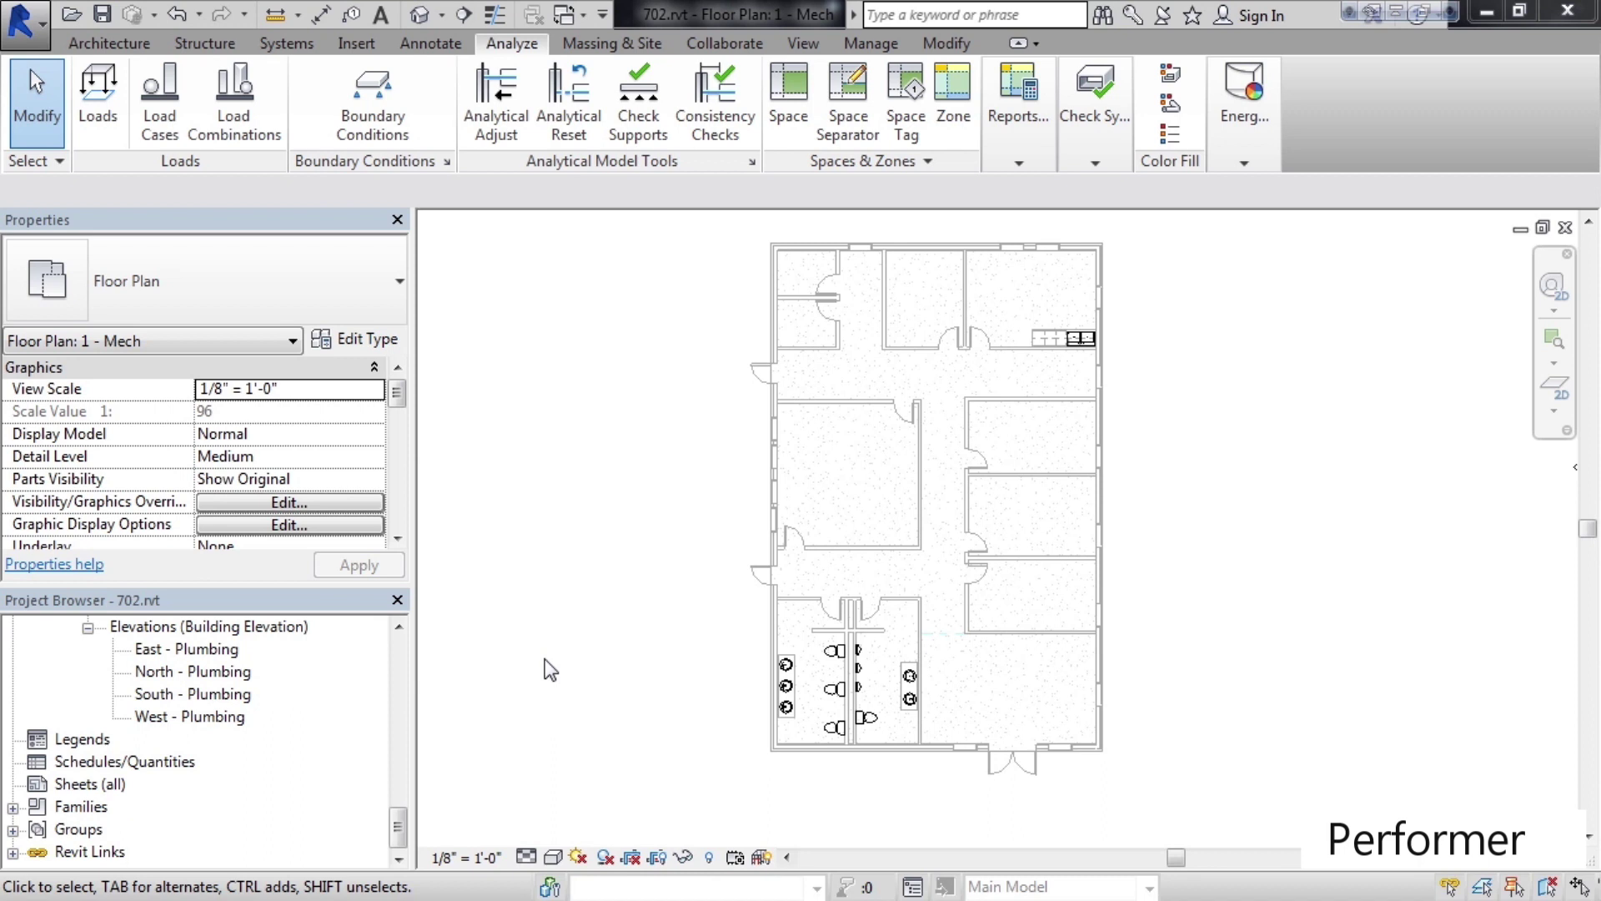
Enable Room Bounding in the type properties of the linked model ArchitectModel_702.rvt in the 1 - Mech plan
left_click(778, 462)
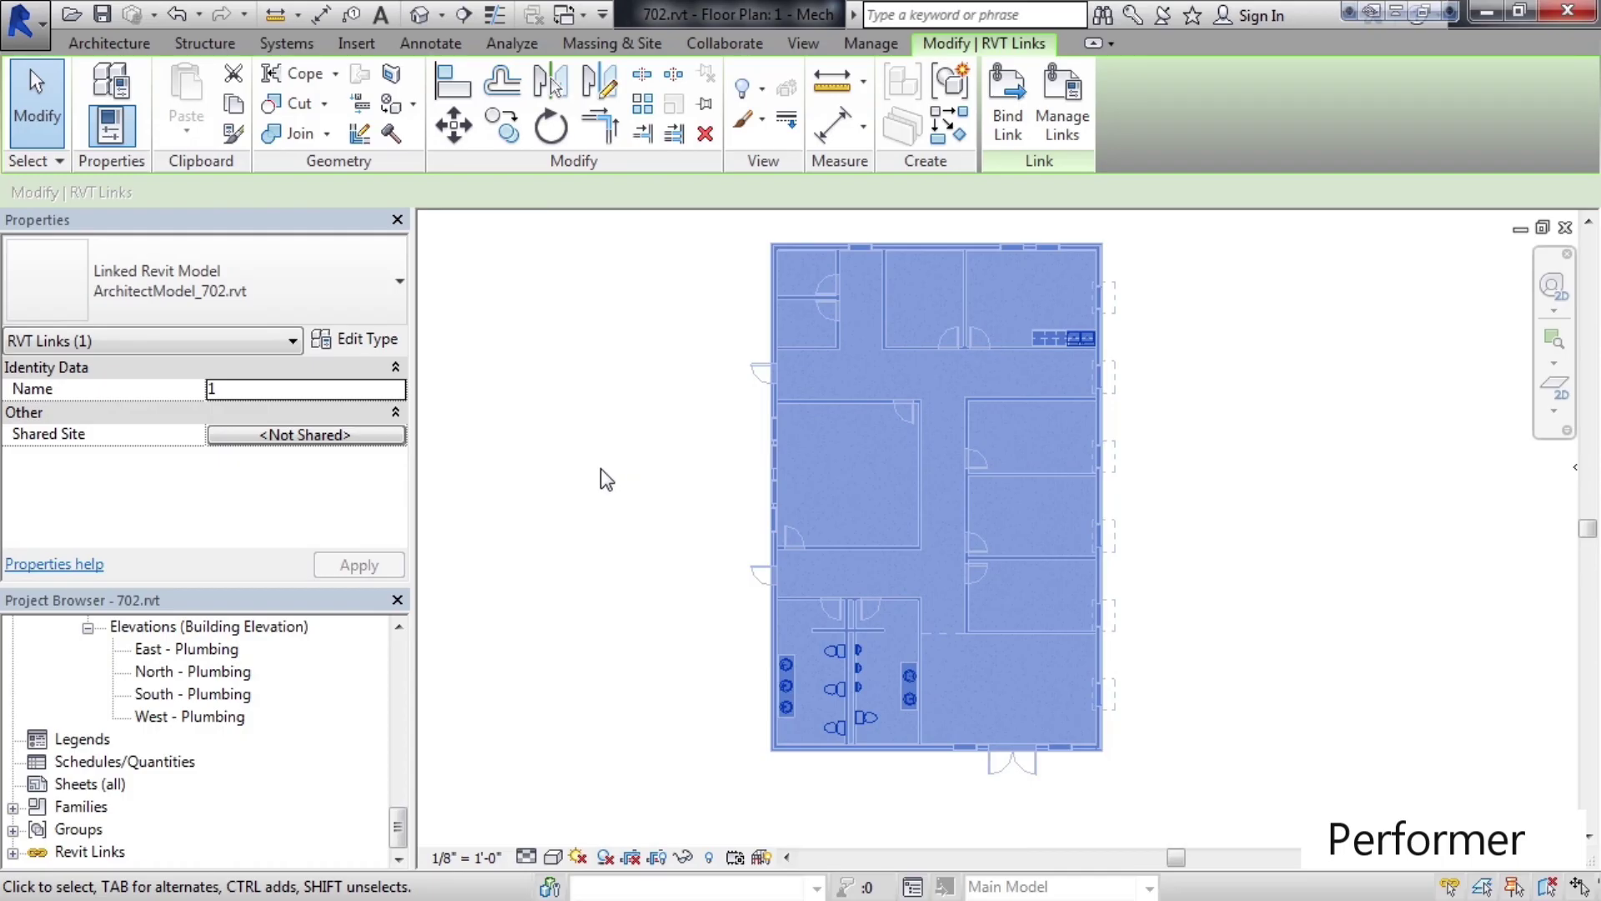
left_click(353, 343)
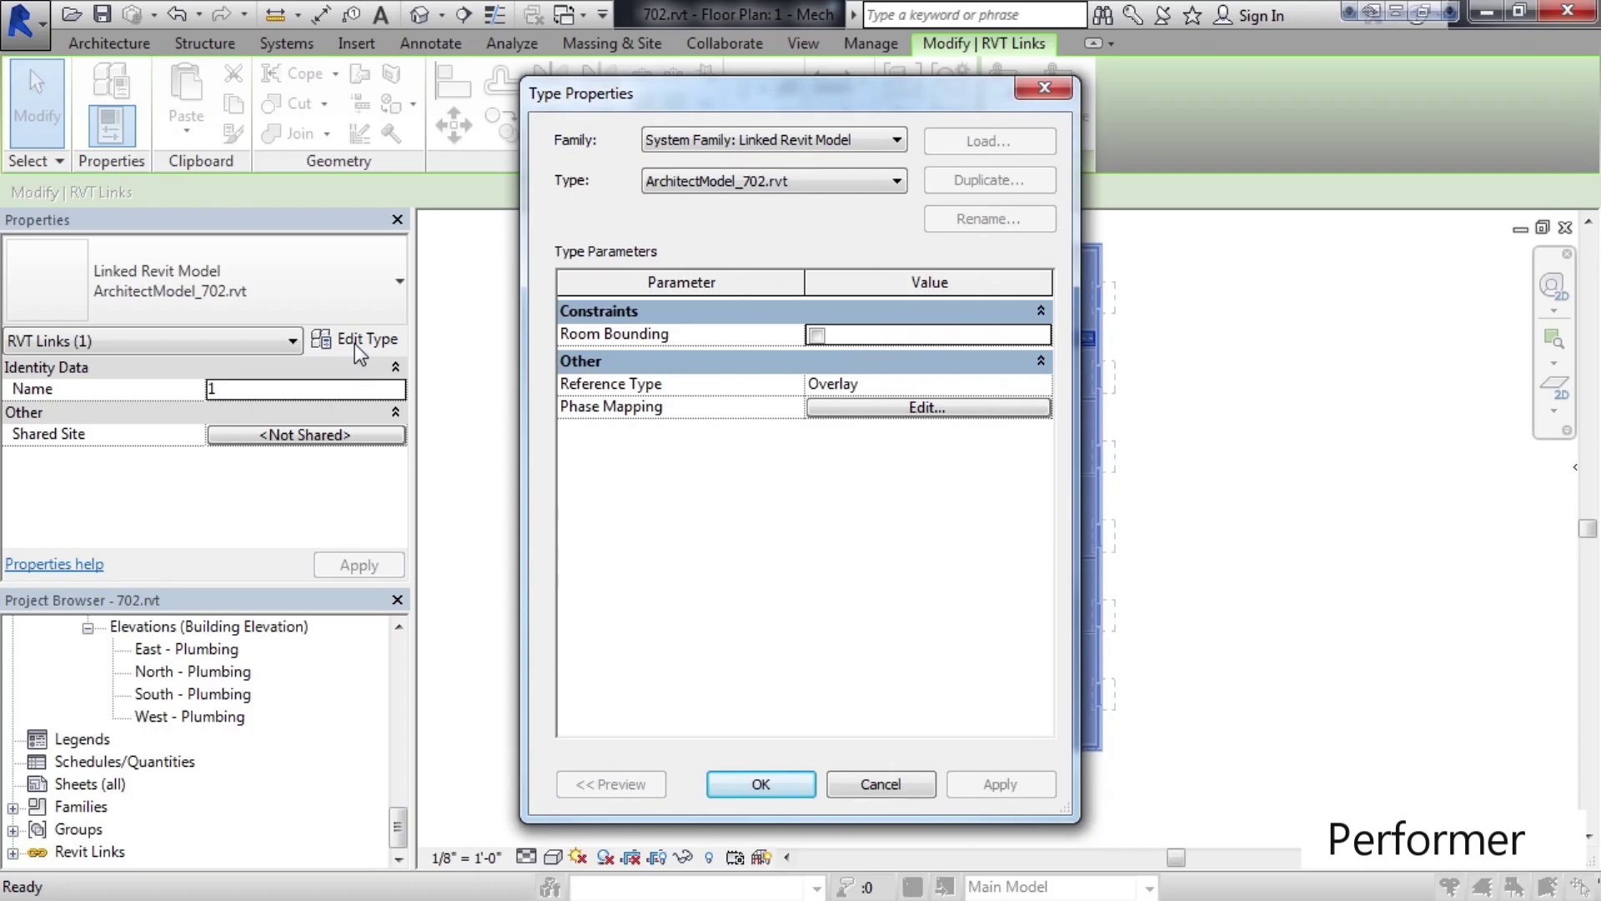
left_click(815, 336)
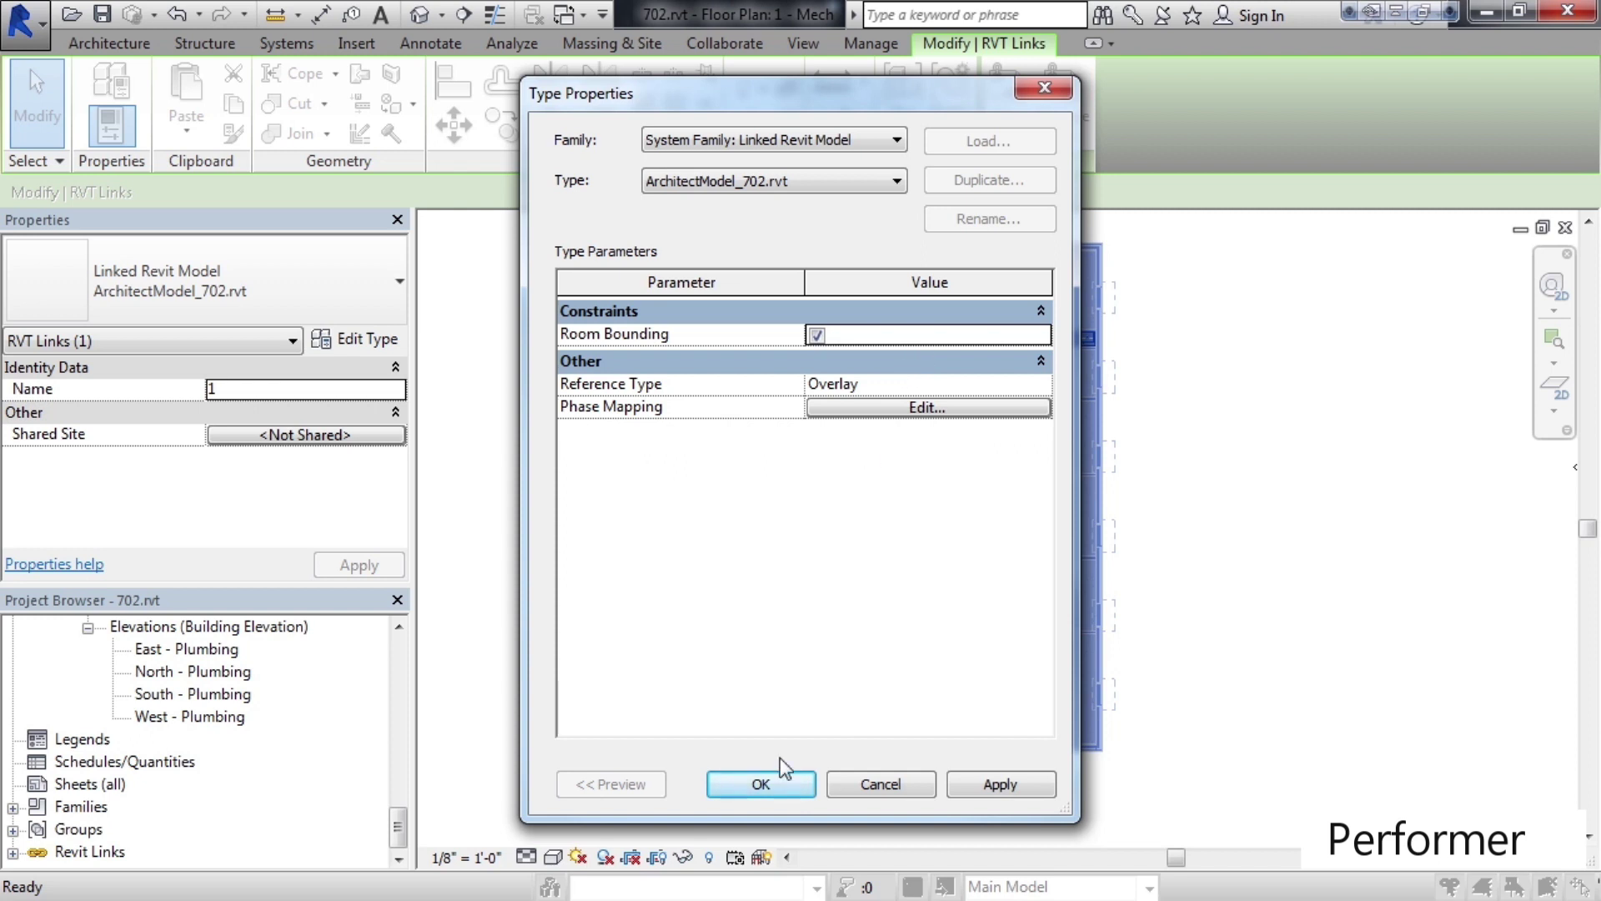
left_click(761, 784)
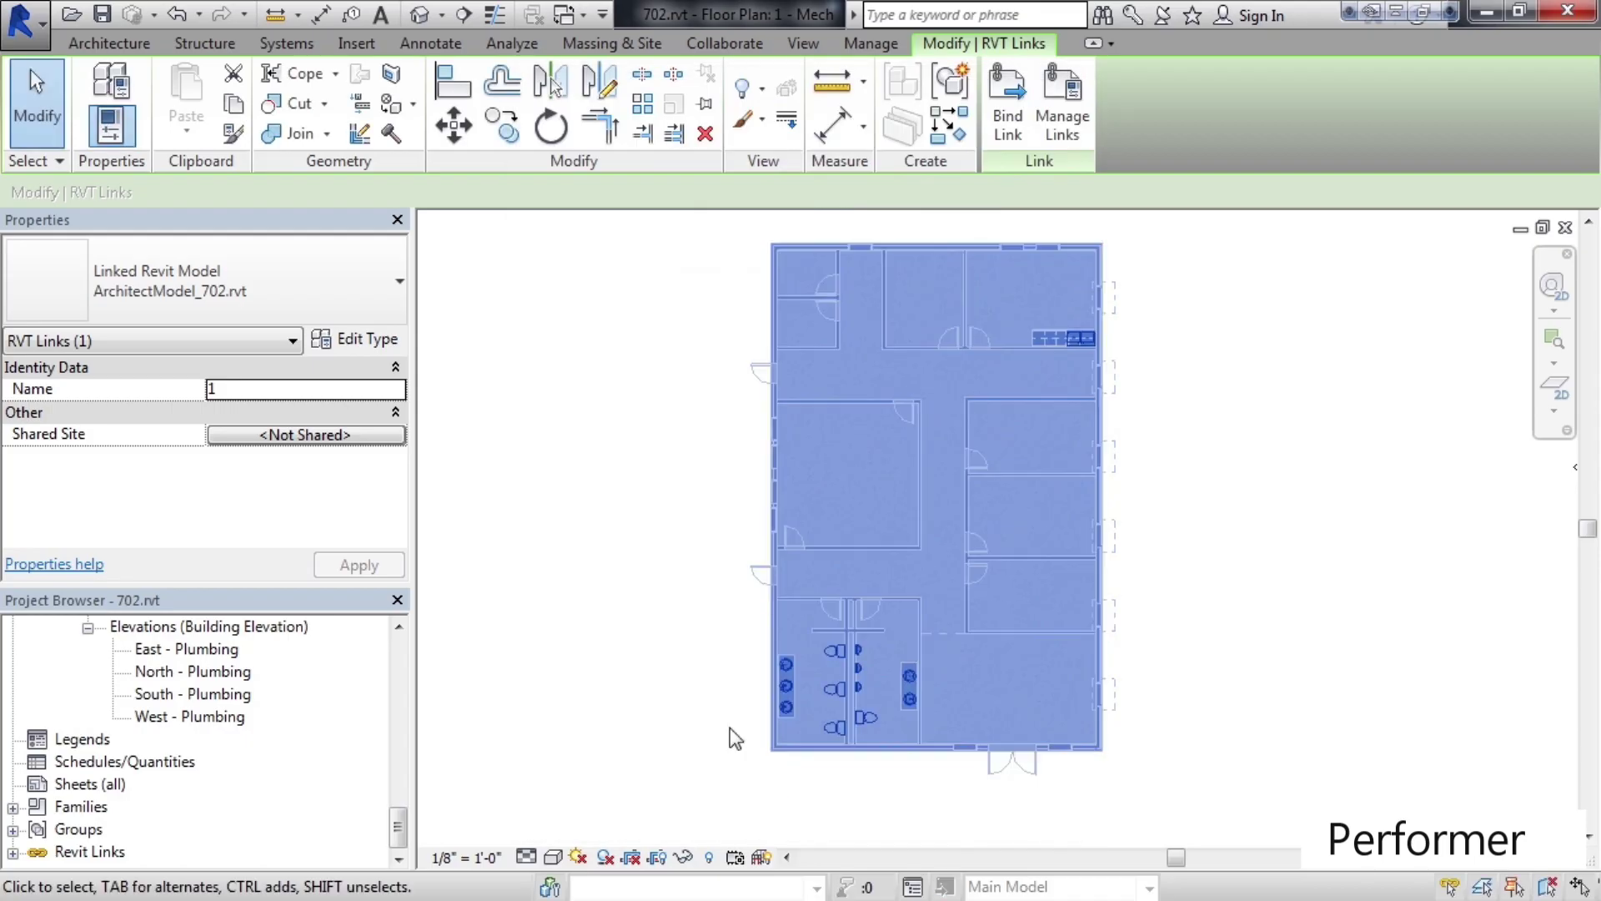
left_click(585, 475)
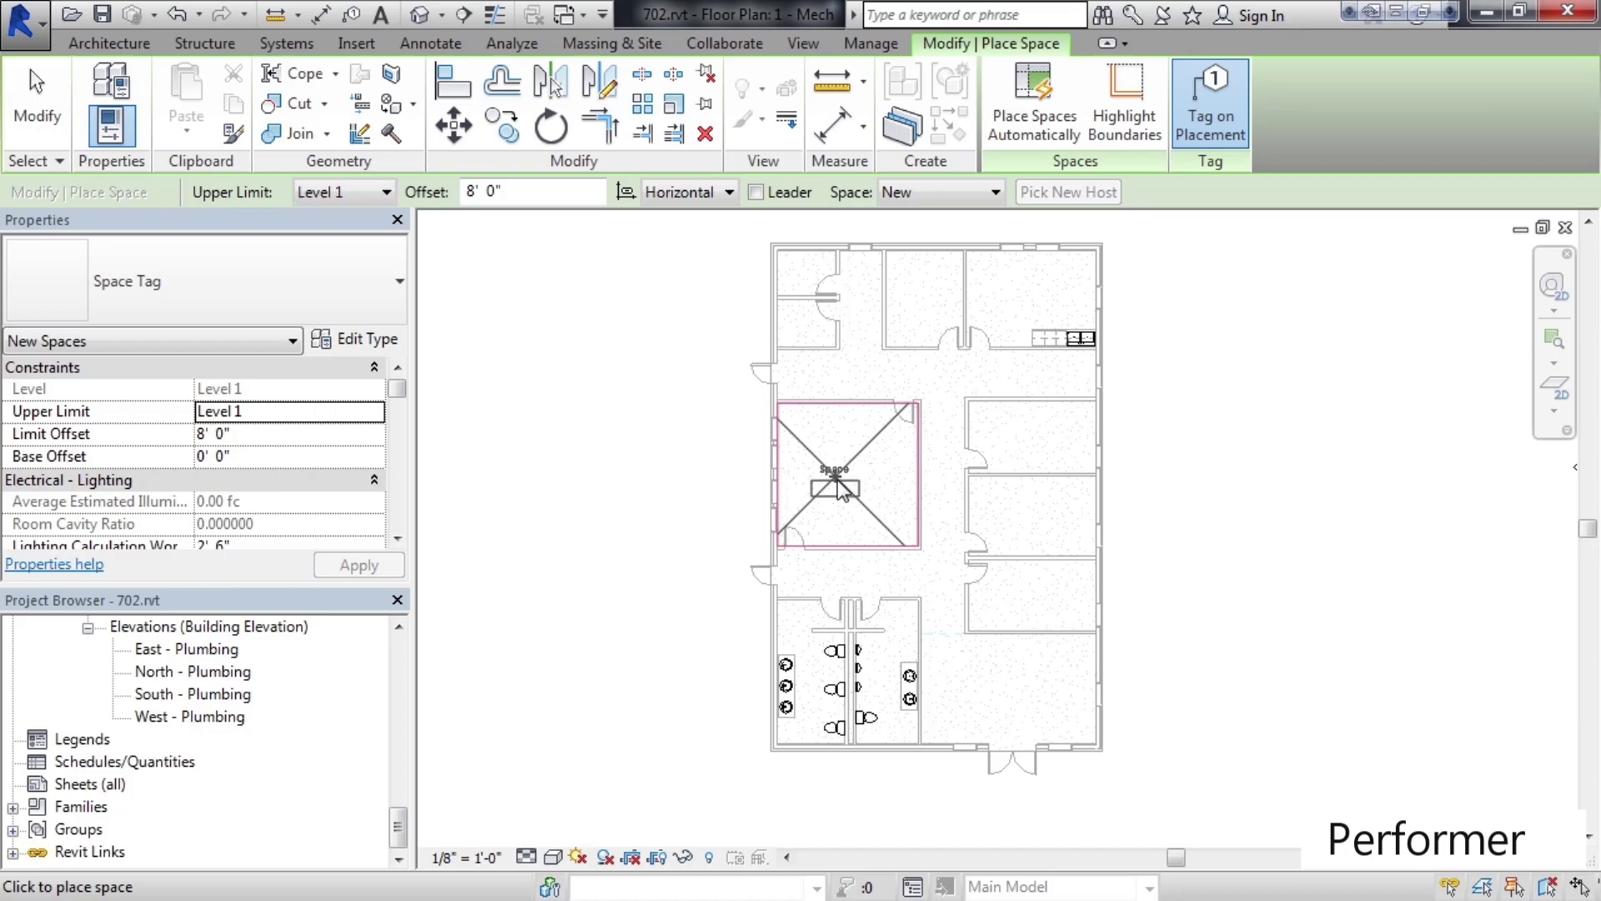
Place new tagged spaces in the large conference room and in the three offices east of it, working from north to south
left_click(846, 473)
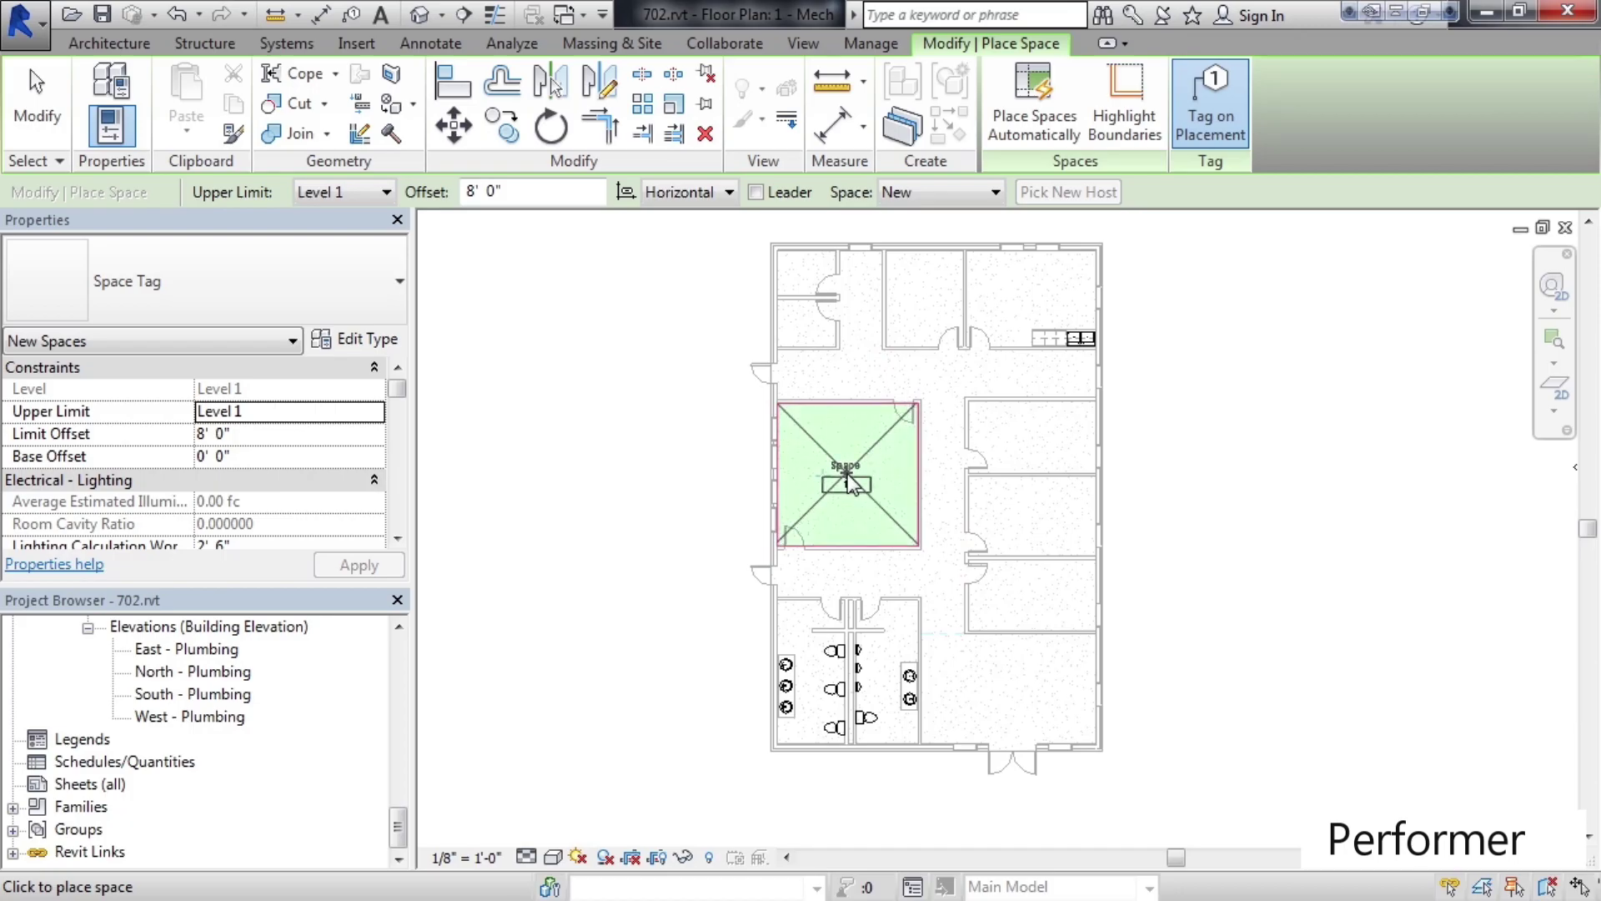
left_click(1029, 439)
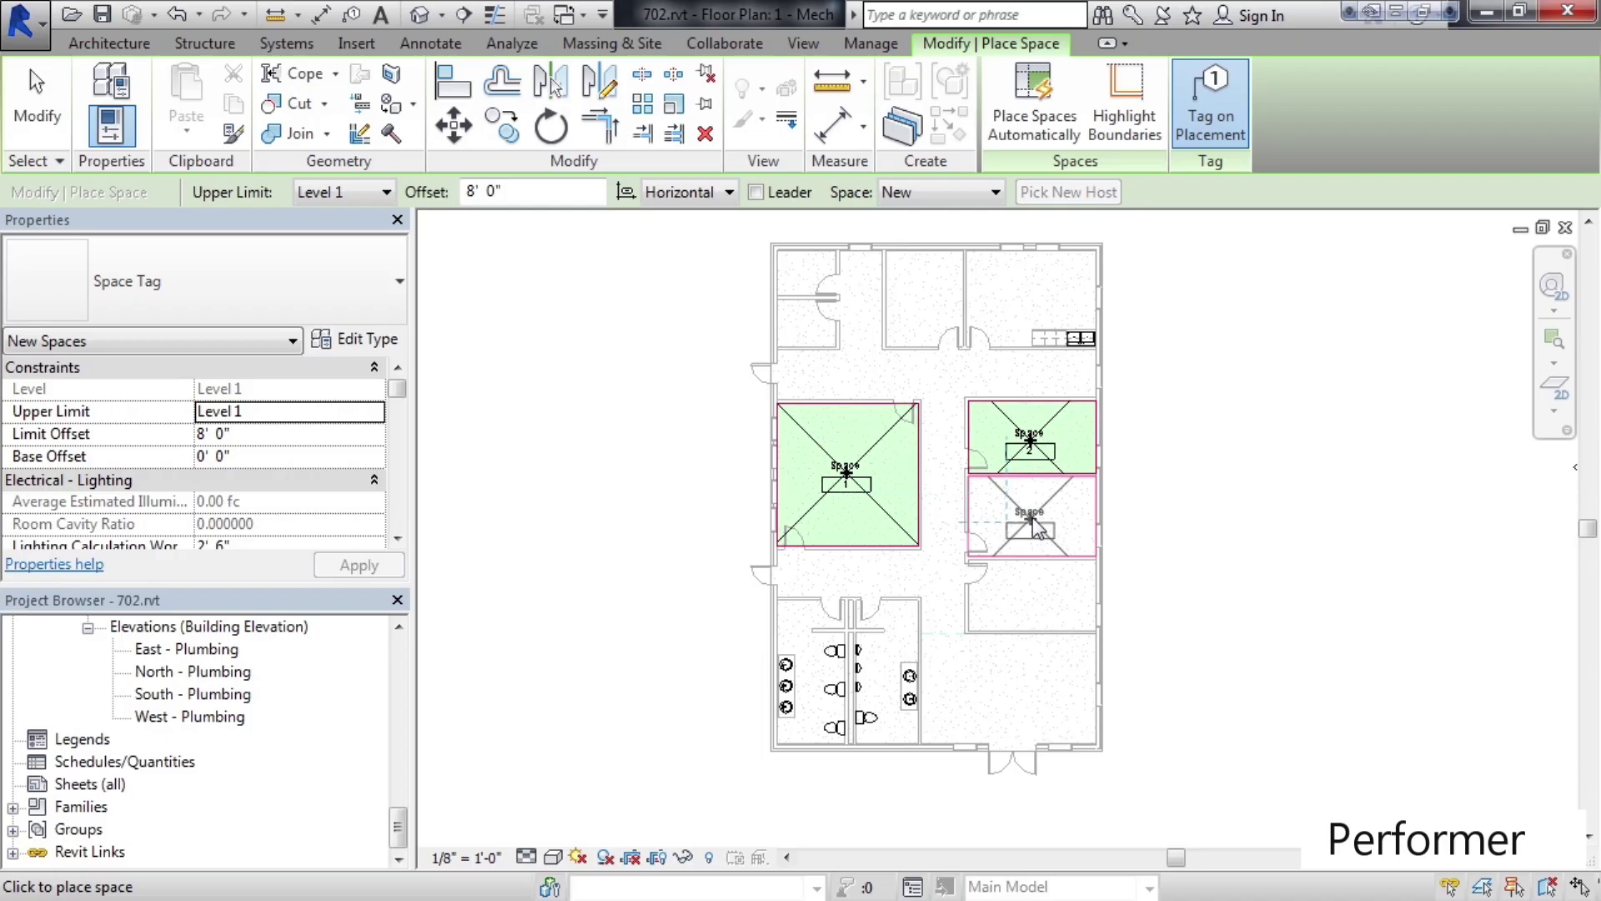
left_click(1032, 522)
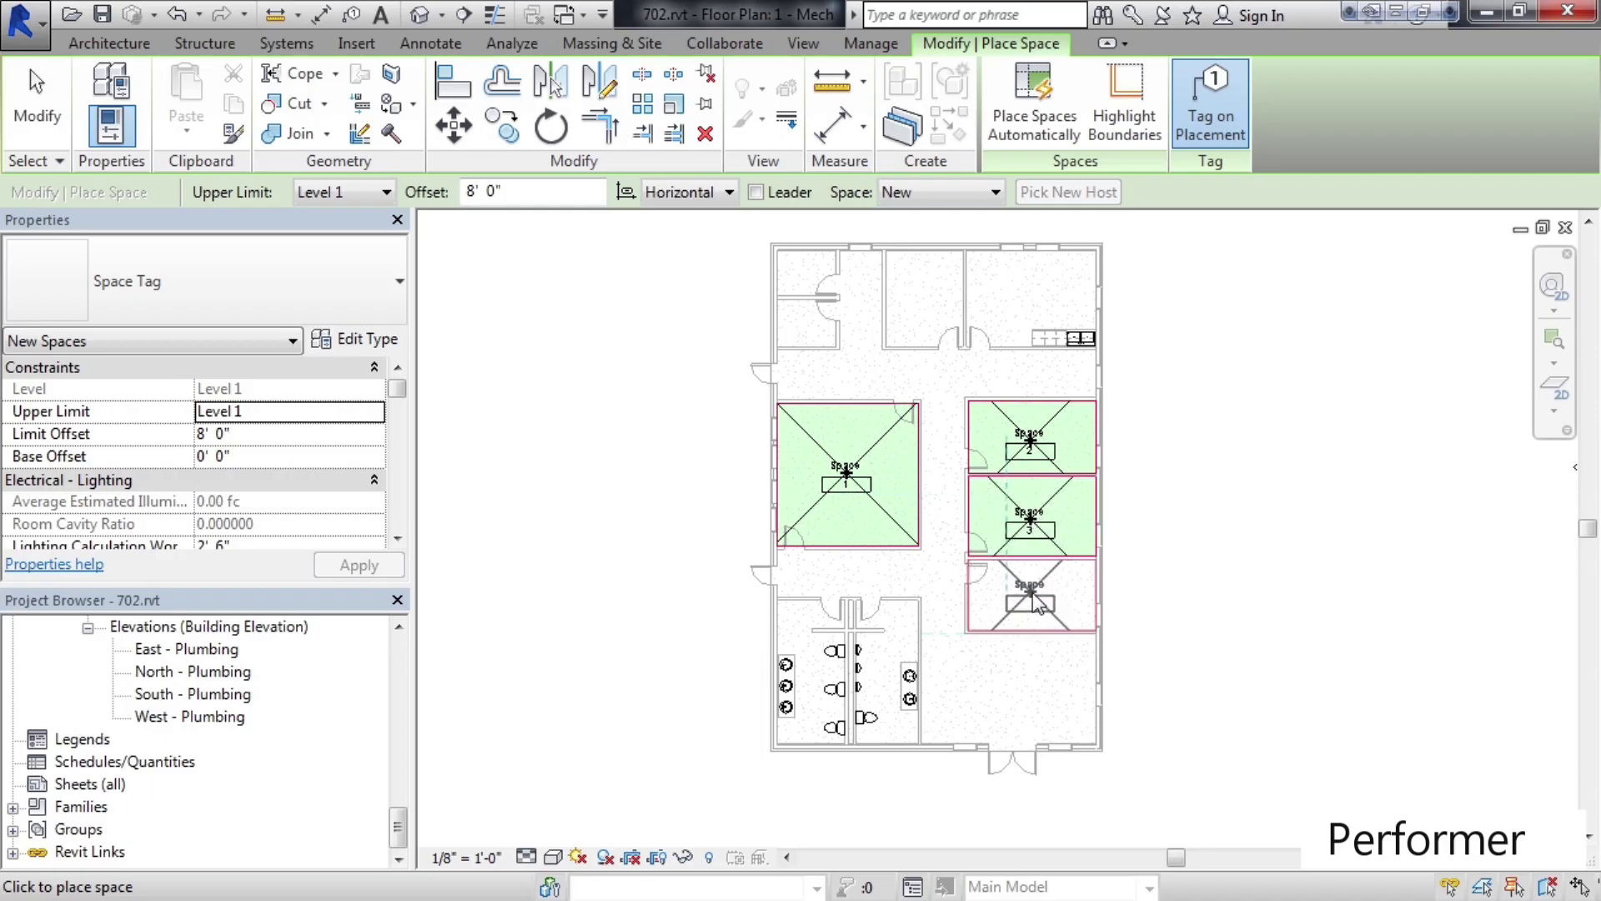
left_click(1034, 601)
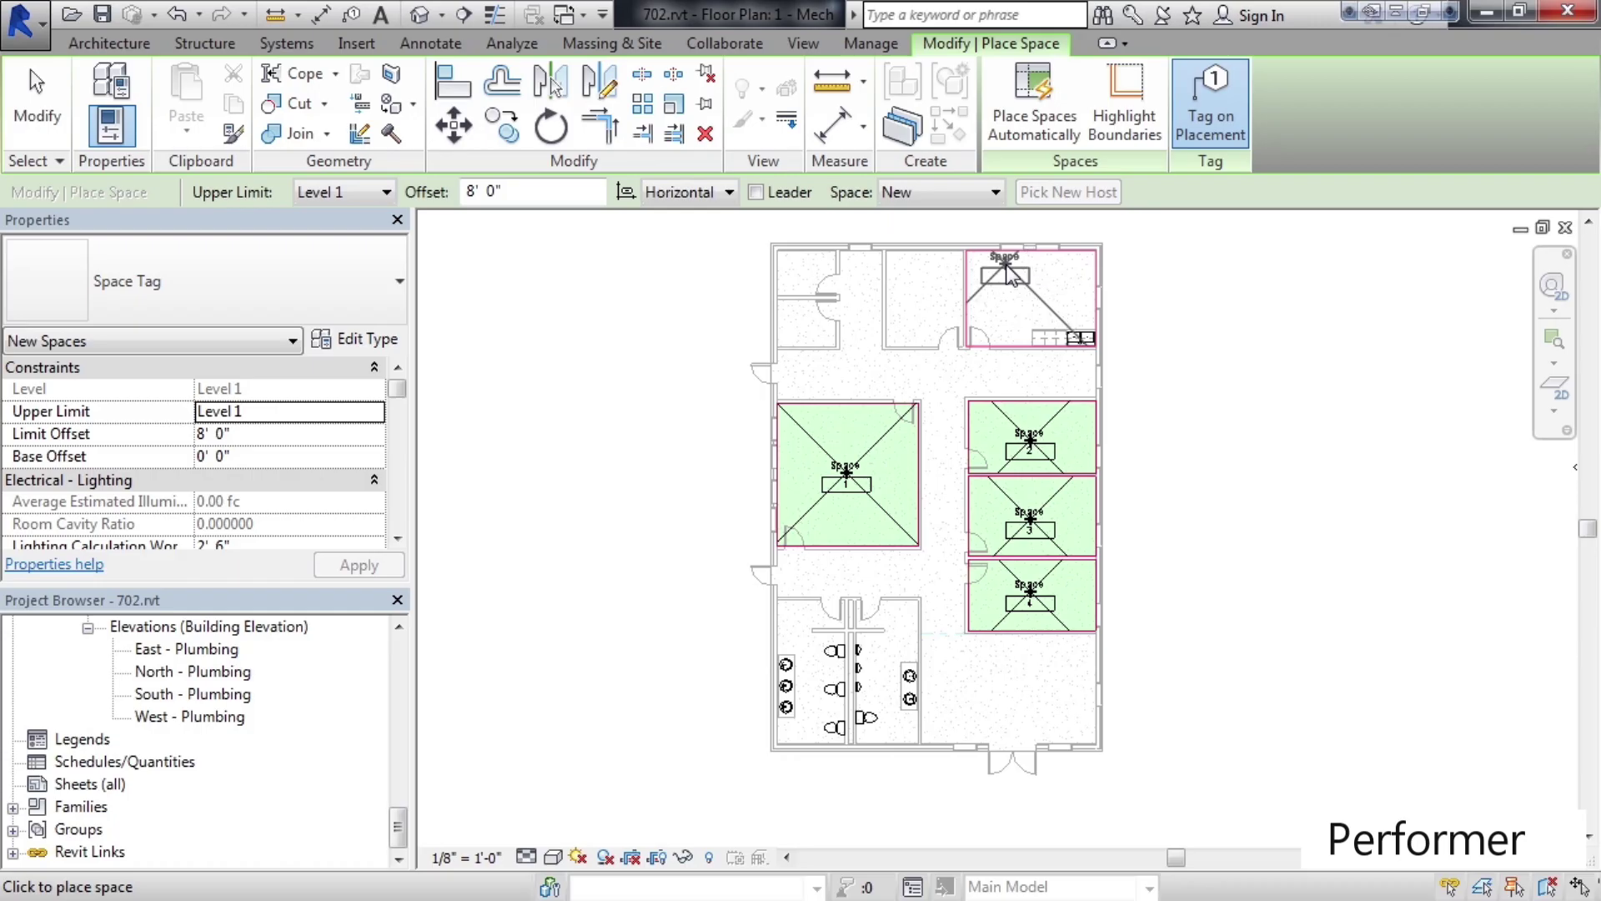
left_click(994, 193)
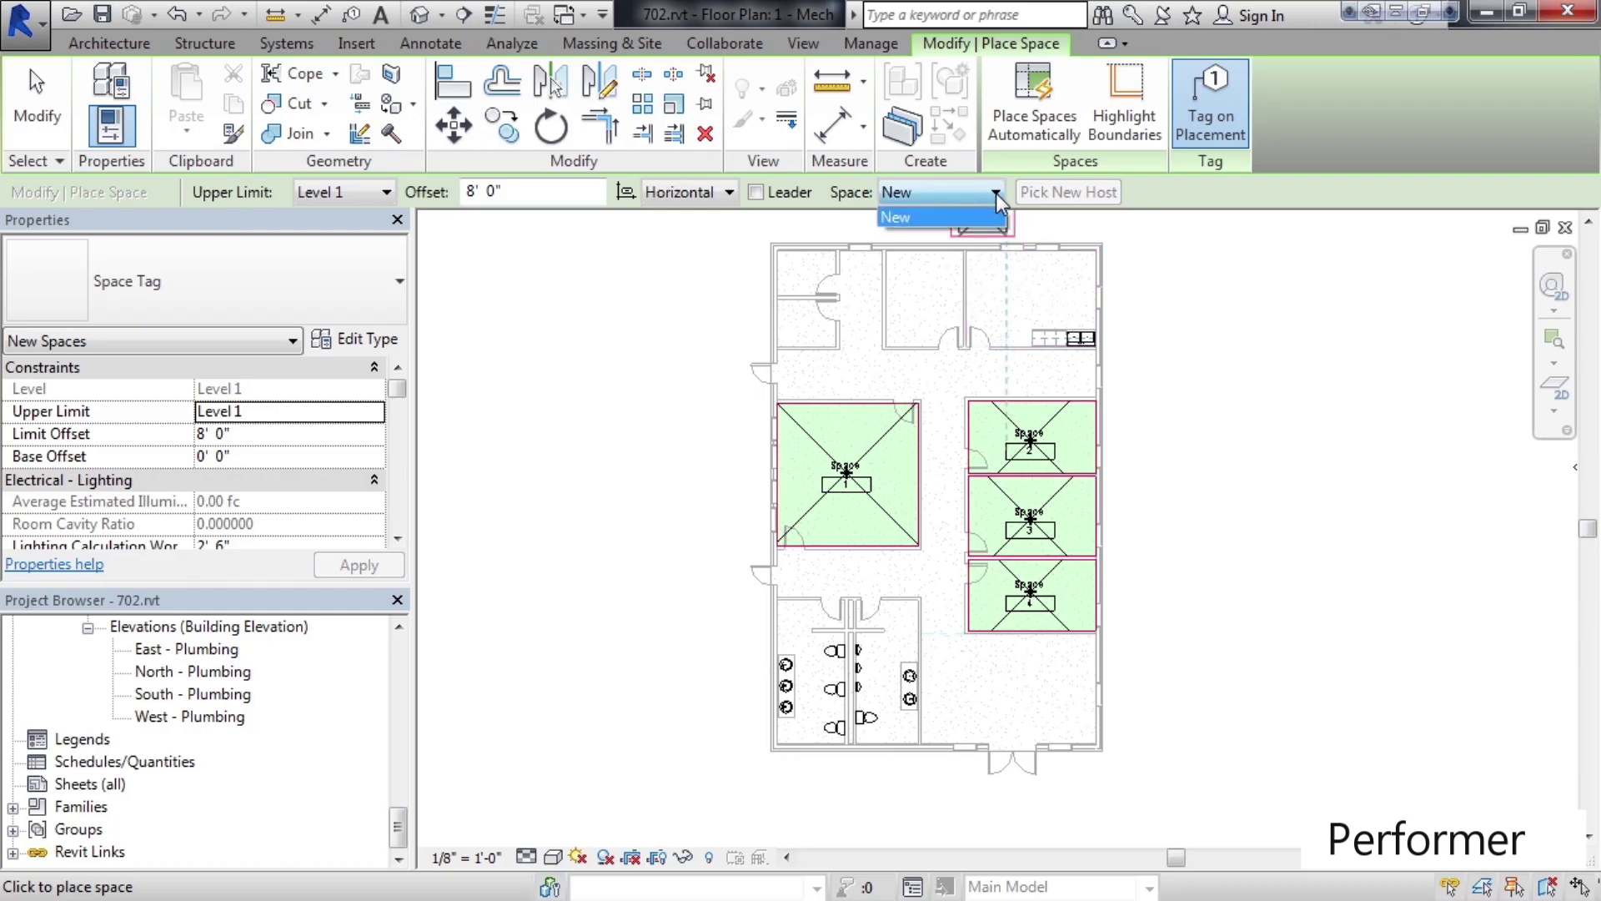
left_click(996, 193)
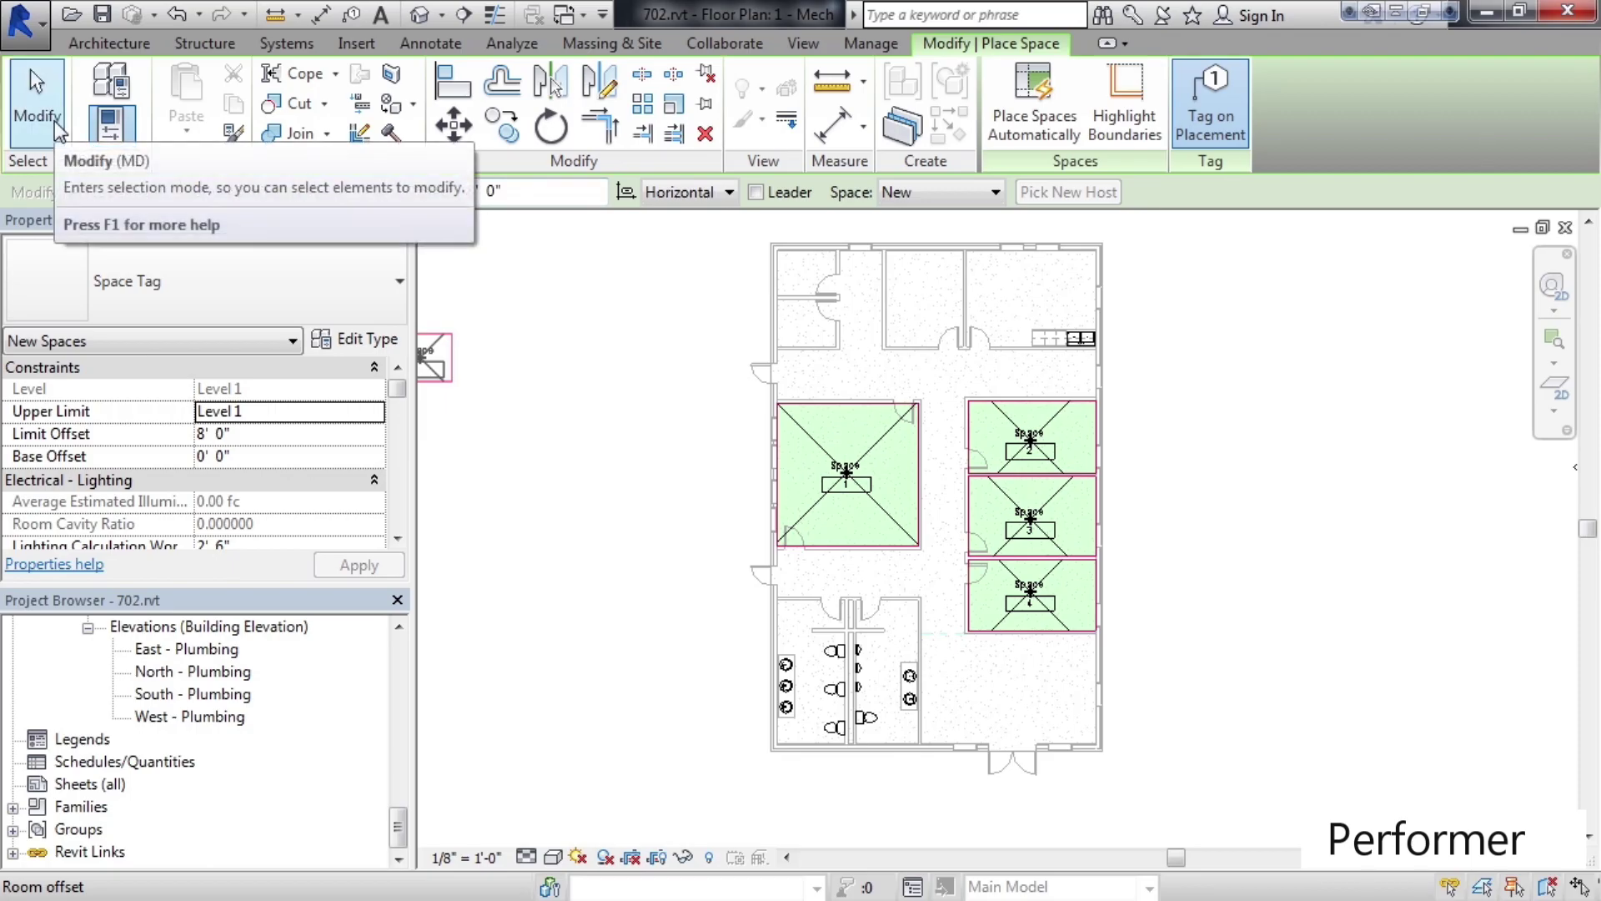
left_click(36, 100)
Name the large room's space CONFERENCE and number it 101 through its space tag
scroll(896, 468, "down", 1)
scroll(897, 468, "up", 5)
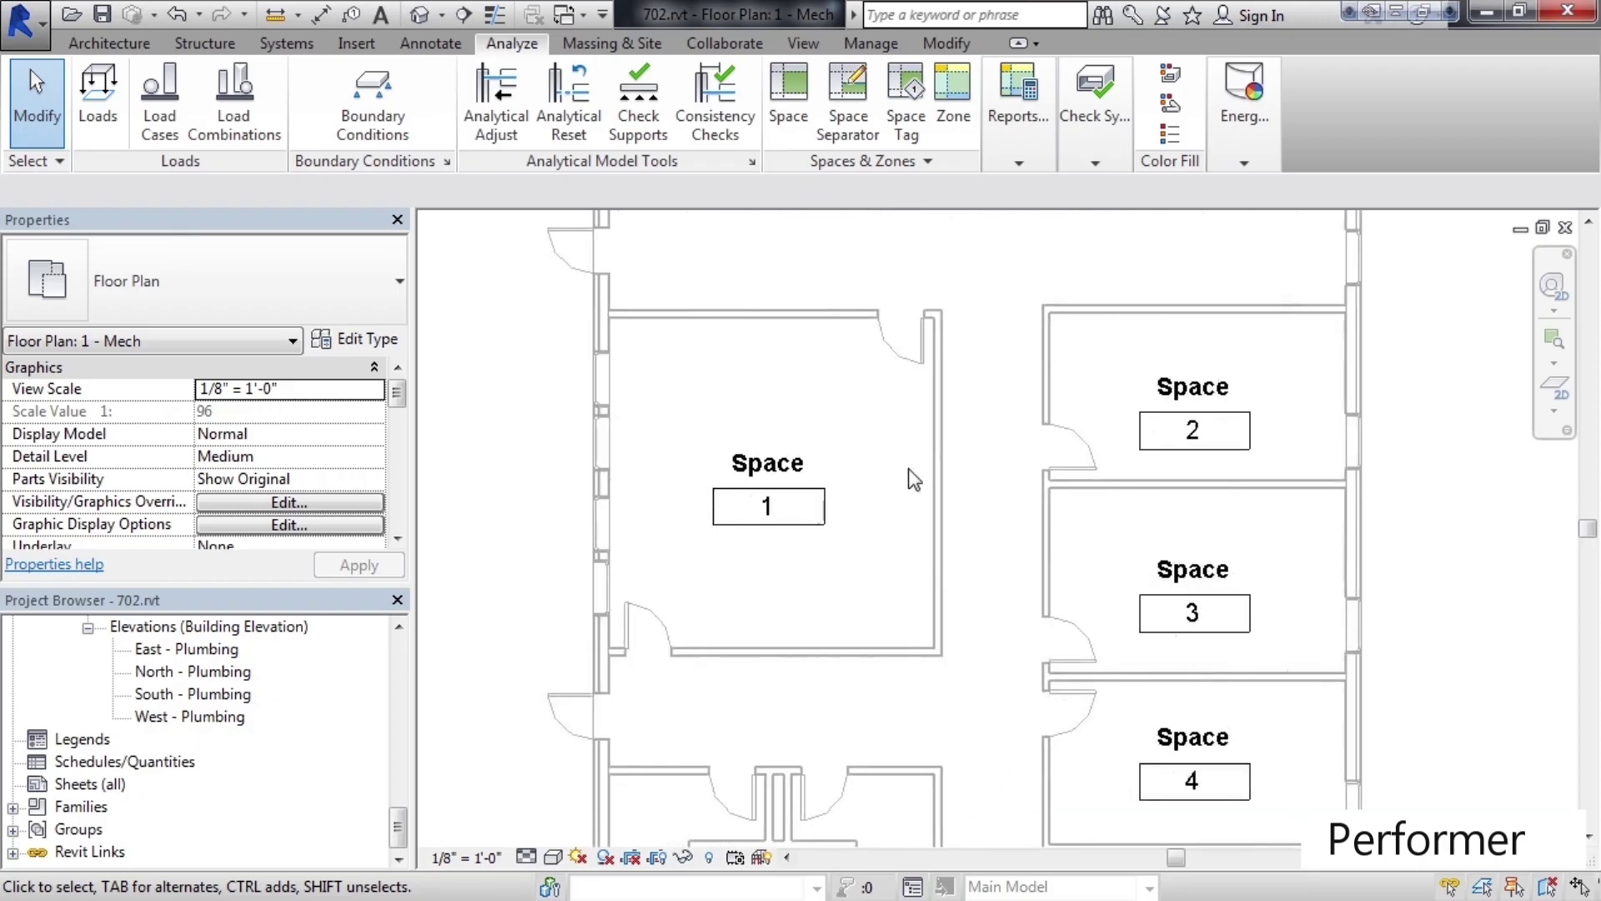
left_click(774, 475)
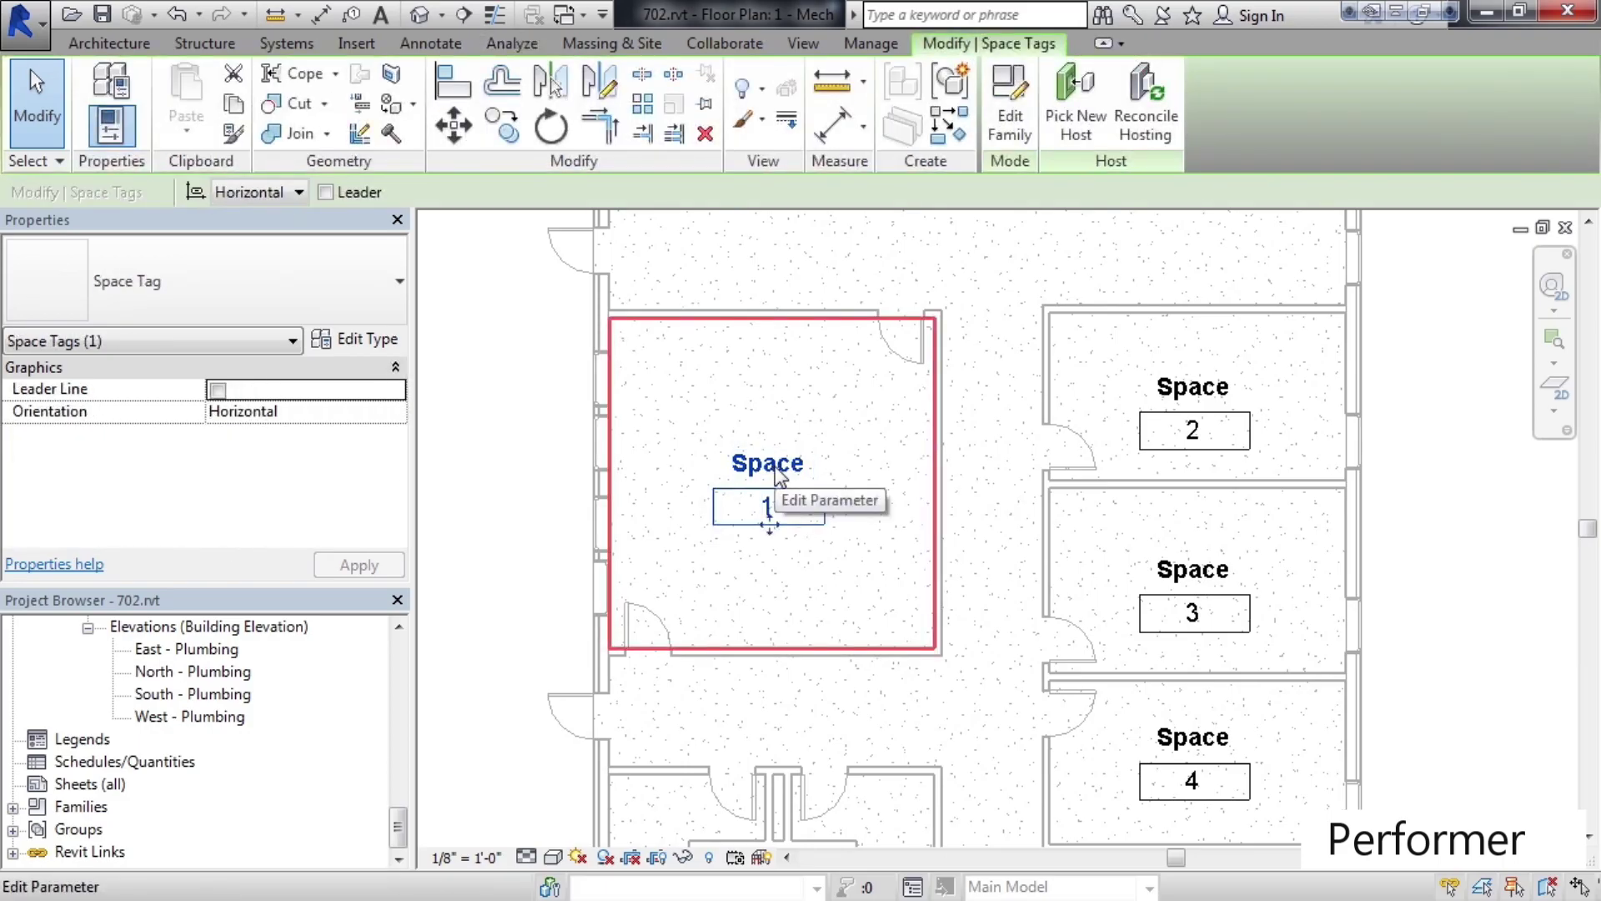
left_click(774, 467)
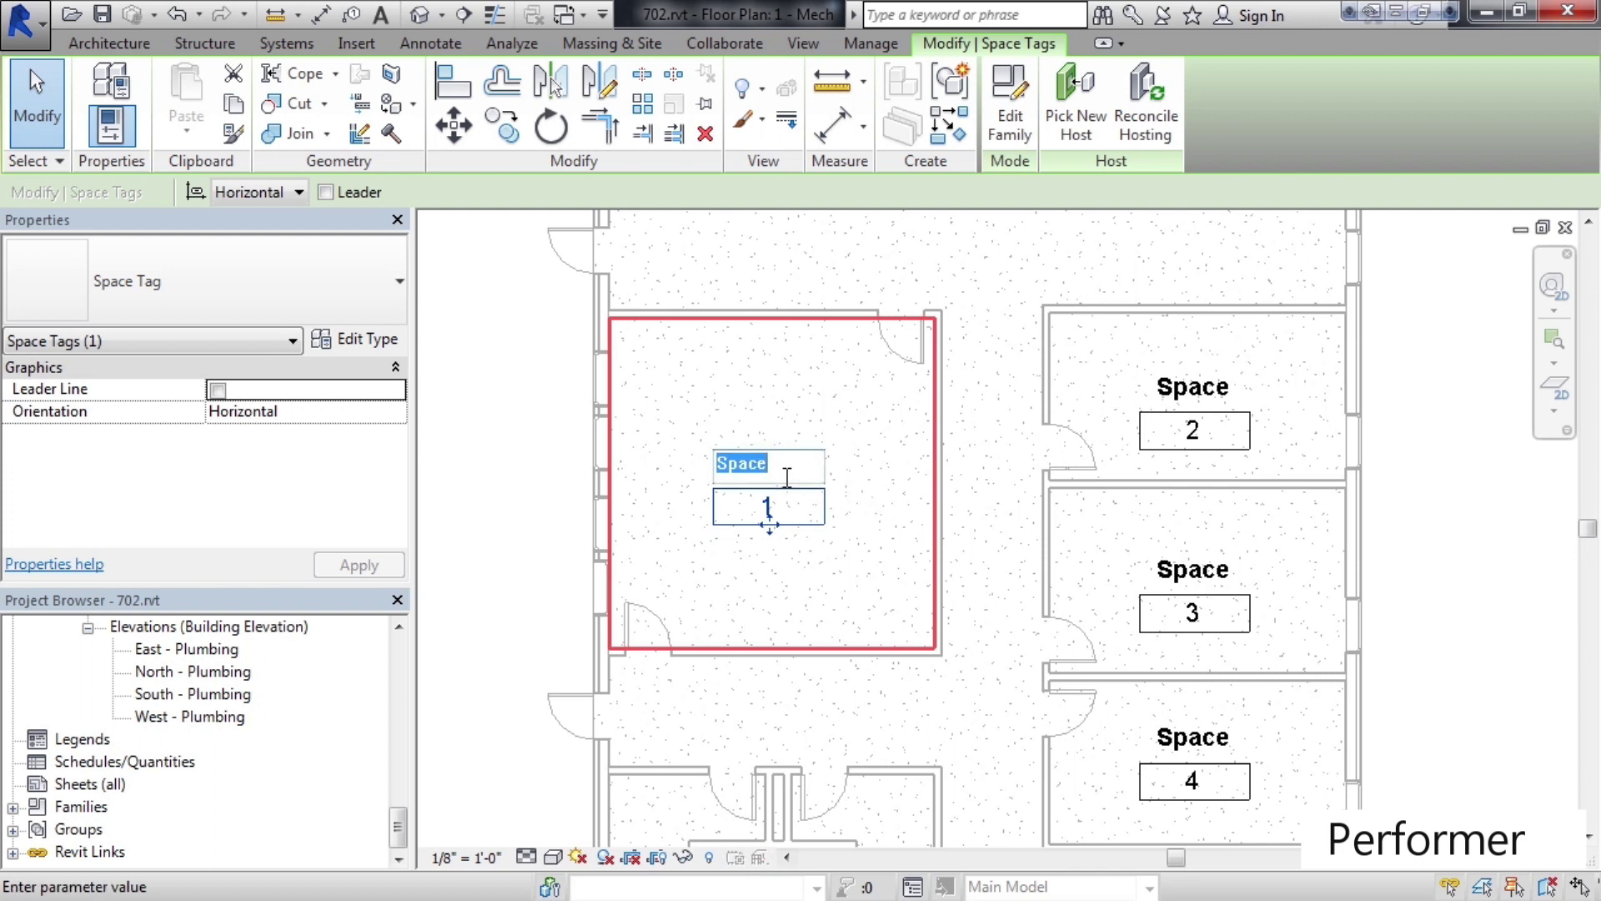
type("CONFERENCE")
left_click(638, 507)
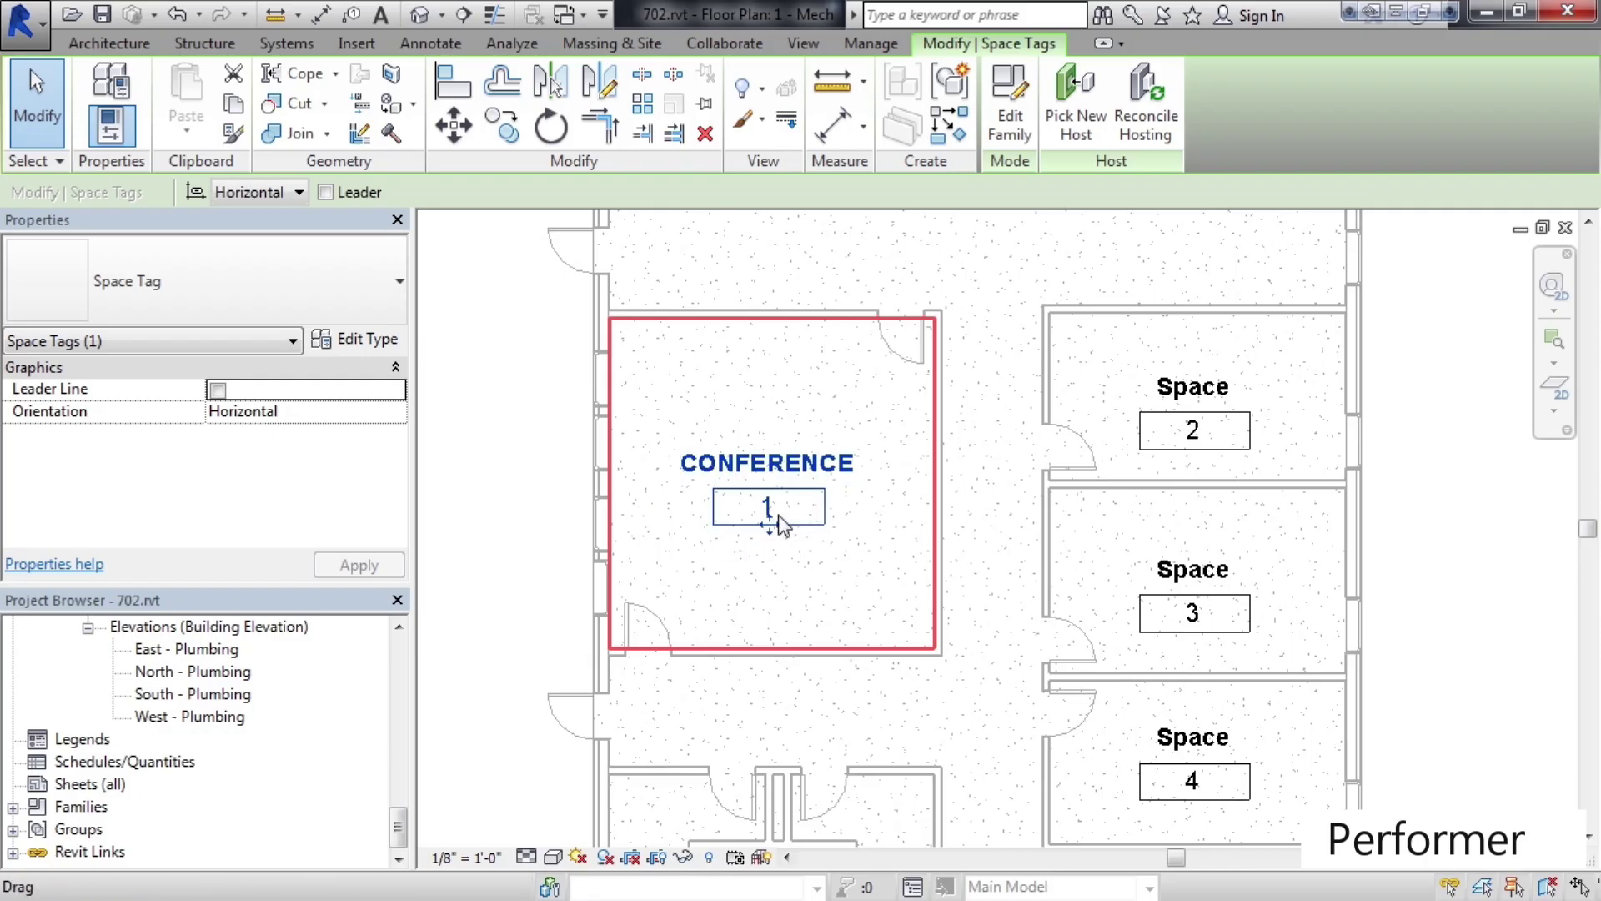
left_click(768, 513)
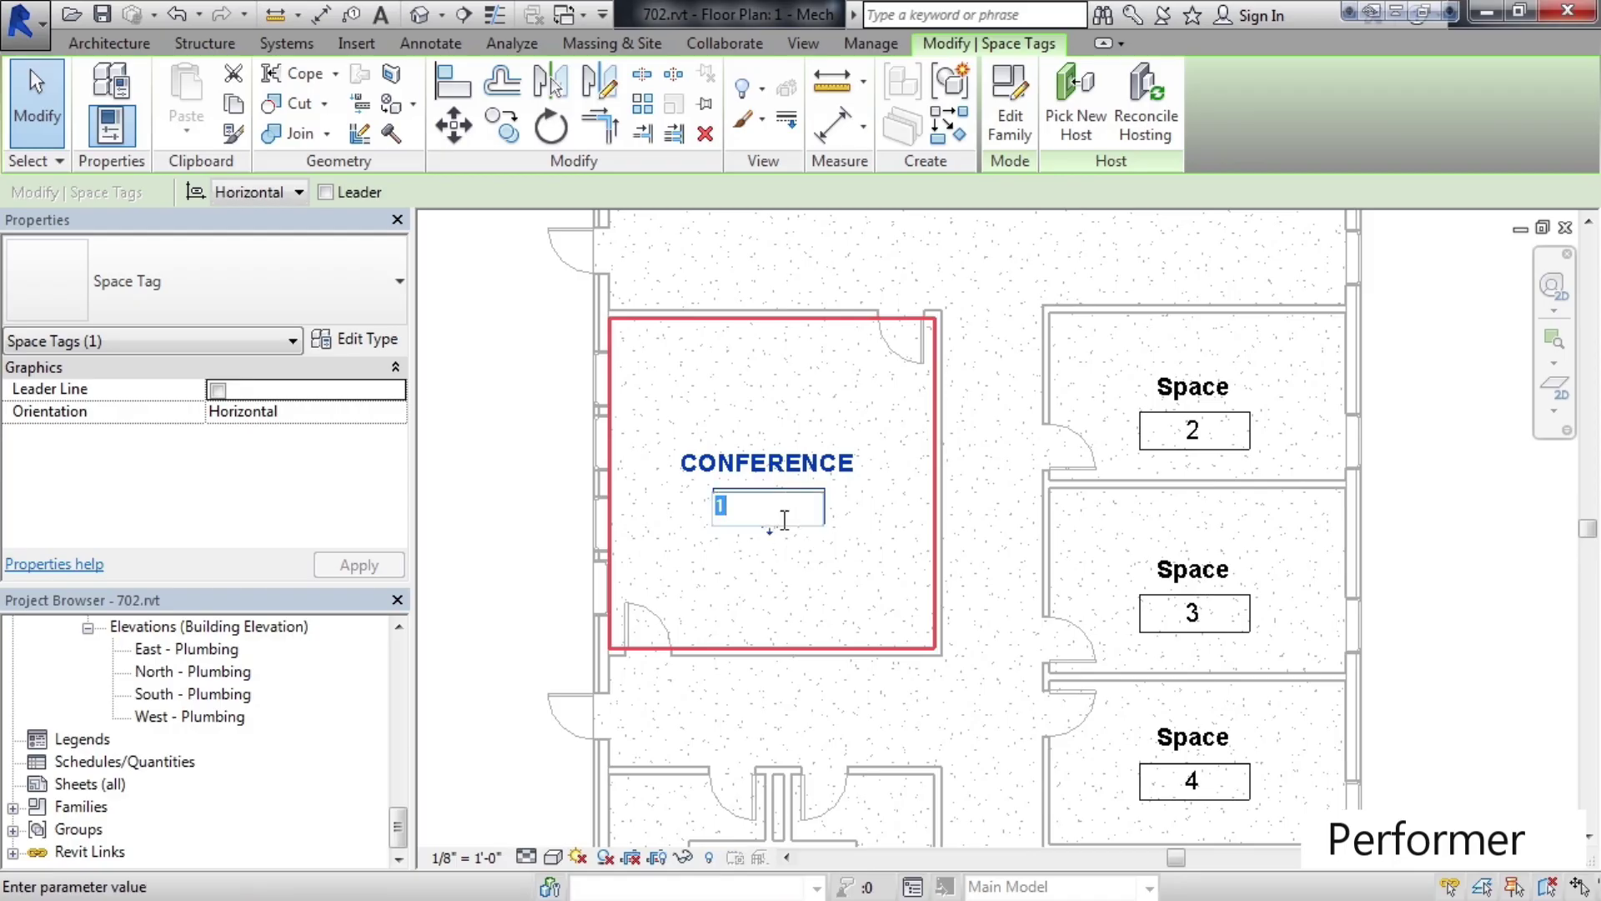
type("101")
key("Return")
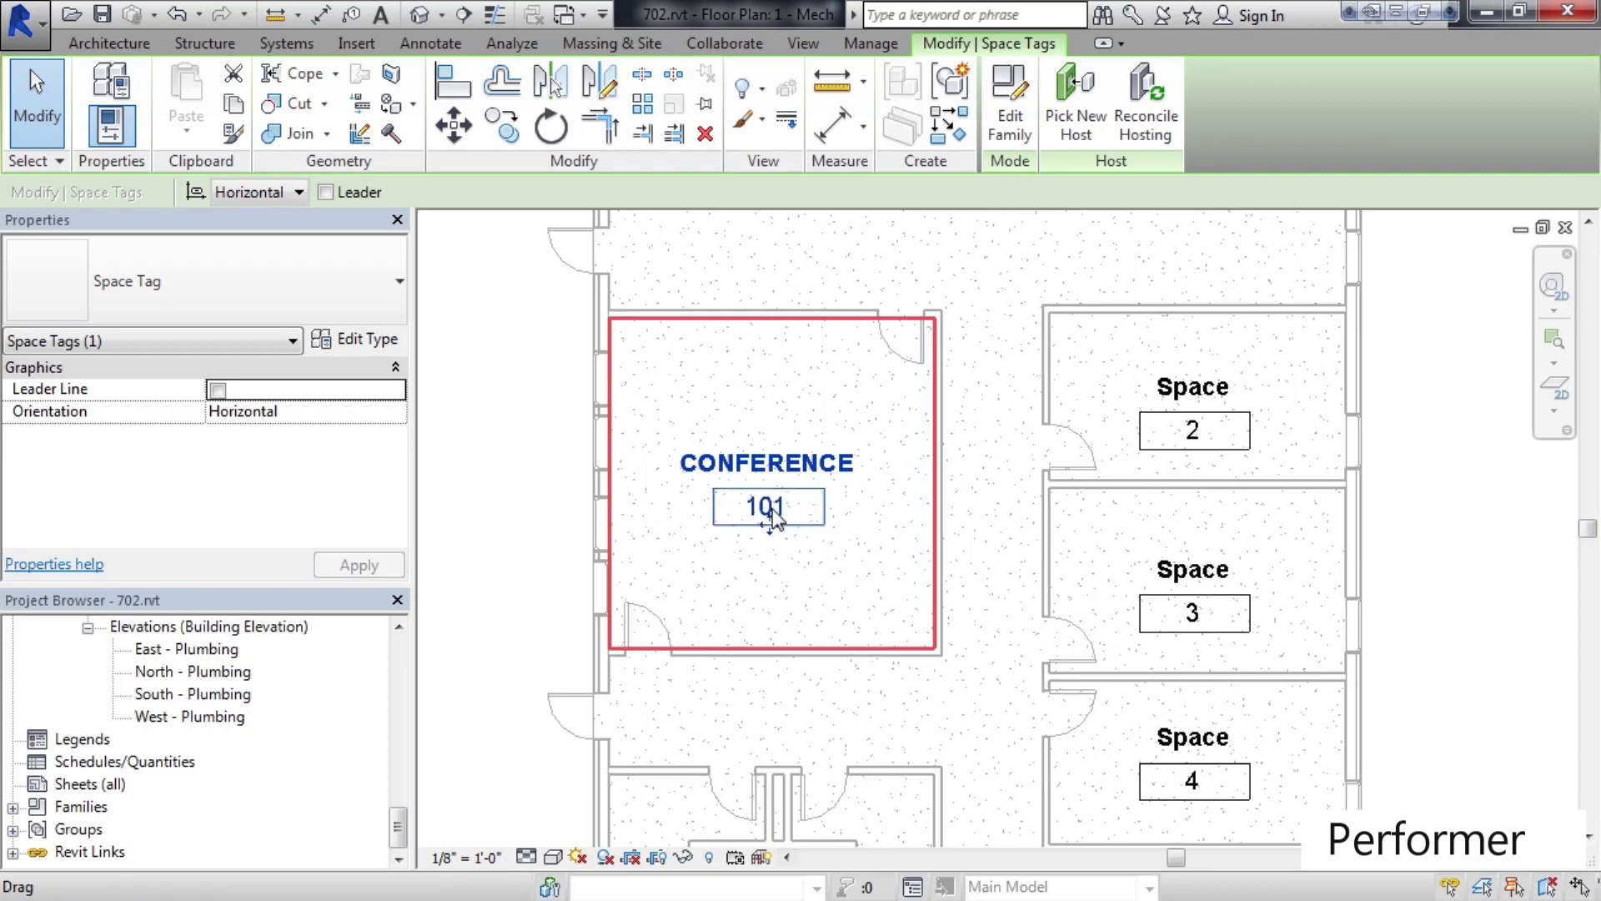
Name the southernmost office's space OFFICE1 and number it 102 through its space tag
left_click(1201, 734)
left_click(1205, 737)
type("OFFICE1")
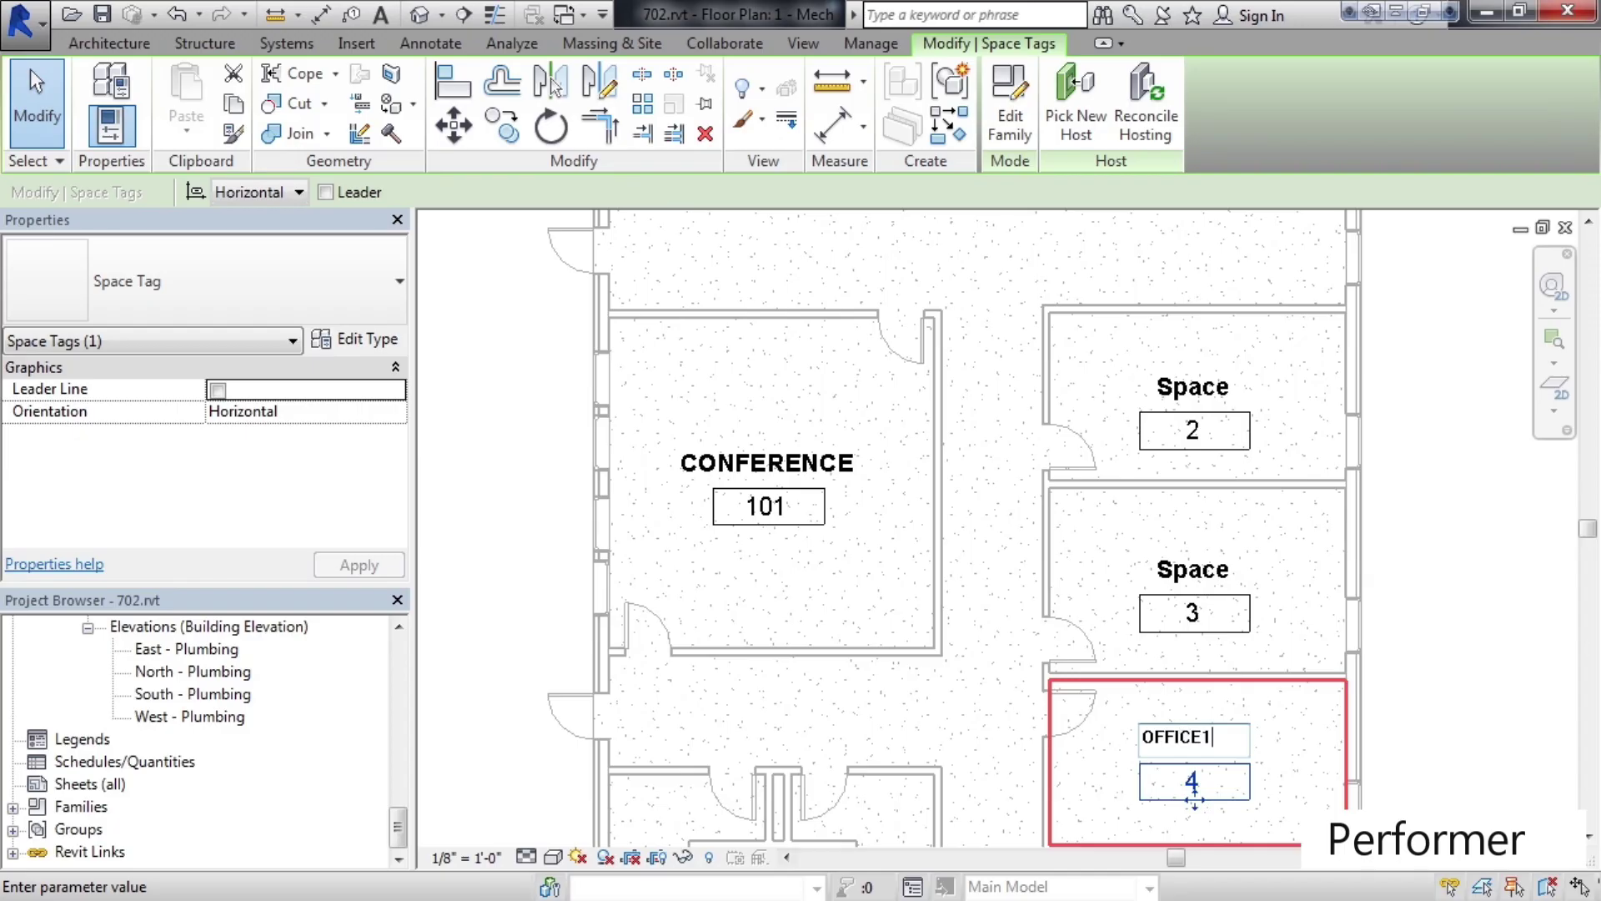
left_click(1194, 793)
left_click(1201, 788)
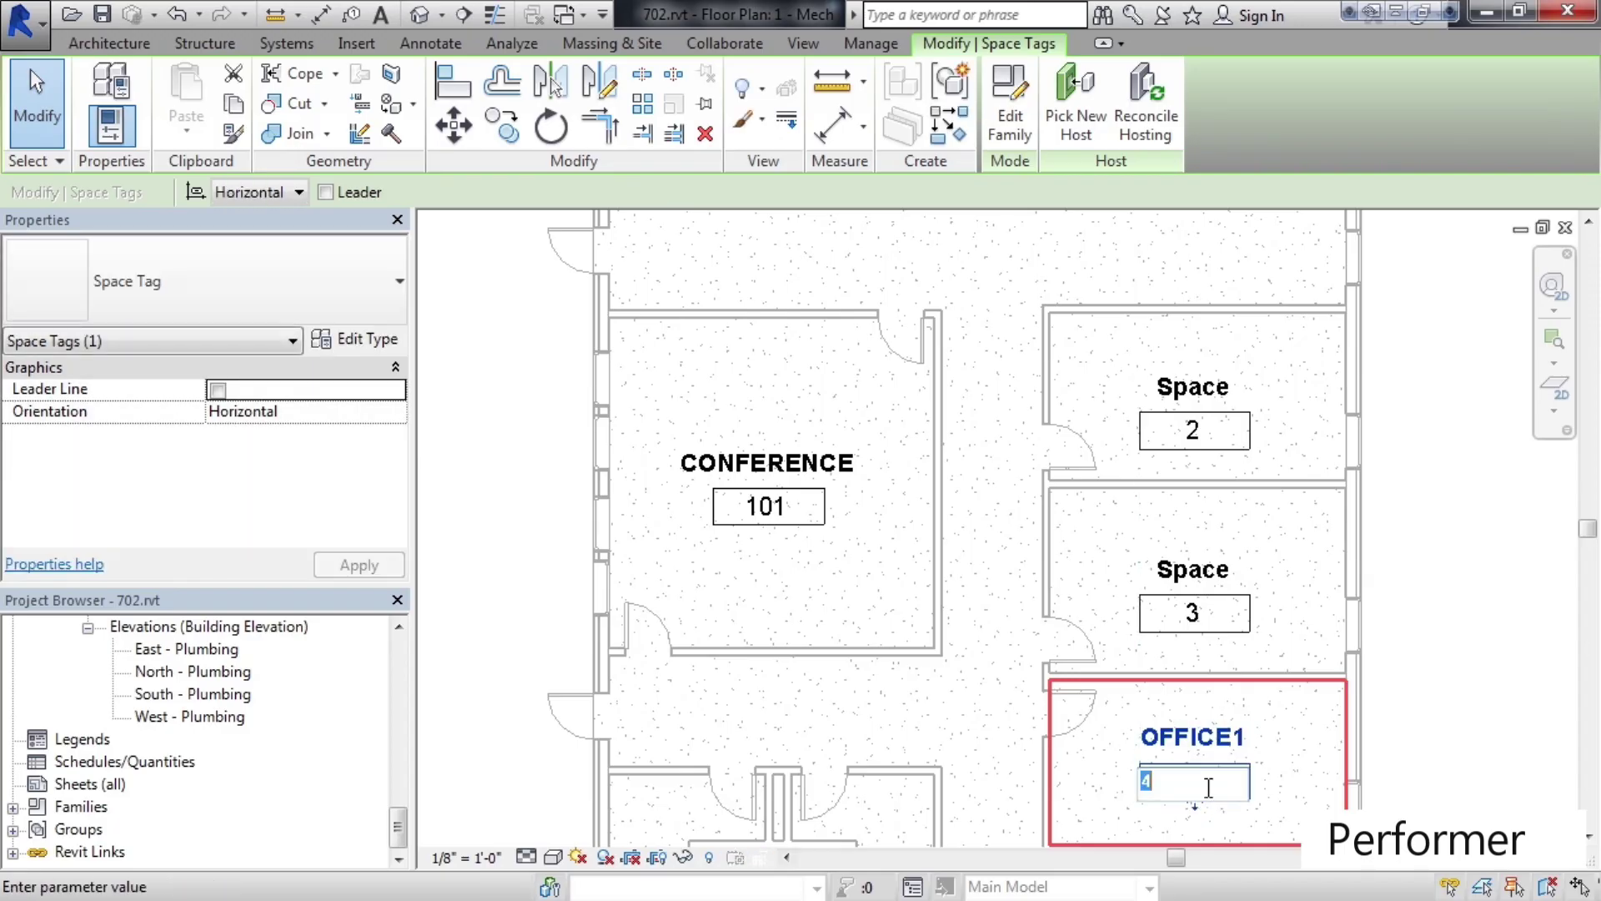
type("102")
key("Return")
Name the middle office's space OFFICE2 and number it 103 through its space tag
left_click(1216, 580)
left_click(1216, 577)
type("OFFICE2")
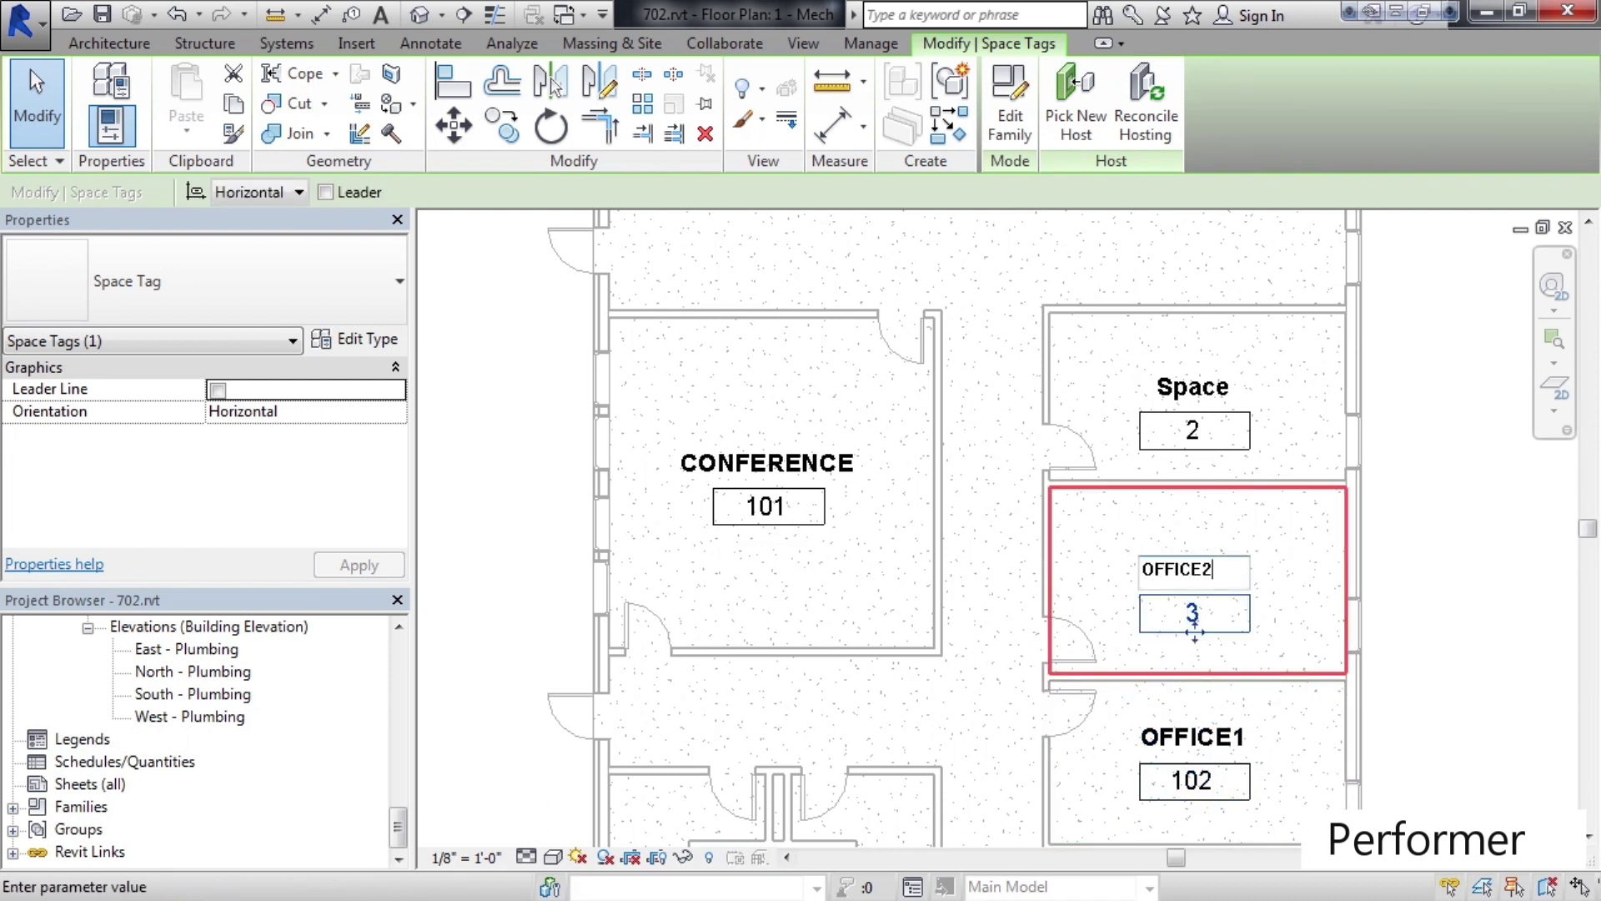
left_click(1194, 617)
left_click(1197, 617)
type("103")
left_click(1226, 407)
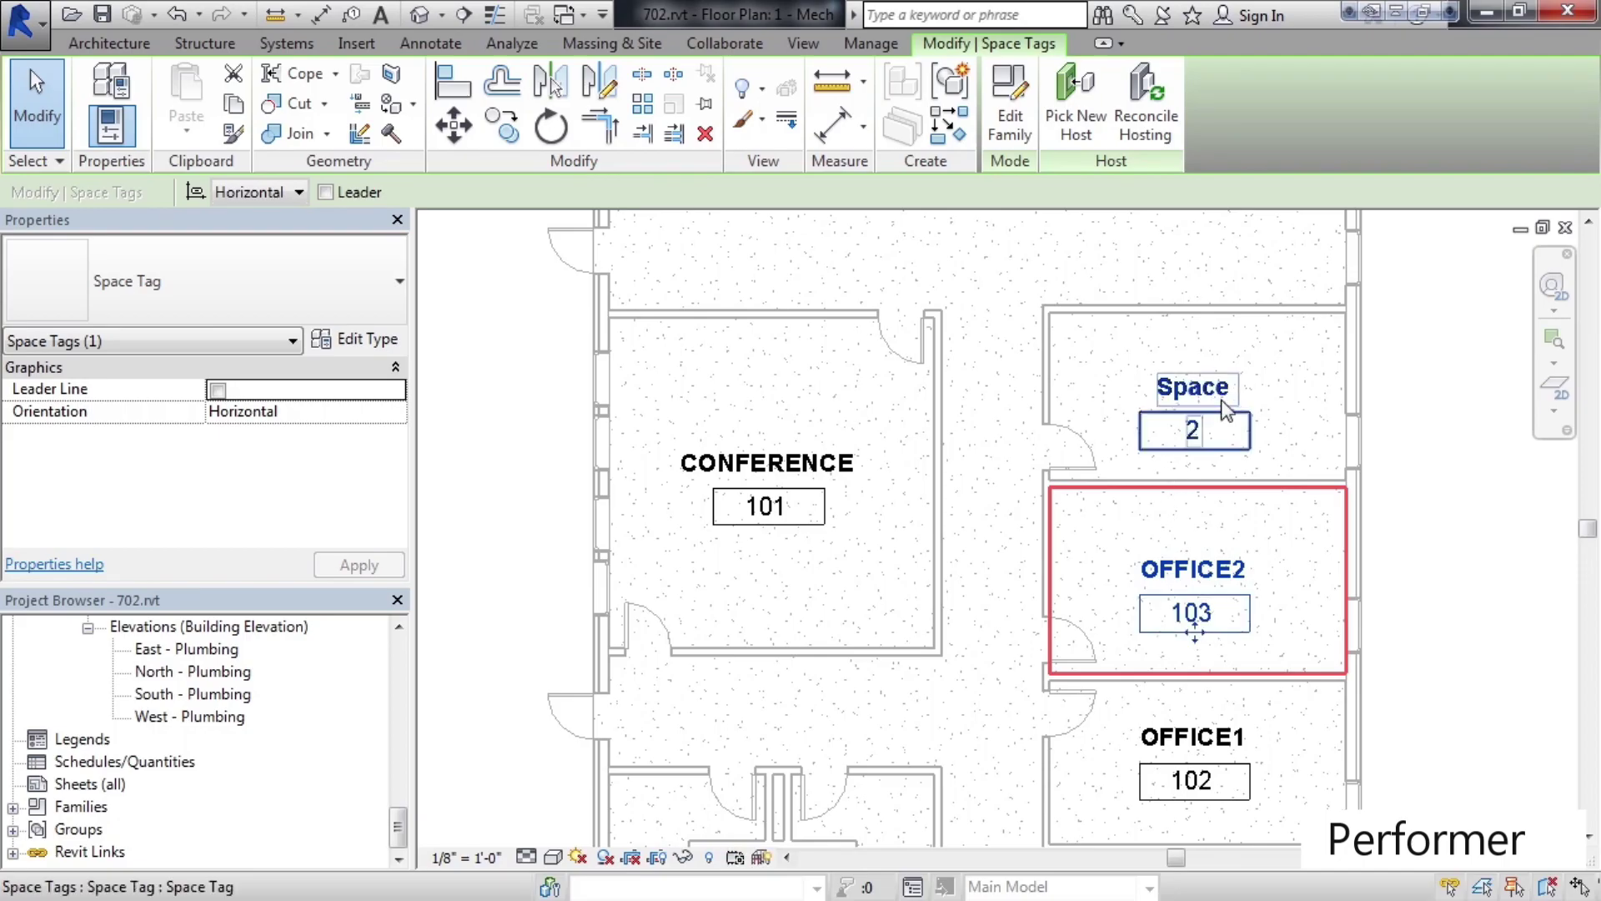
Name the northernmost office's space OFFICE3 and number it 104 through its space tag
left_click(1226, 400)
type("OFFICE")
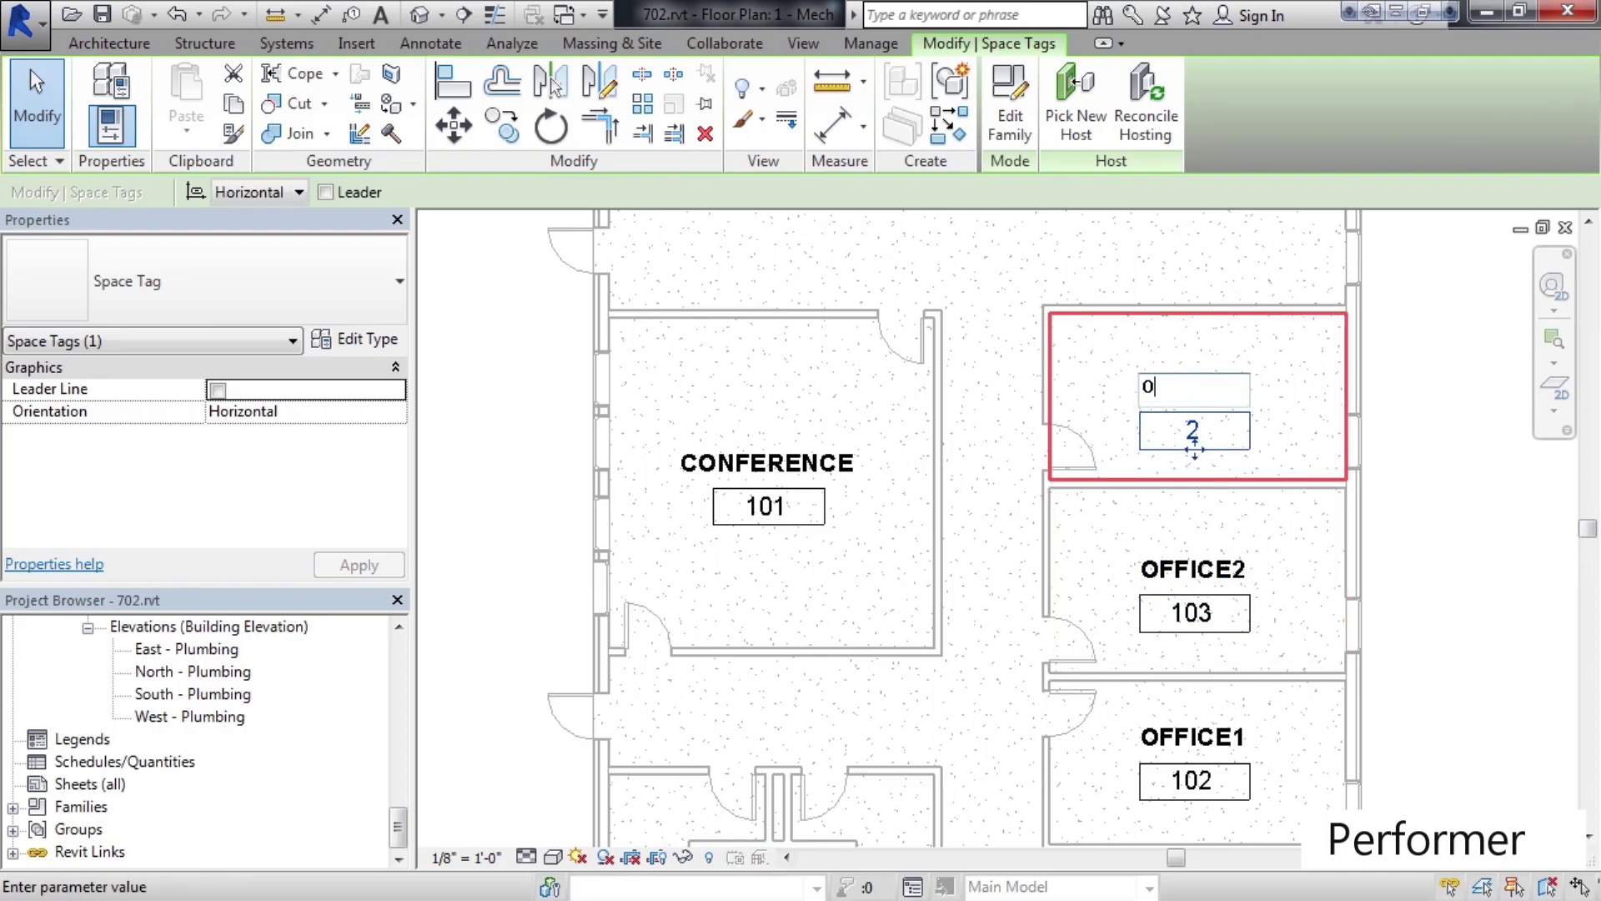
type("3")
left_click(1194, 442)
type("104")
key("Return")
left_click(1480, 567)
middle_click_drag(1476, 566, 1422, 496)
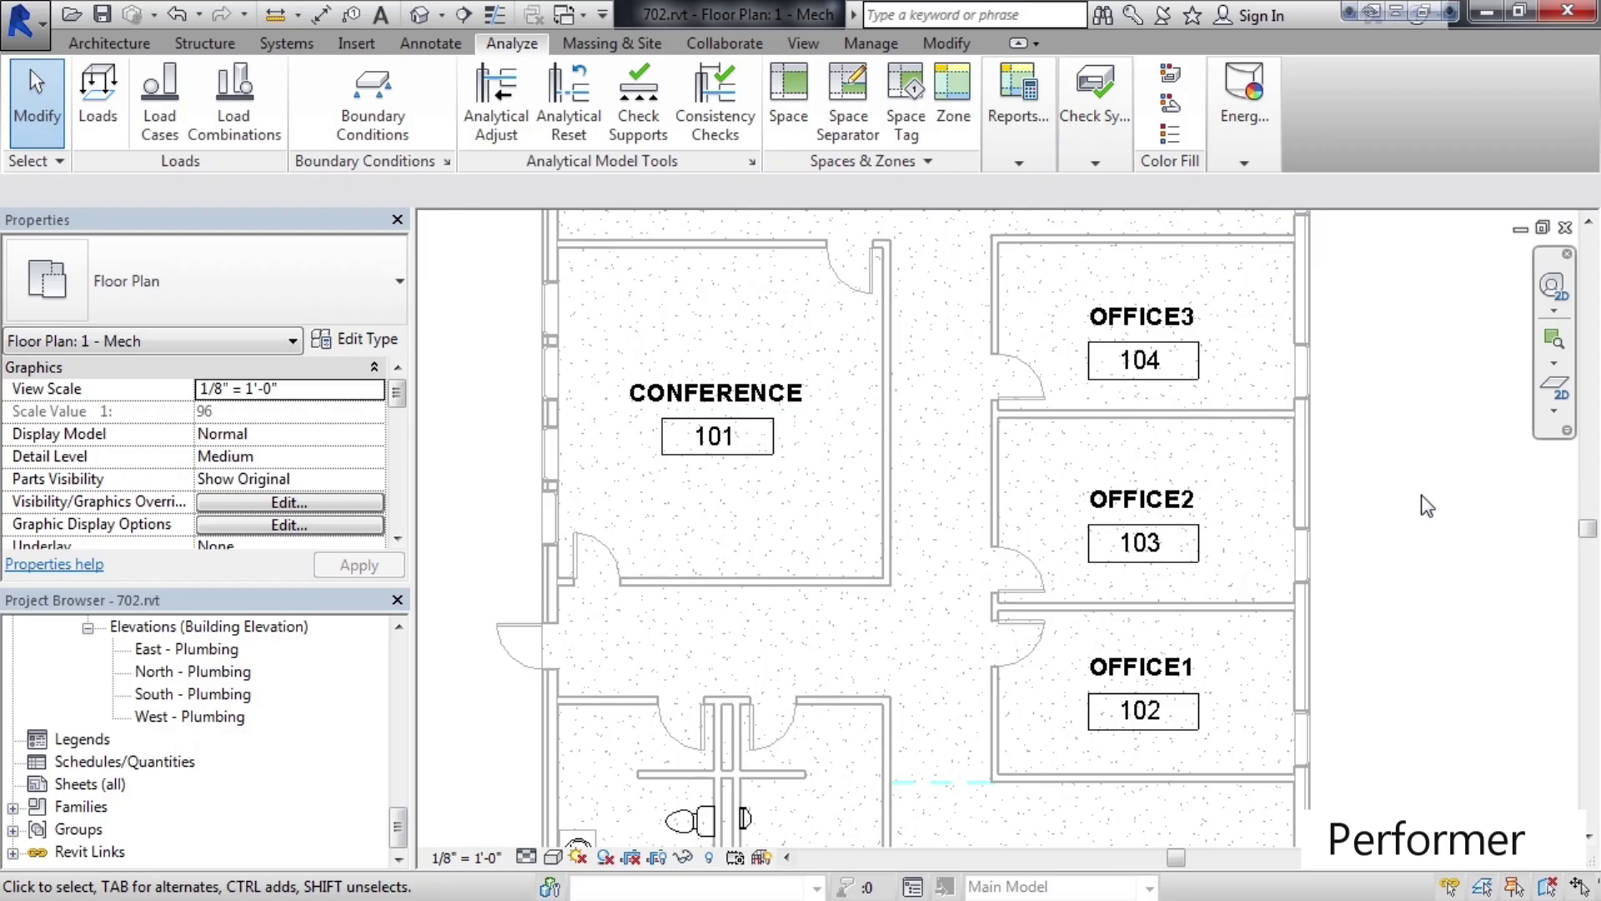
scroll(1430, 504, "down", 3)
scroll(1432, 498, "down", 3)
middle_click_drag(1432, 498, 1289, 527)
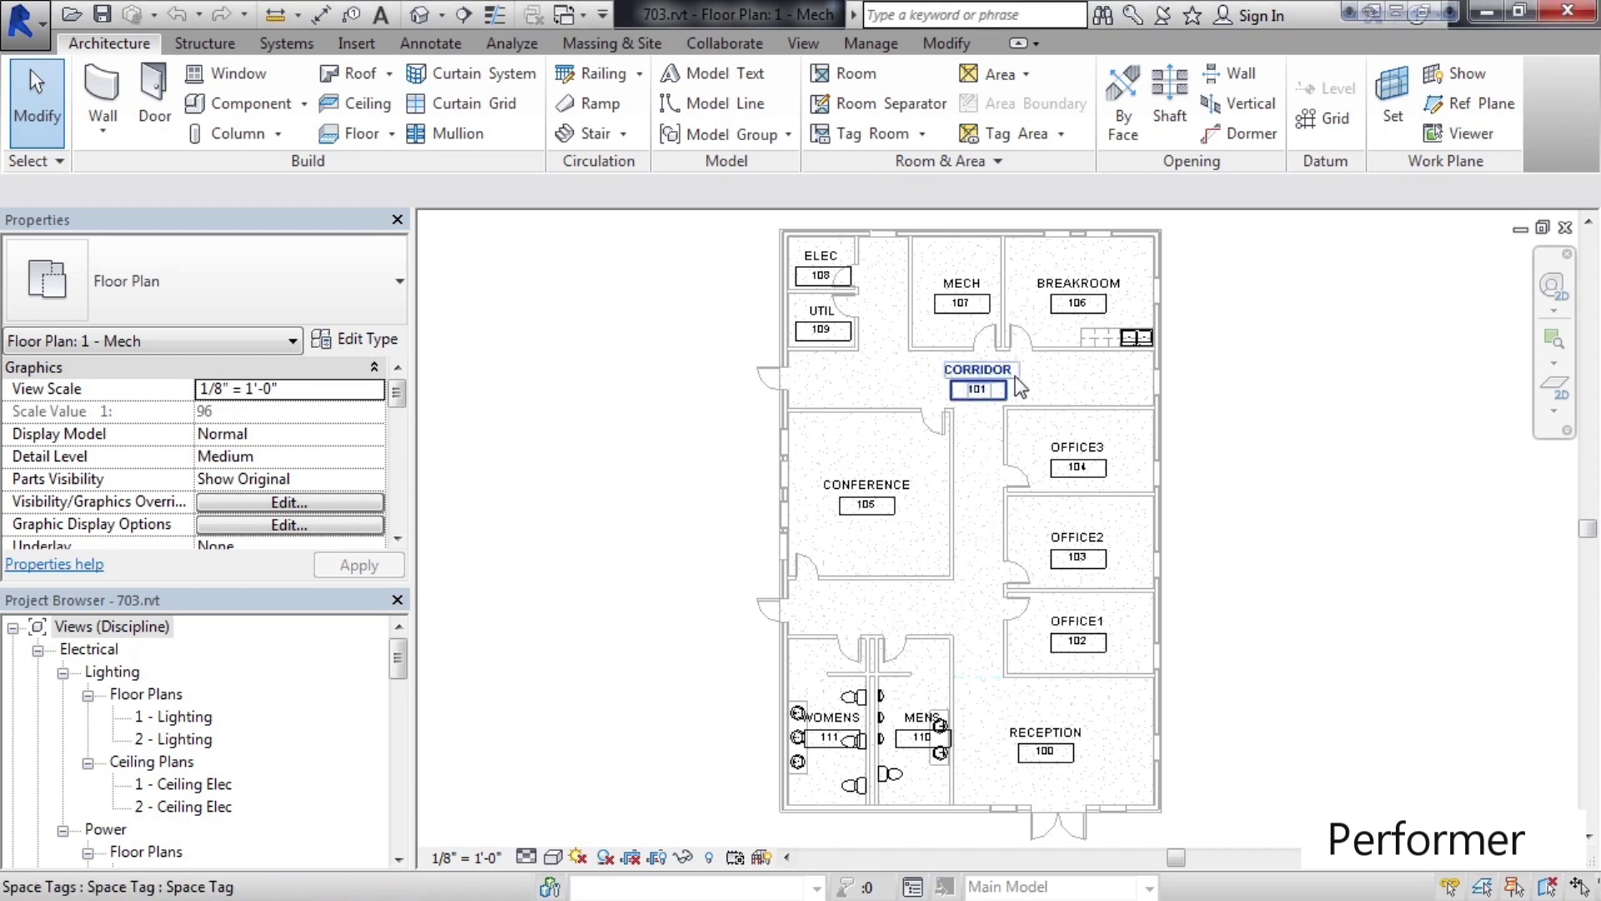
Draw a space separation line about 5'-6" long across the corridor, from the conference room's east wall to the wall between OFFICE3 and OFFICE2
left_click(979, 395)
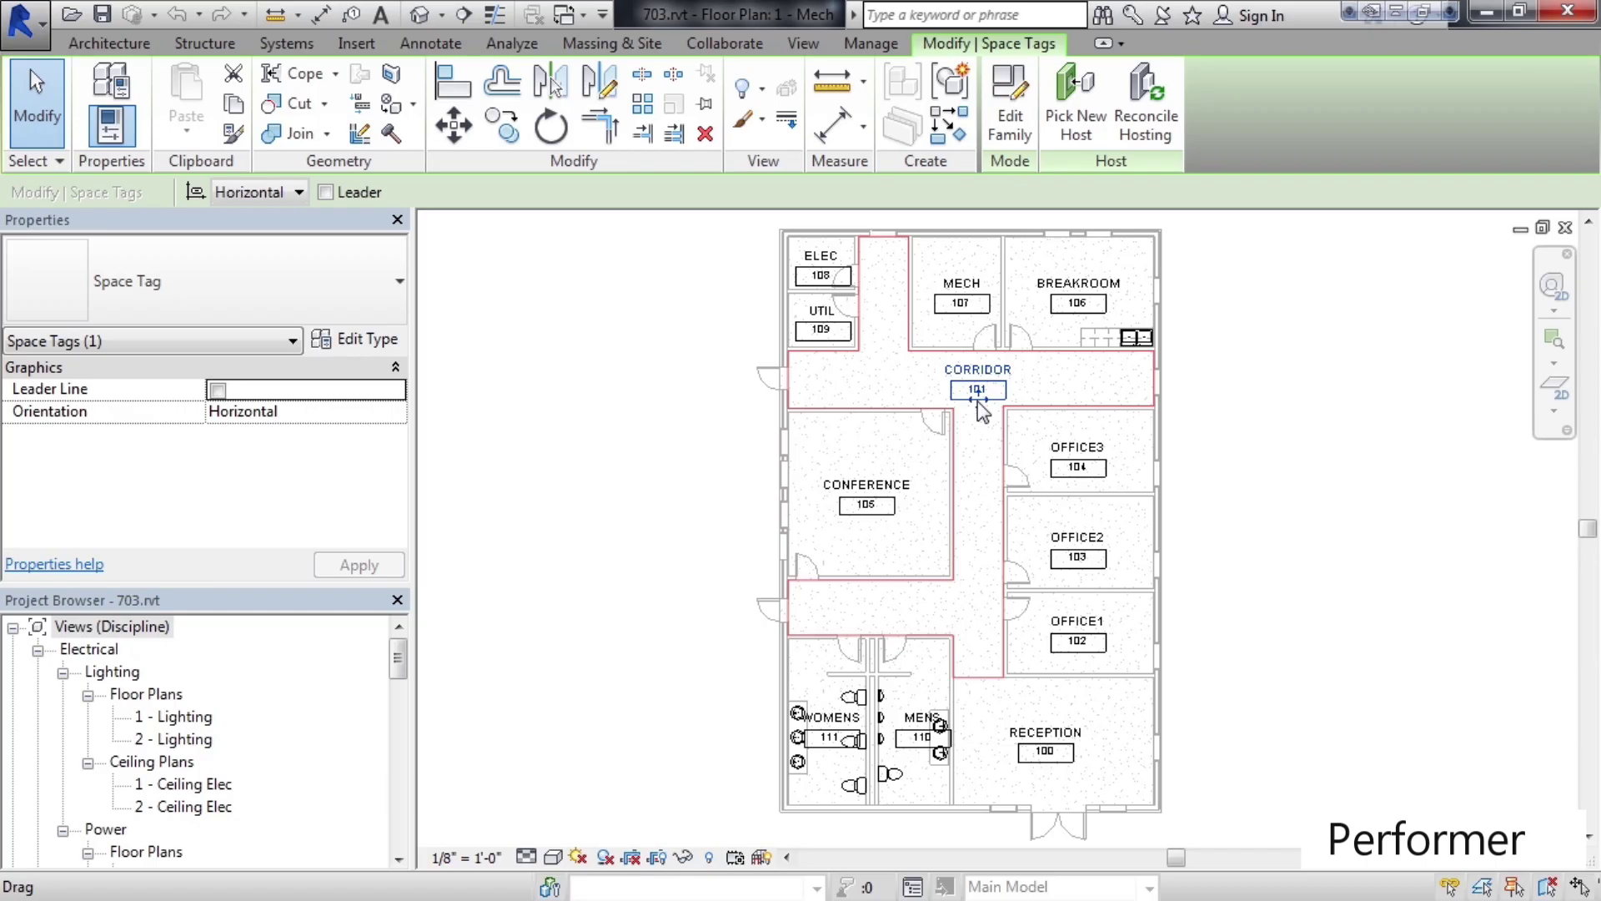
left_click(694, 463)
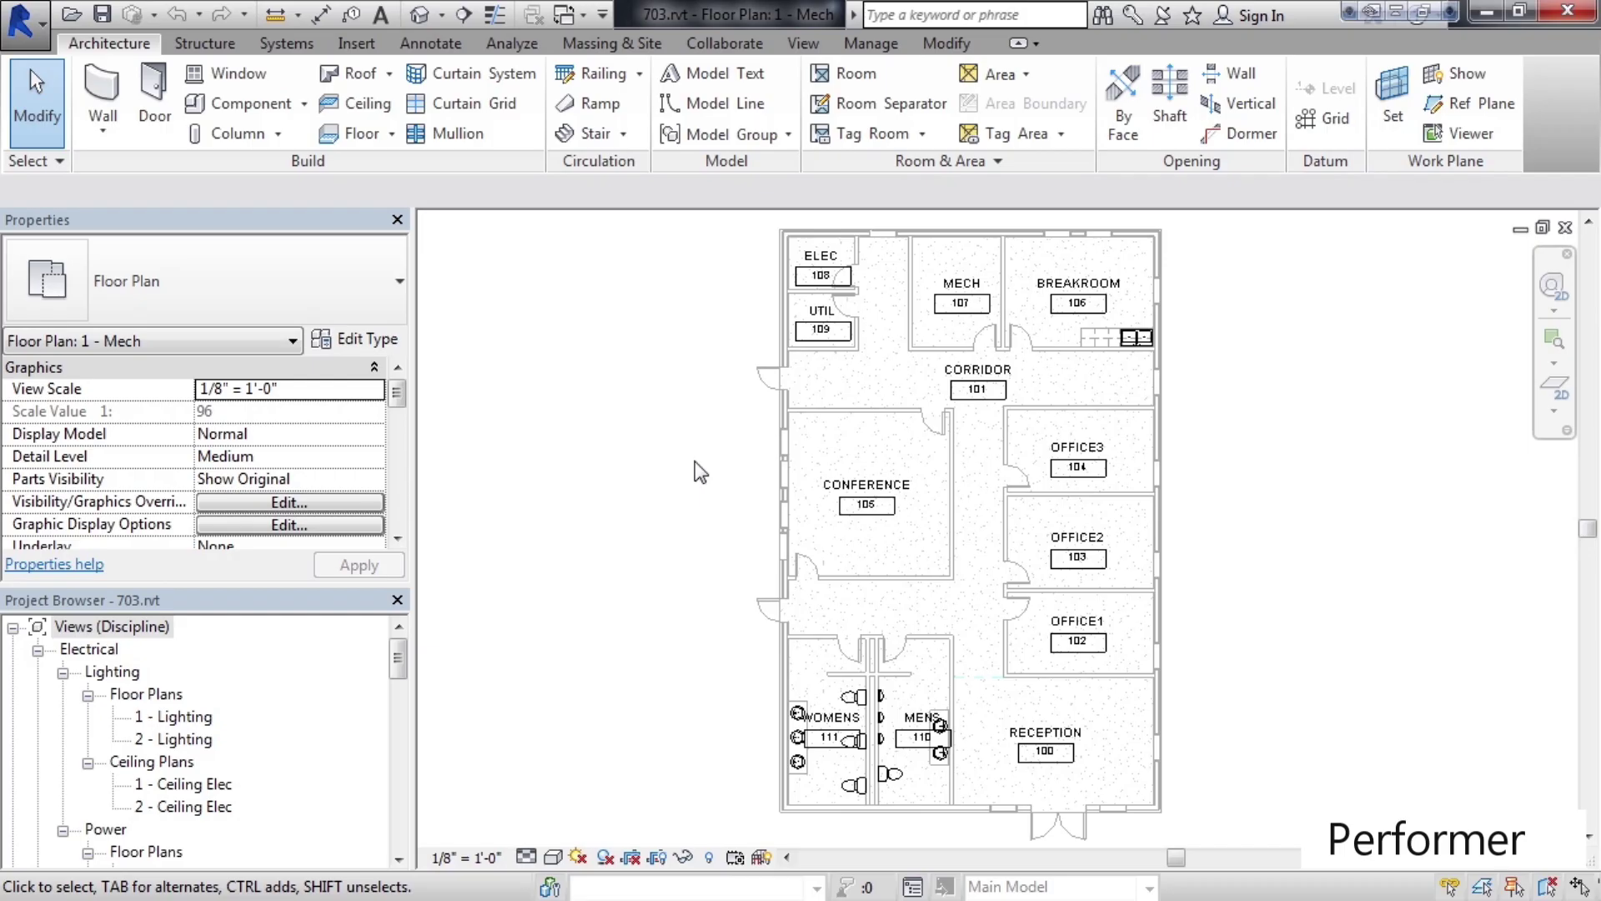
left_click(512, 43)
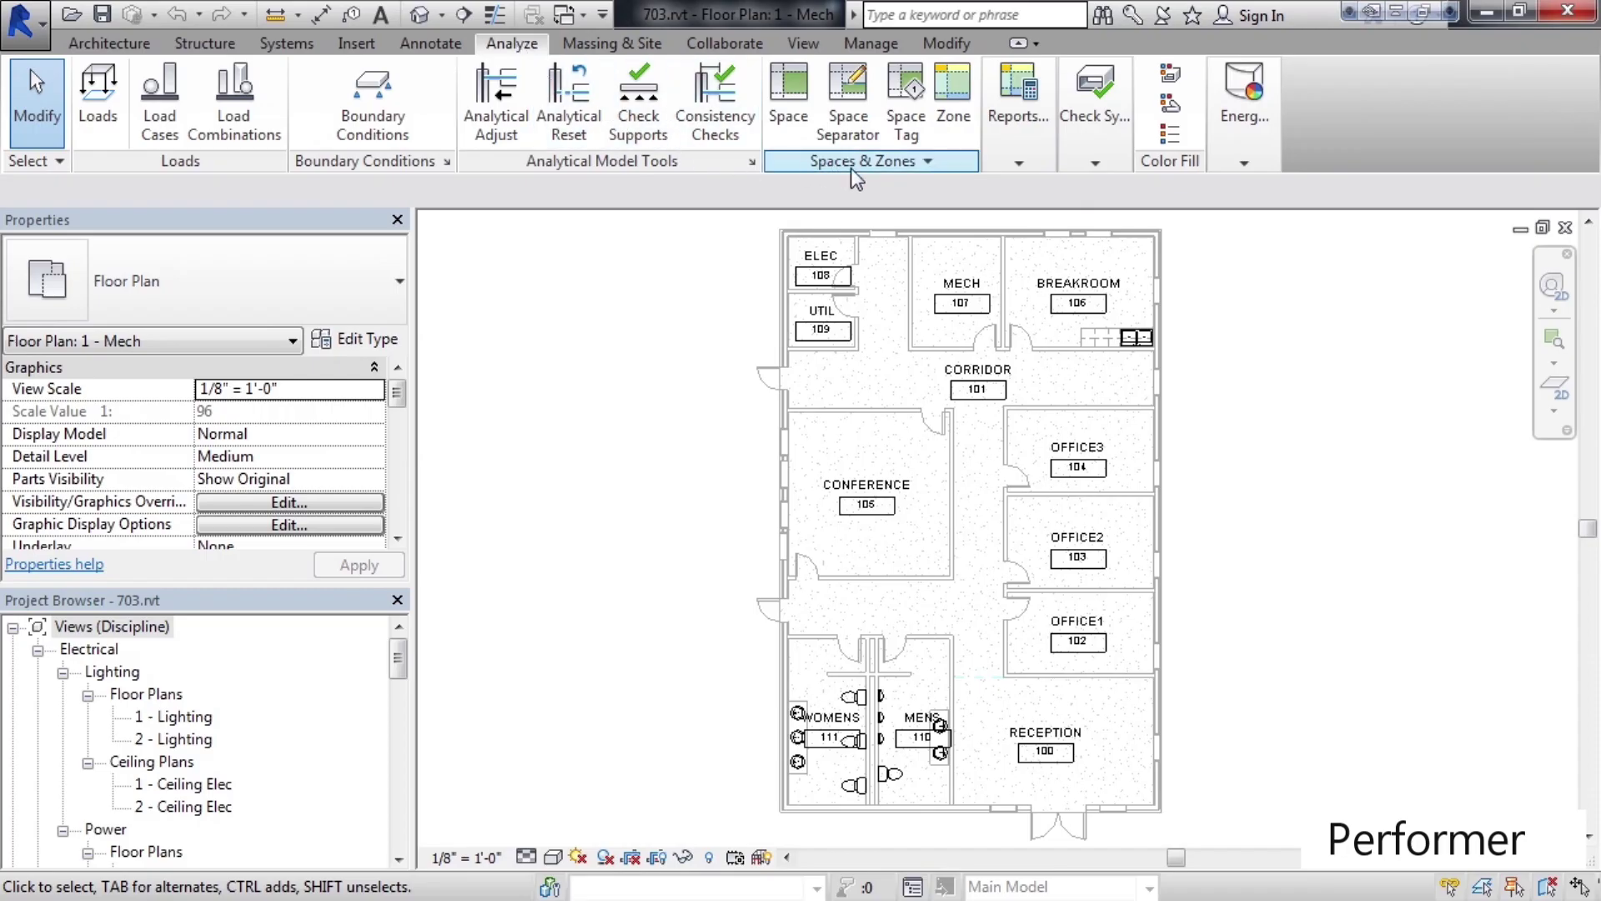
left_click(846, 127)
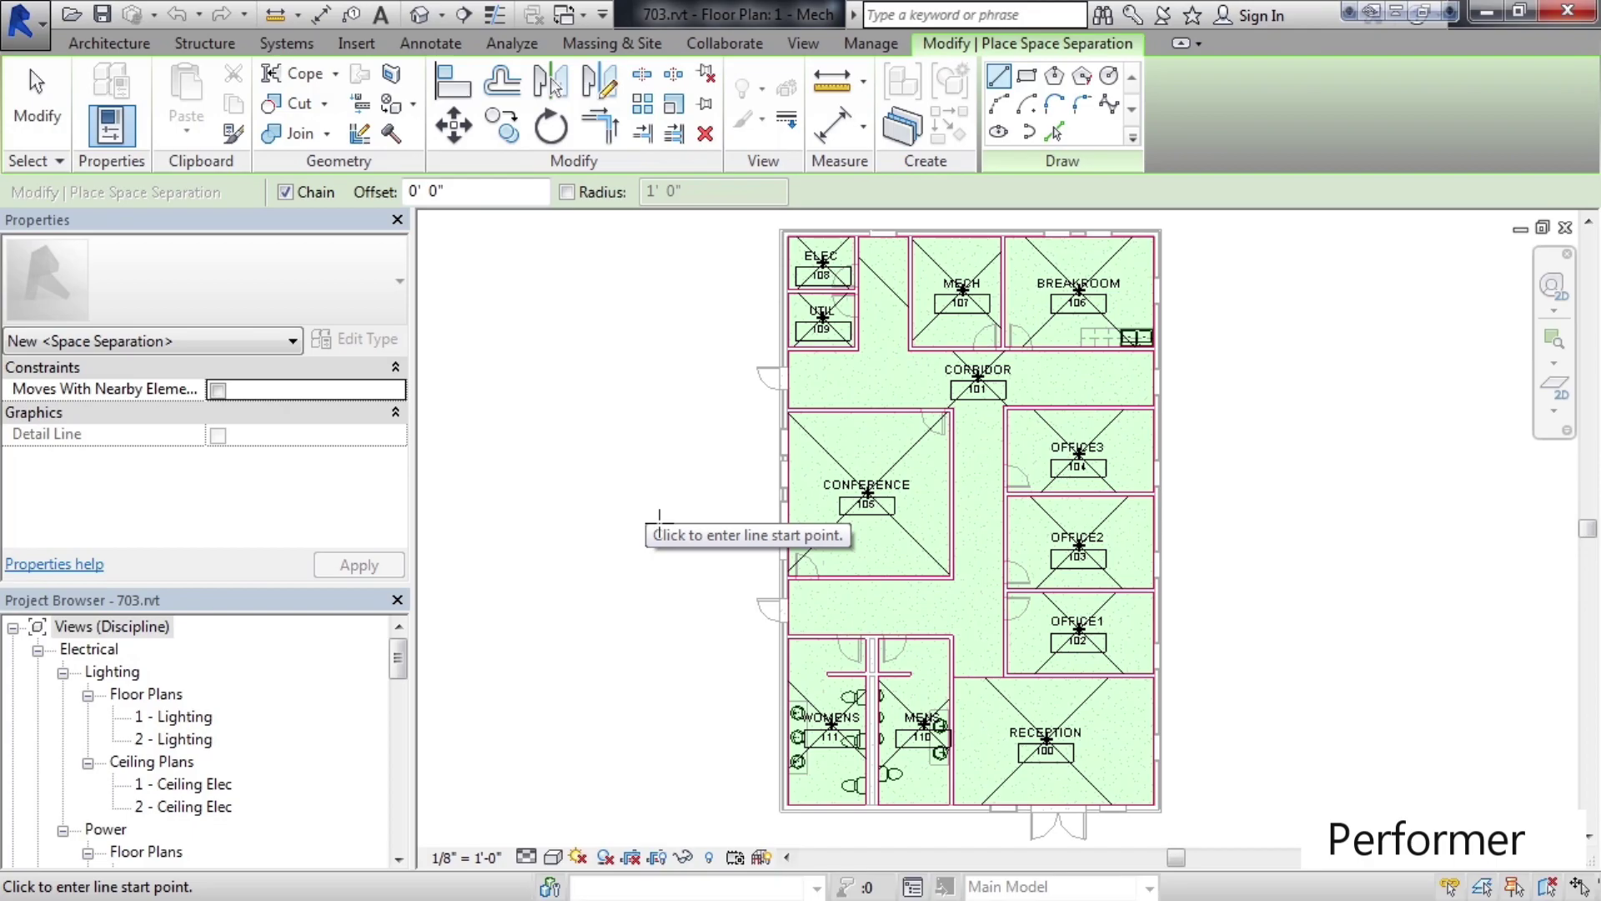
left_click(968, 500)
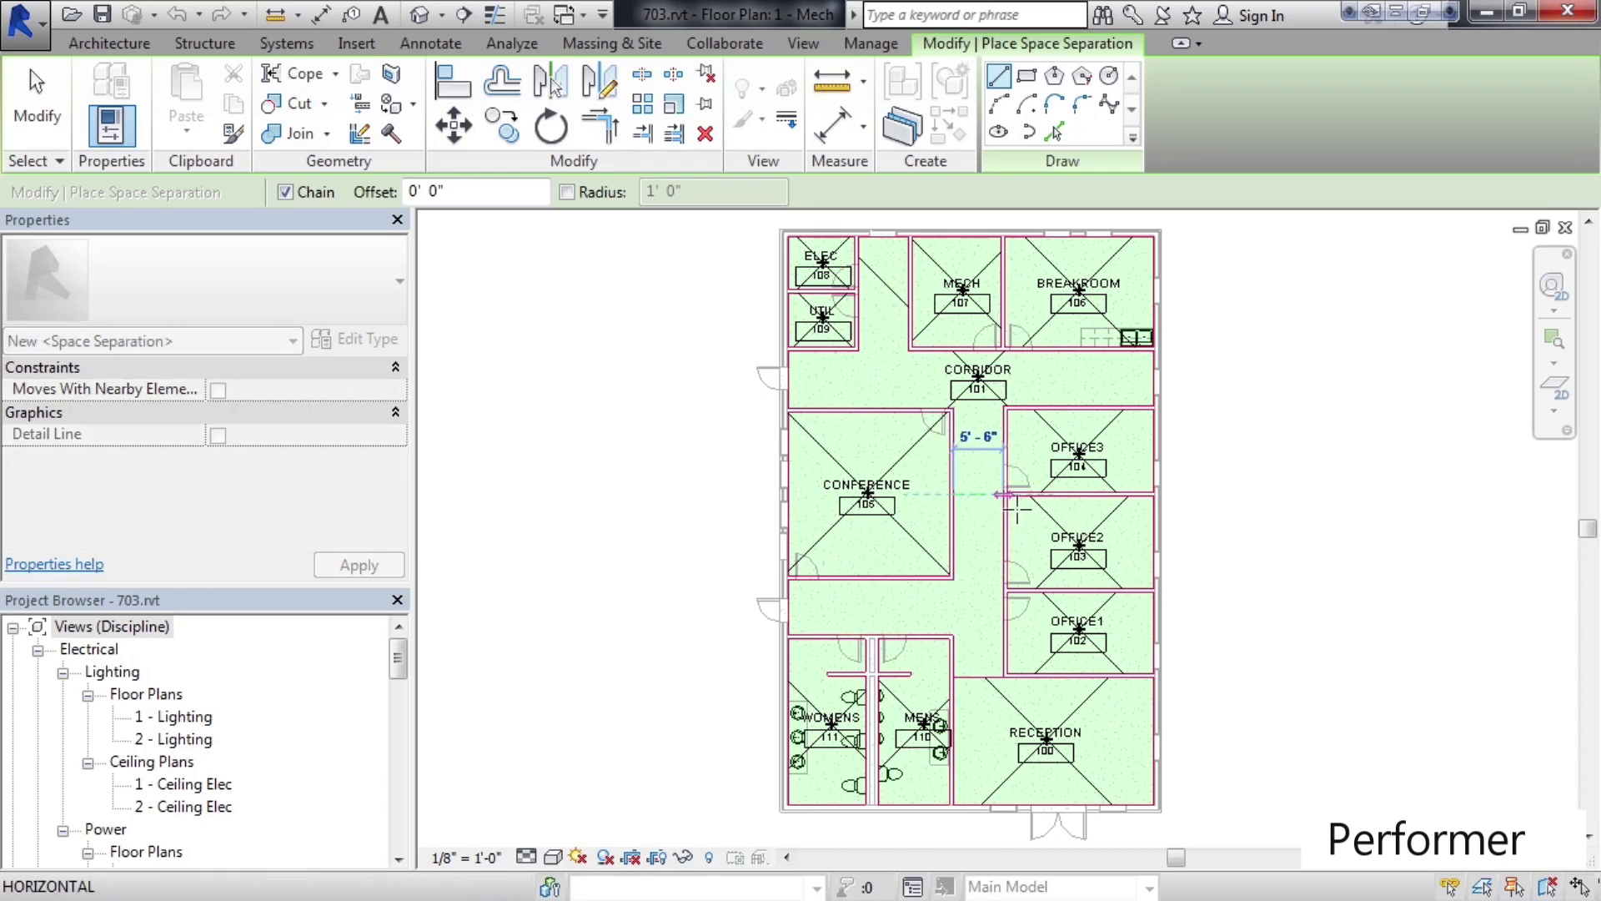
left_click(1005, 494)
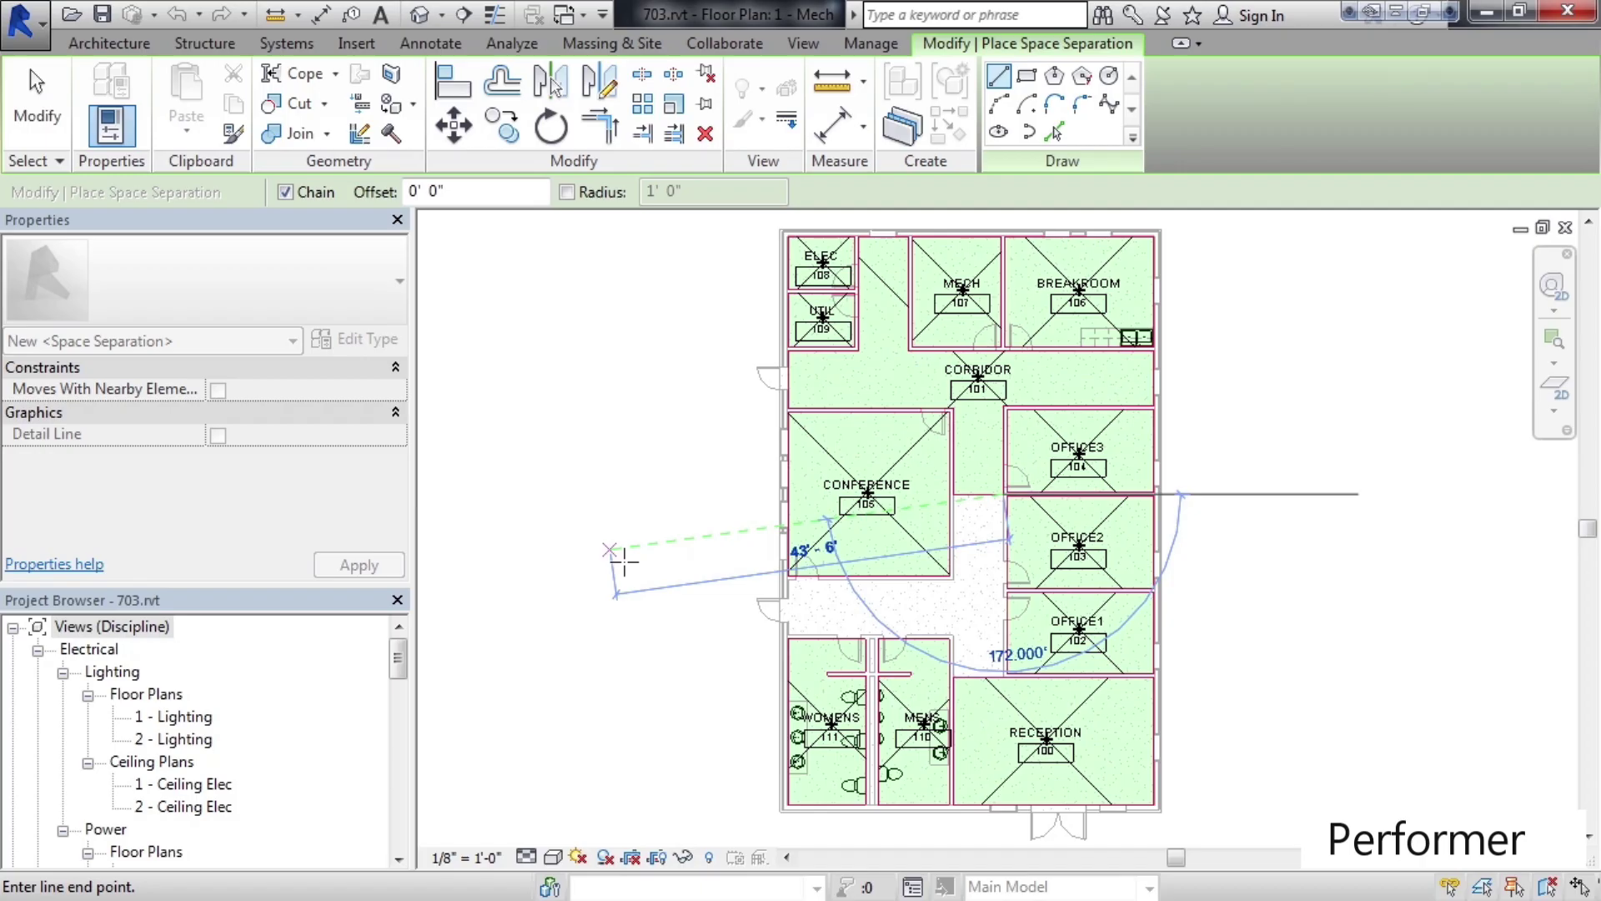
left_click(55, 110)
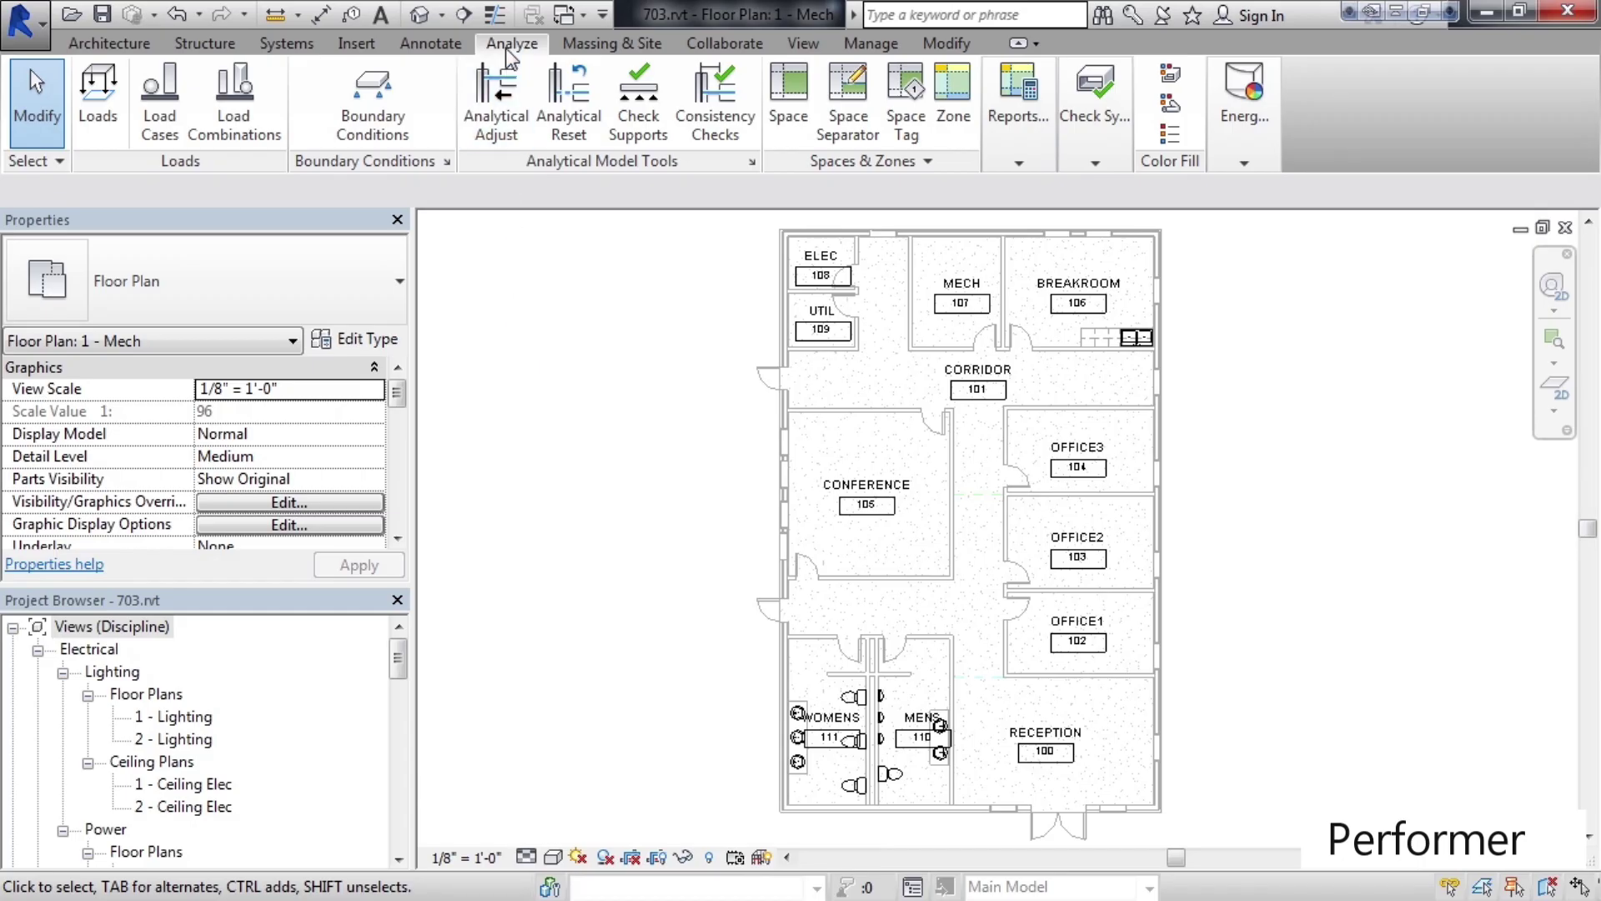
Place a new tagged space in the southern corridor section, between the conference room and the restrooms
left_click(788, 96)
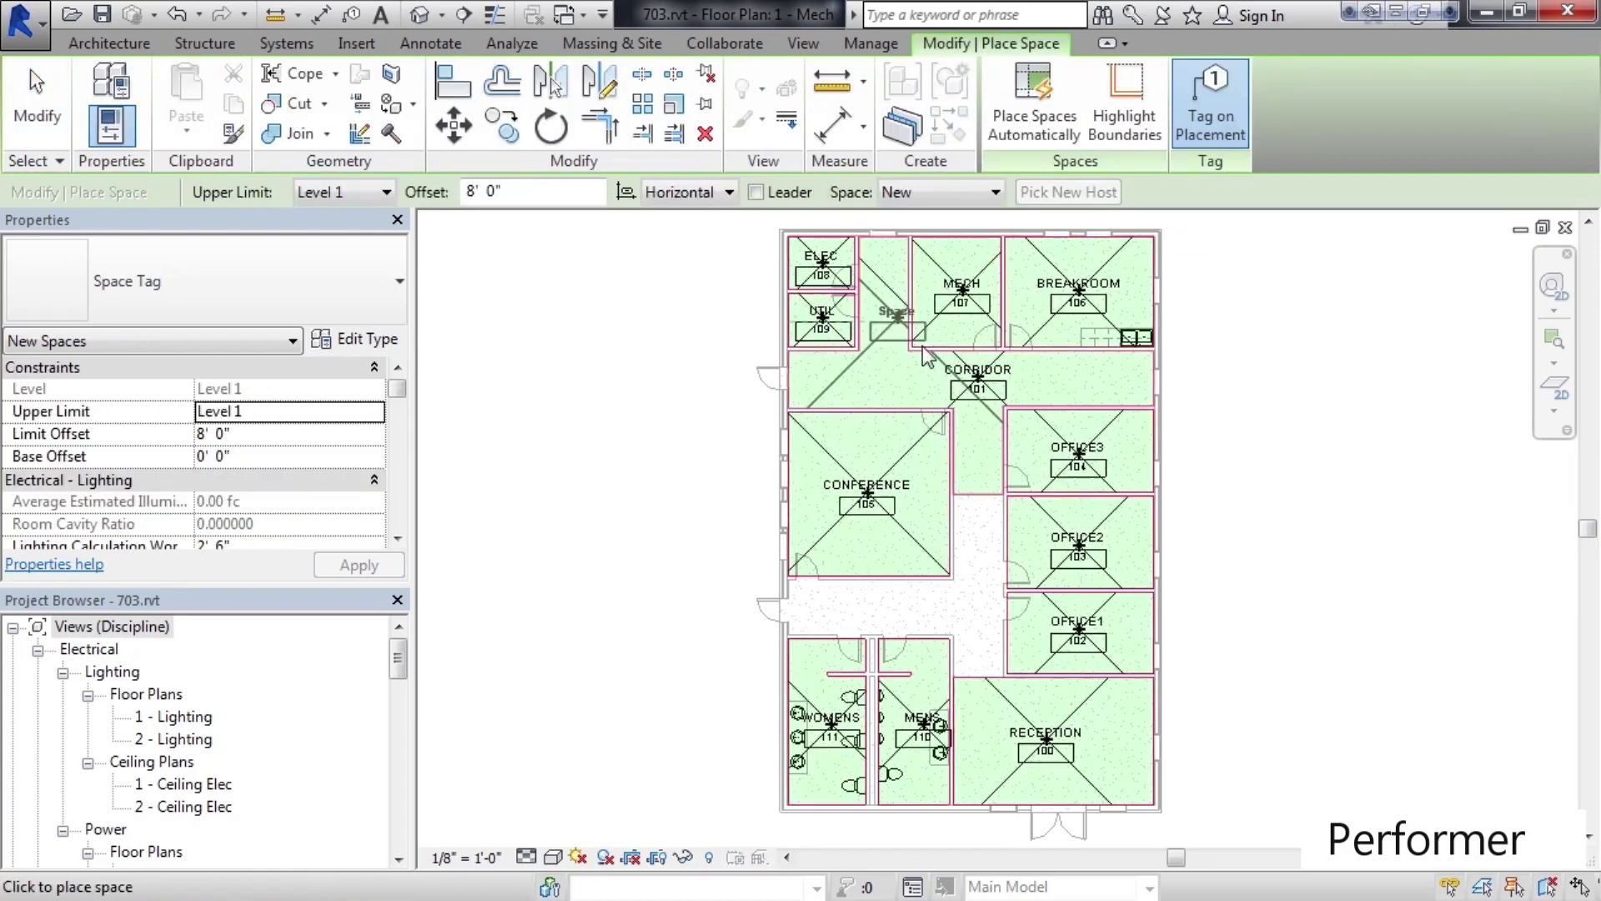
left_click(924, 613)
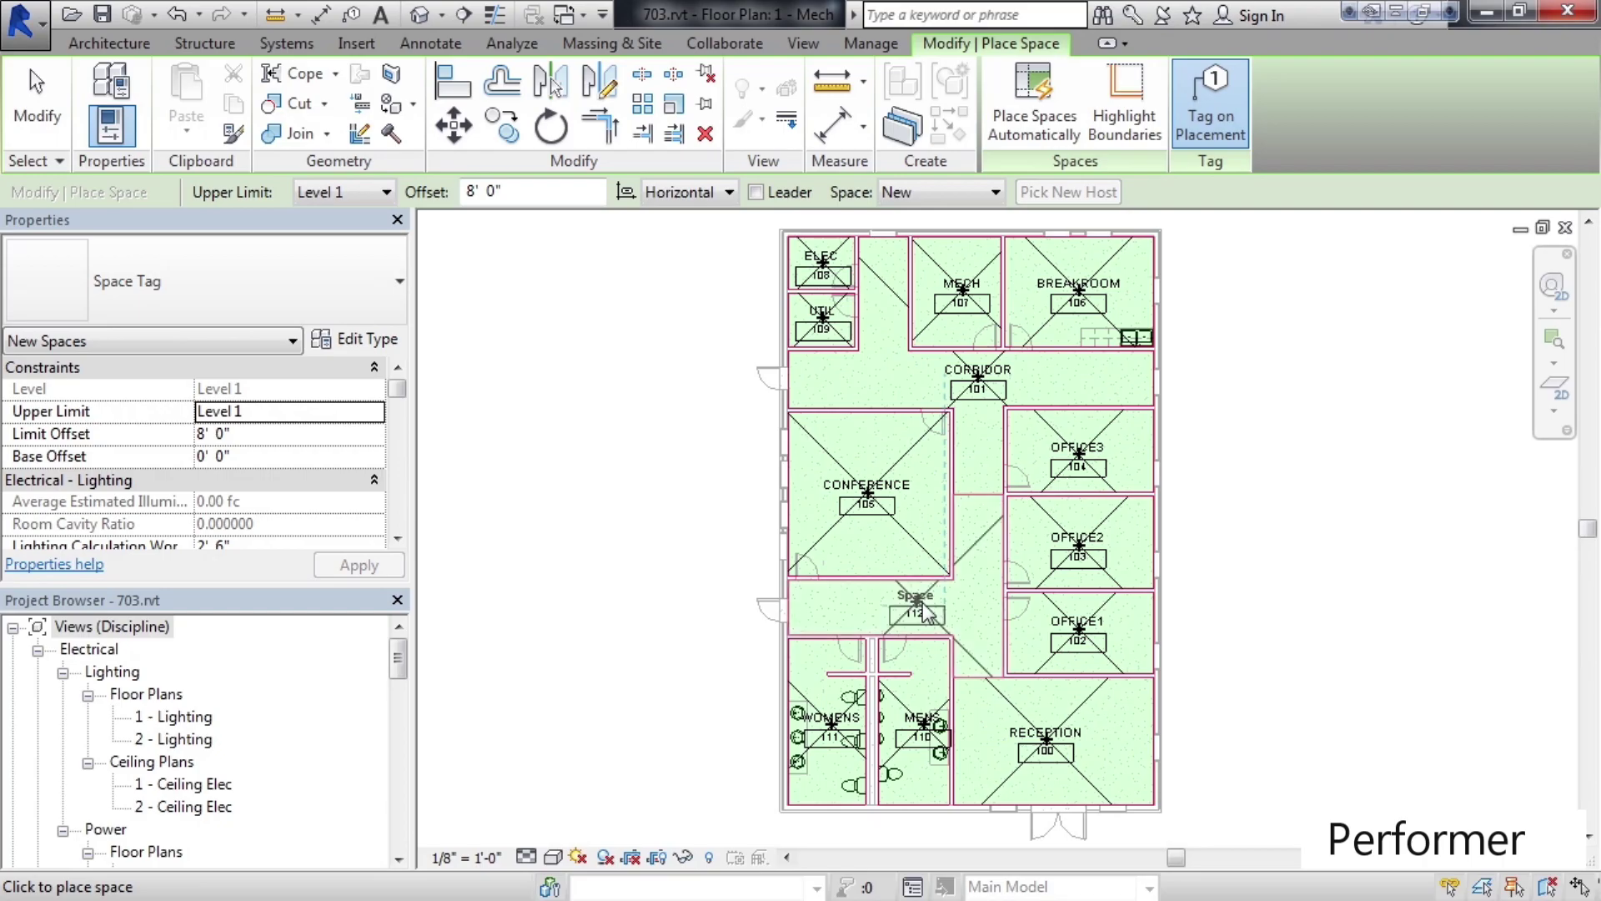
left_click(31, 130)
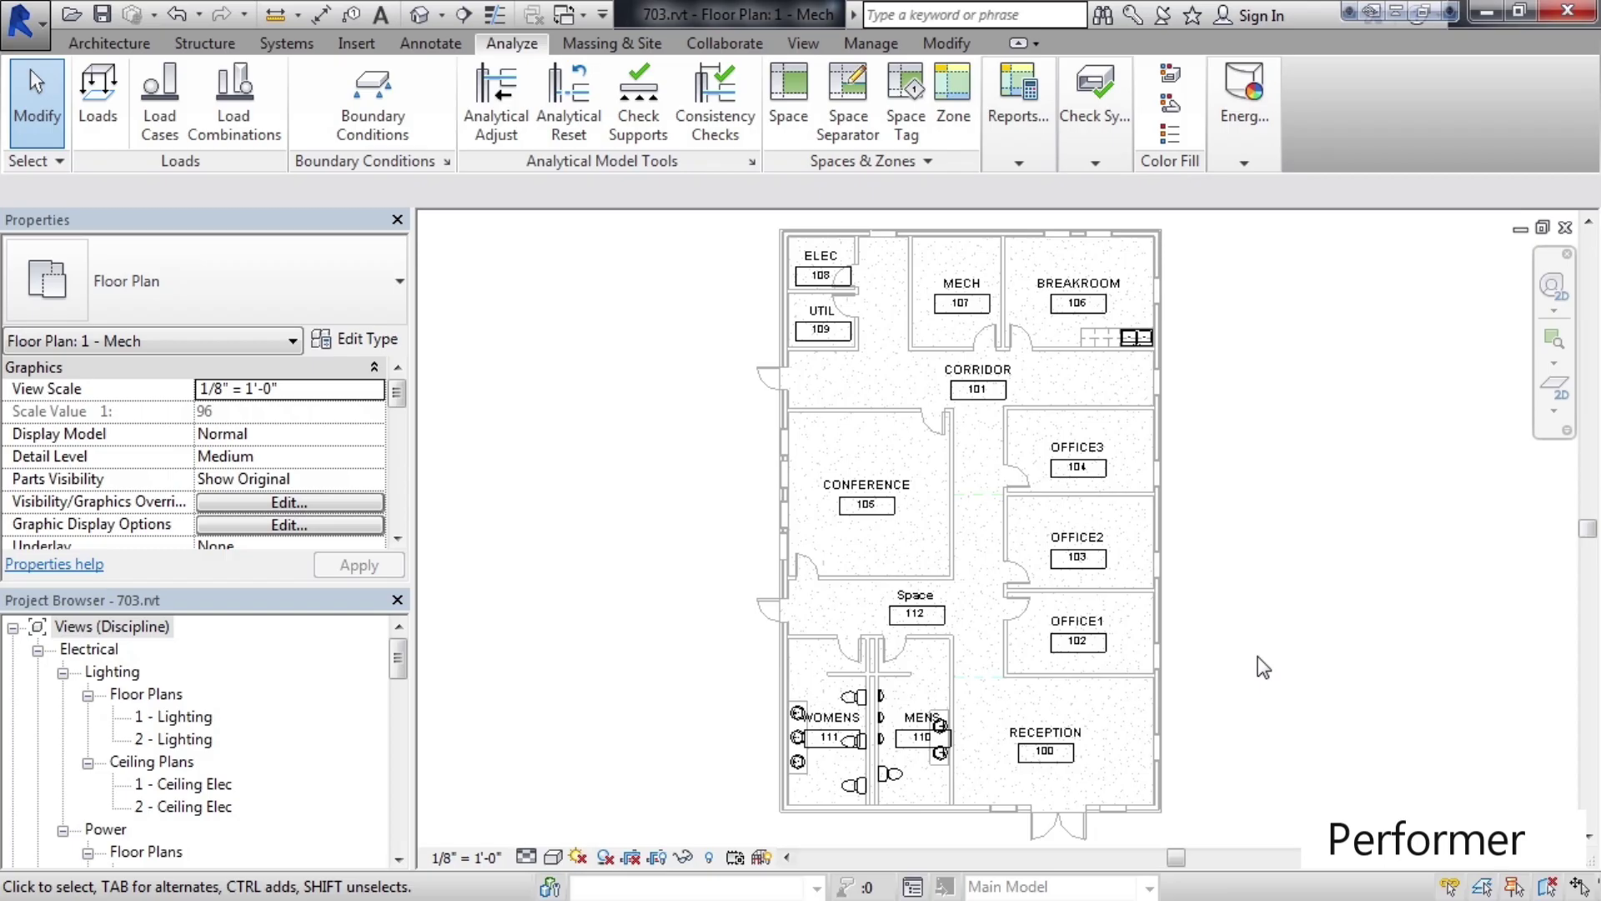
Open the Space Schedule and change the CORRIDOR space's number to 101-B
left_click_drag(404, 667, 420, 832)
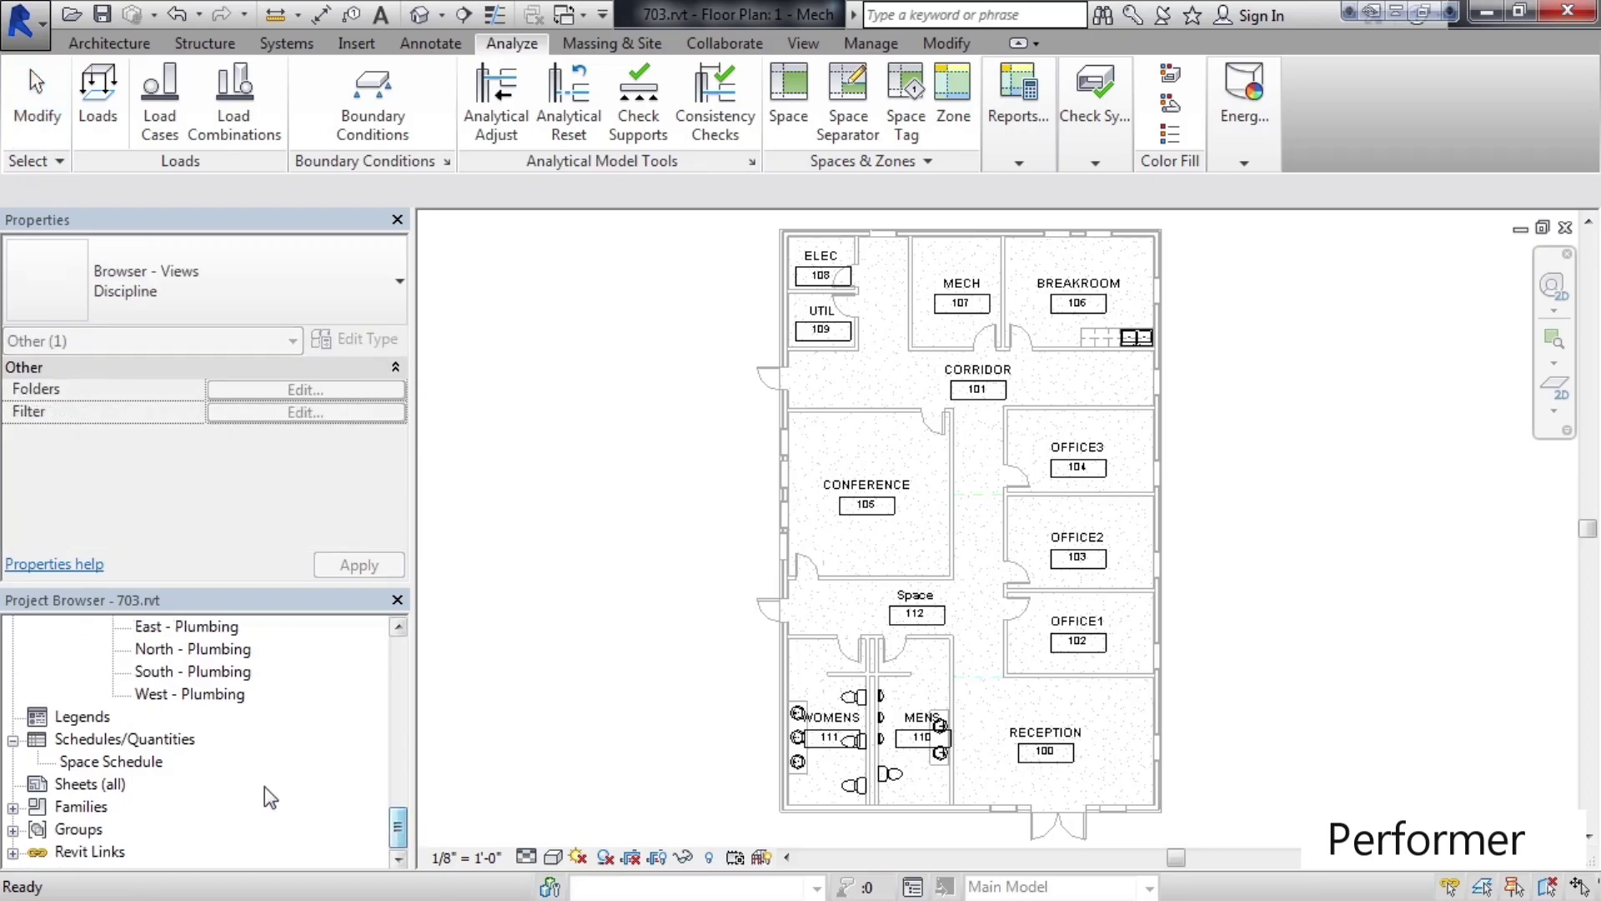
double_click(102, 762)
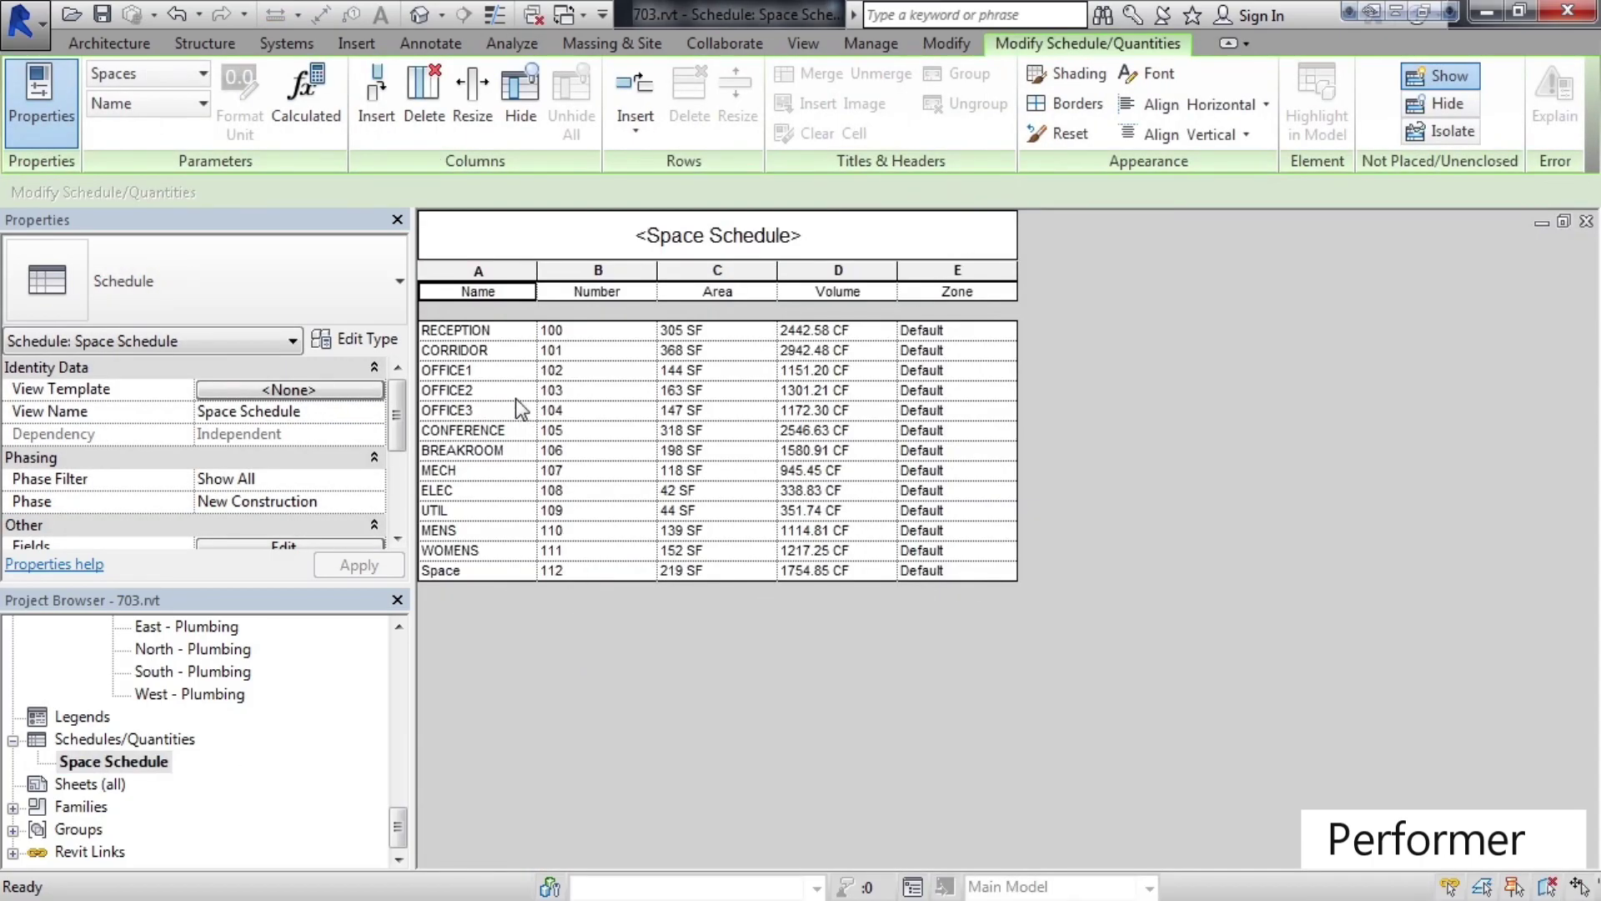
left_click(553, 368)
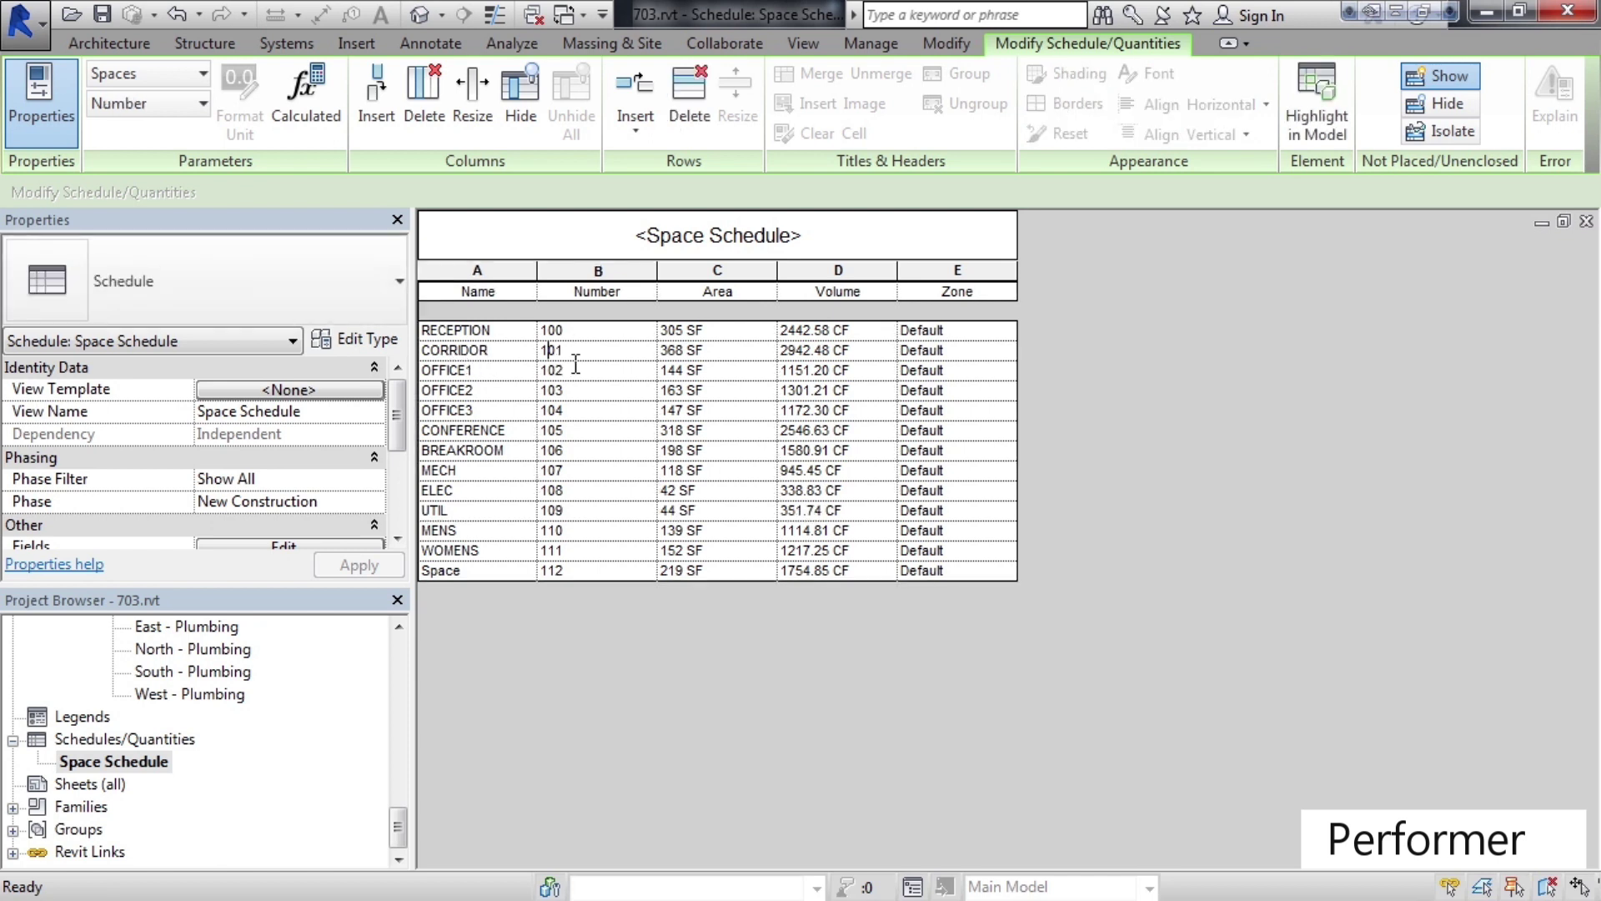
type("-B")
key("Return")
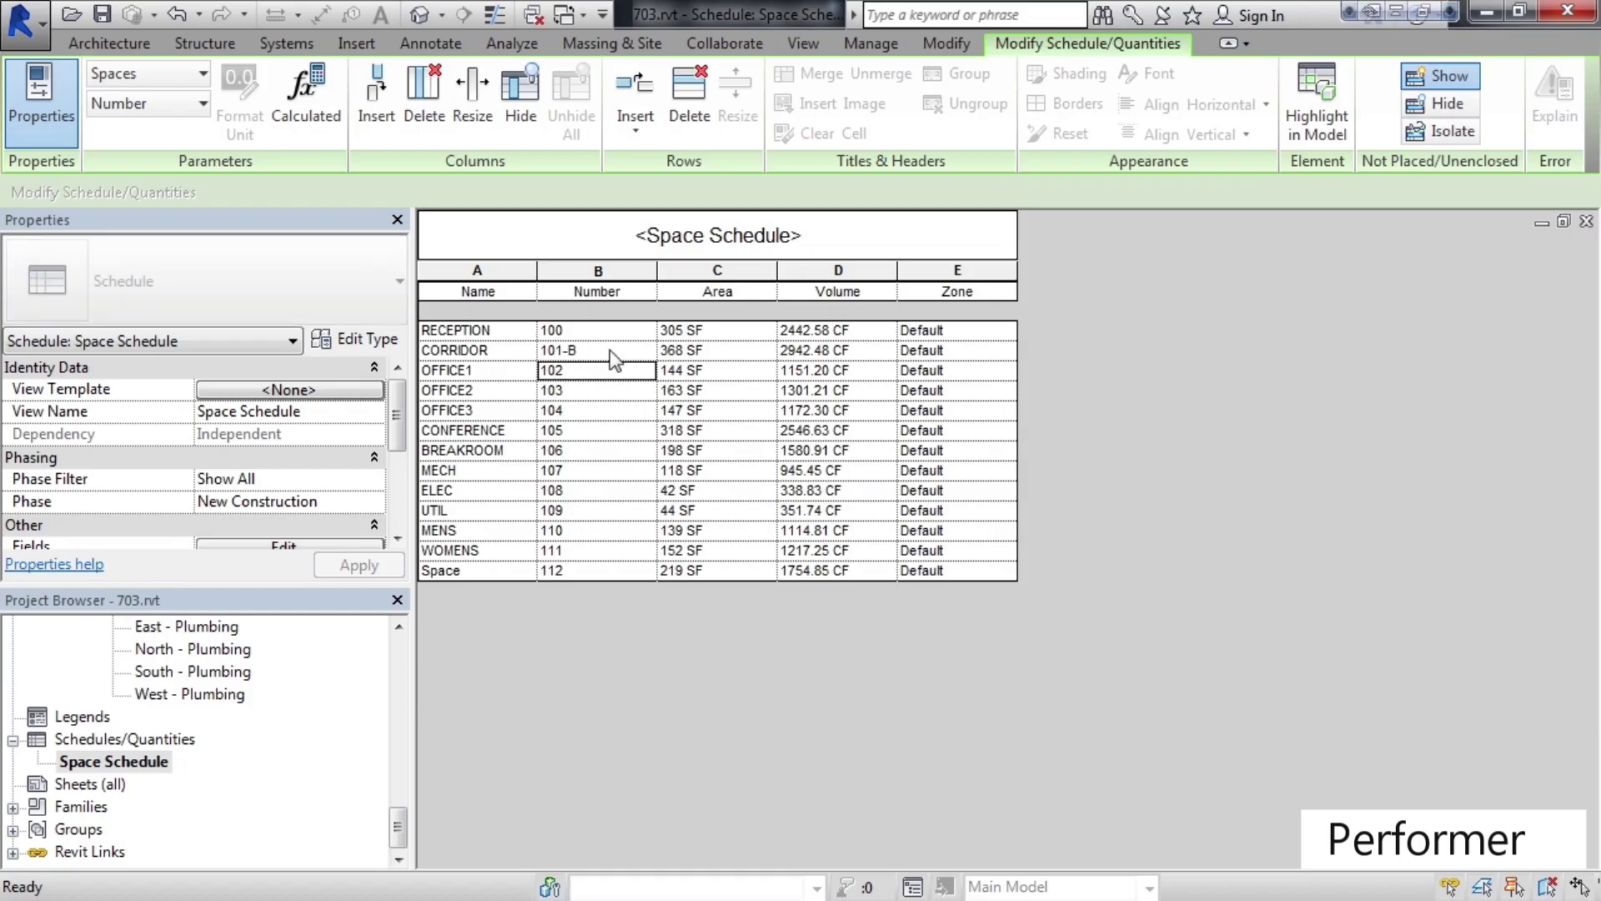
Name space 112 CORRIDOR and renumber it 101-A in the Space Schedule
left_click(453, 574)
left_click_drag(465, 576, 381, 567)
type("CORRIDOR")
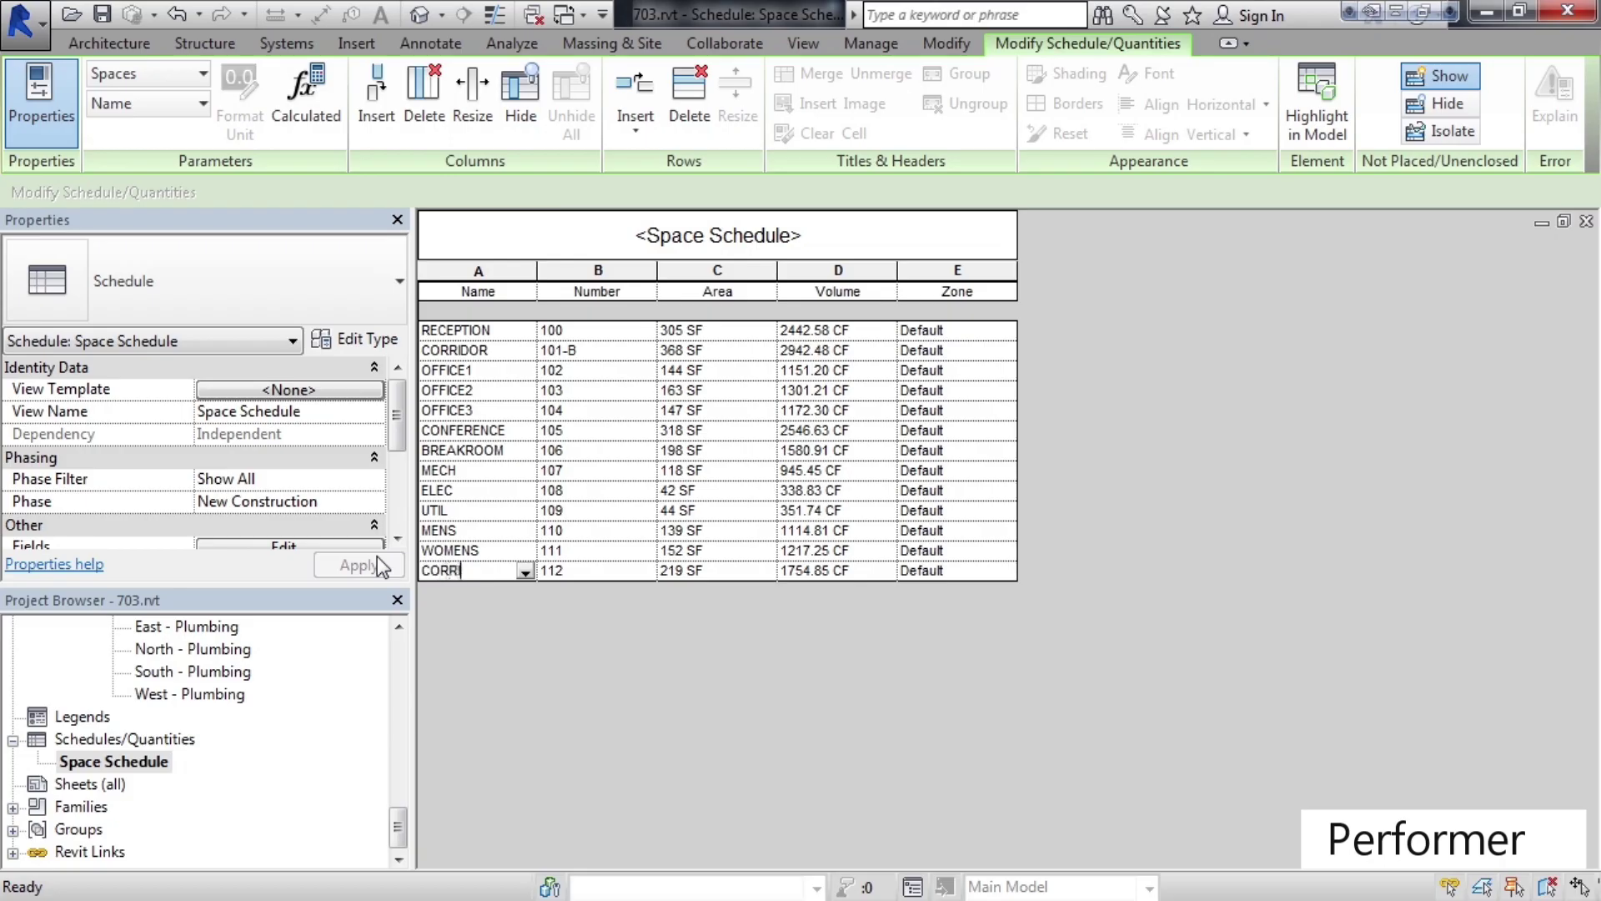
left_click(567, 576)
left_click_drag(584, 583, 502, 572)
type("101-A")
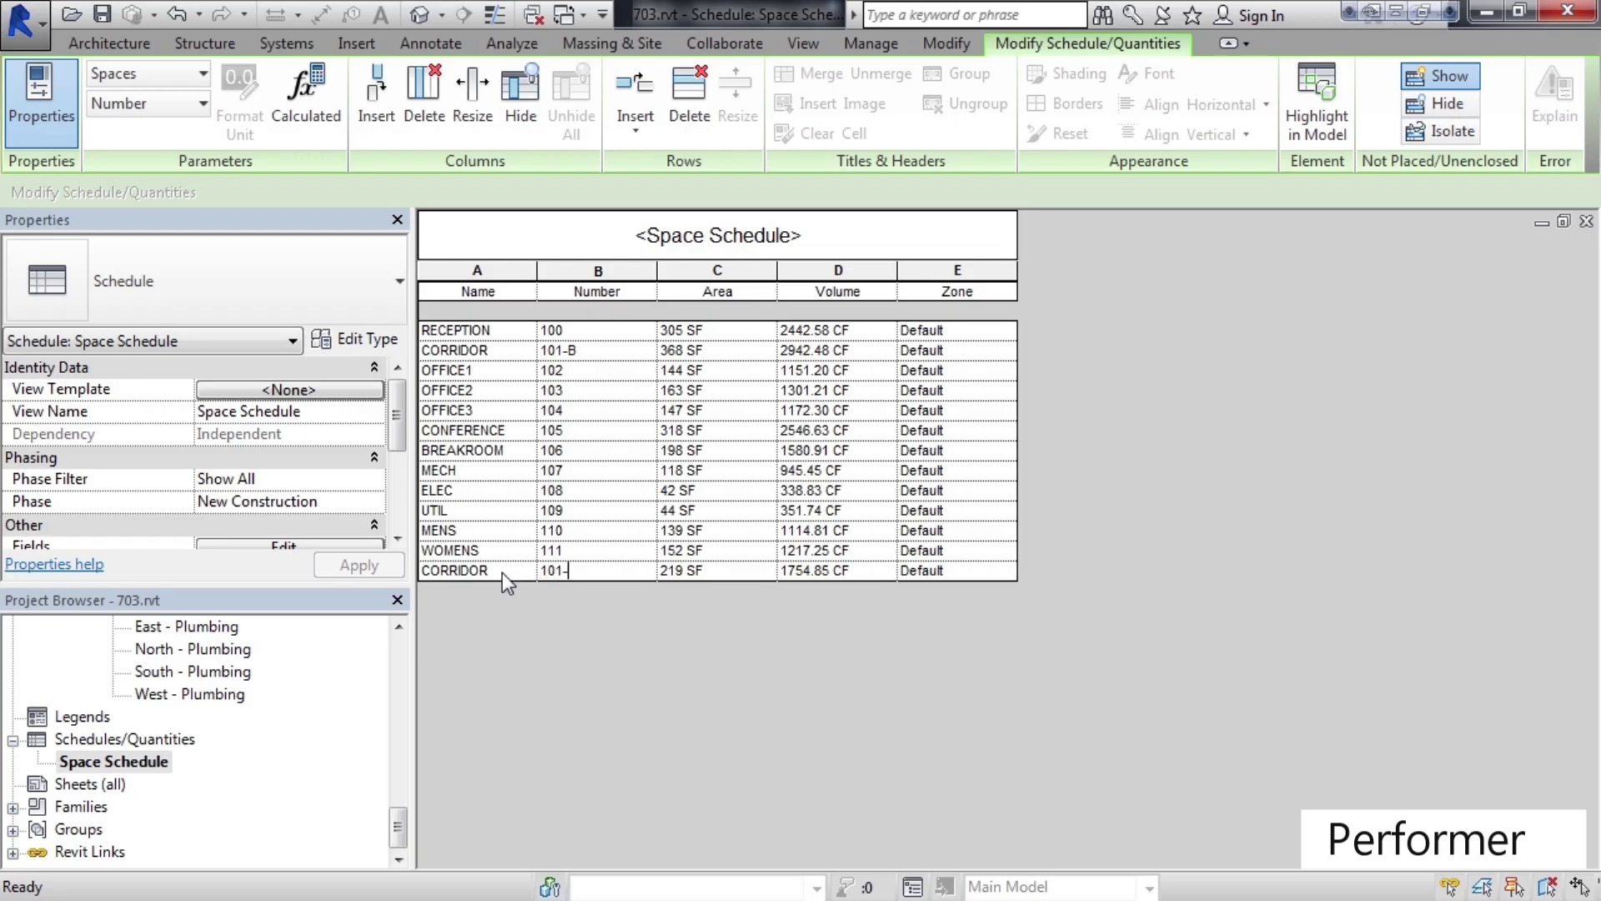
key("Return")
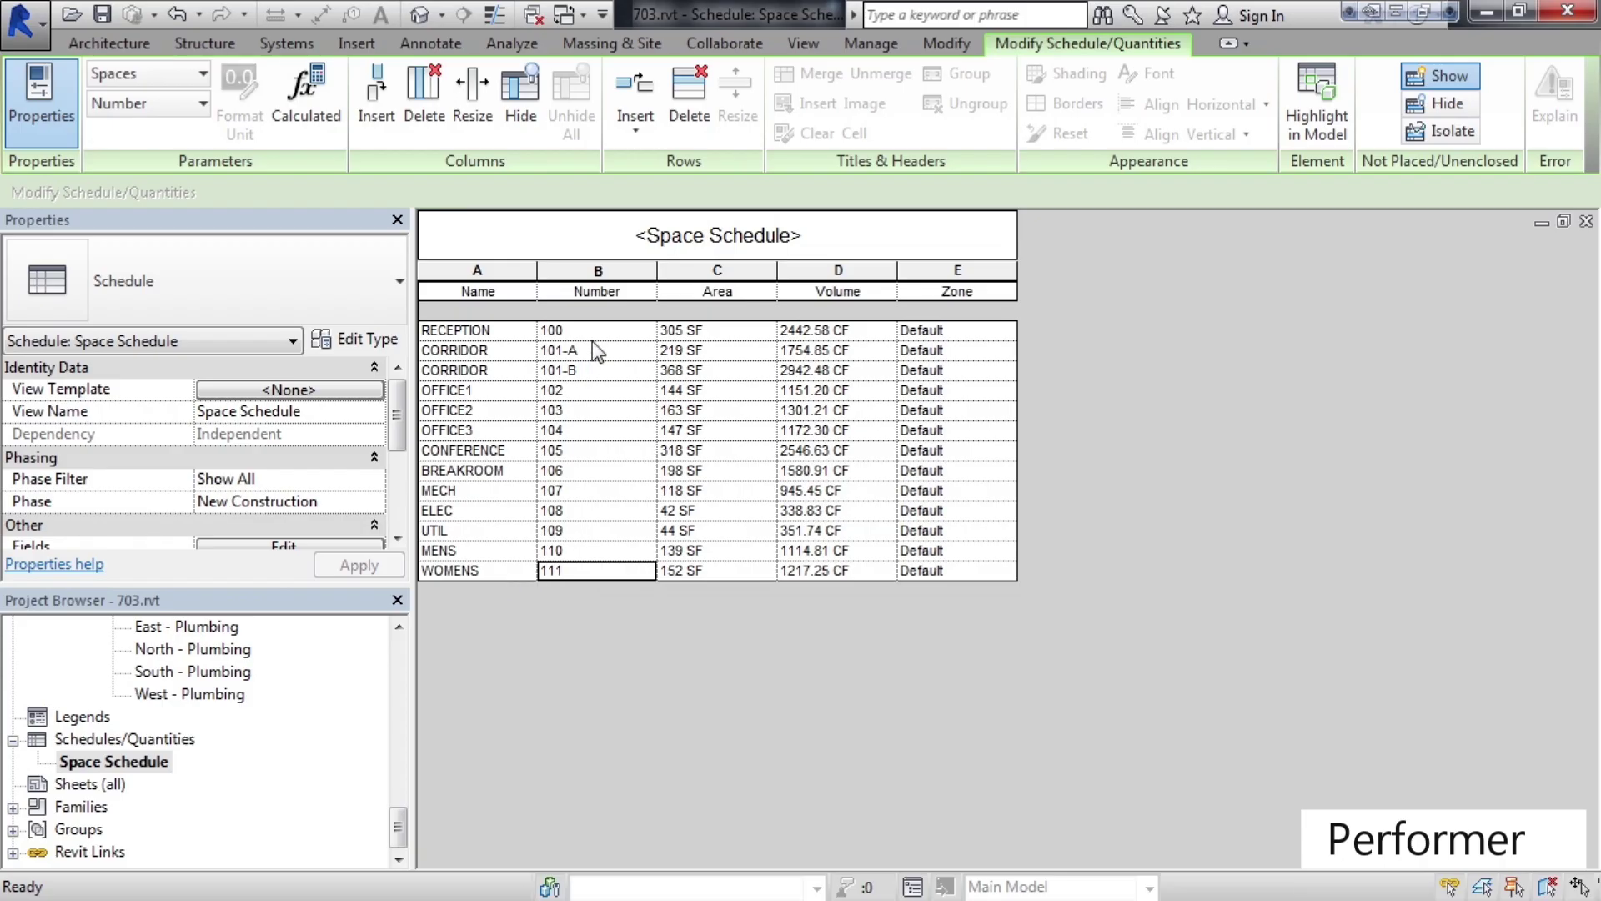
Return to the 1 - Mech HVAC floor plan
left_click_drag(398, 826, 395, 771)
mouse_move(396, 746)
left_mouse_down()
mouse_move(396, 707)
mouse_move(397, 729)
left_mouse_up()
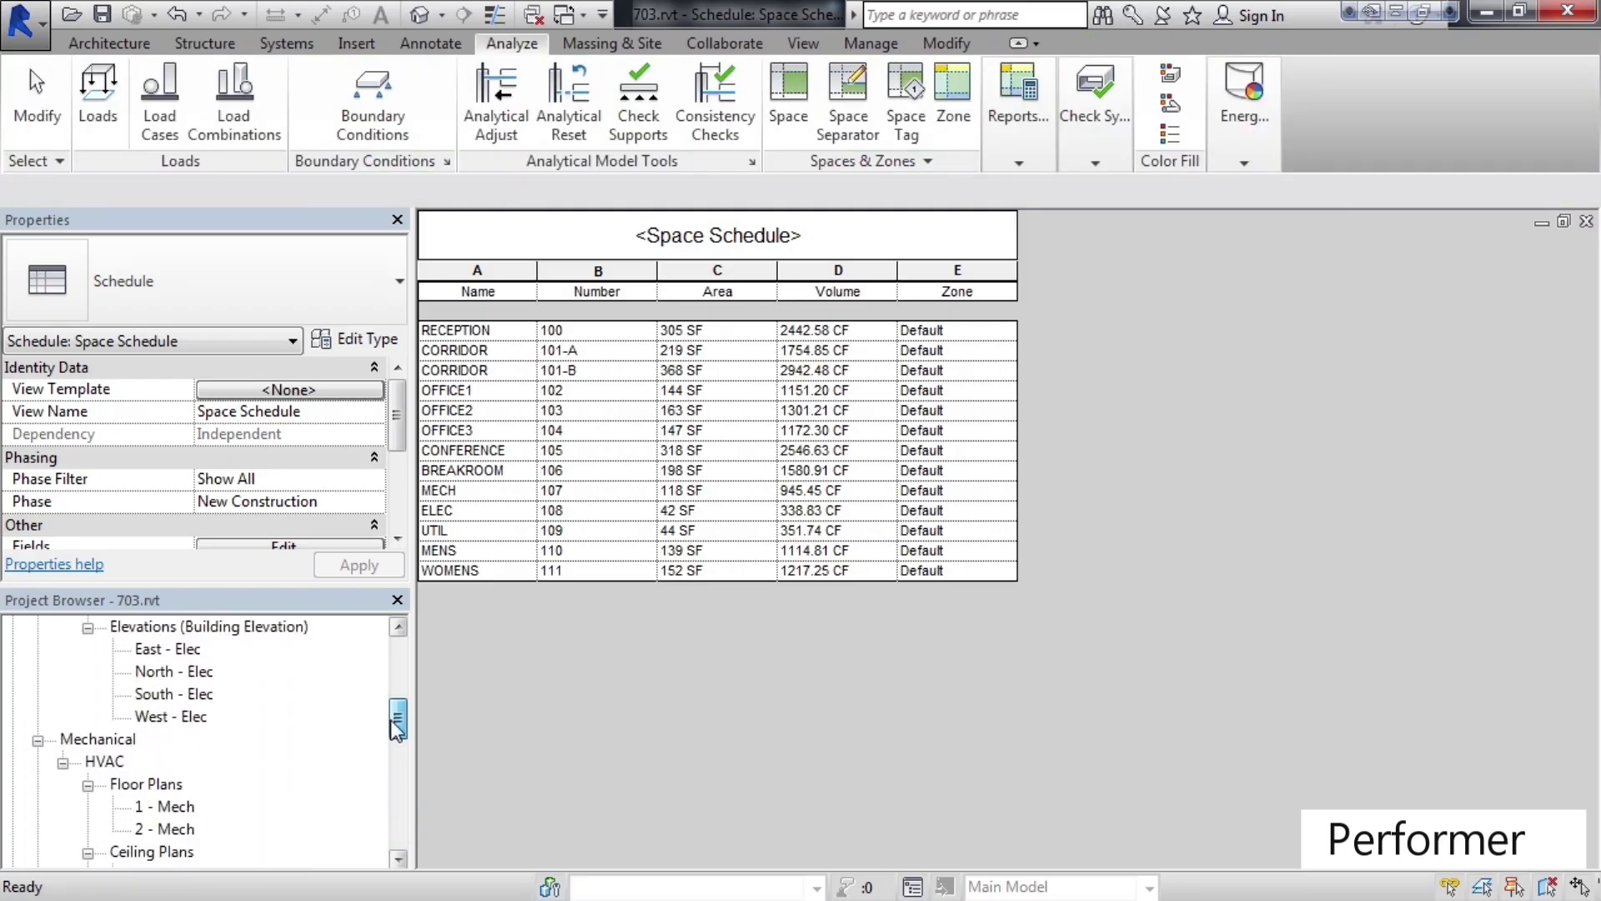
double_click(171, 807)
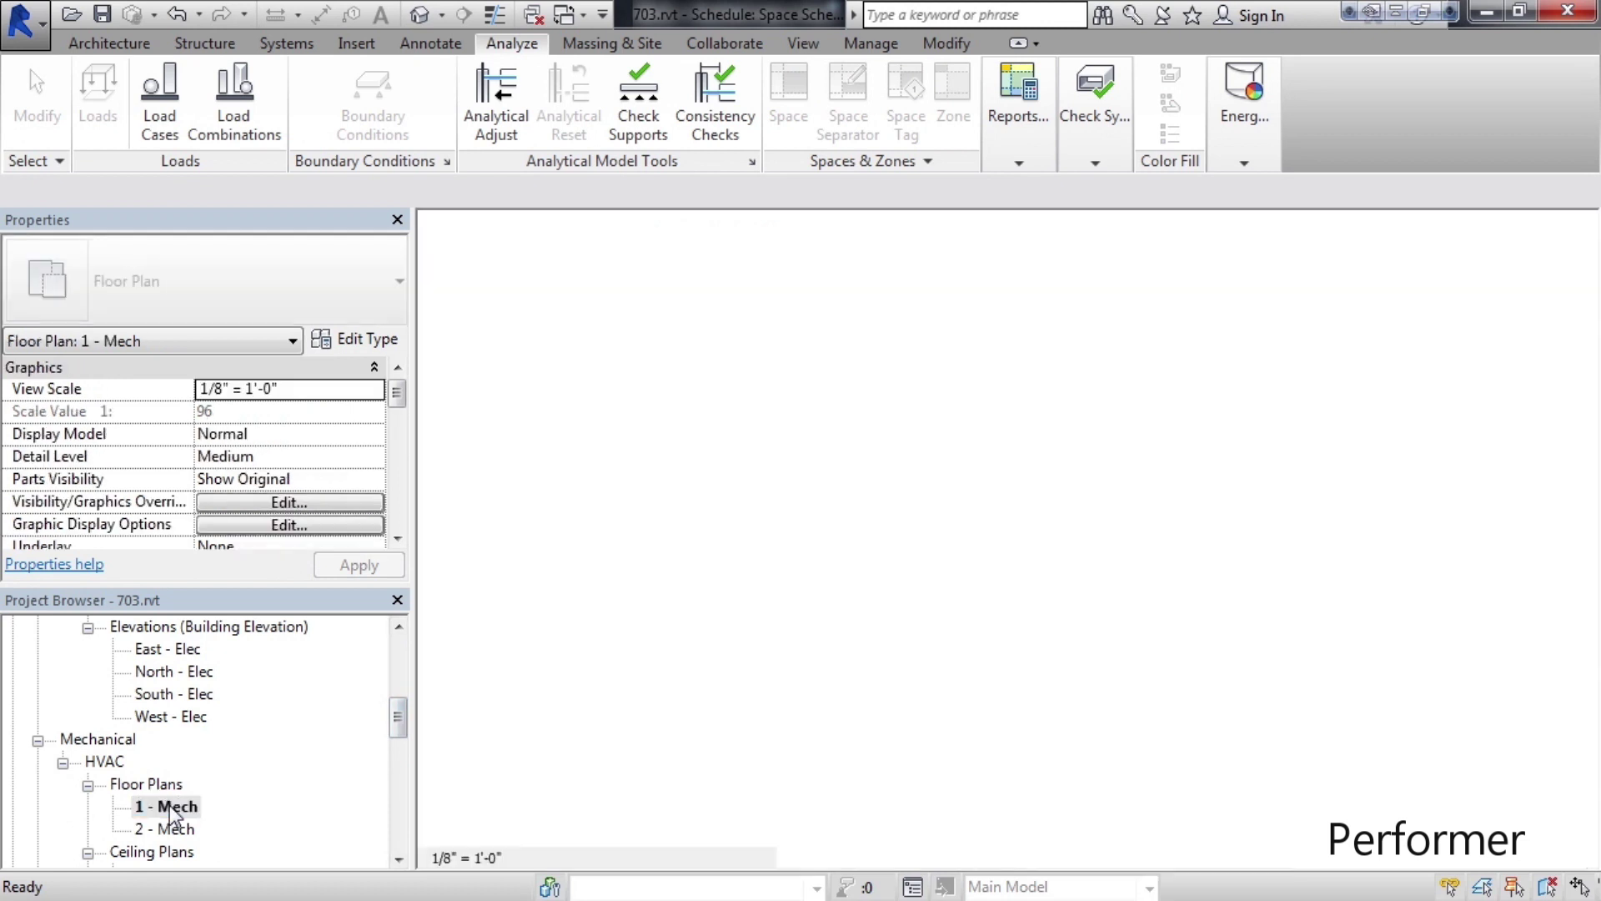
left_click(631, 638)
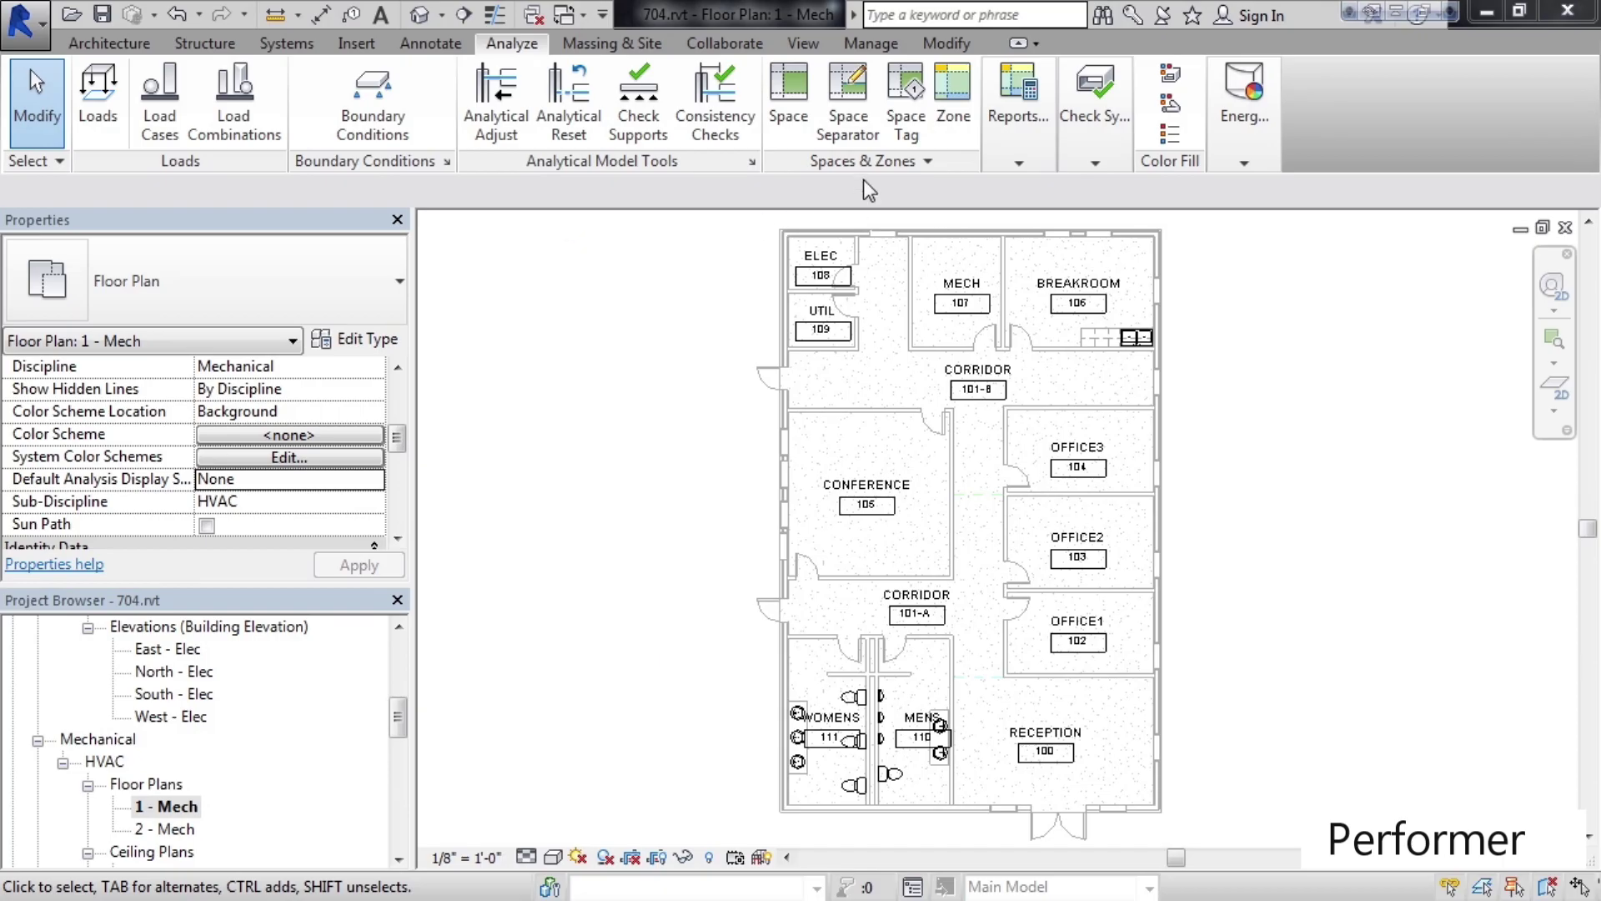
Create an HVAC zone containing the OFFICE1, OFFICE2 and OFFICE3 spaces
left_click(957, 108)
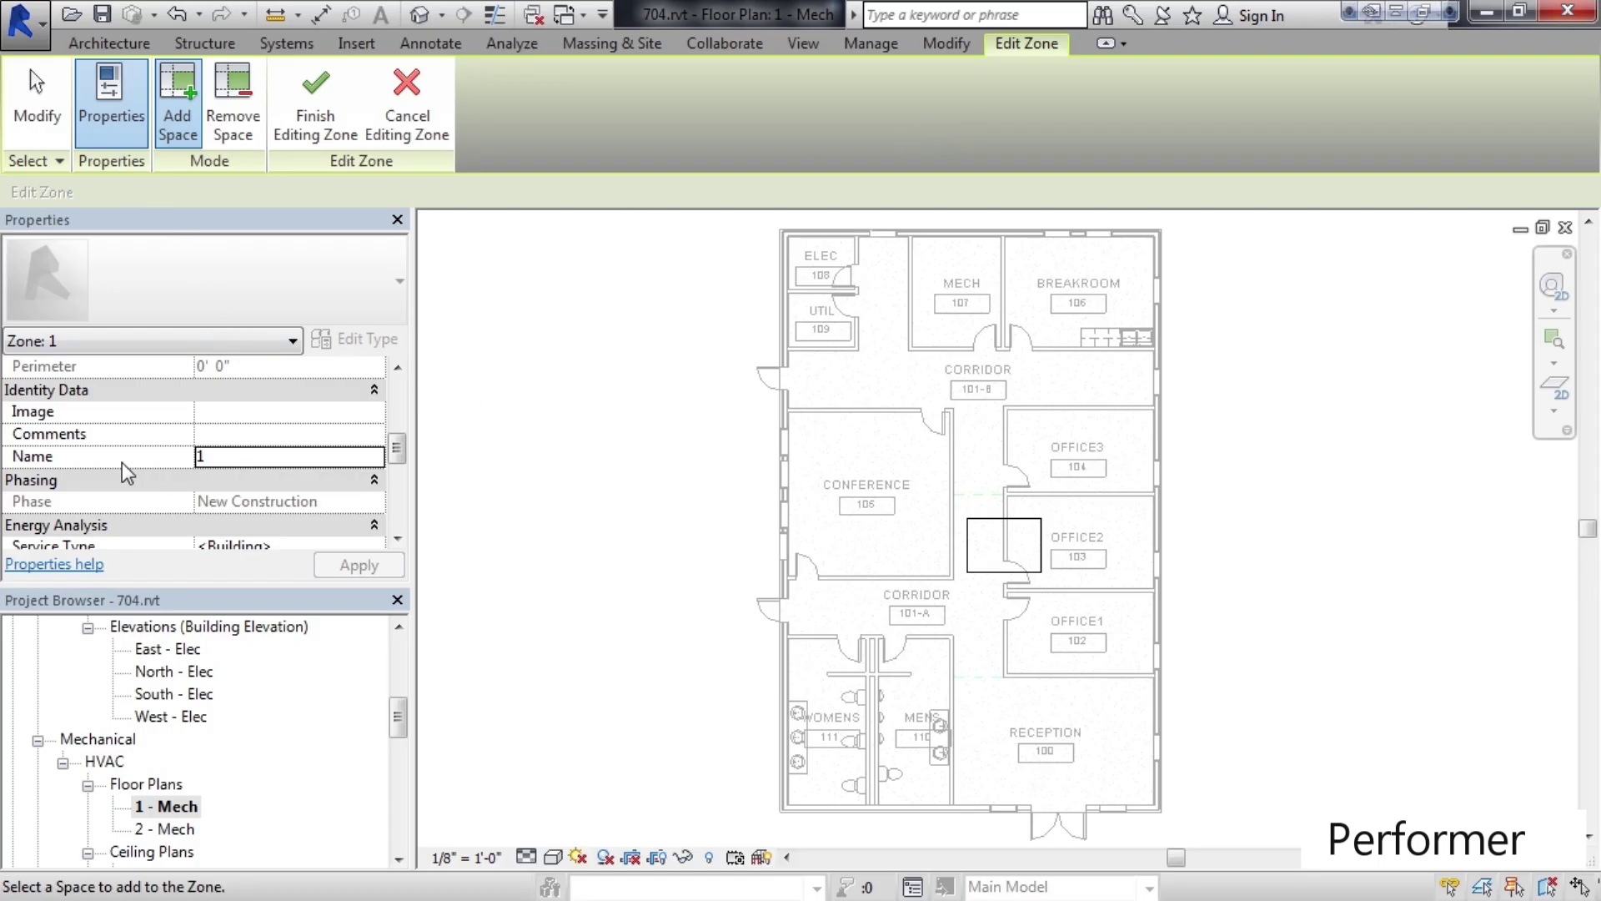
mouse_move(397, 448)
left_mouse_down()
mouse_move(395, 392)
mouse_move(397, 457)
left_mouse_up()
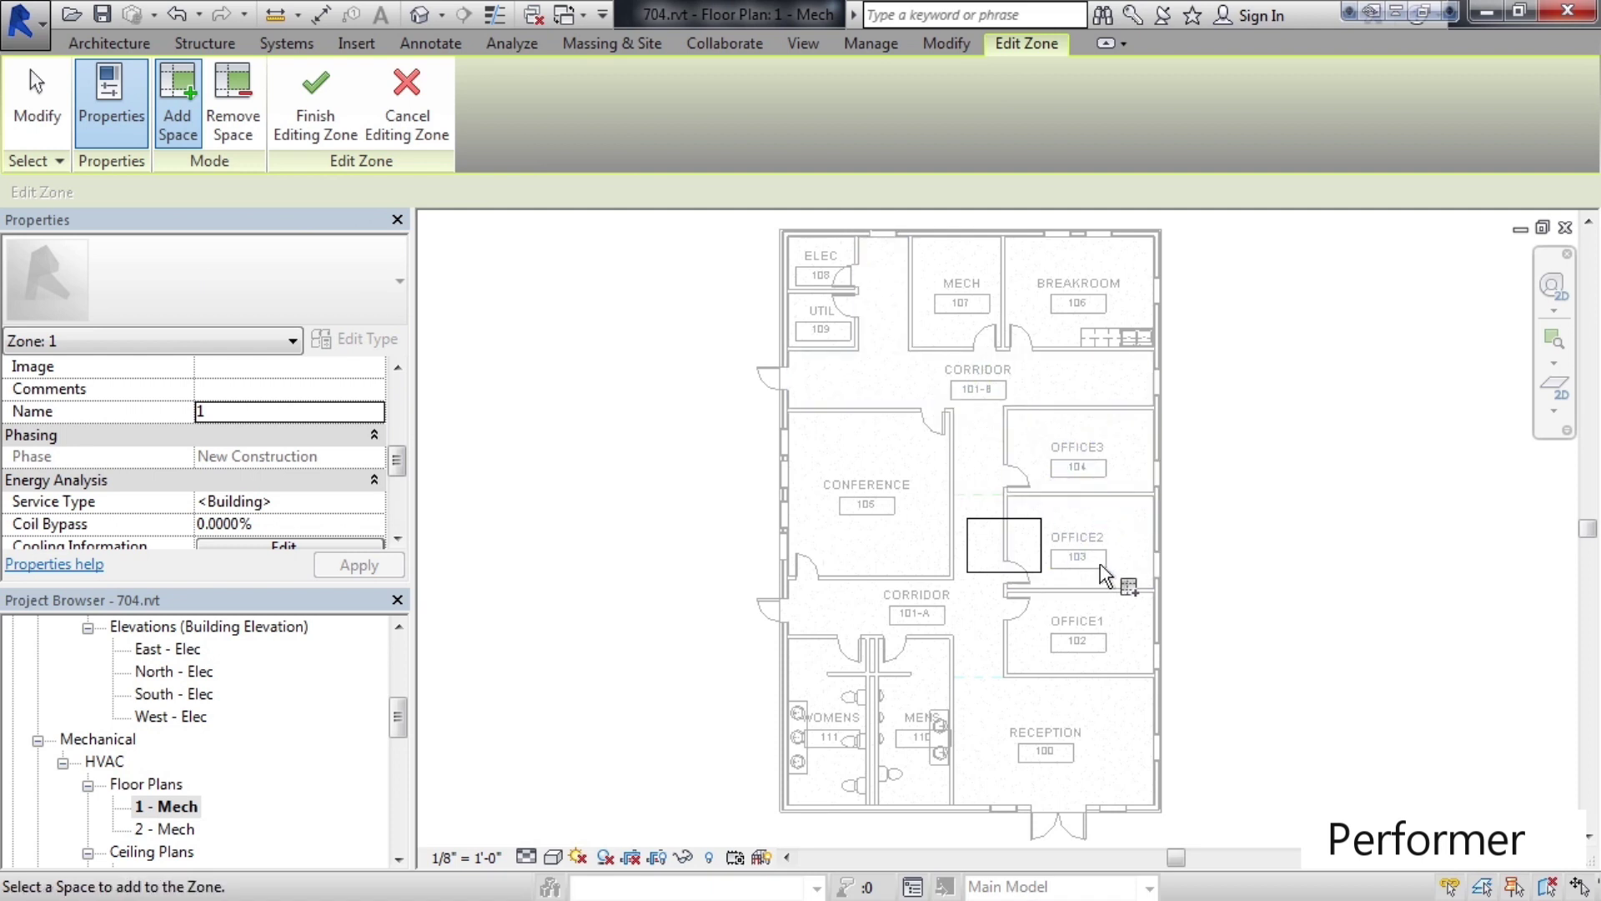
left_click(1089, 641)
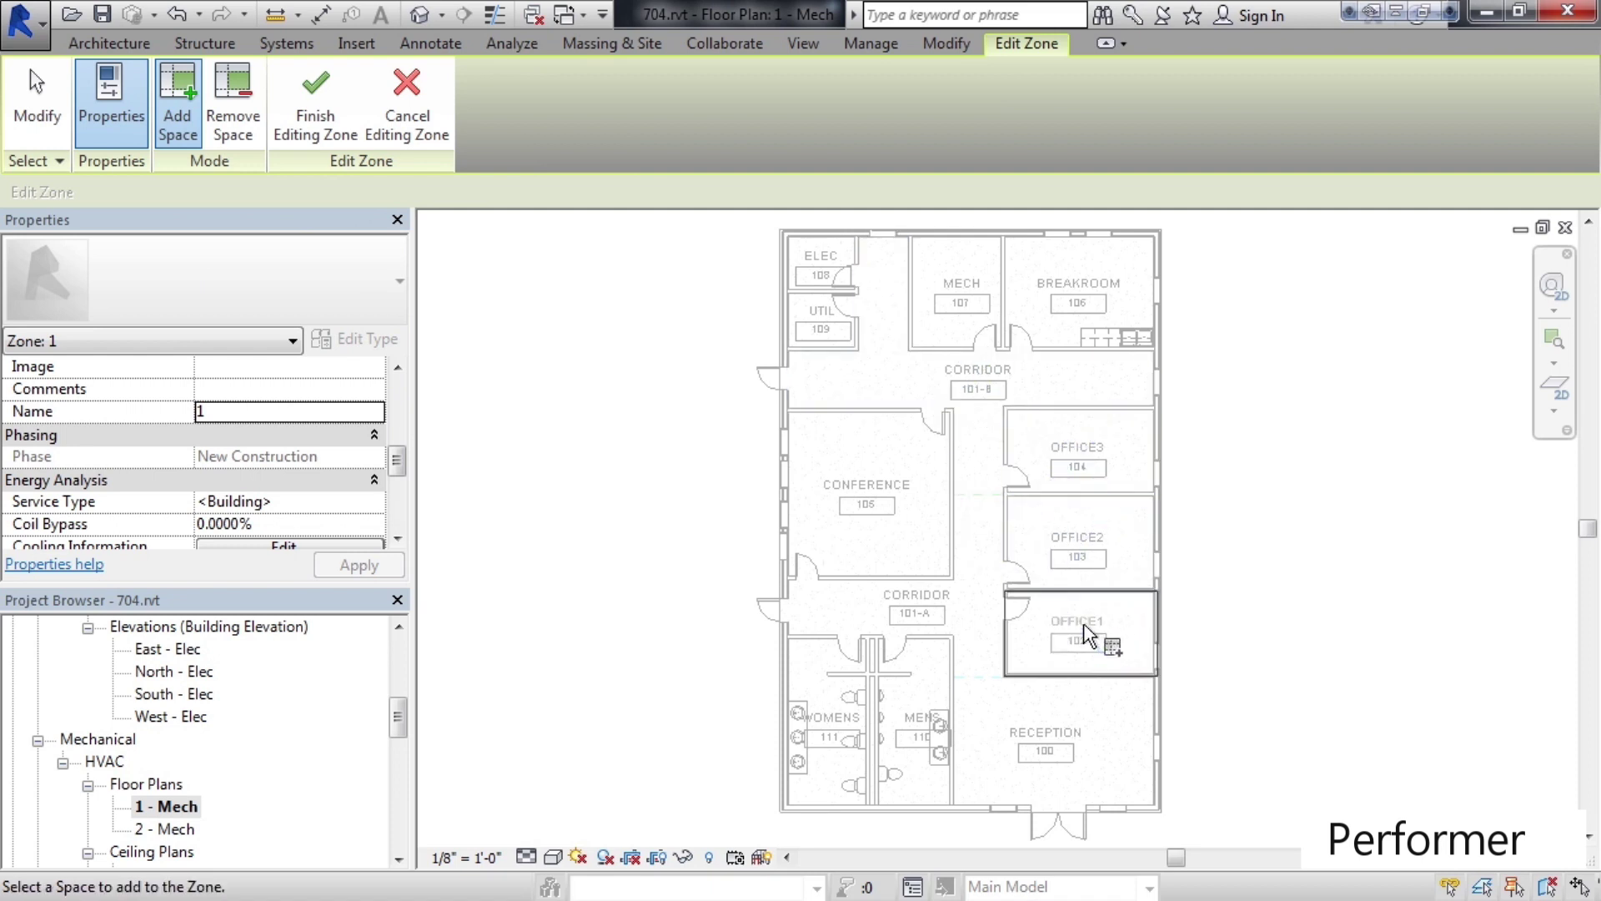
left_click(1084, 567)
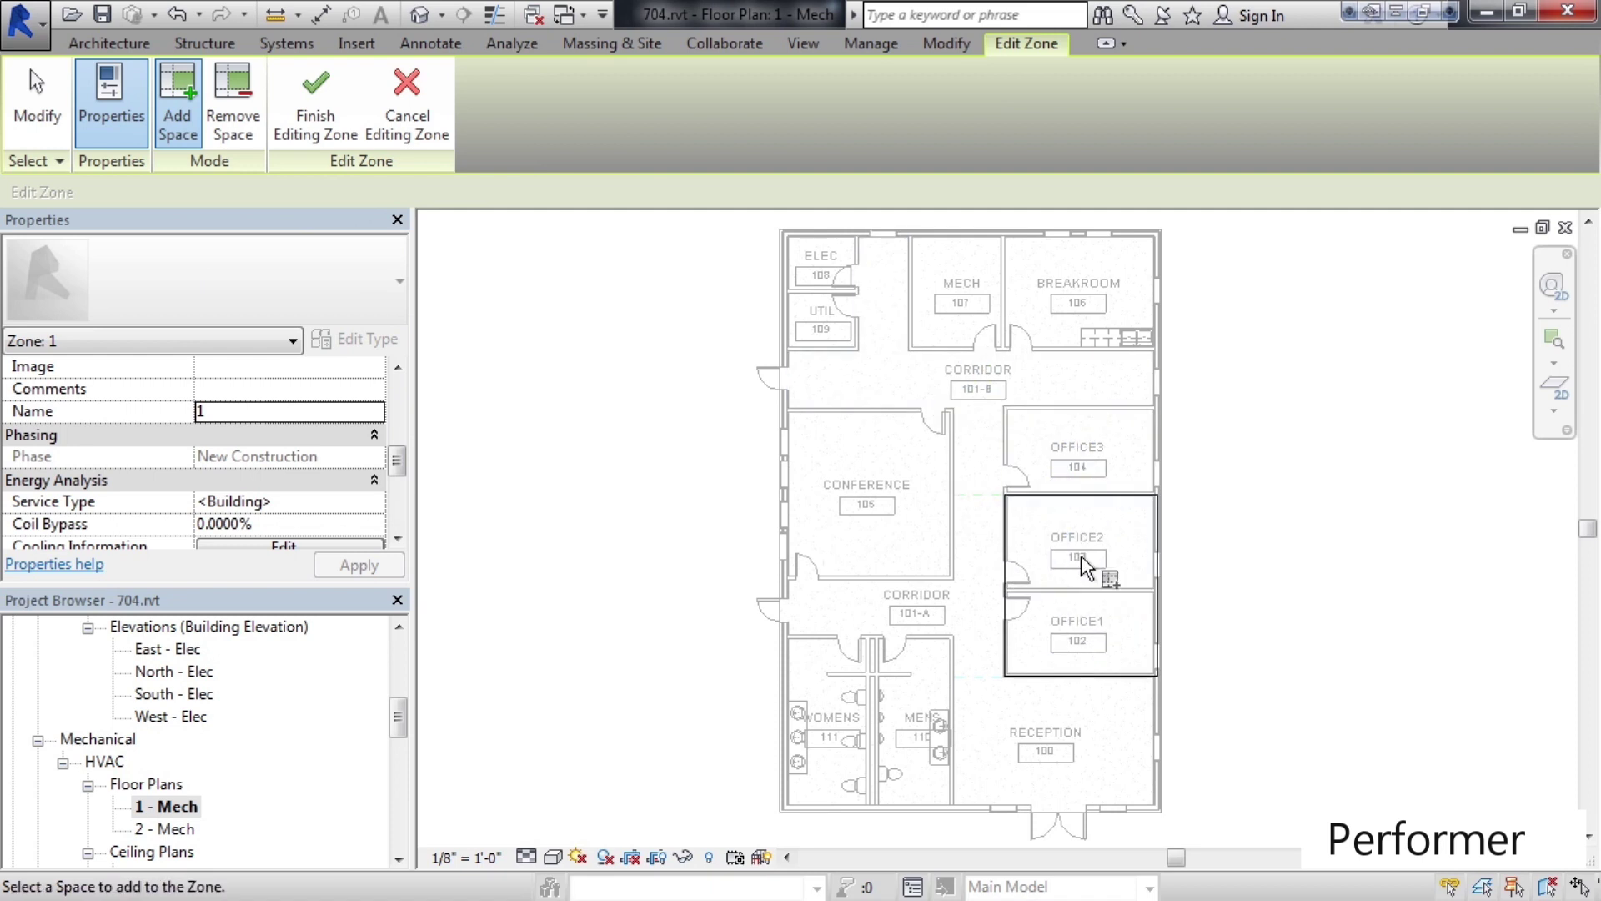
left_click(1088, 468)
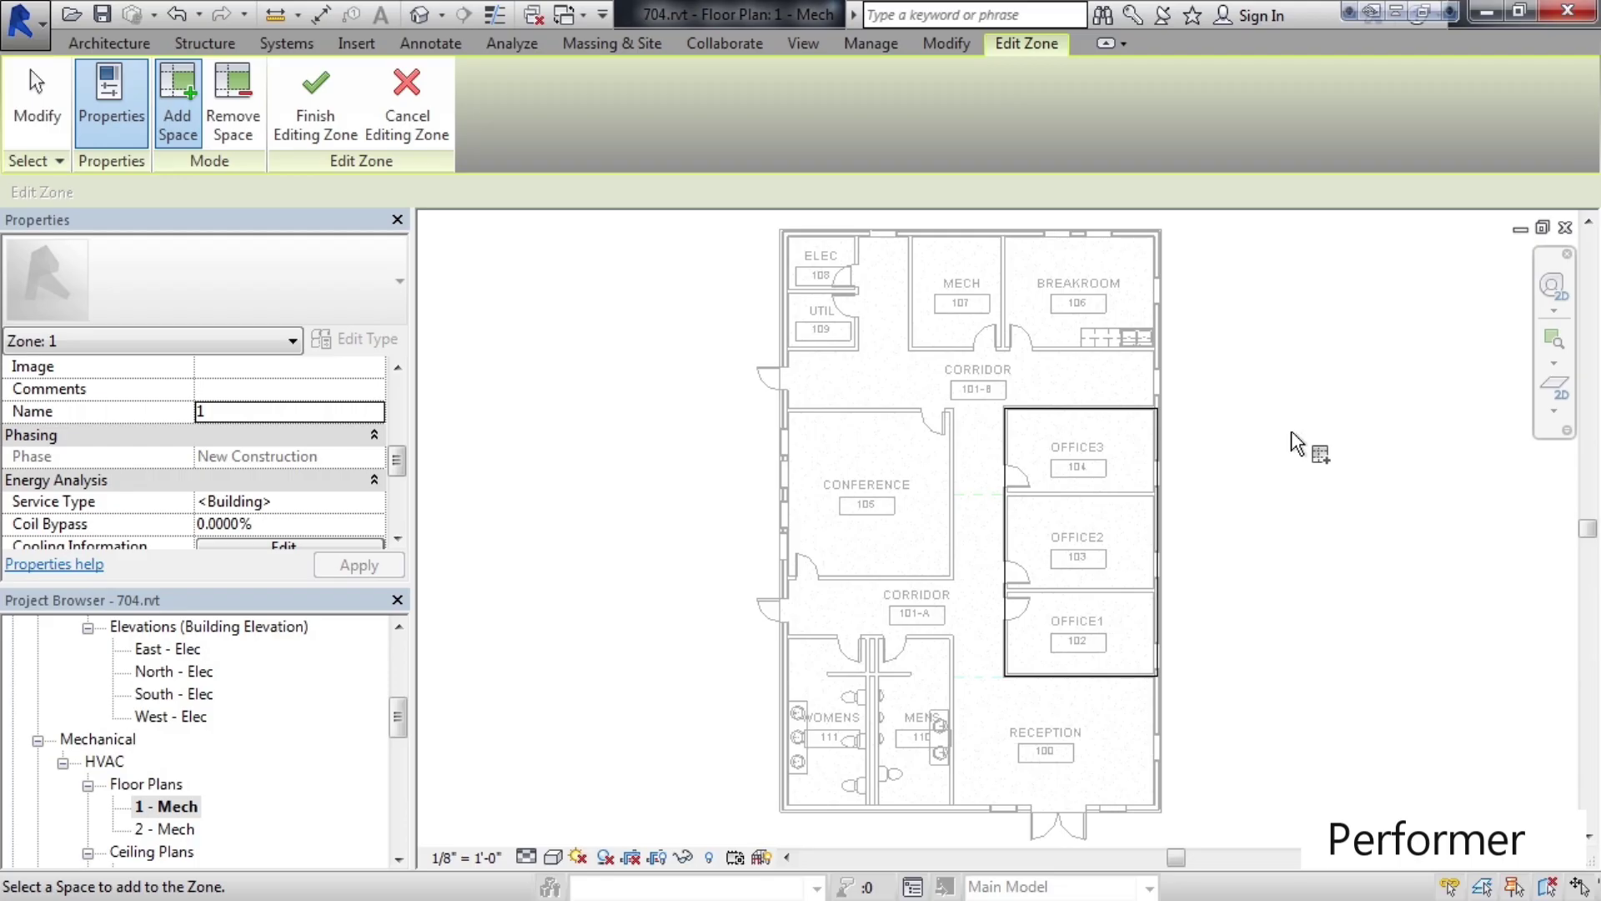
left_click(308, 132)
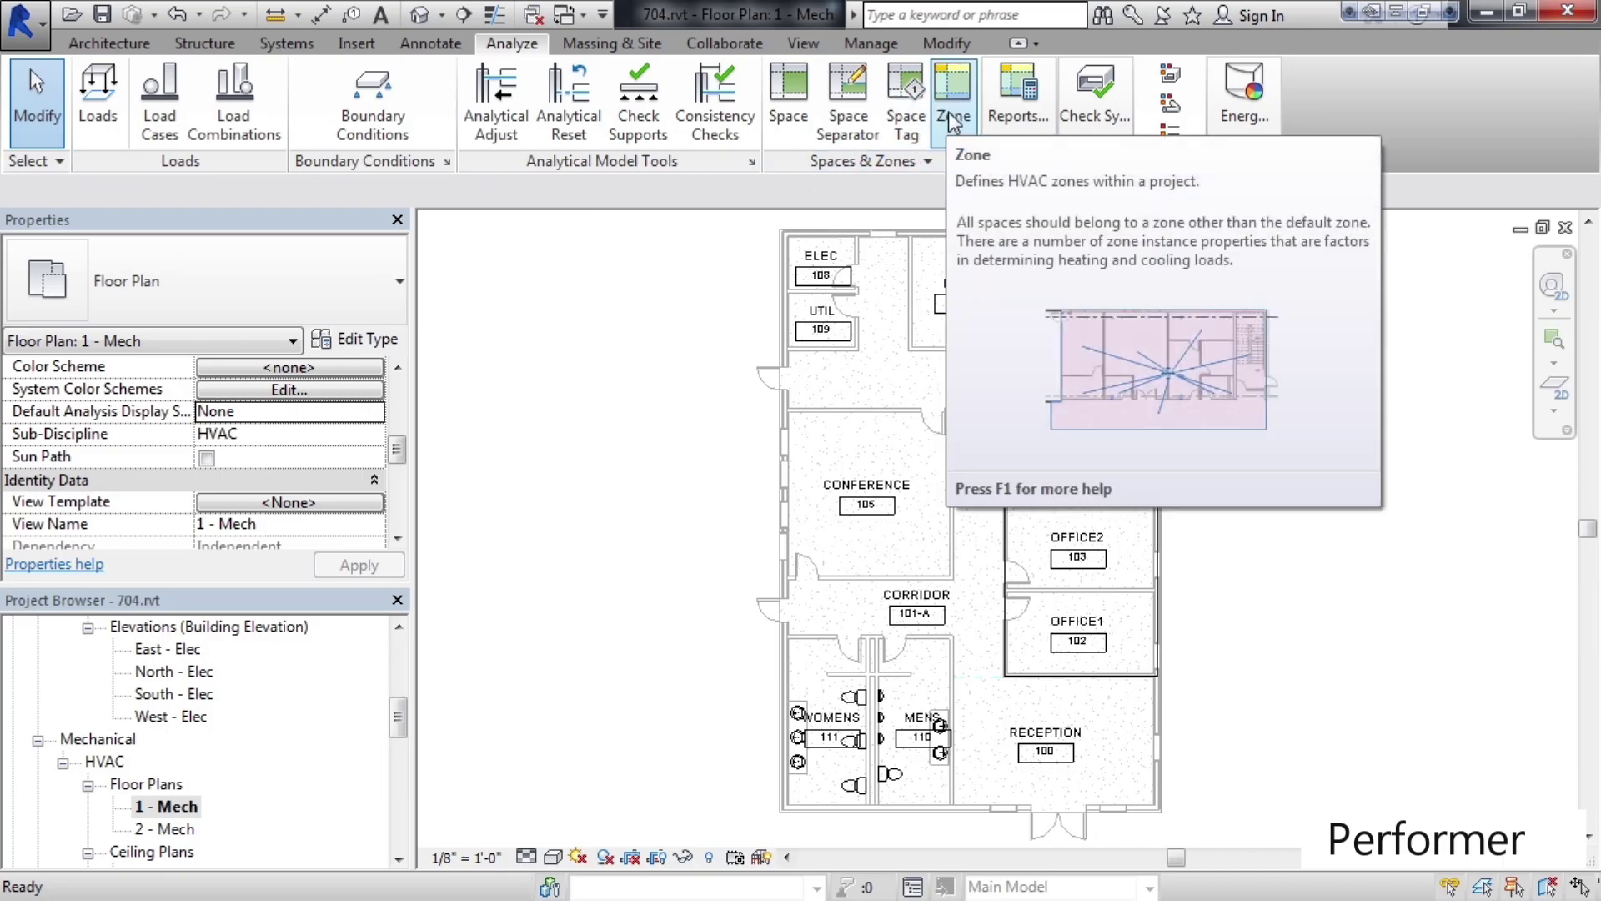
Create a second HVAC zone containing the RECEPTION, CORRIDOR 101-A, MENS and WOMENS spaces
left_click(953, 123)
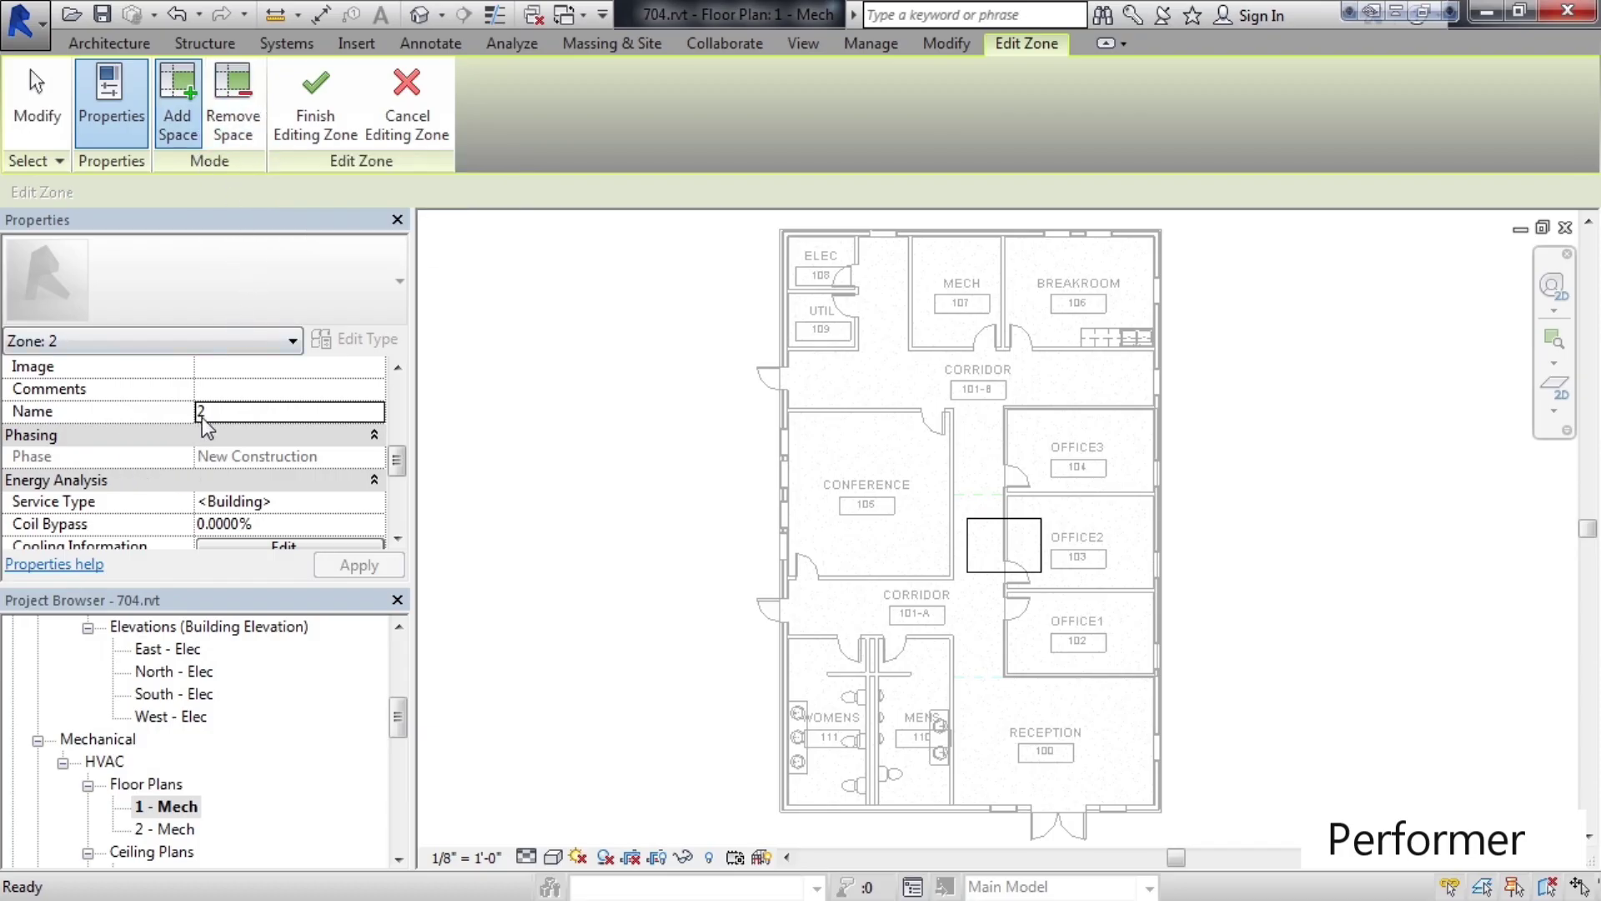
left_click(1042, 743)
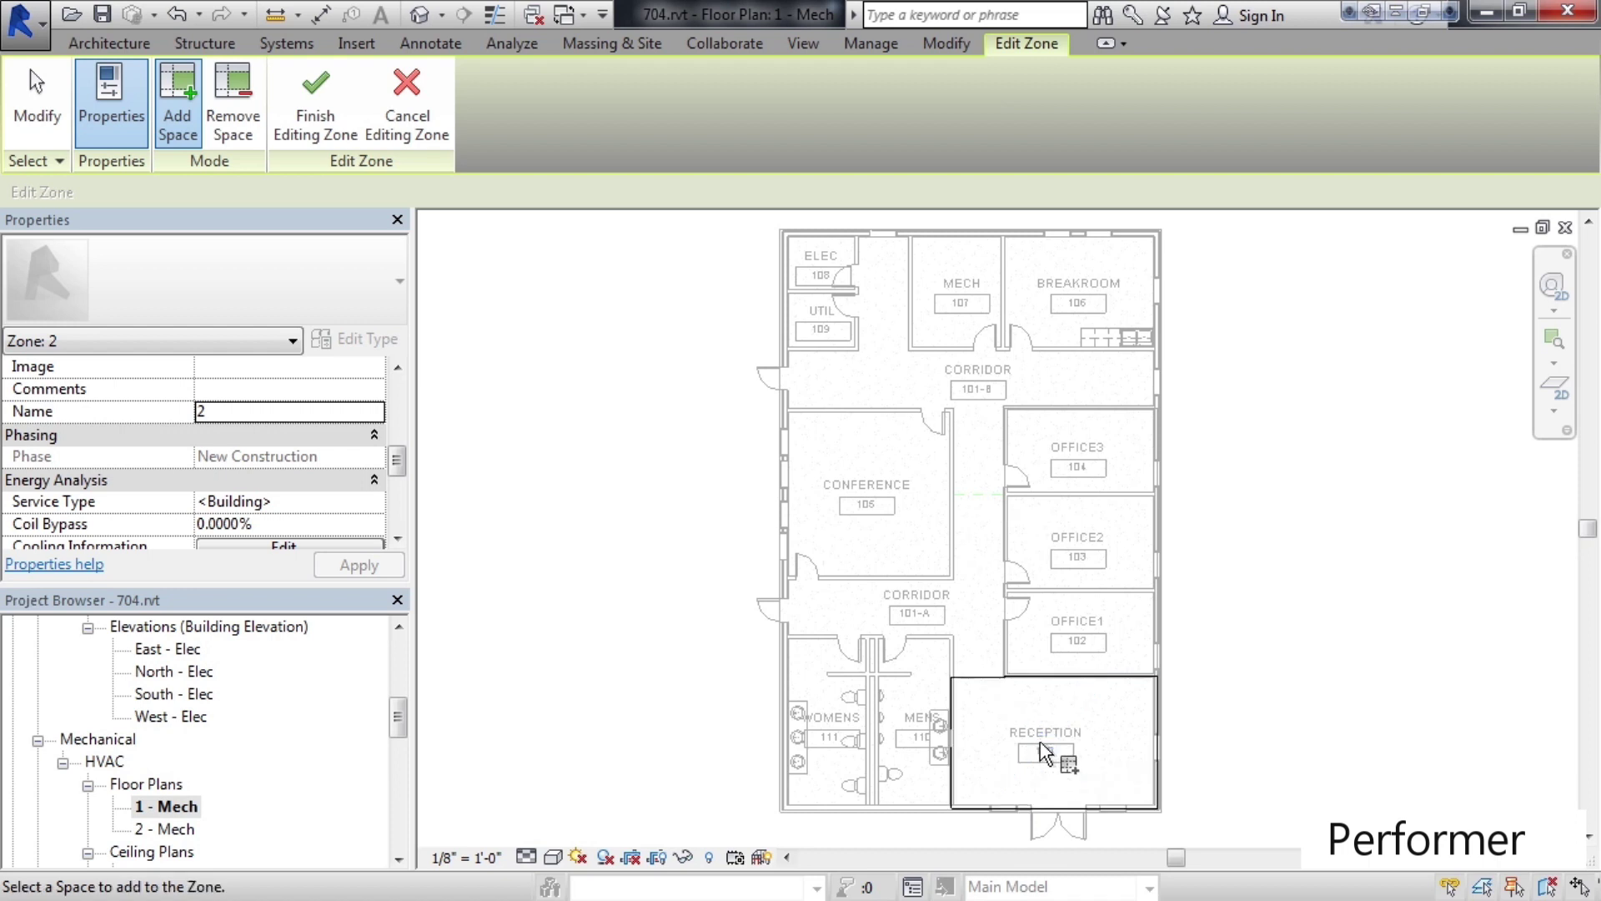
left_click(915, 621)
left_click(918, 738)
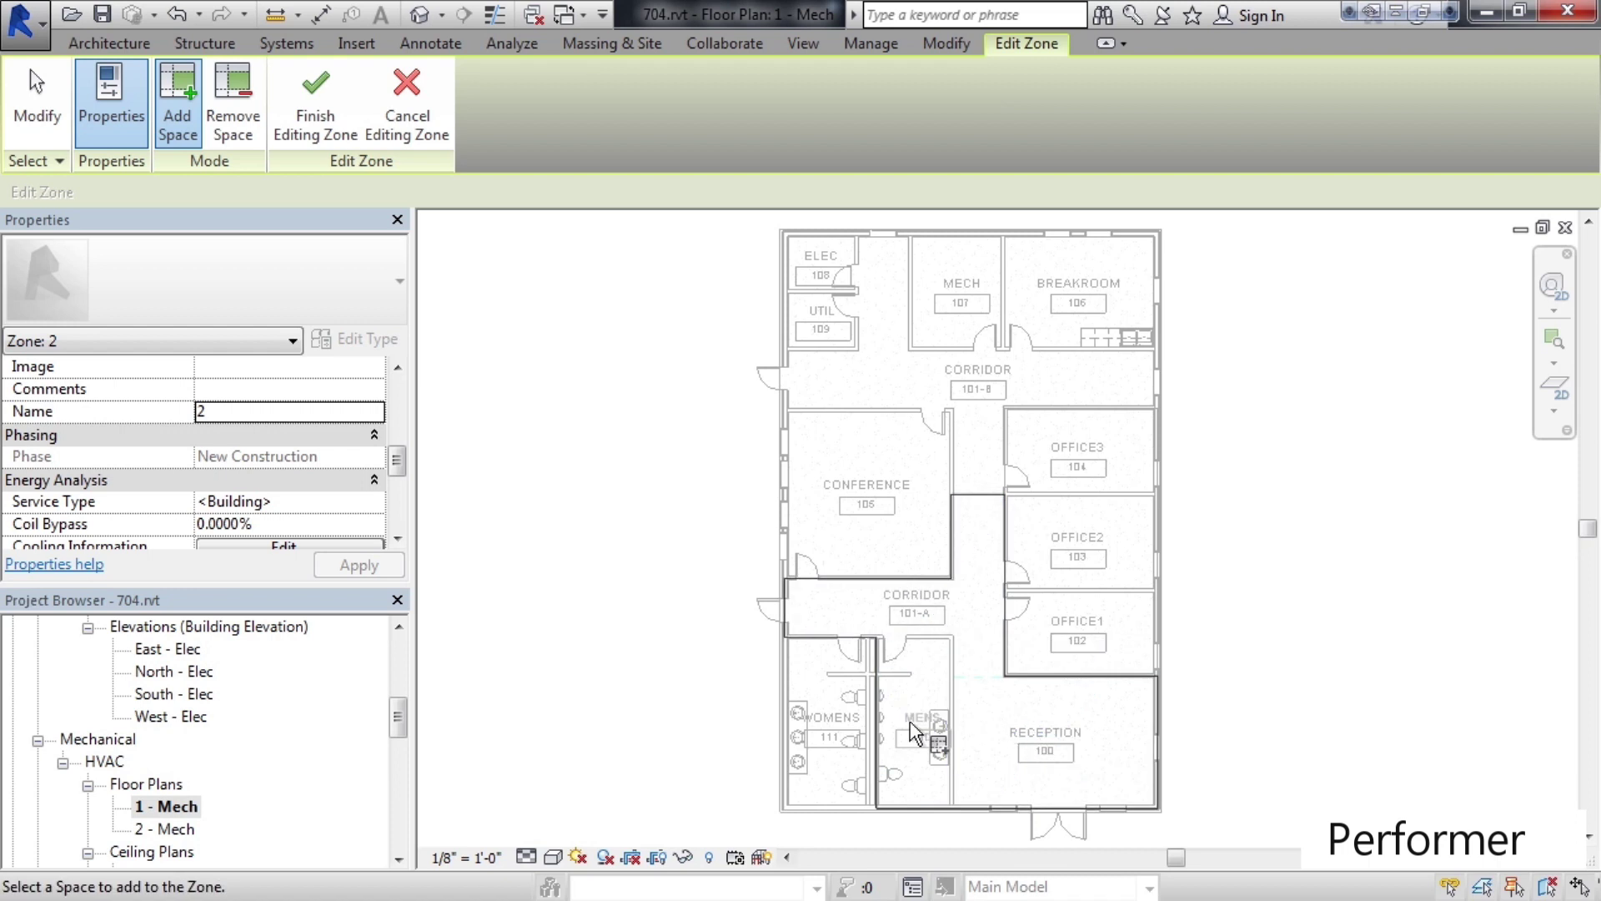
left_click(842, 734)
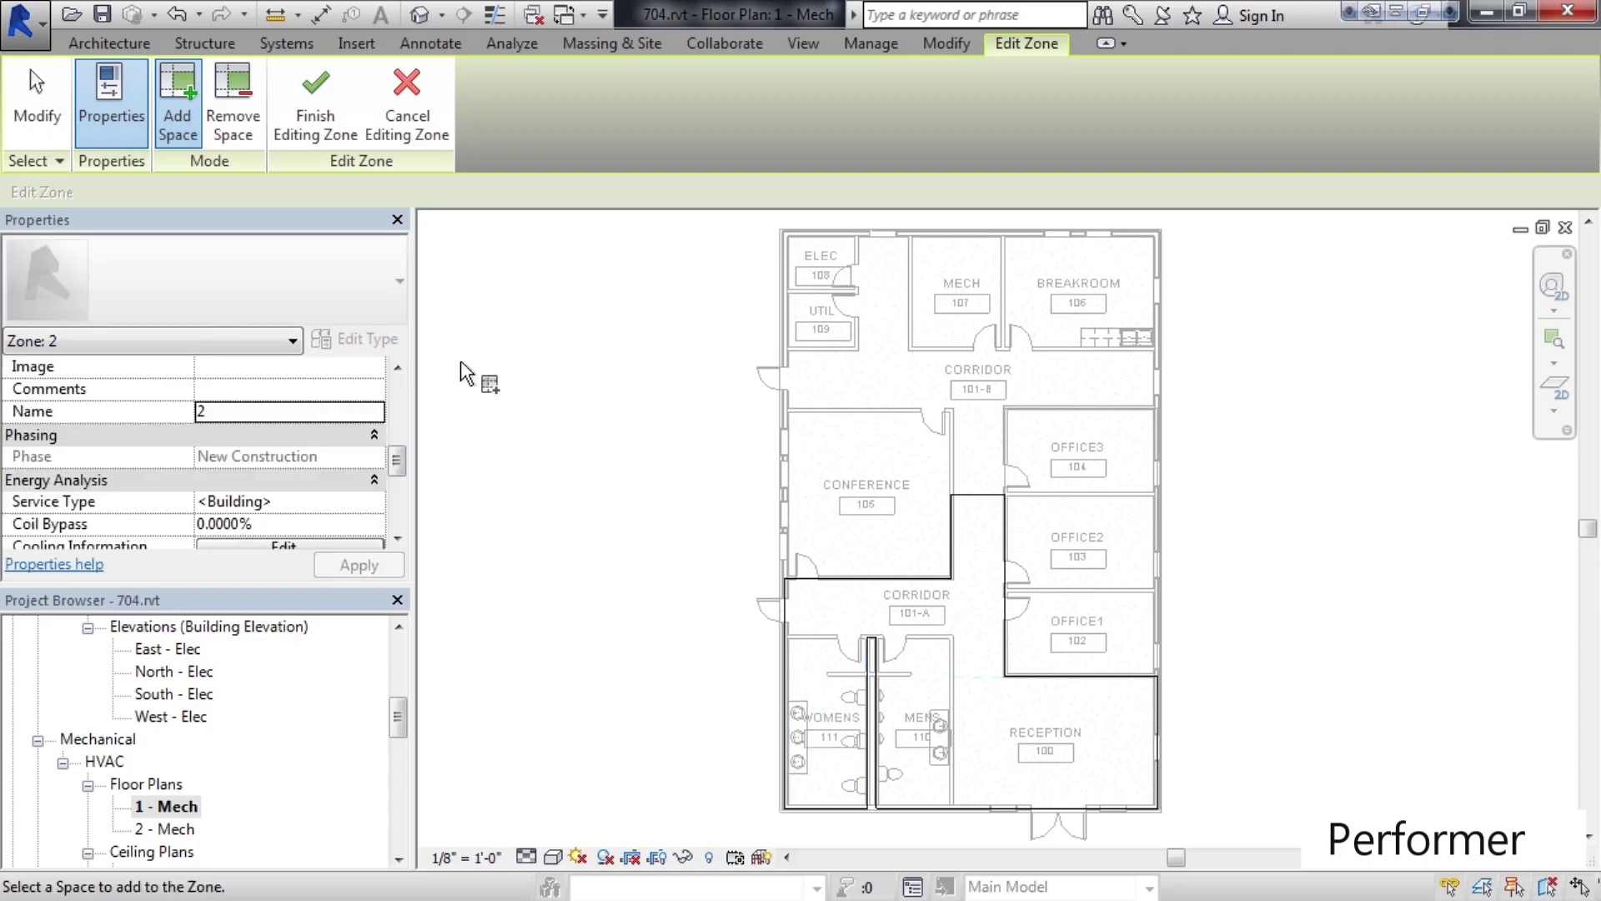
left_click(317, 142)
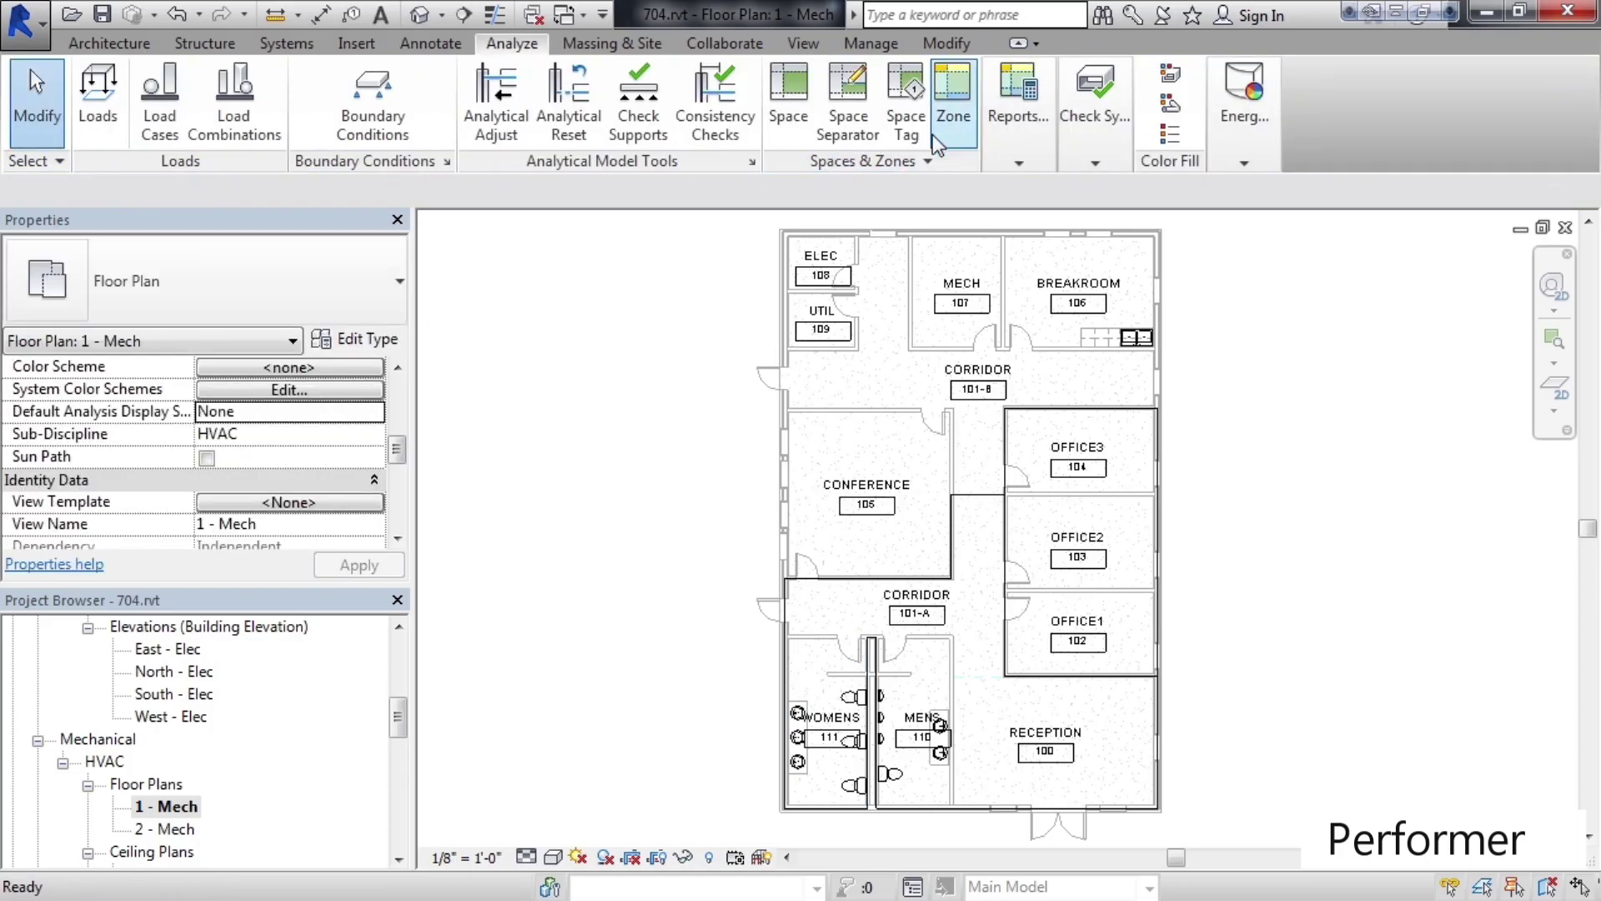
Create a third HVAC zone containing the CORRIDOR 101-B, BREAKROOM, MECH, UTIL and ELEC spaces
left_click(954, 125)
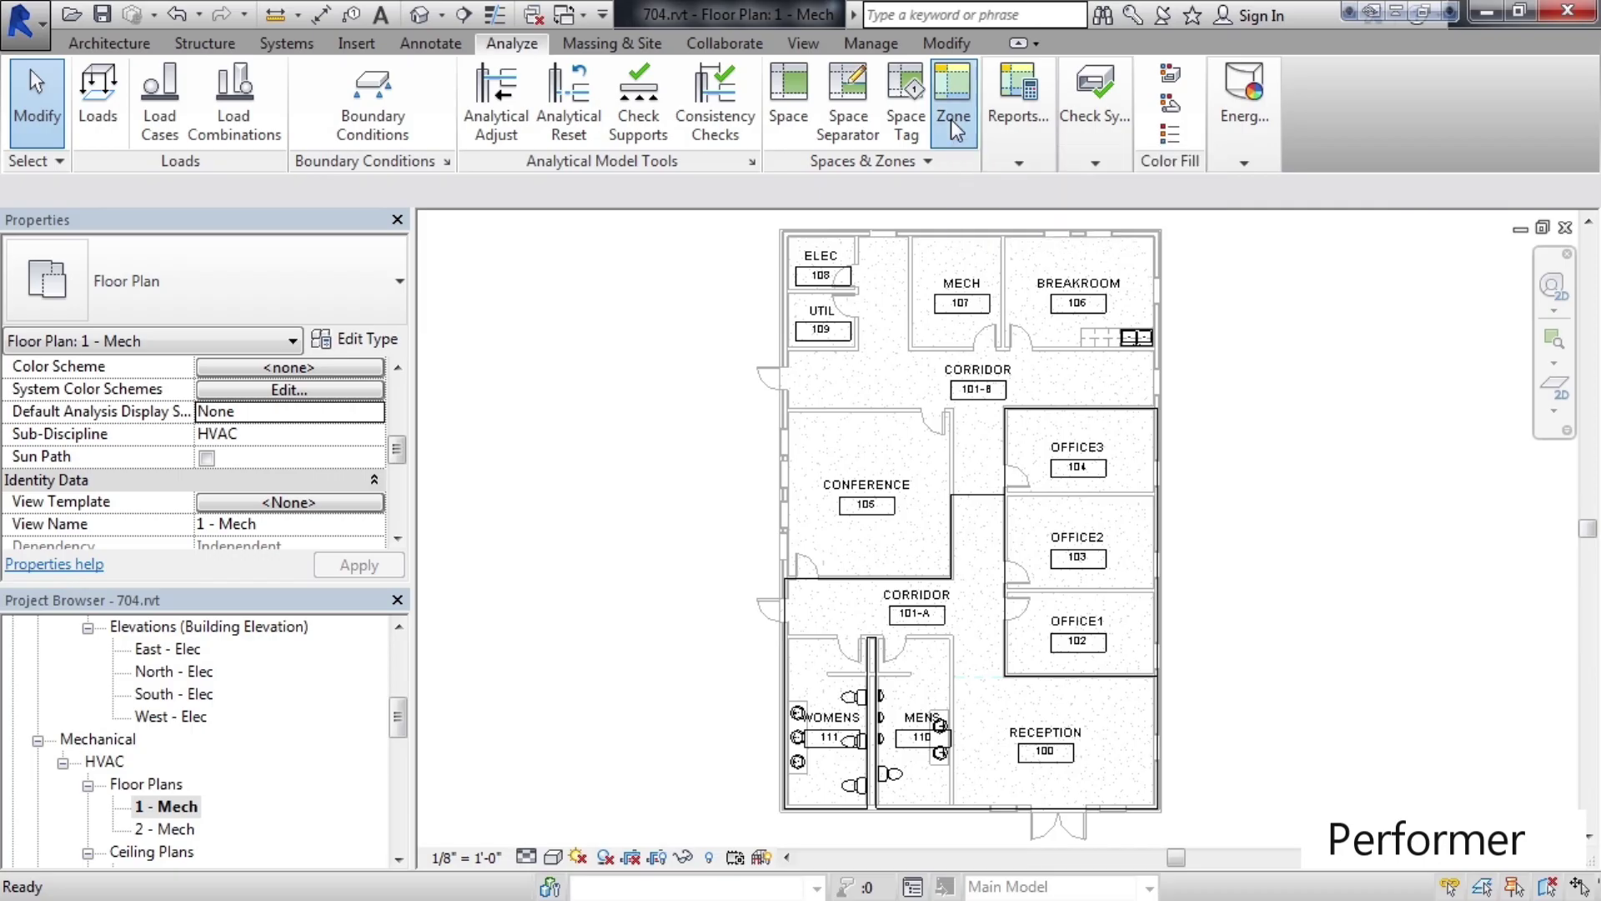
left_click(980, 374)
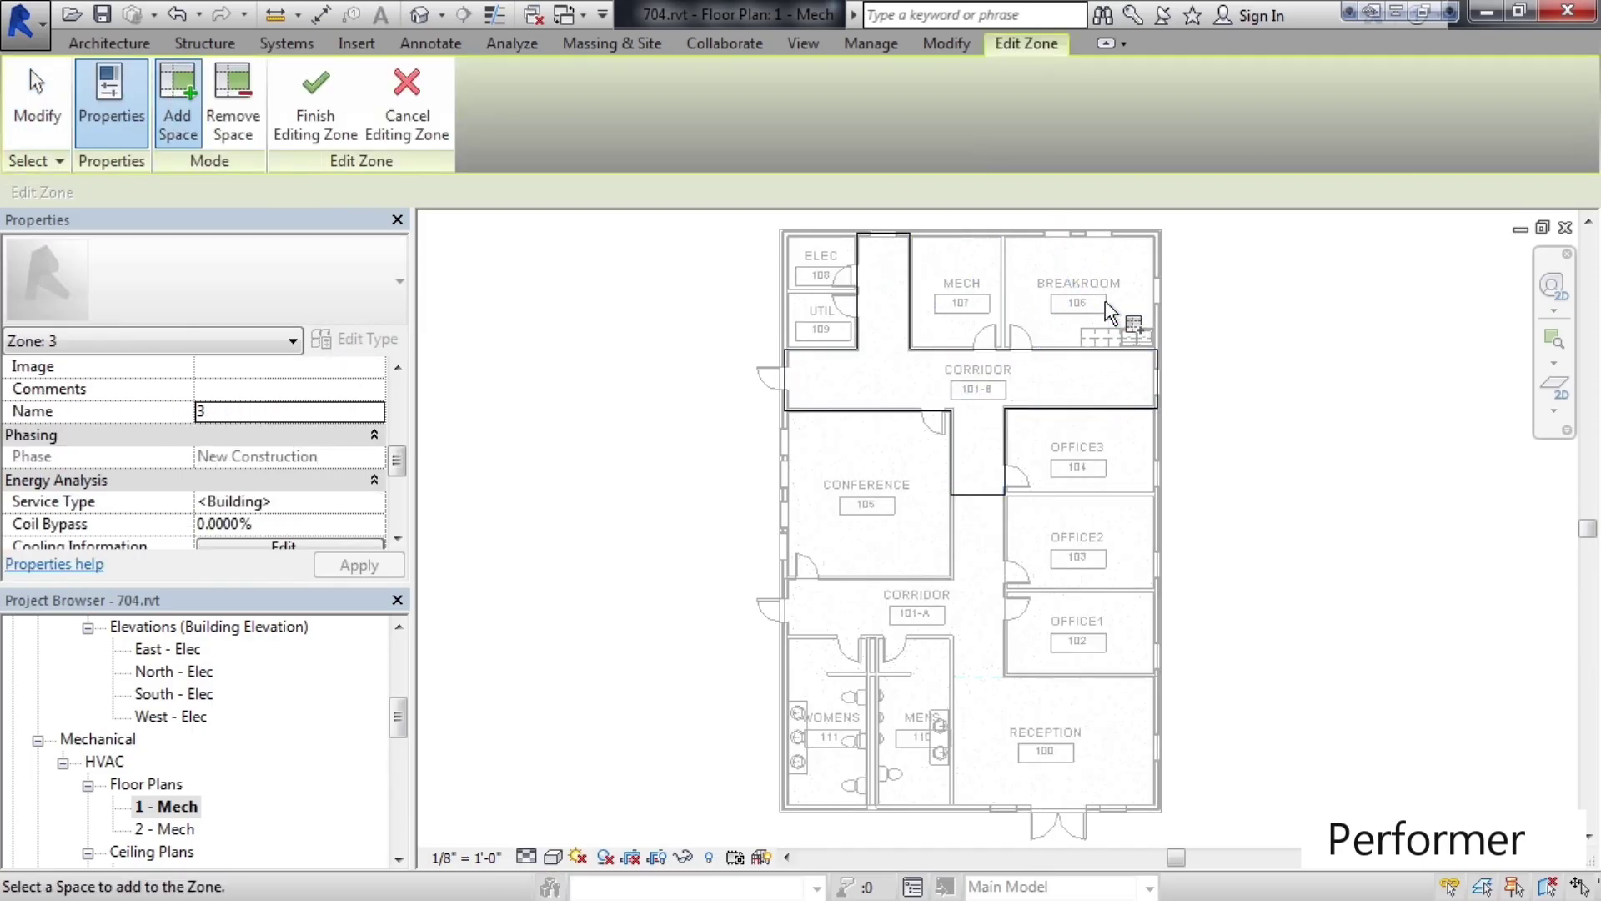
left_click(953, 301)
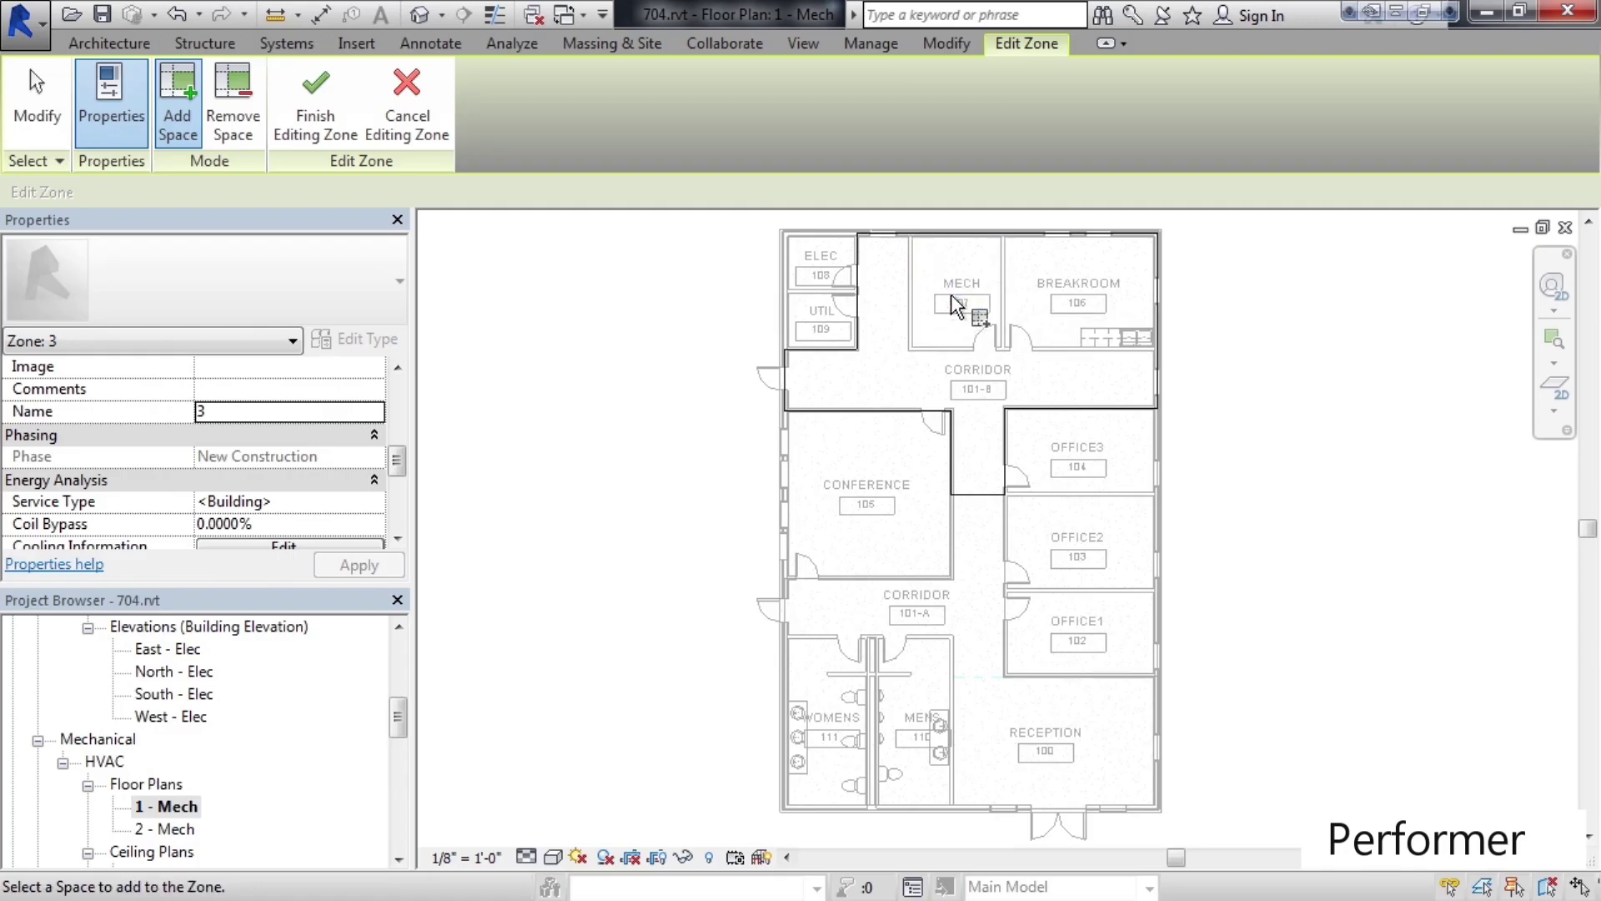
left_click(826, 271)
left_click(311, 134)
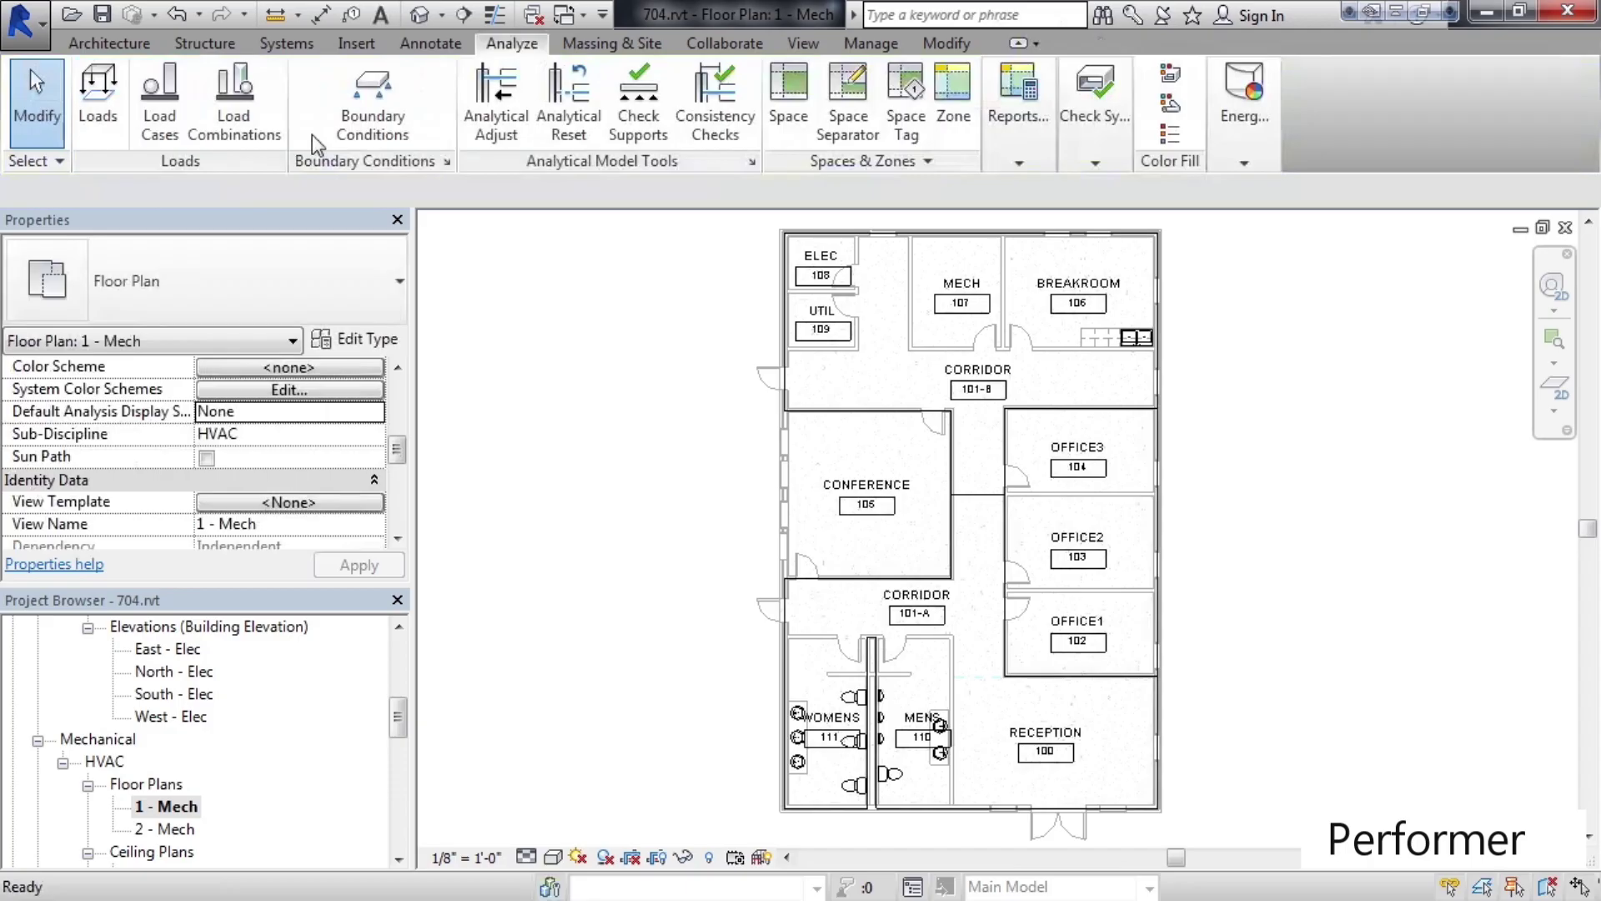
Create a fourth HVAC zone containing only the CONFERENCE space
left_click(968, 102)
left_click(869, 498)
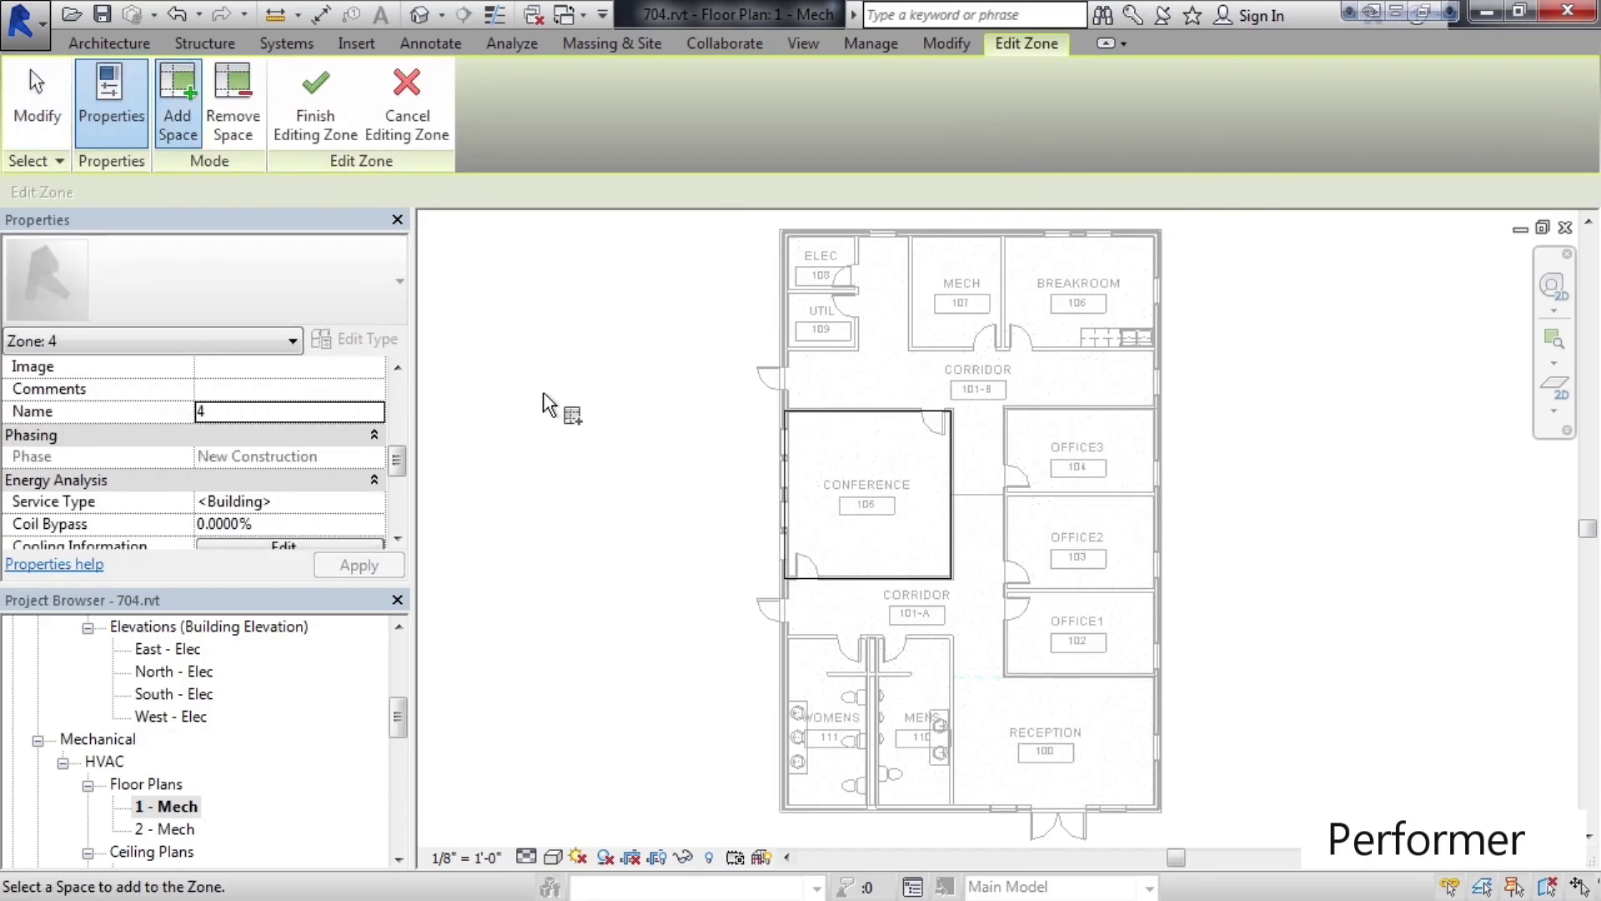
left_click(312, 136)
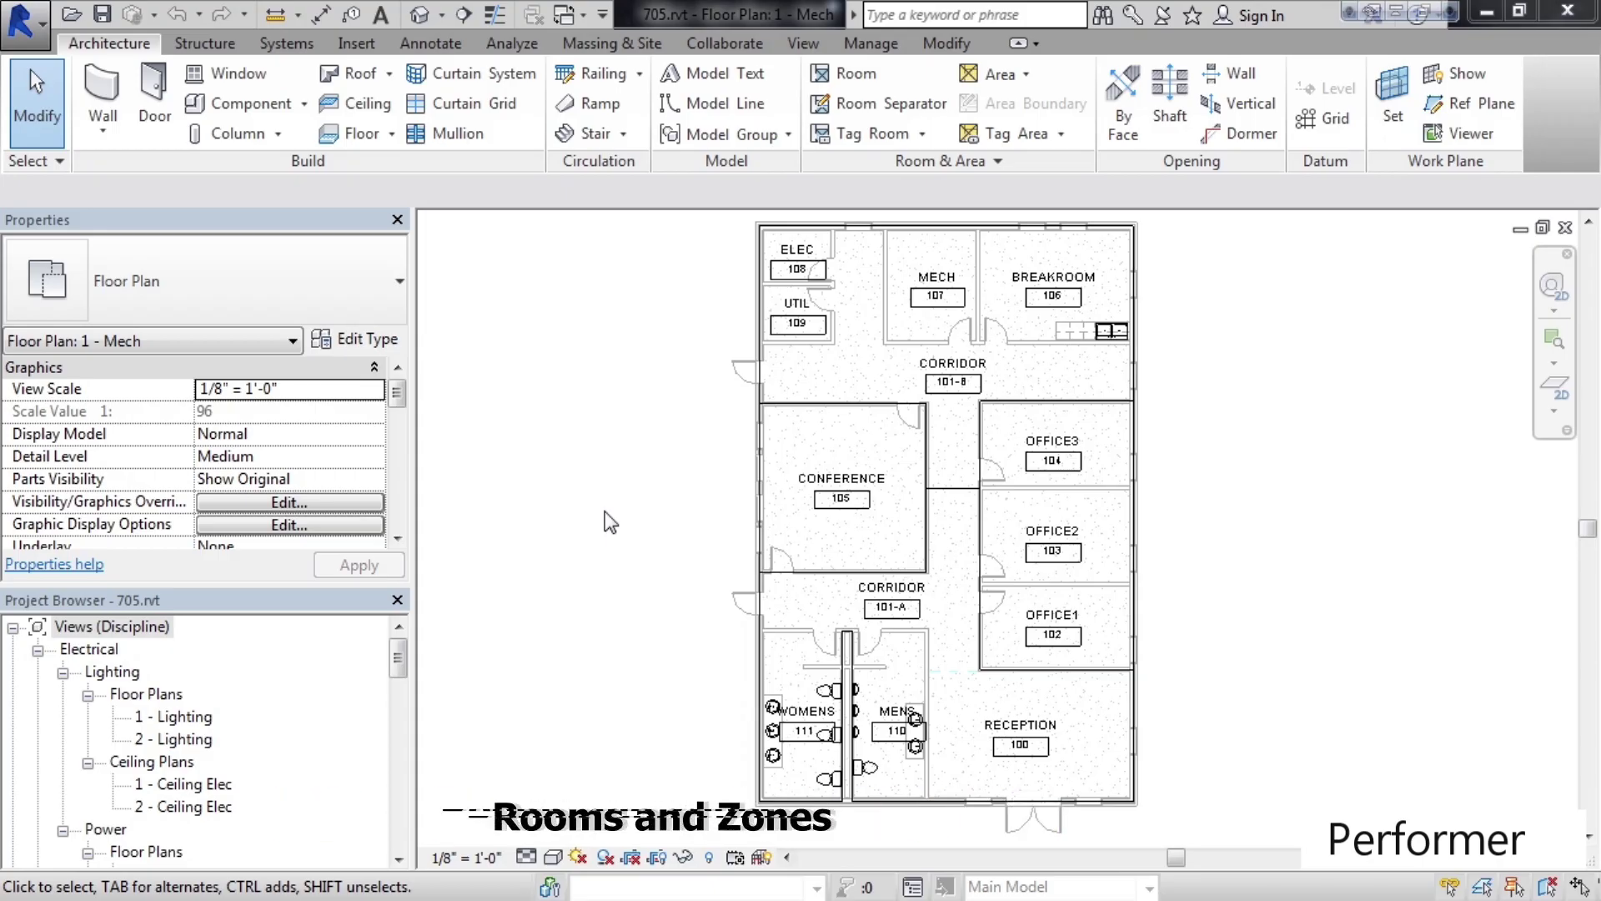
Examine the zone perimeters and gross areas in the HVAC Zone Schedule and return to the 1 - Mech floor plan
left_click(401, 663)
left_click_drag(401, 664, 393, 826)
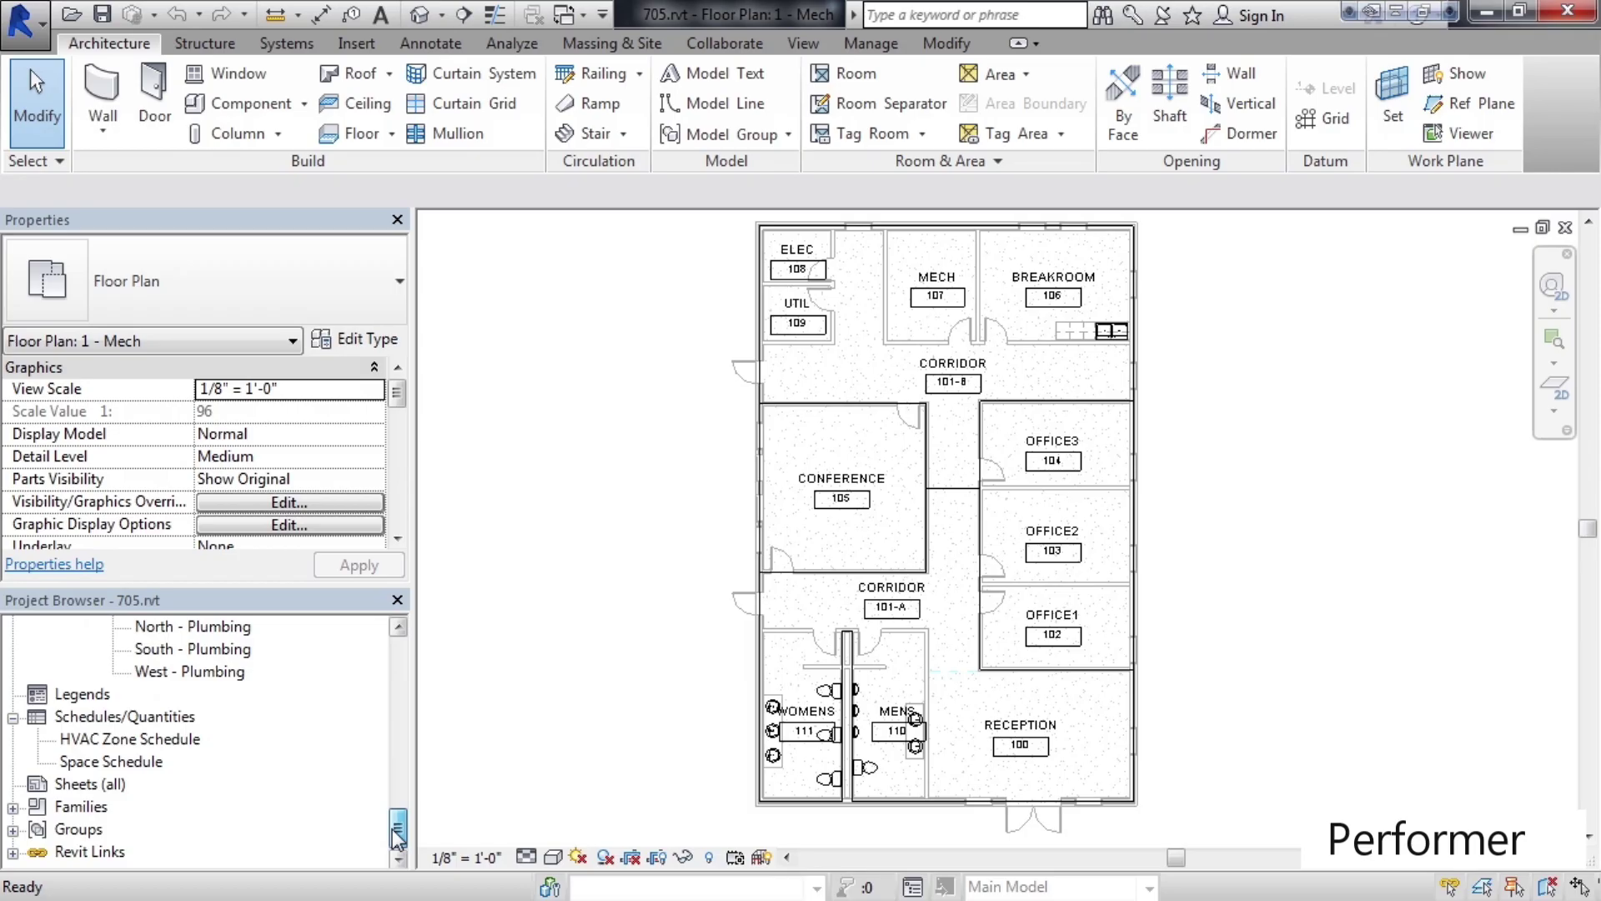
double_click(105, 740)
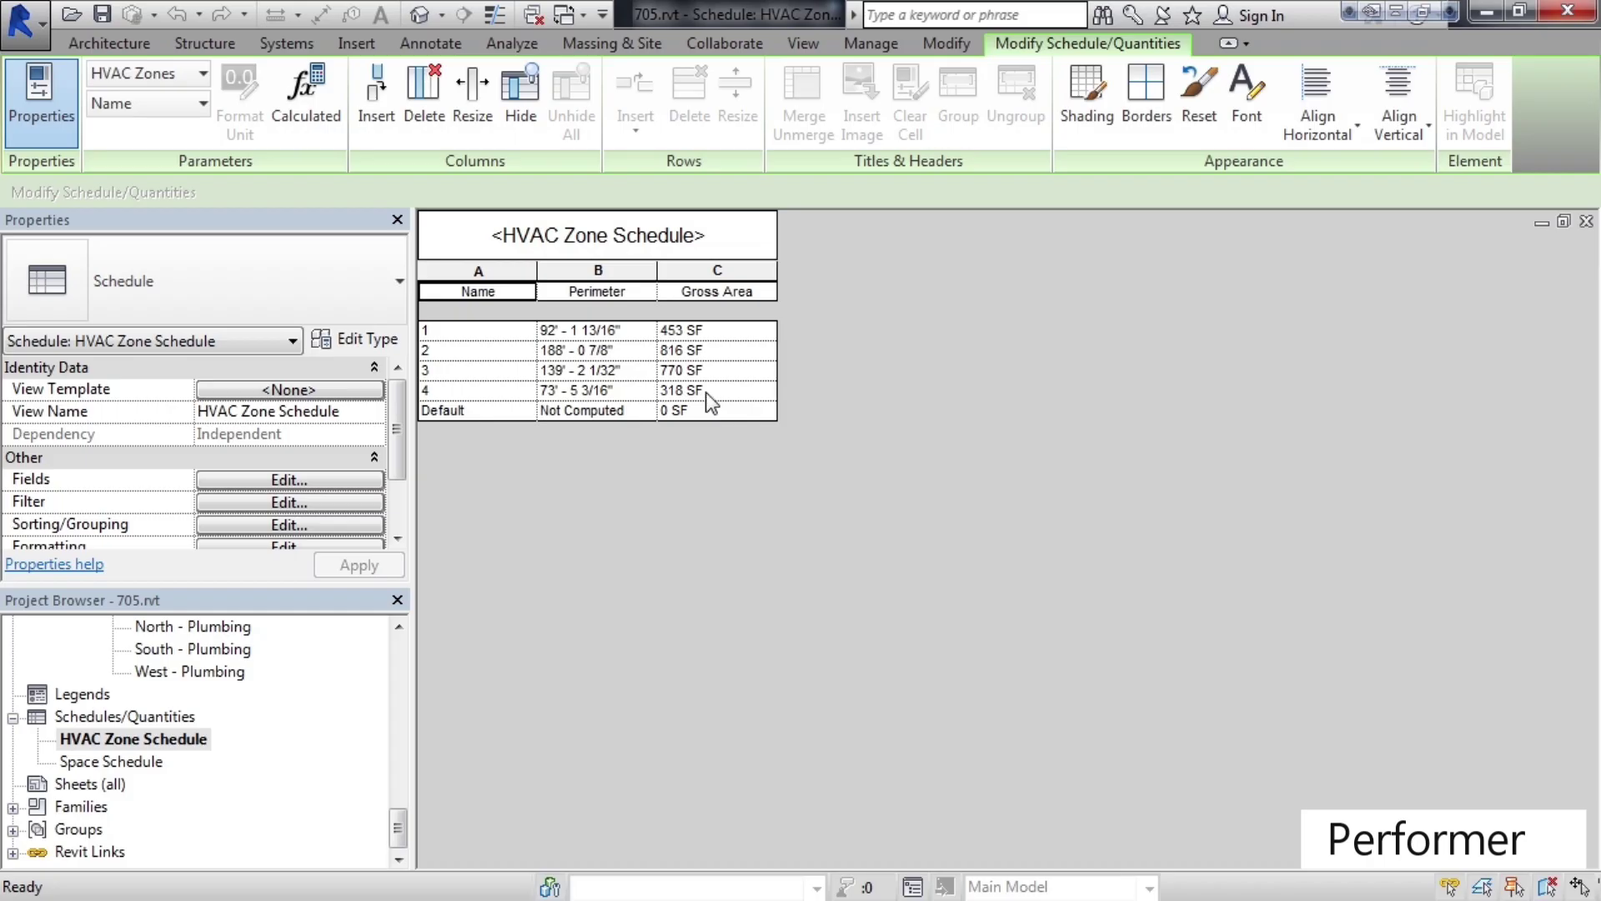
left_click_drag(400, 837, 399, 722)
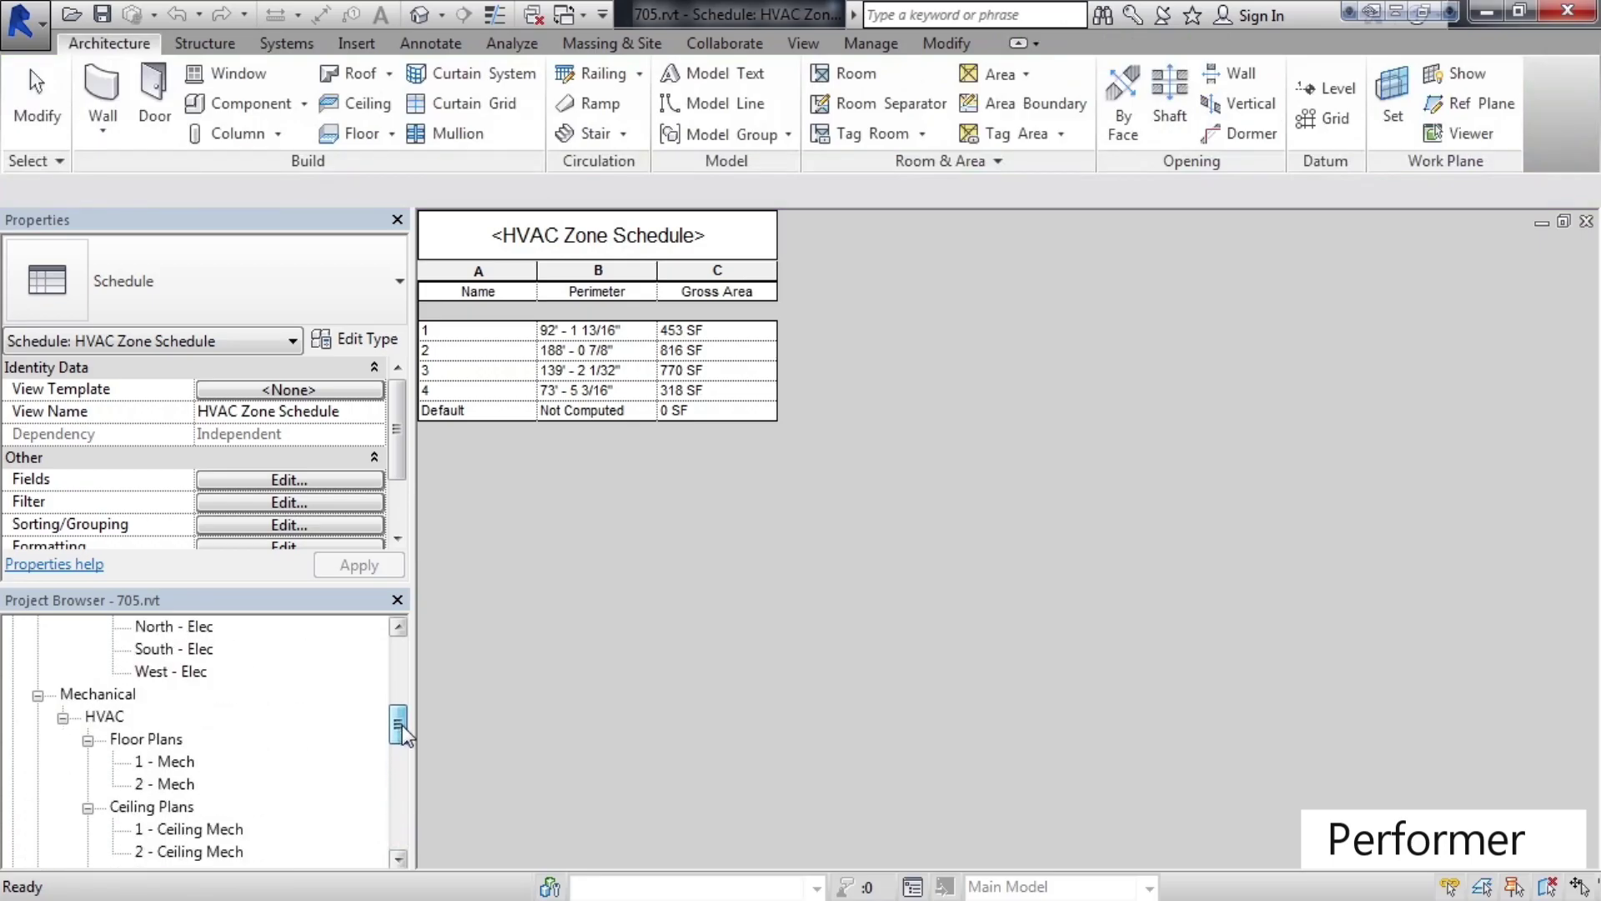
double_click(164, 763)
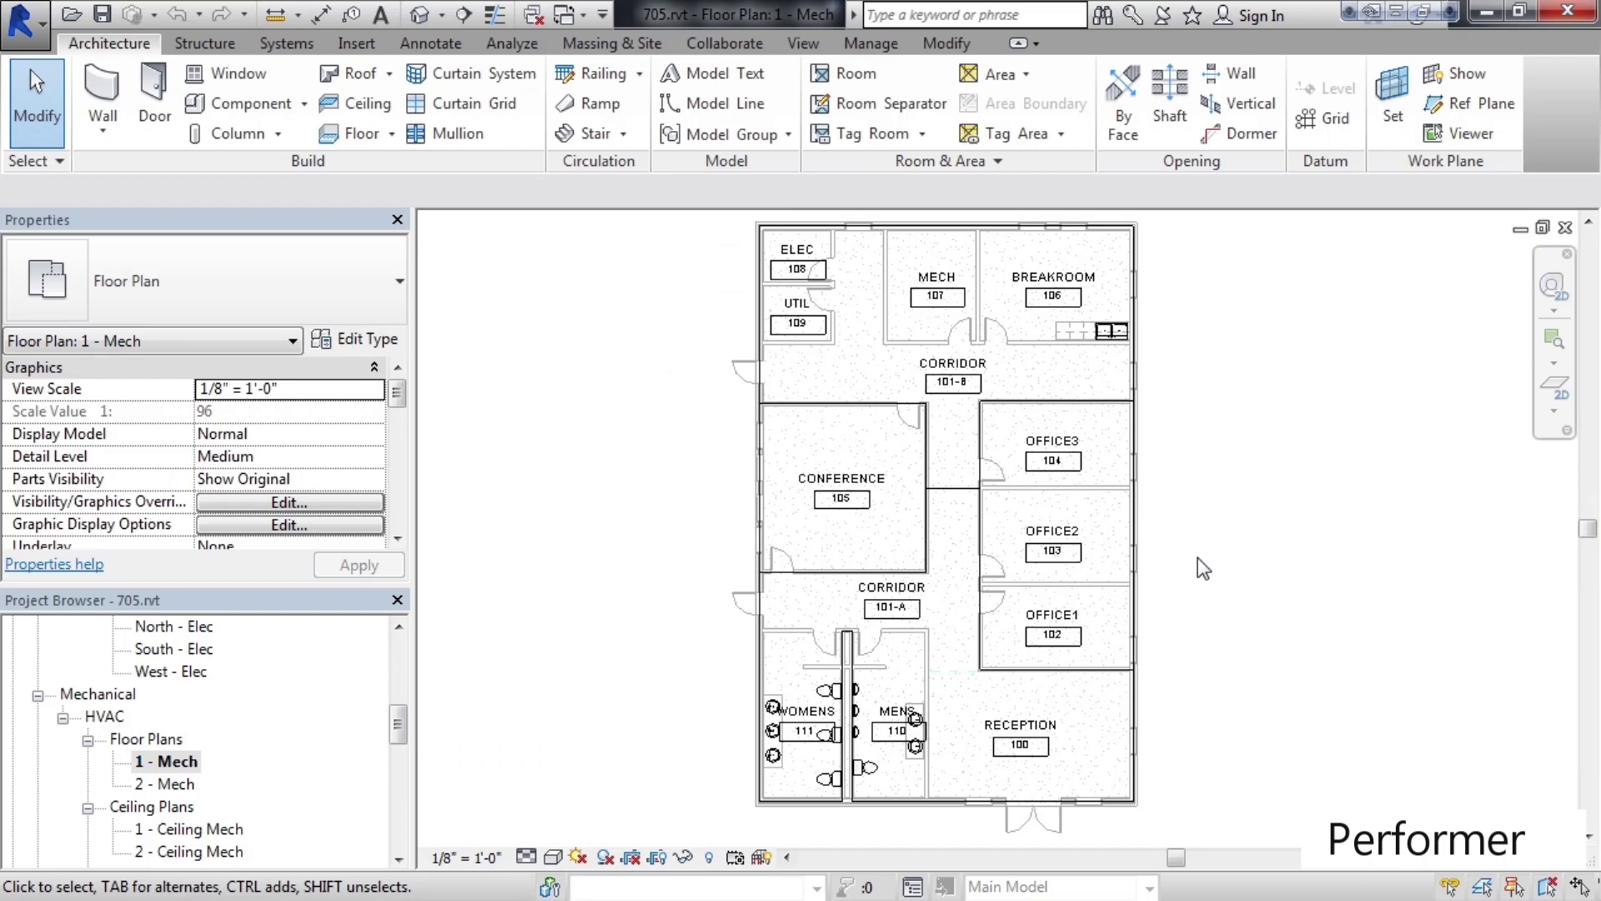
Display the System Browser beside the 1 - Mech floor plan
left_click(805, 46)
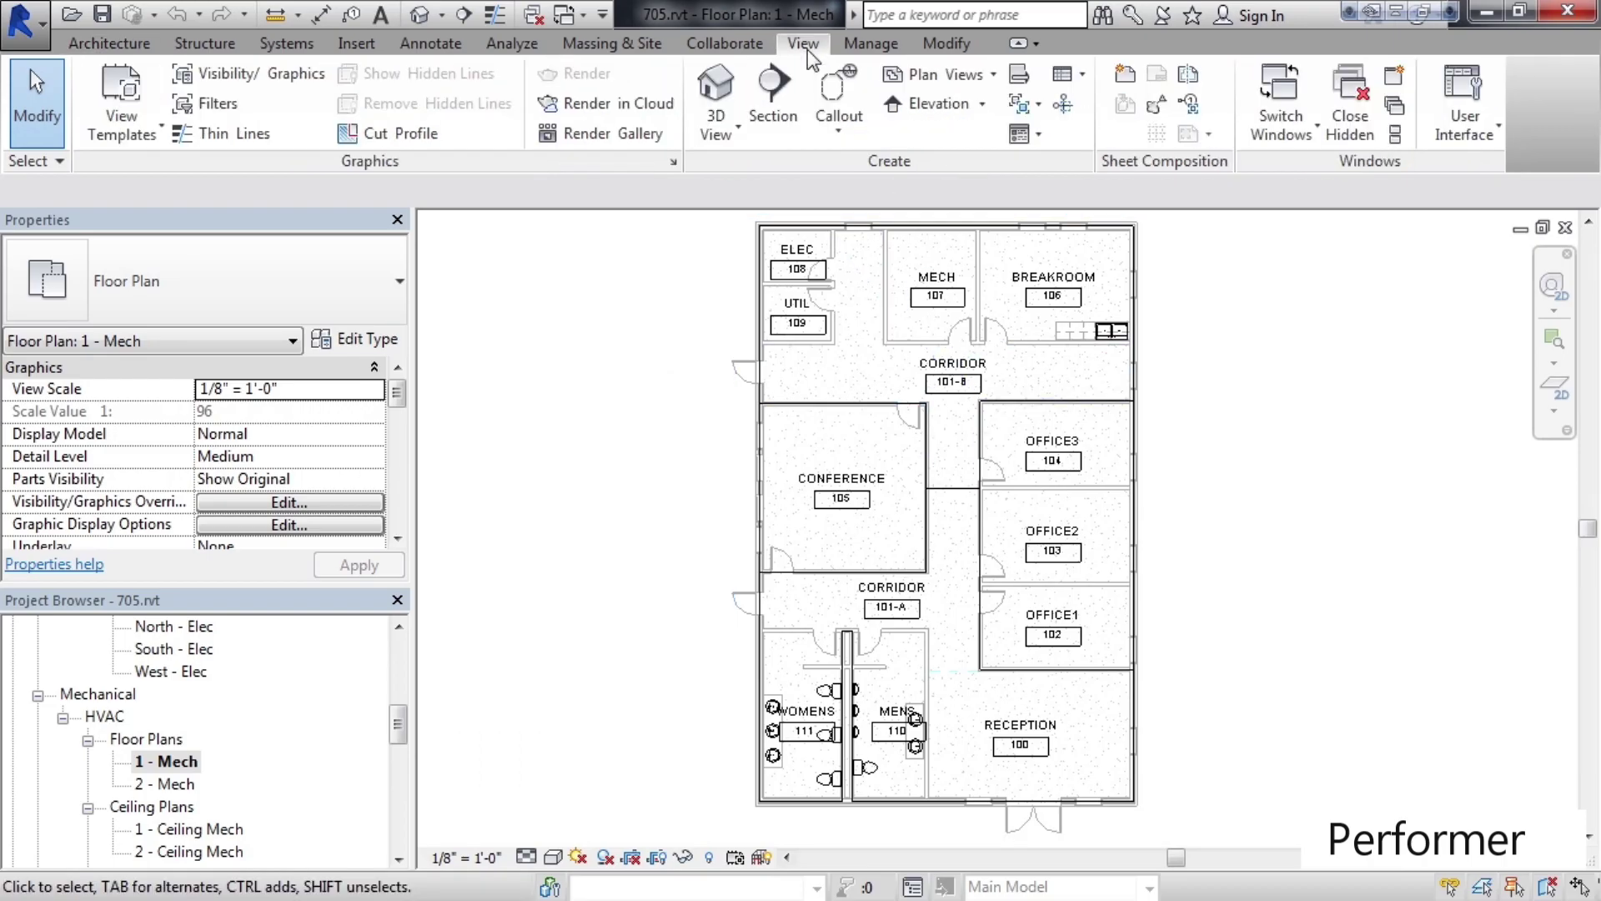
left_click(1459, 133)
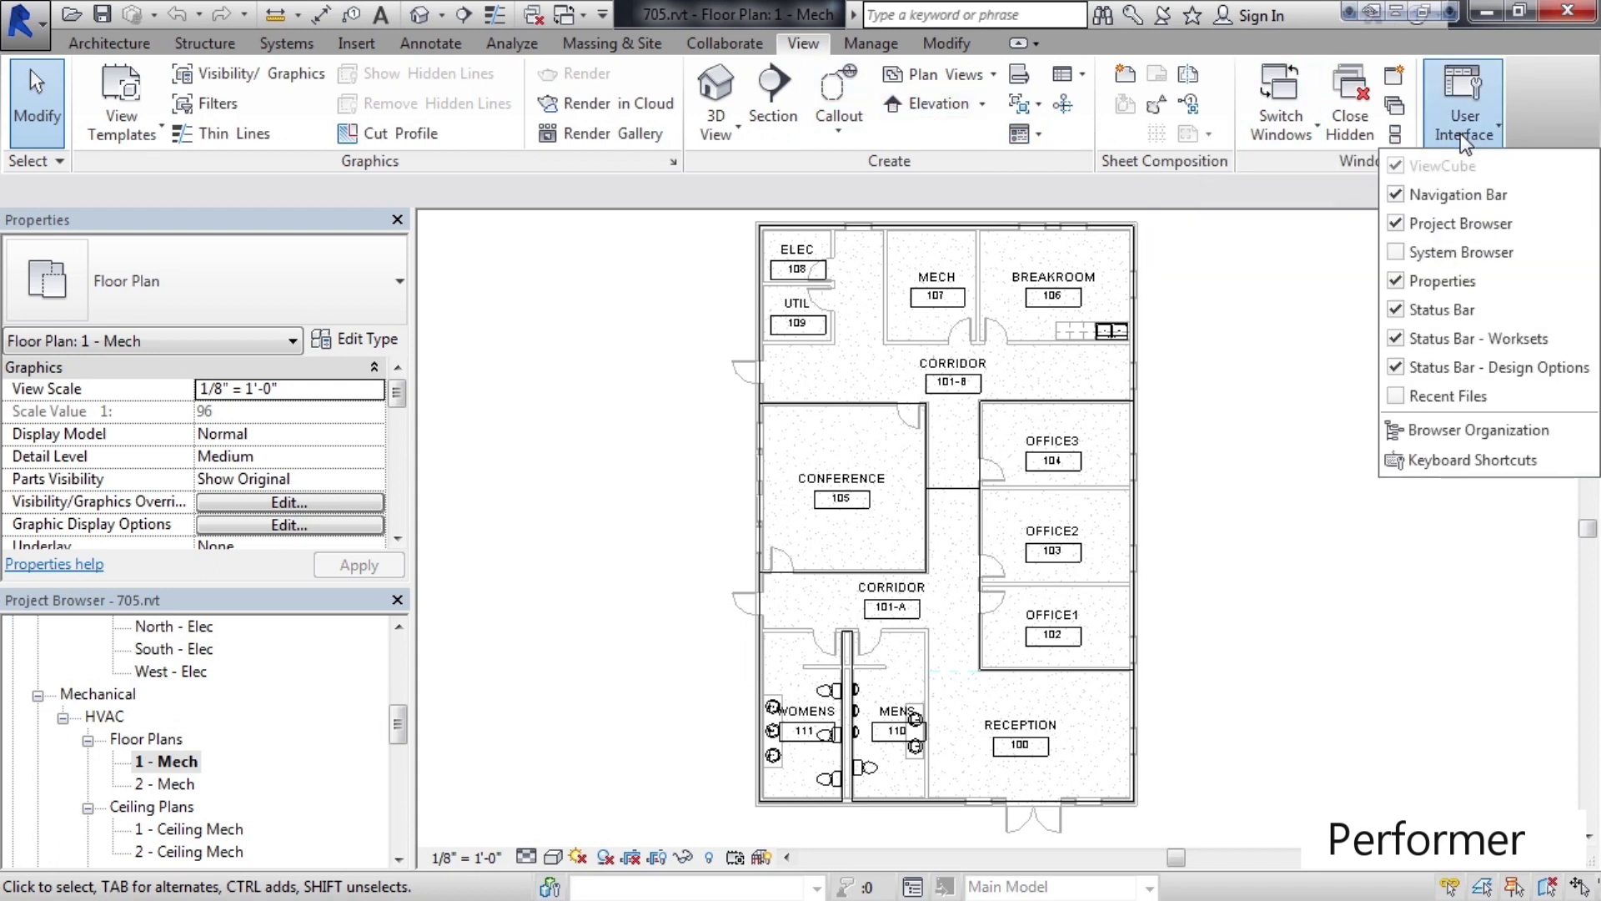
left_click(1403, 252)
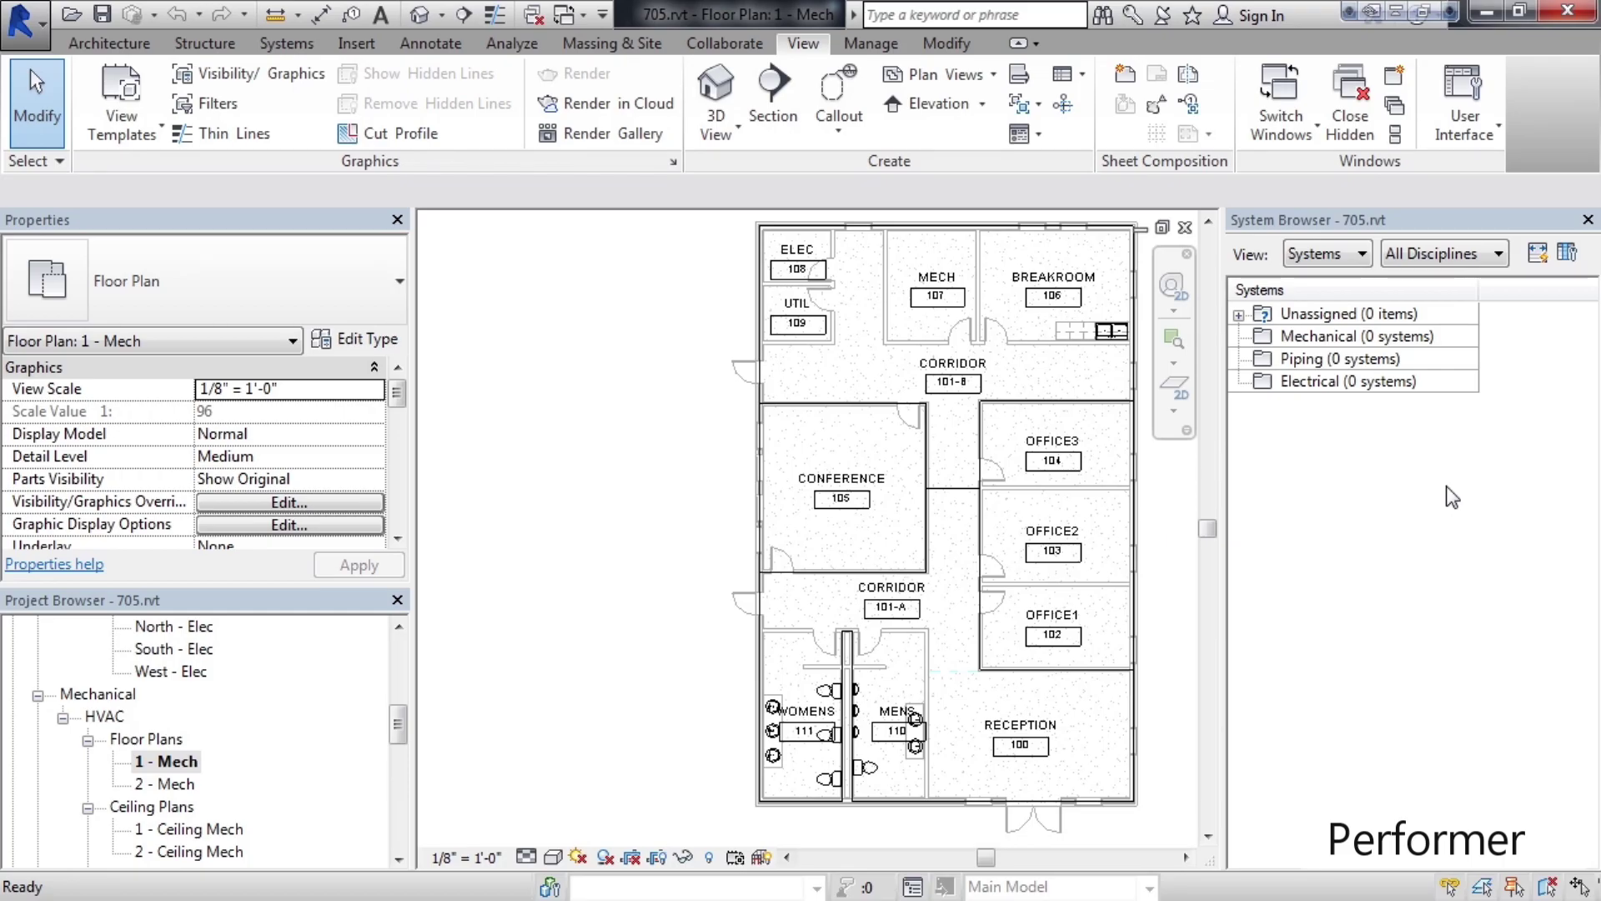
Look at the Piping and Mechanical system entries and switch the System Browser to list zones
left_click(1372, 361)
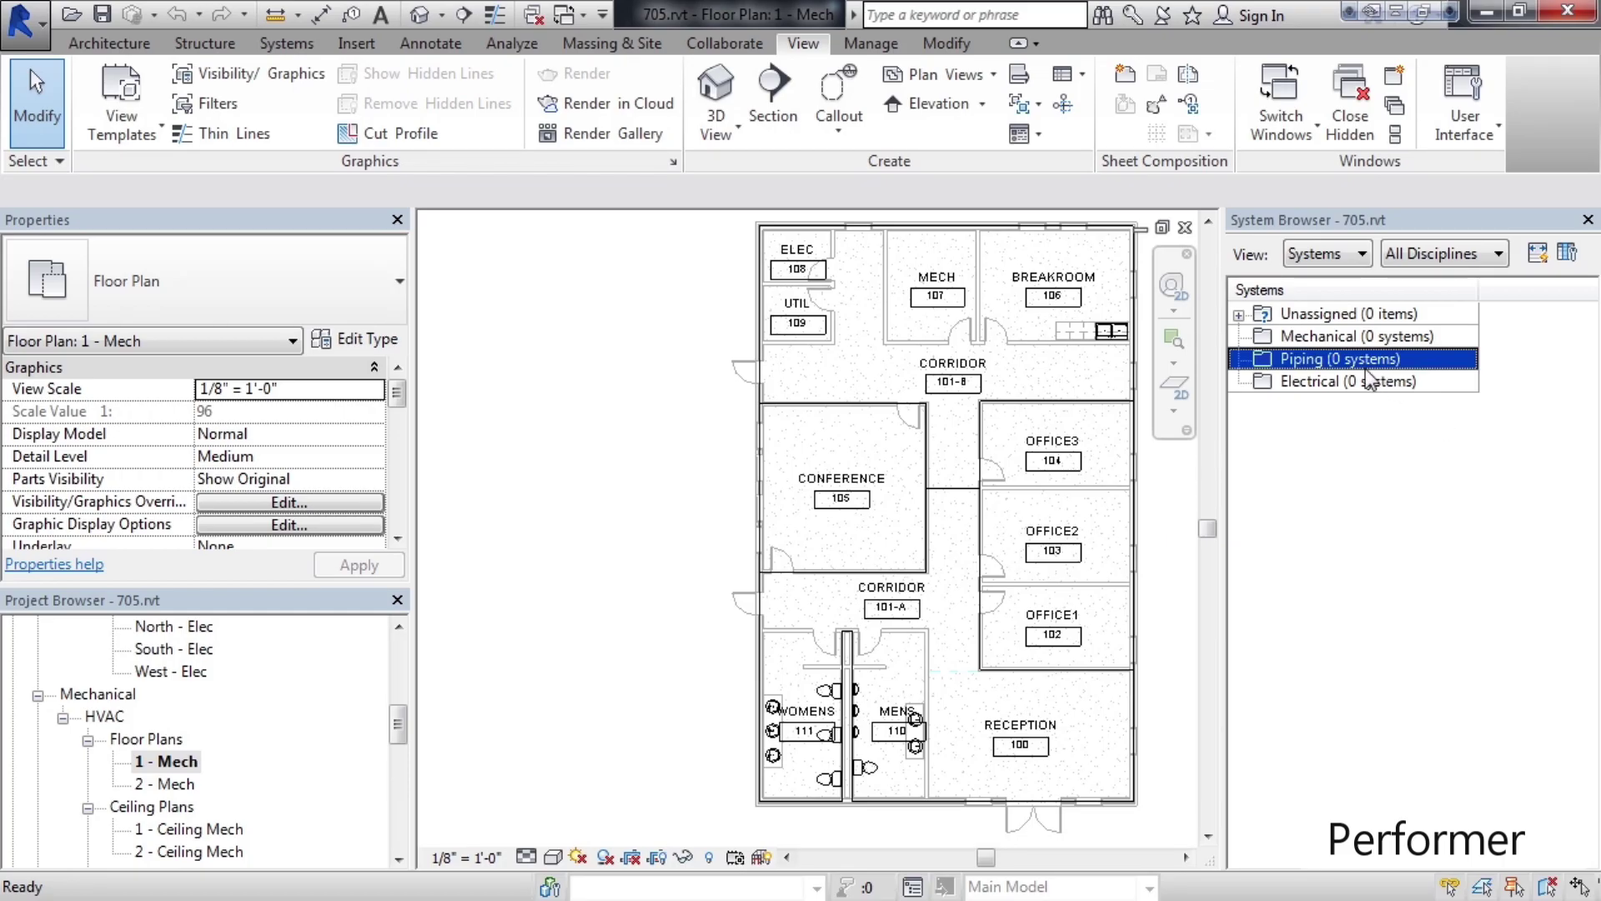
left_click(1321, 340)
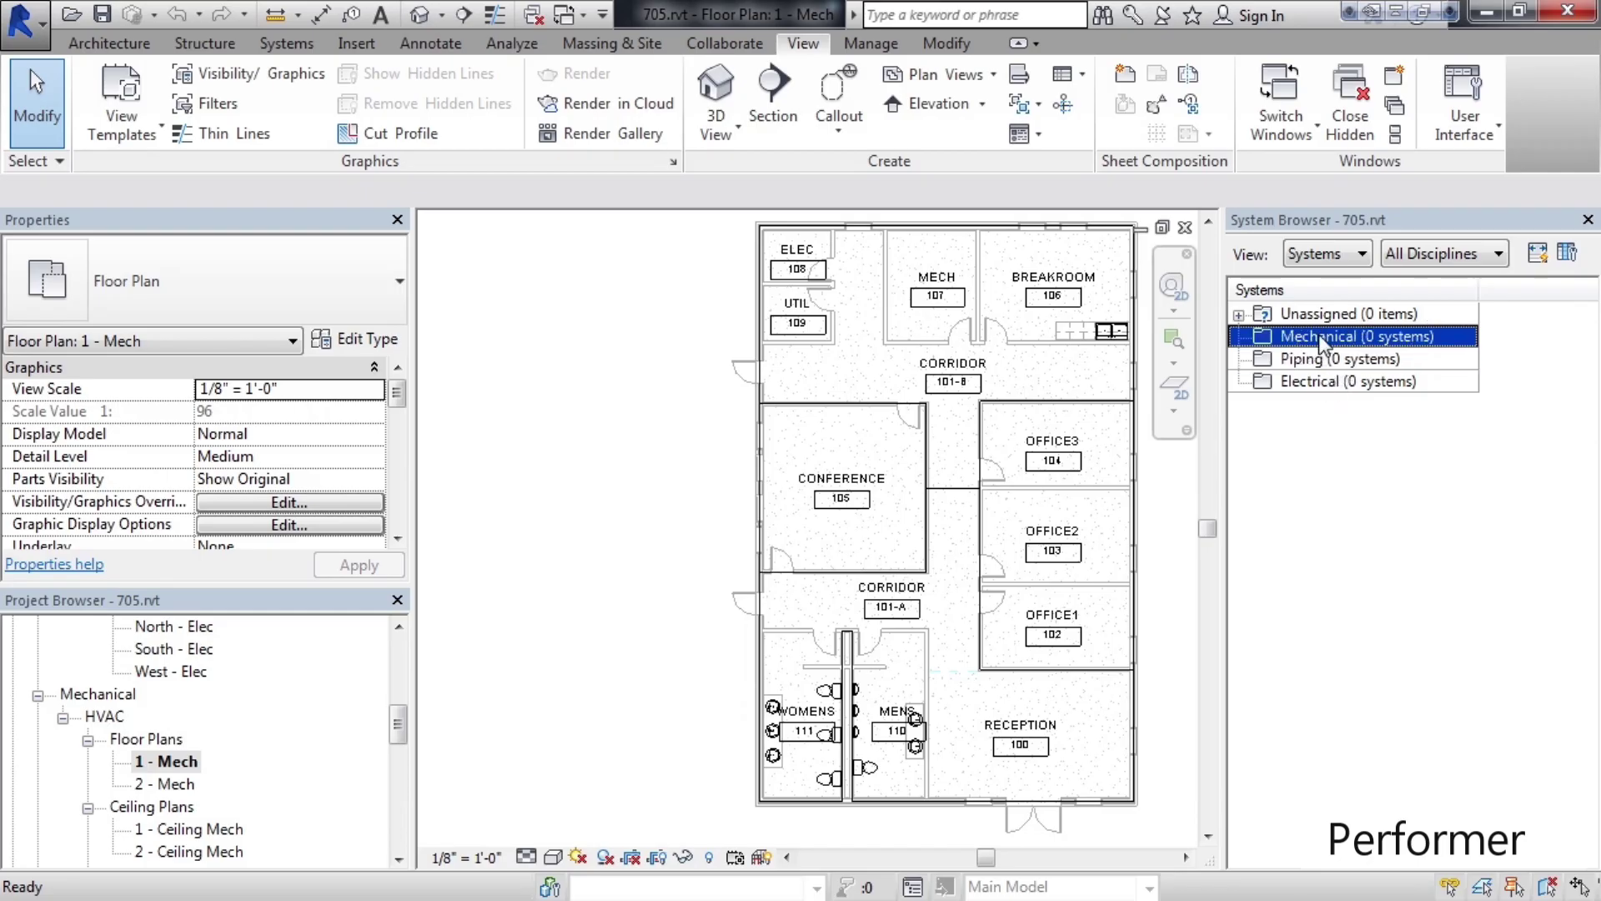
left_click(1323, 343, "ctrl")
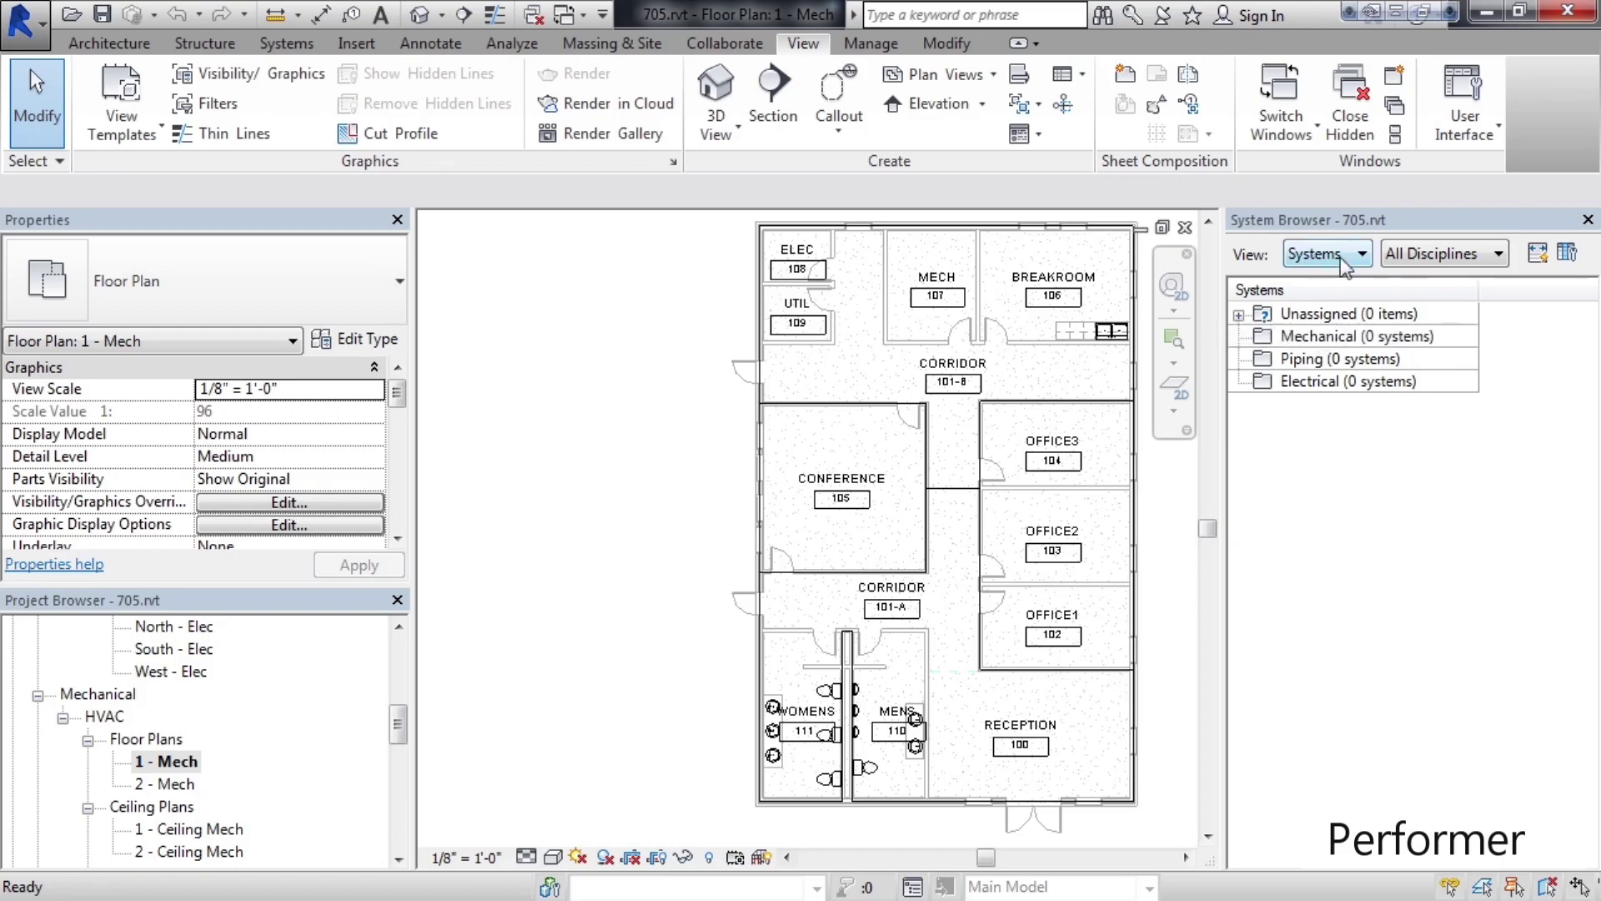
left_click(1351, 254)
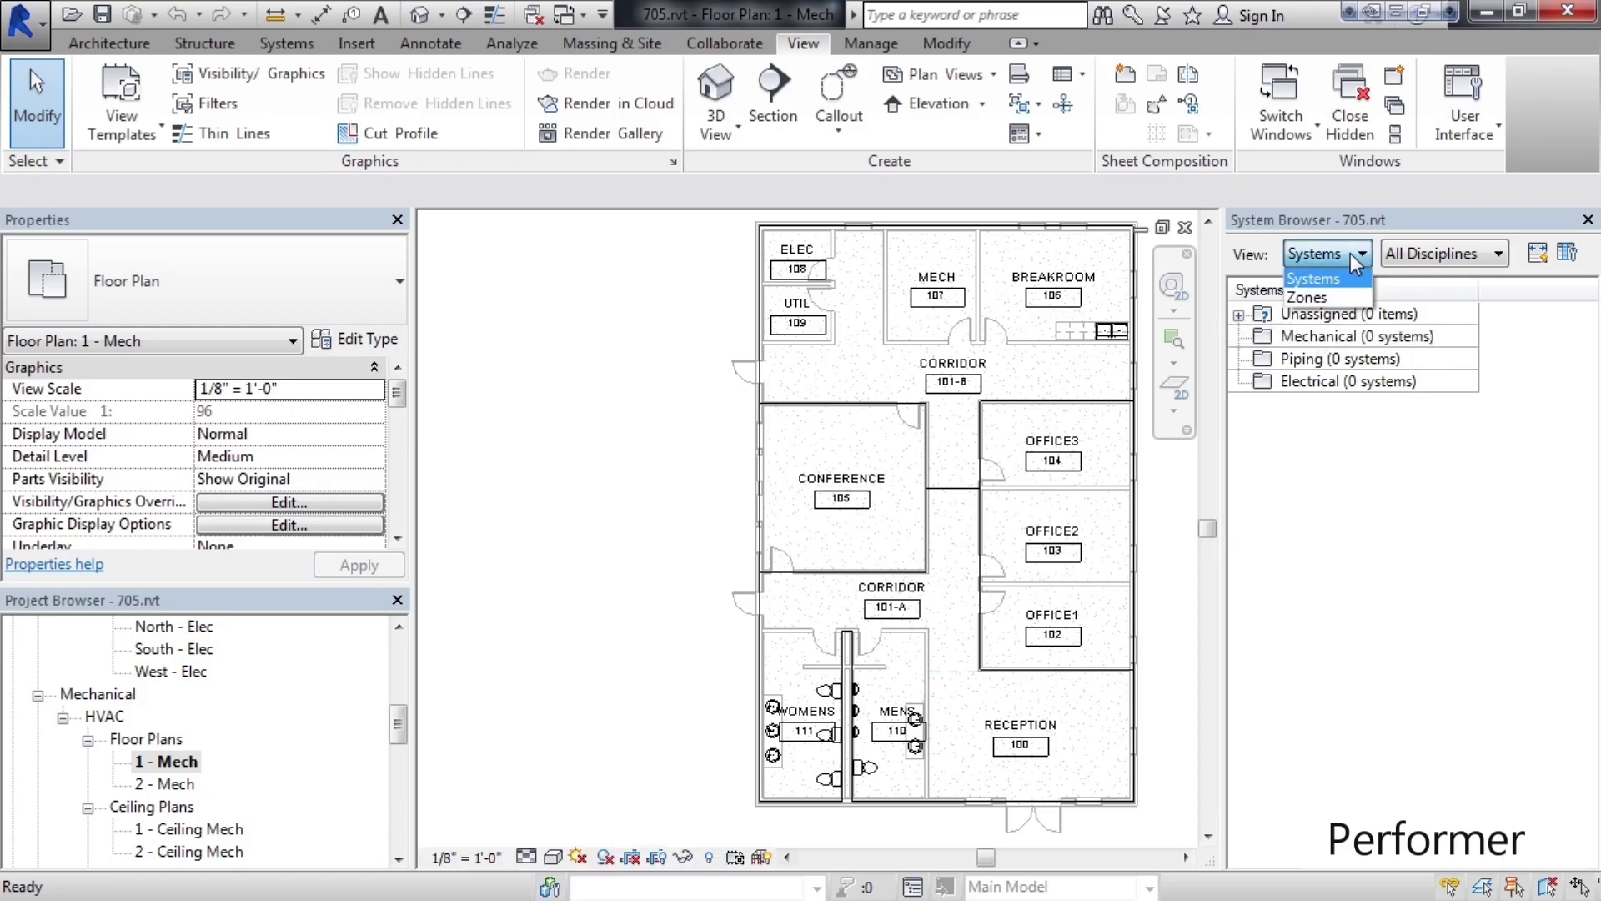
left_click(1325, 298)
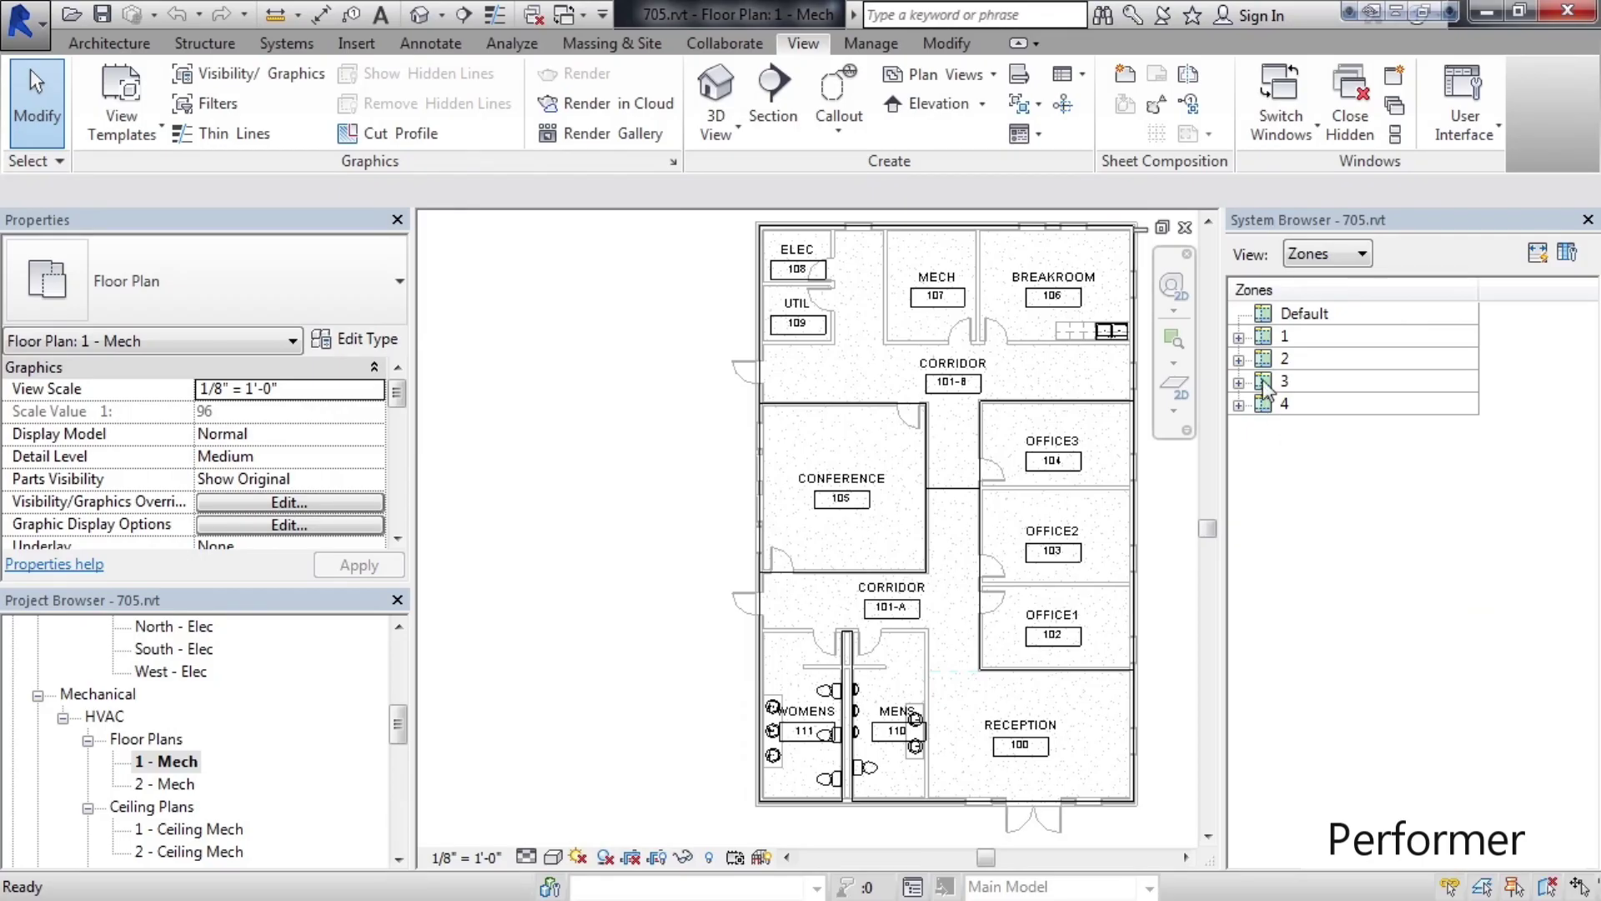
Expand zone 1 in the System Browser and highlight its OFFICE1, OFFICE2 and OFFICE3 spaces in the plan
left_click(1240, 338)
left_click(1240, 338)
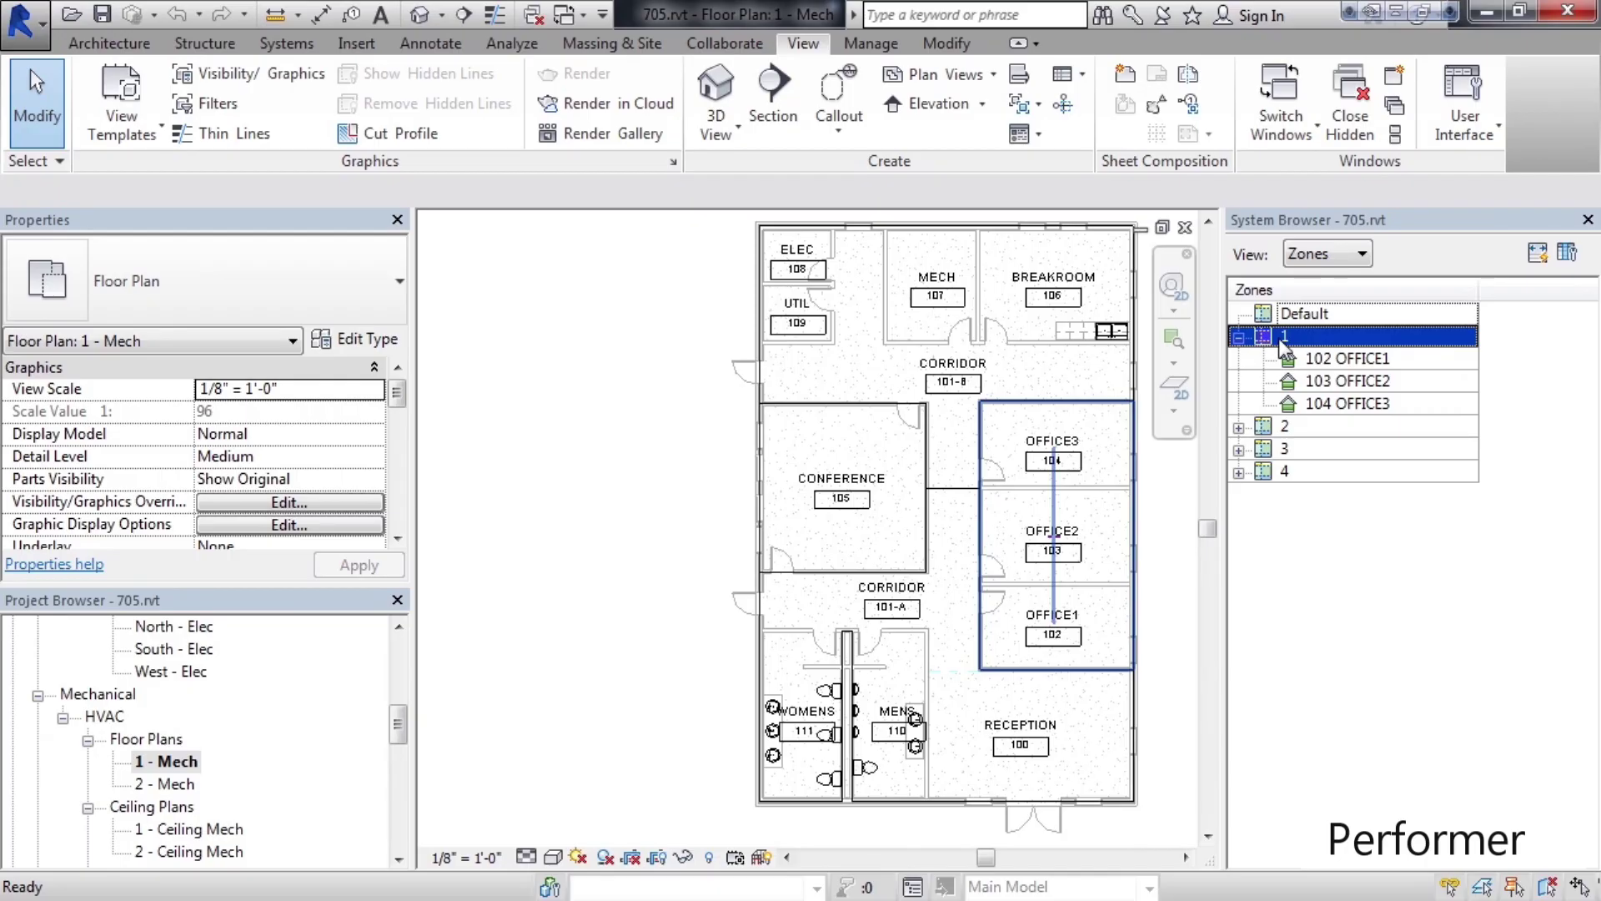
left_click(1329, 362)
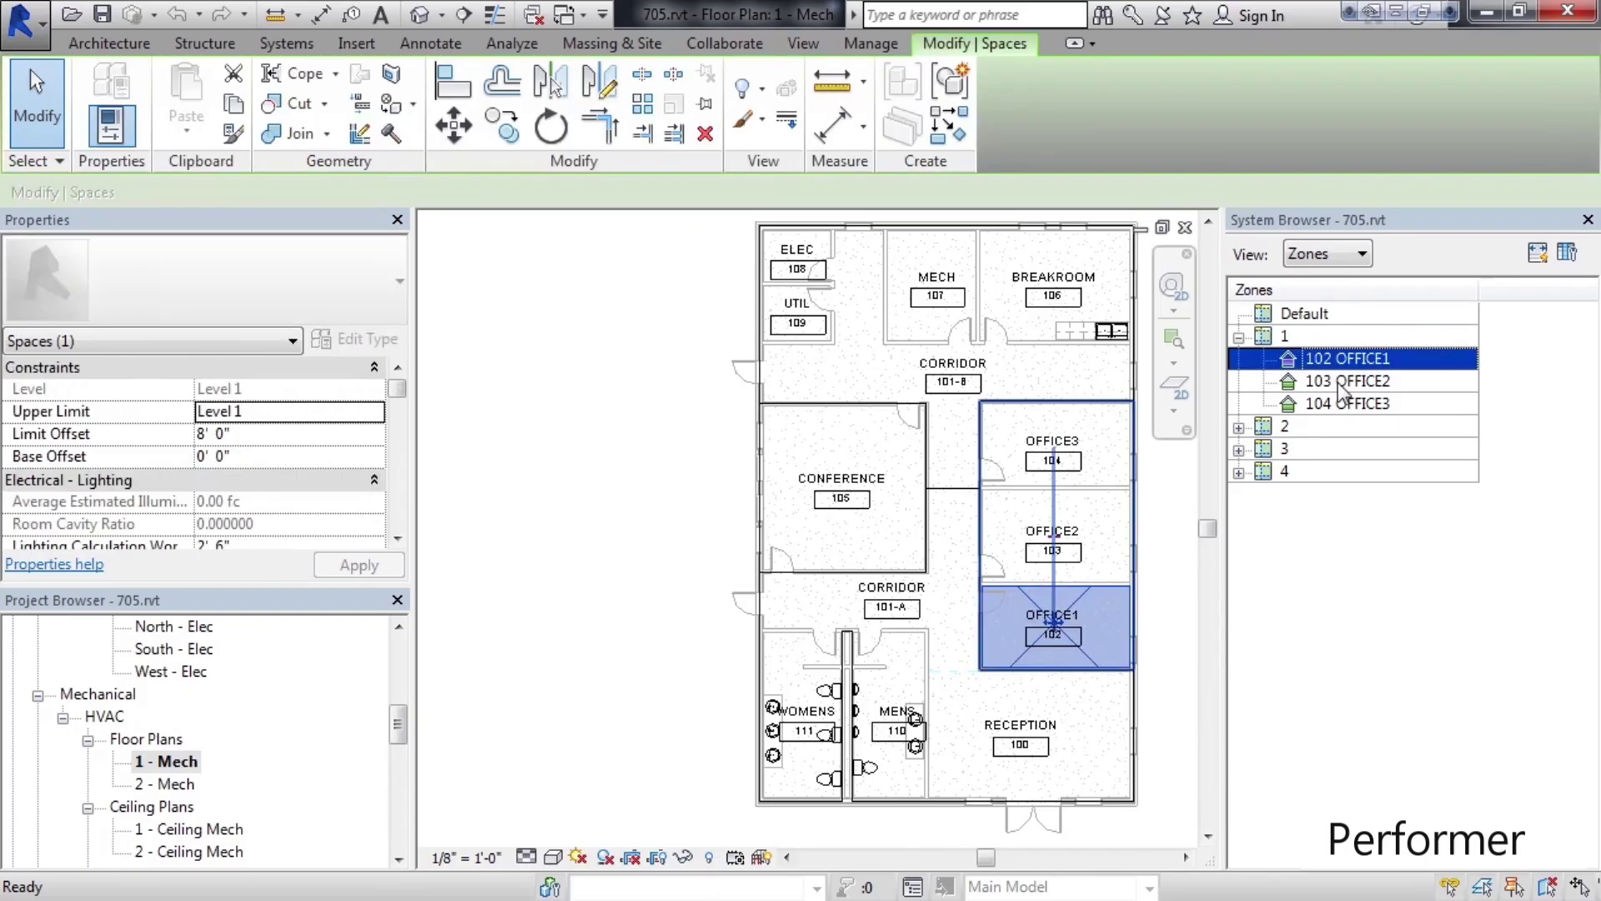
left_click(1344, 405)
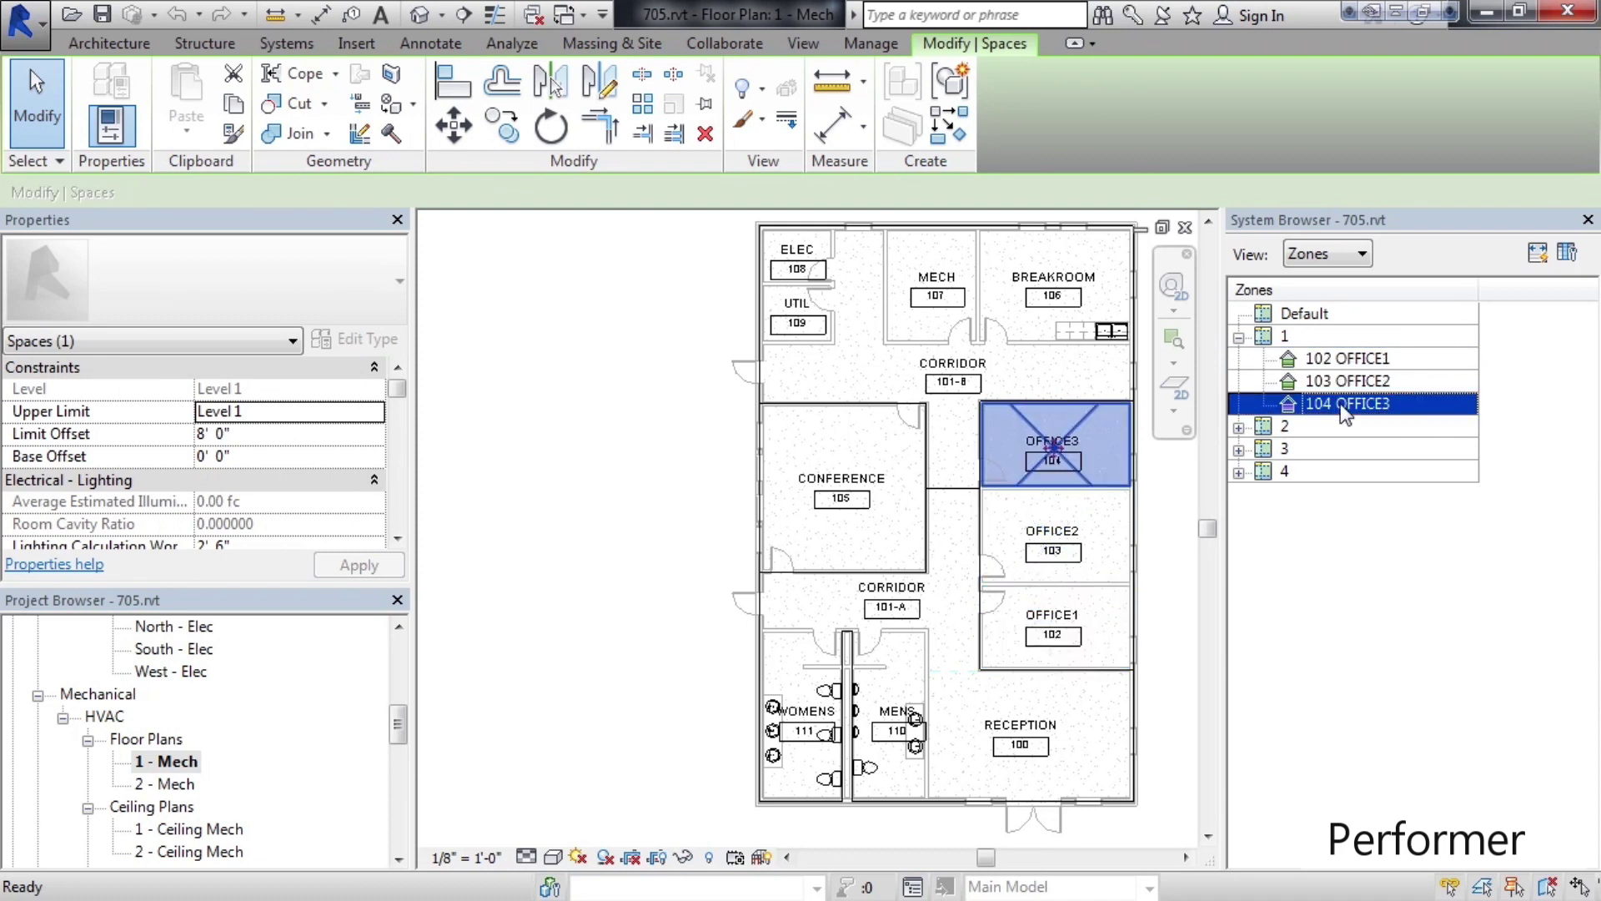
left_click(1334, 380)
left_click(1334, 362)
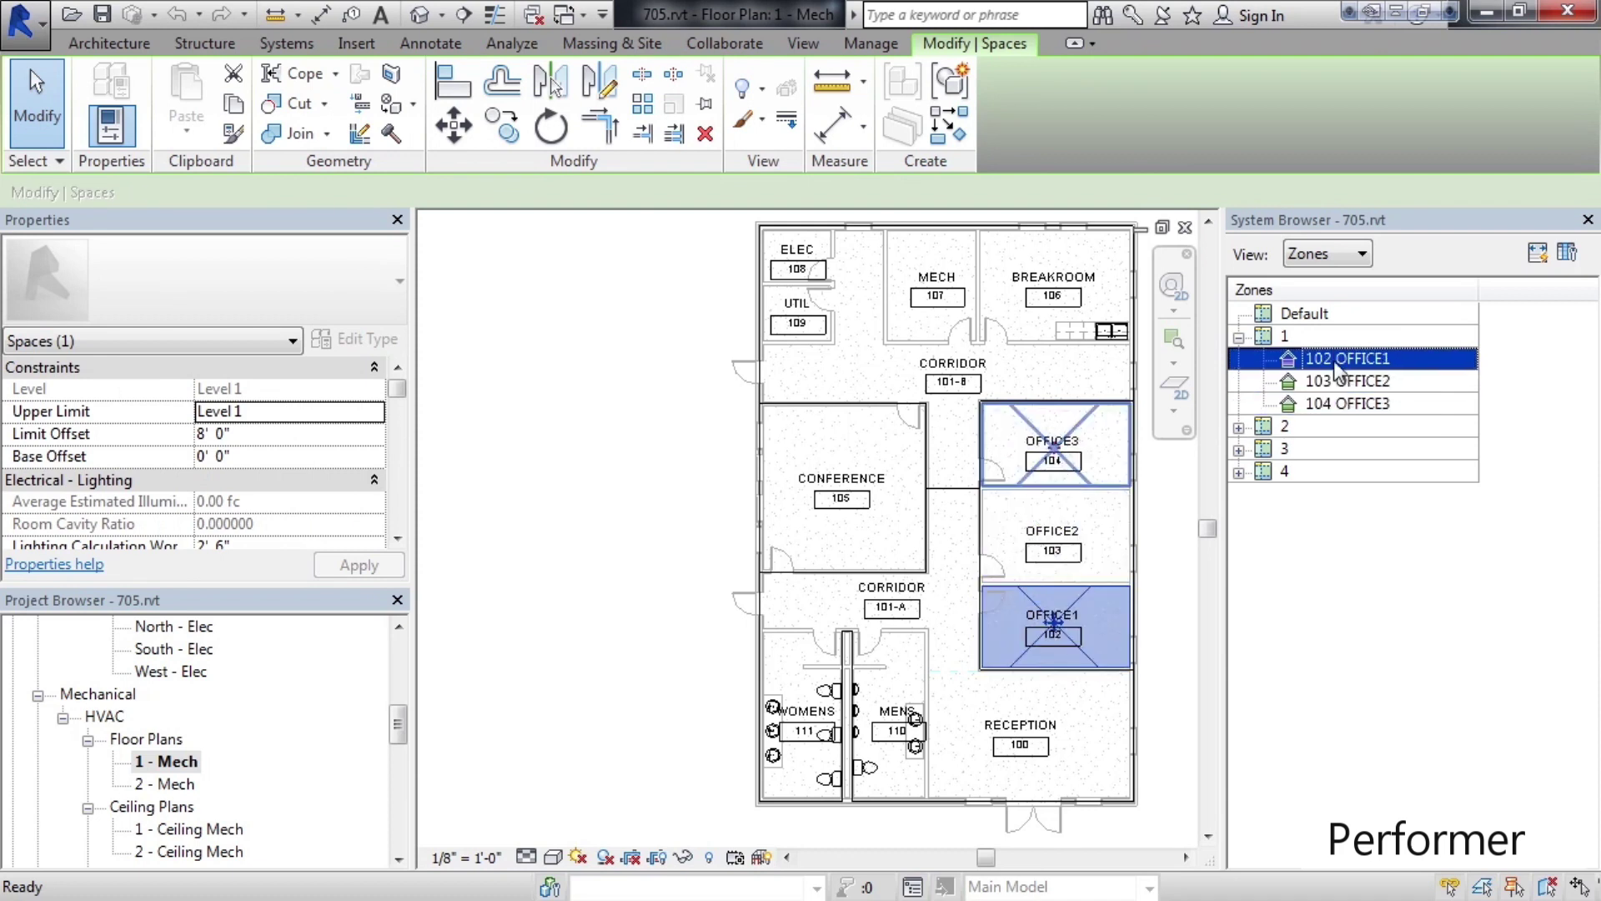
Expand zones 2, 3 and 4 in the System Browser and highlight each zone in the plan
left_click(1239, 426)
left_click(1285, 427)
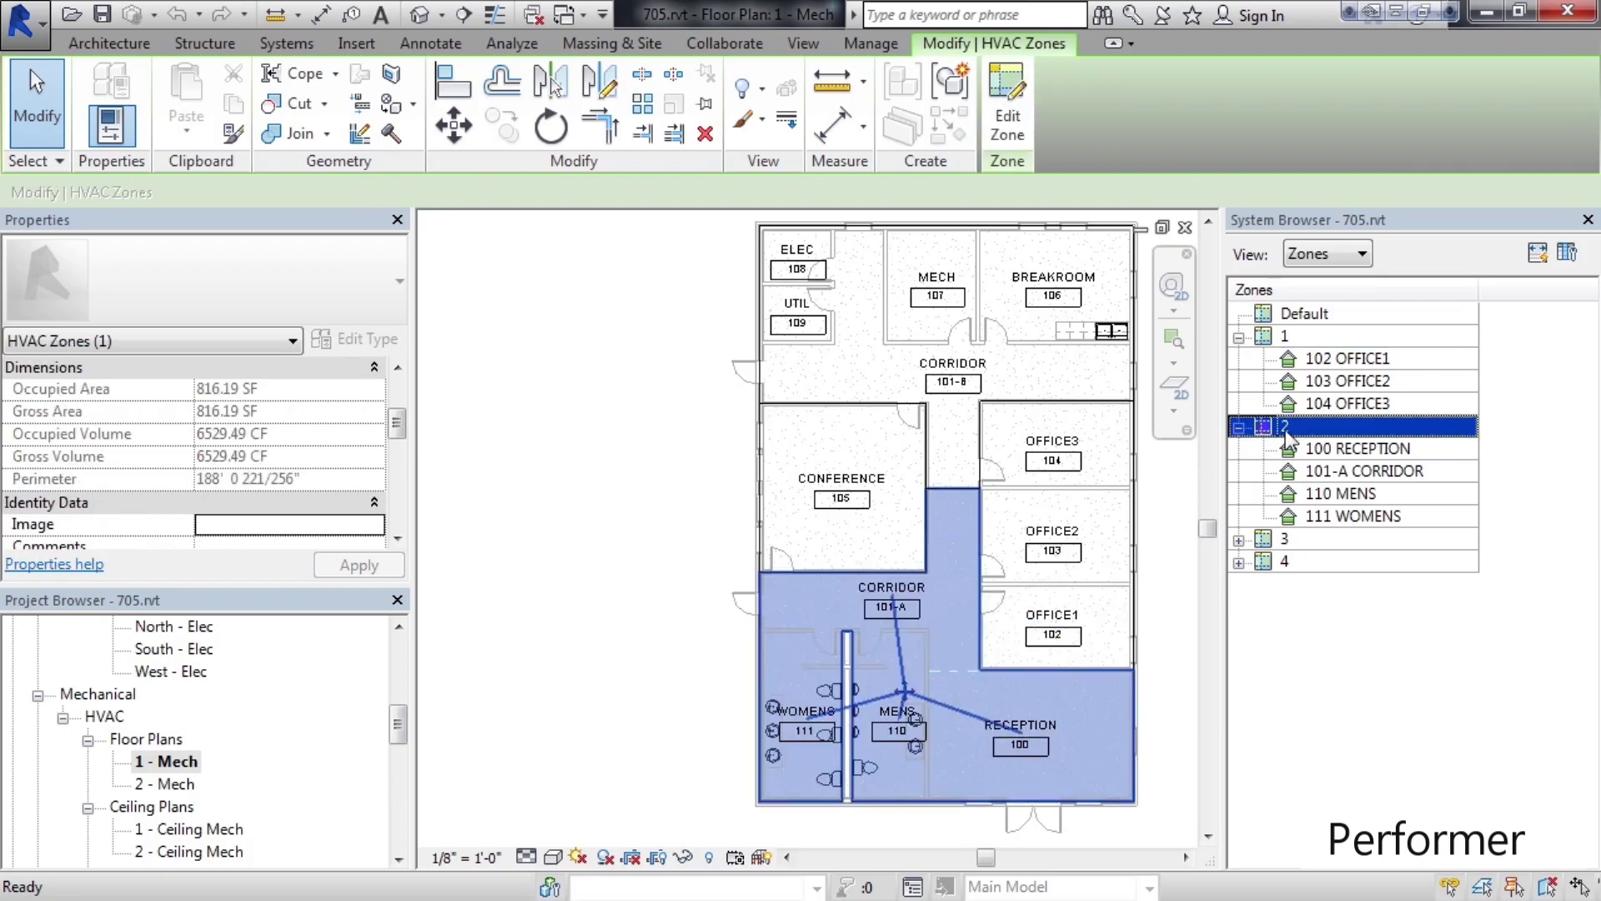
left_click(1244, 540)
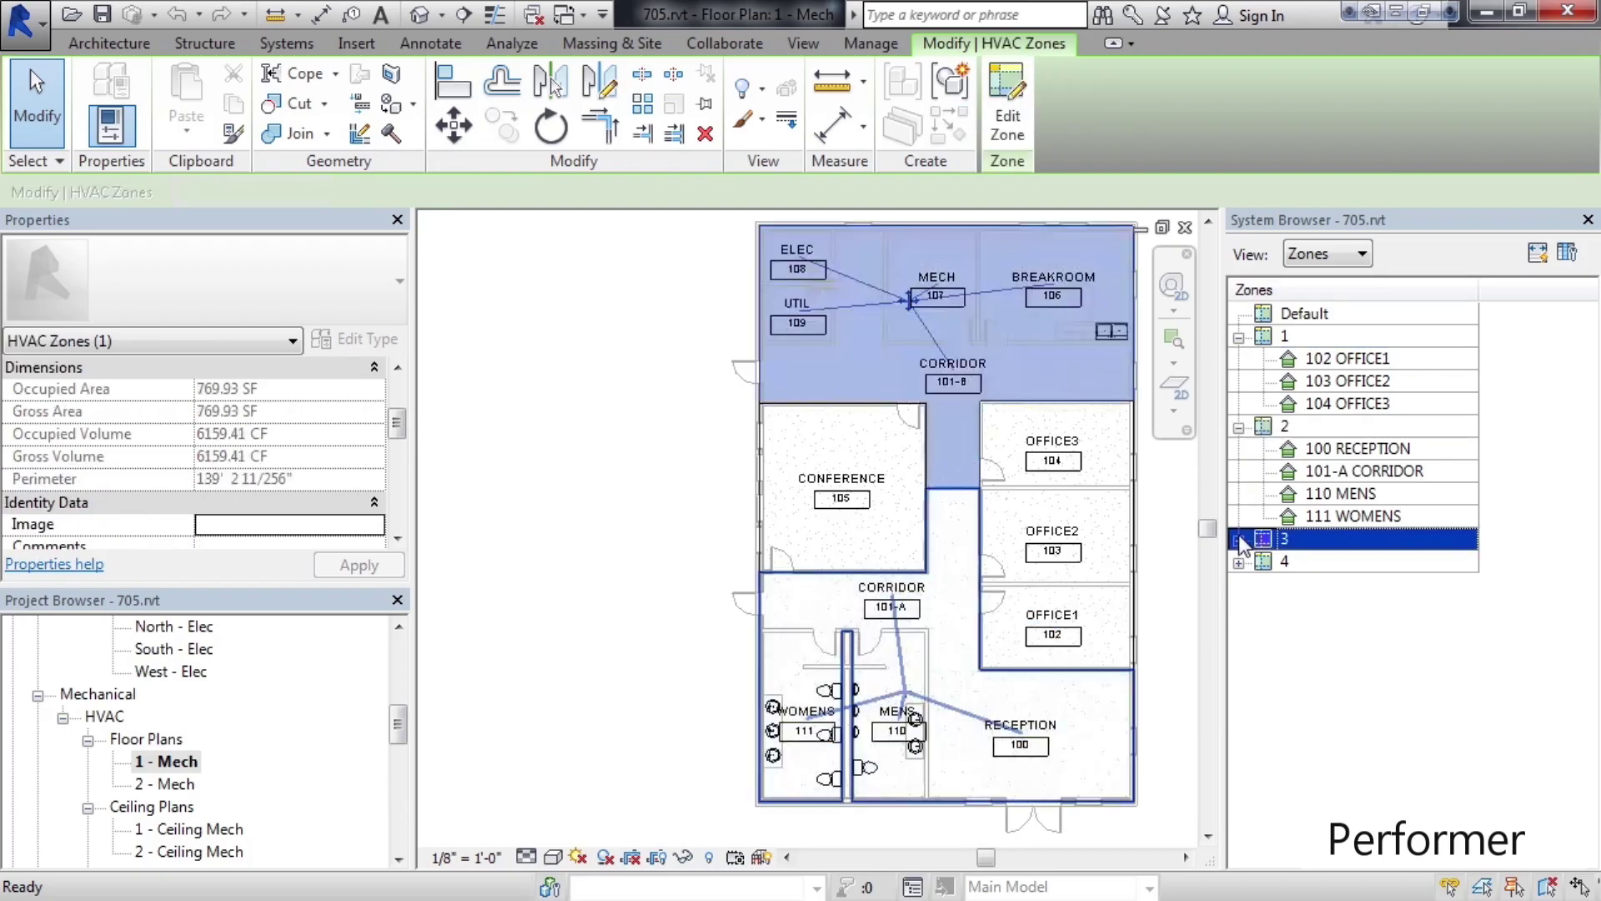
left_click(1239, 539)
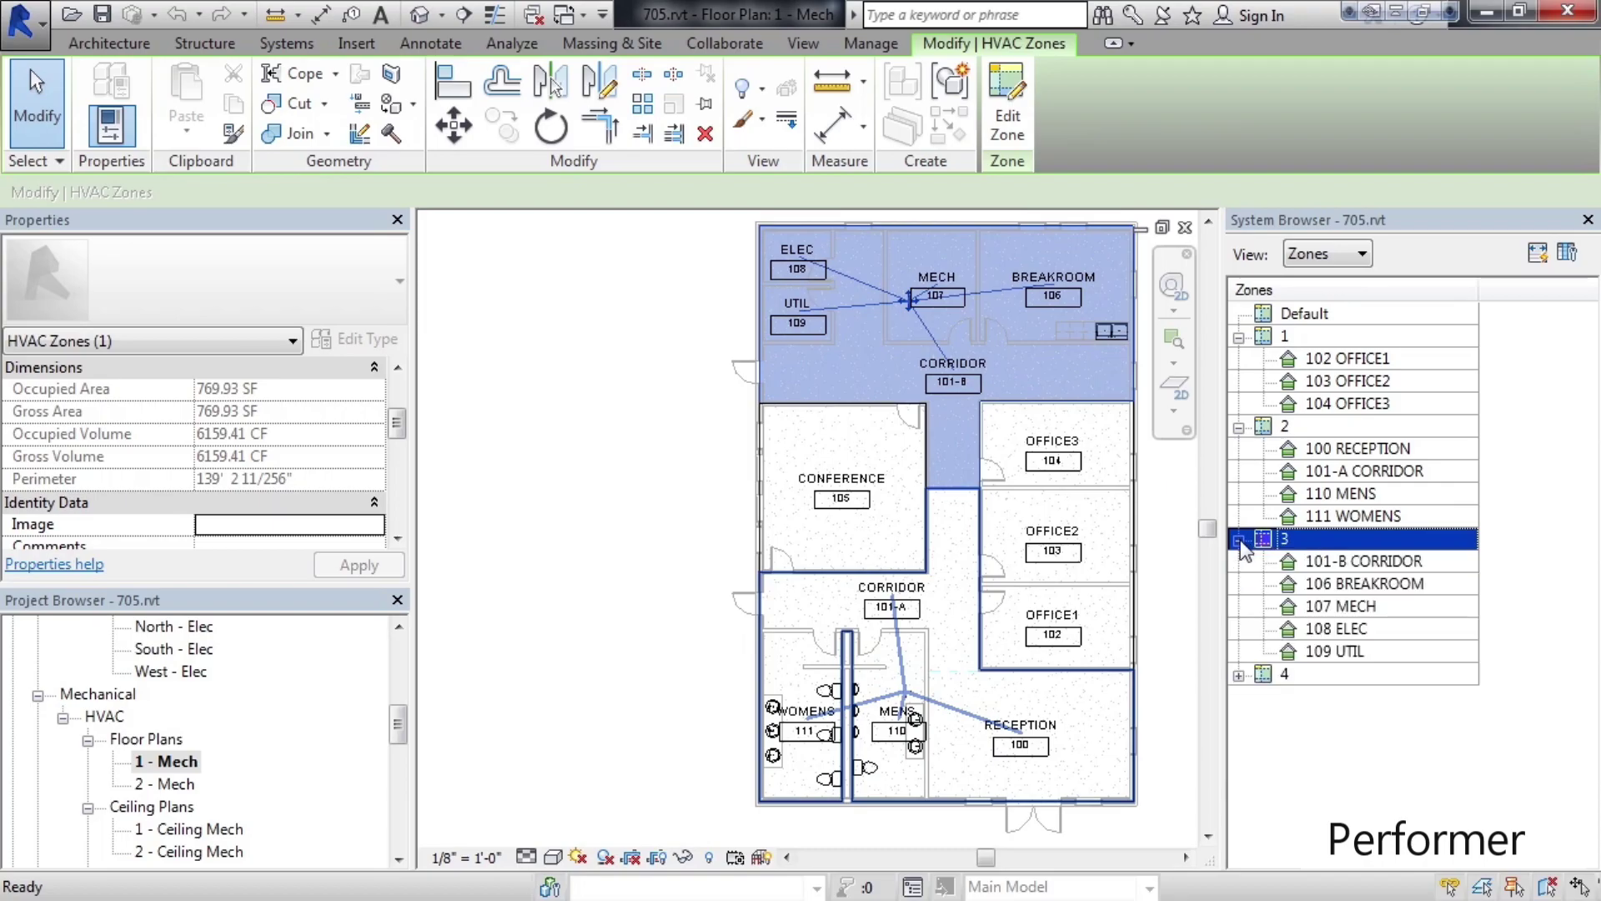
left_click(1241, 673)
left_click(1274, 674)
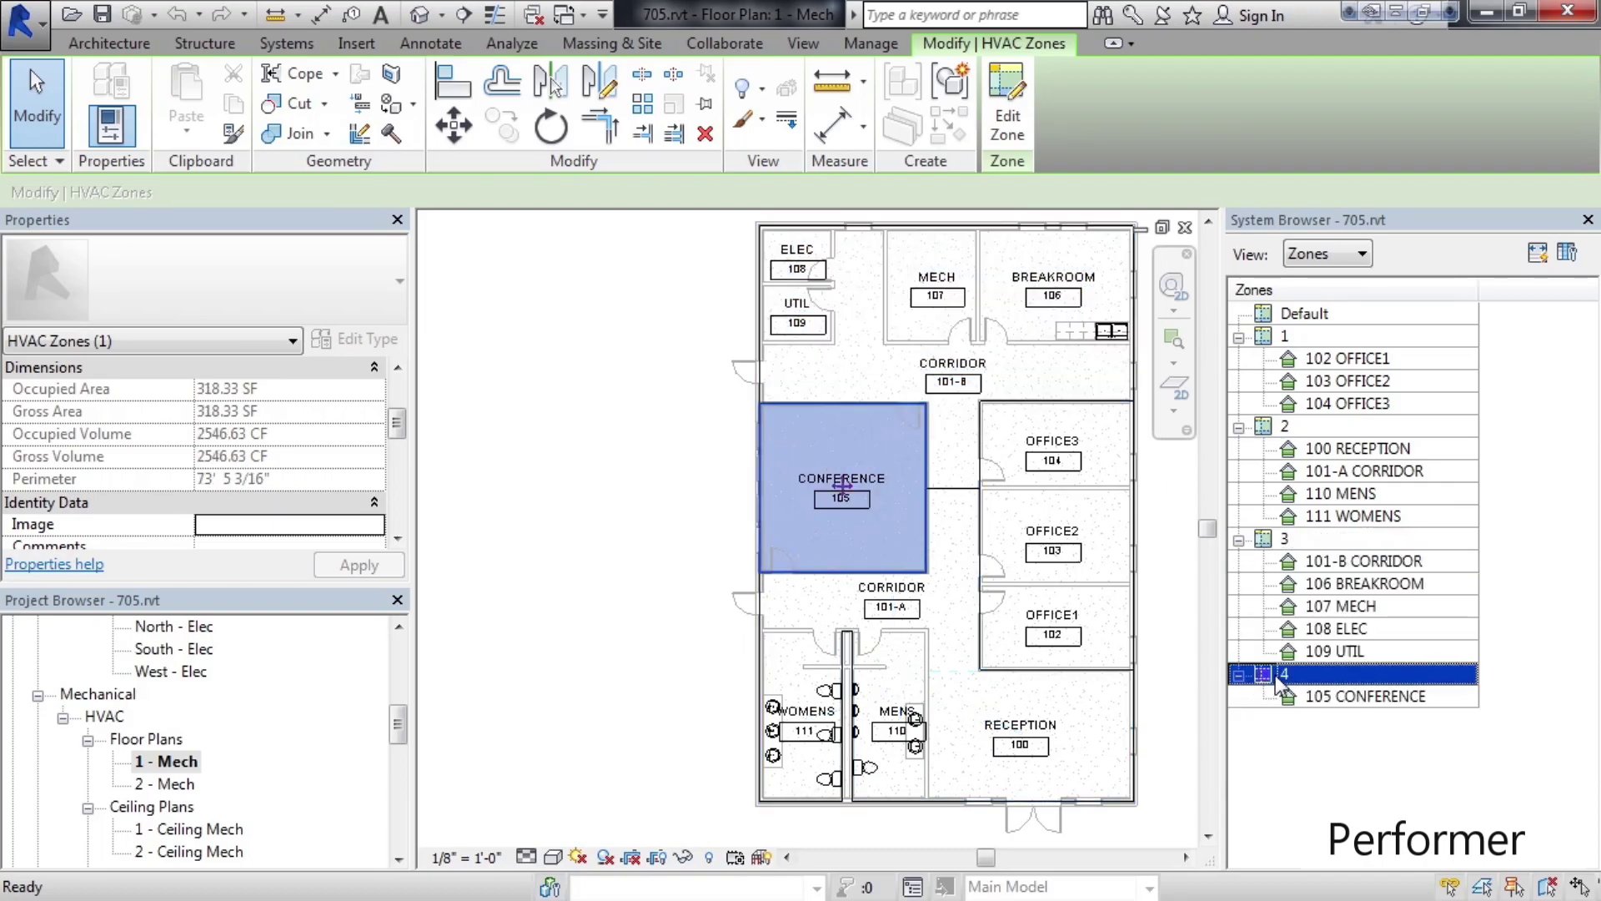
Highlight the ELEC, MECH and CORRIDOR 101-B spaces individually, followed by the whole of zone 3
left_click(1316, 630)
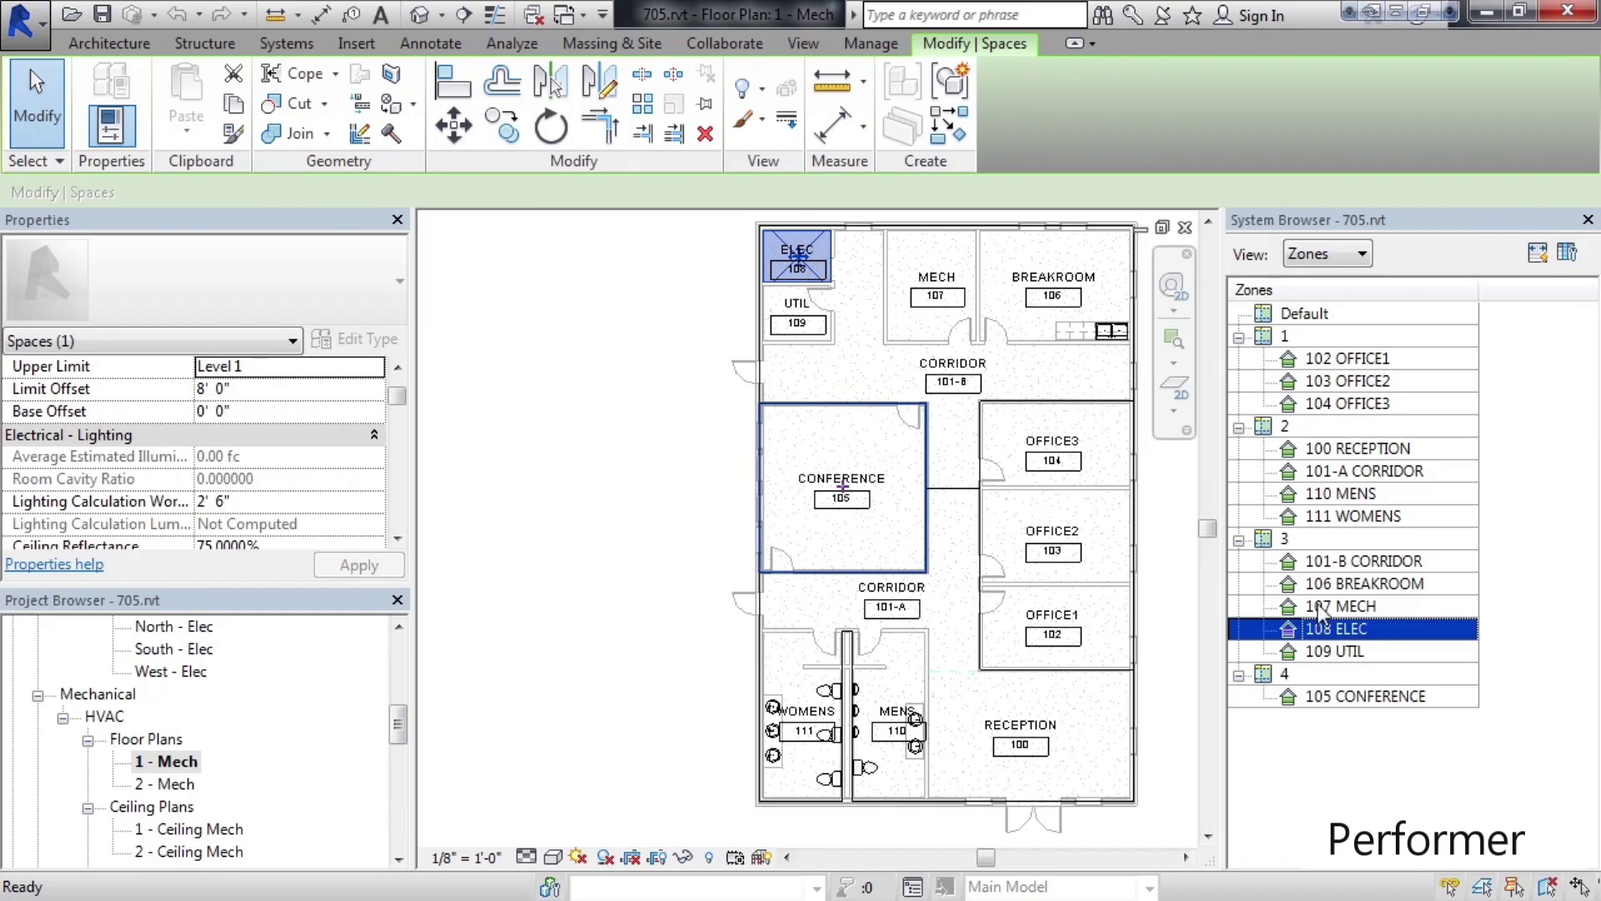
left_click(1319, 607)
left_click(1334, 570)
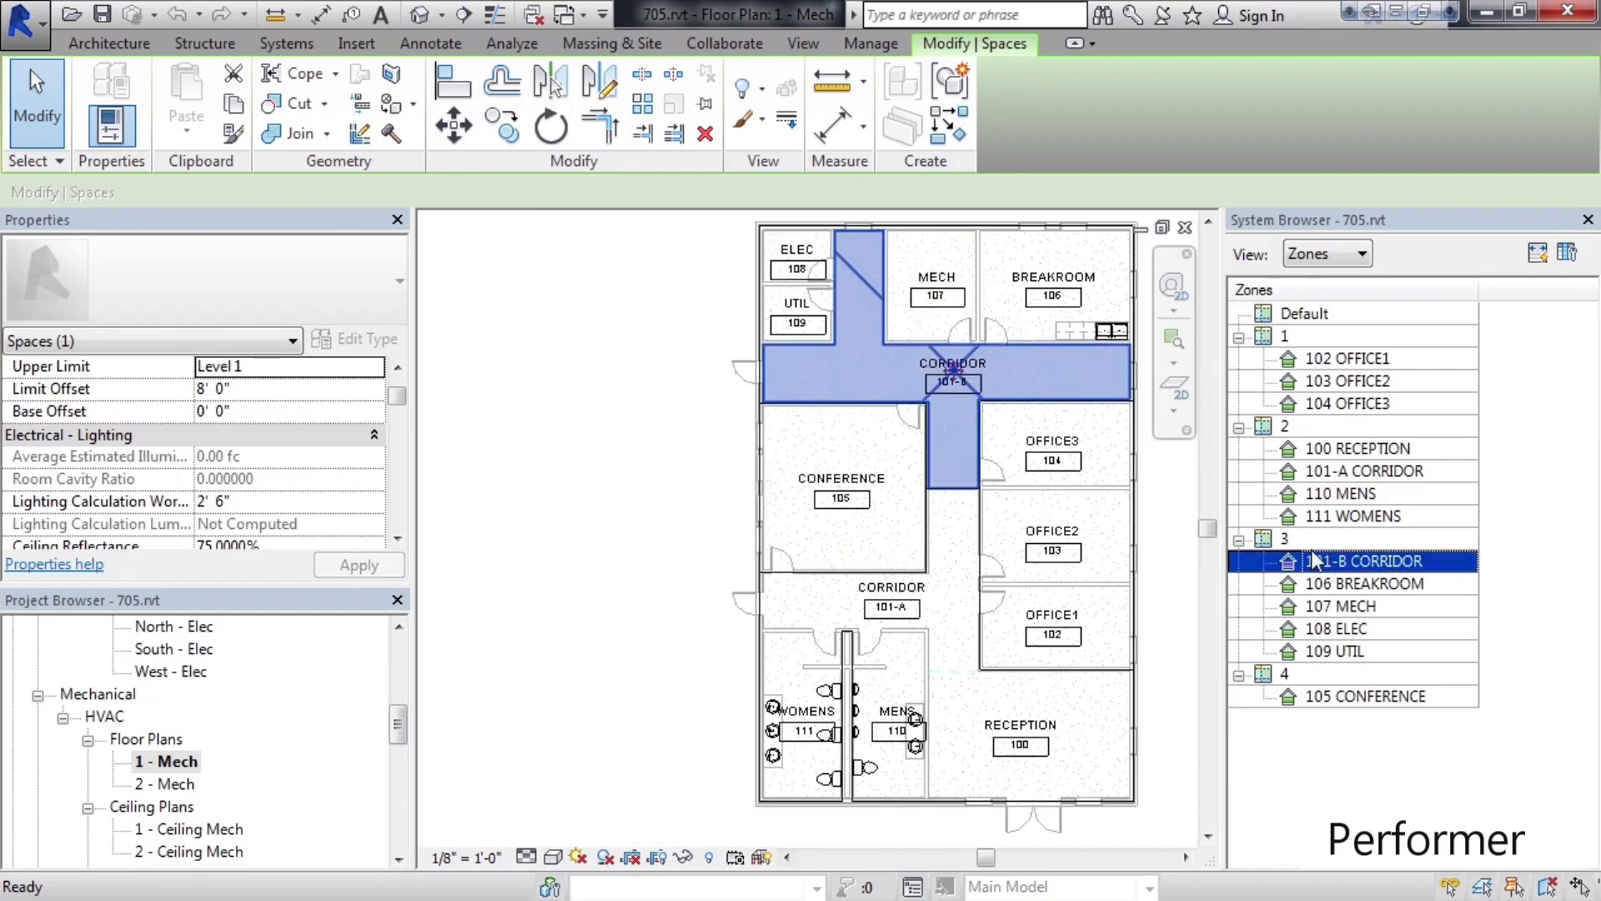
left_click(1280, 540)
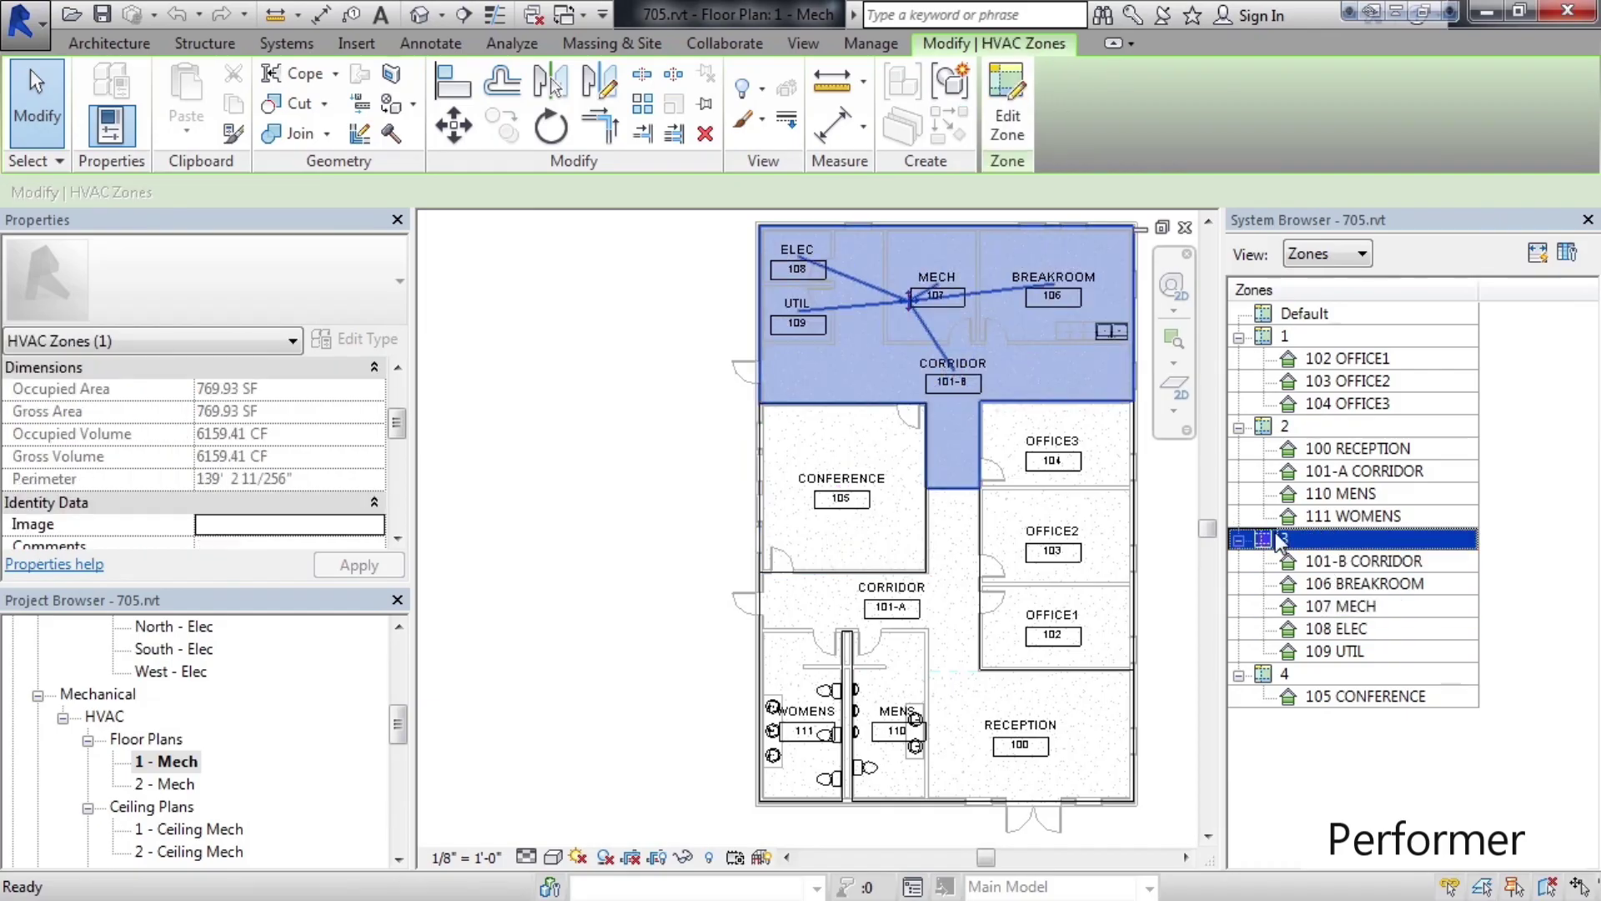
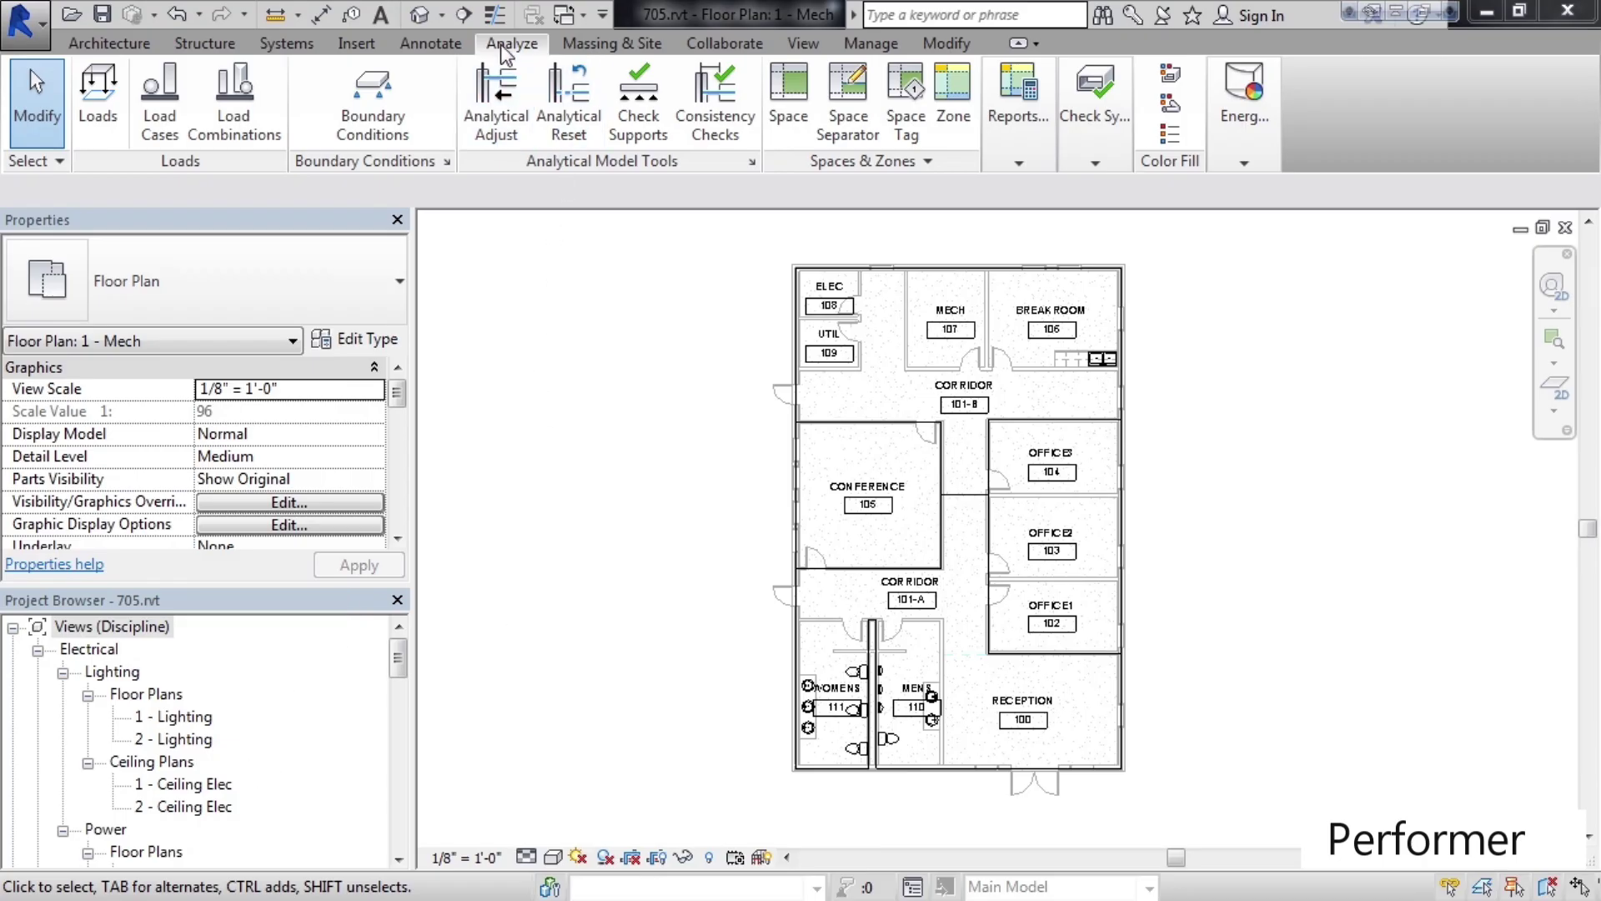
Review the area and volume computation settings, keeping Areas and Volumes with room areas computed at wall finish
left_click(876, 162)
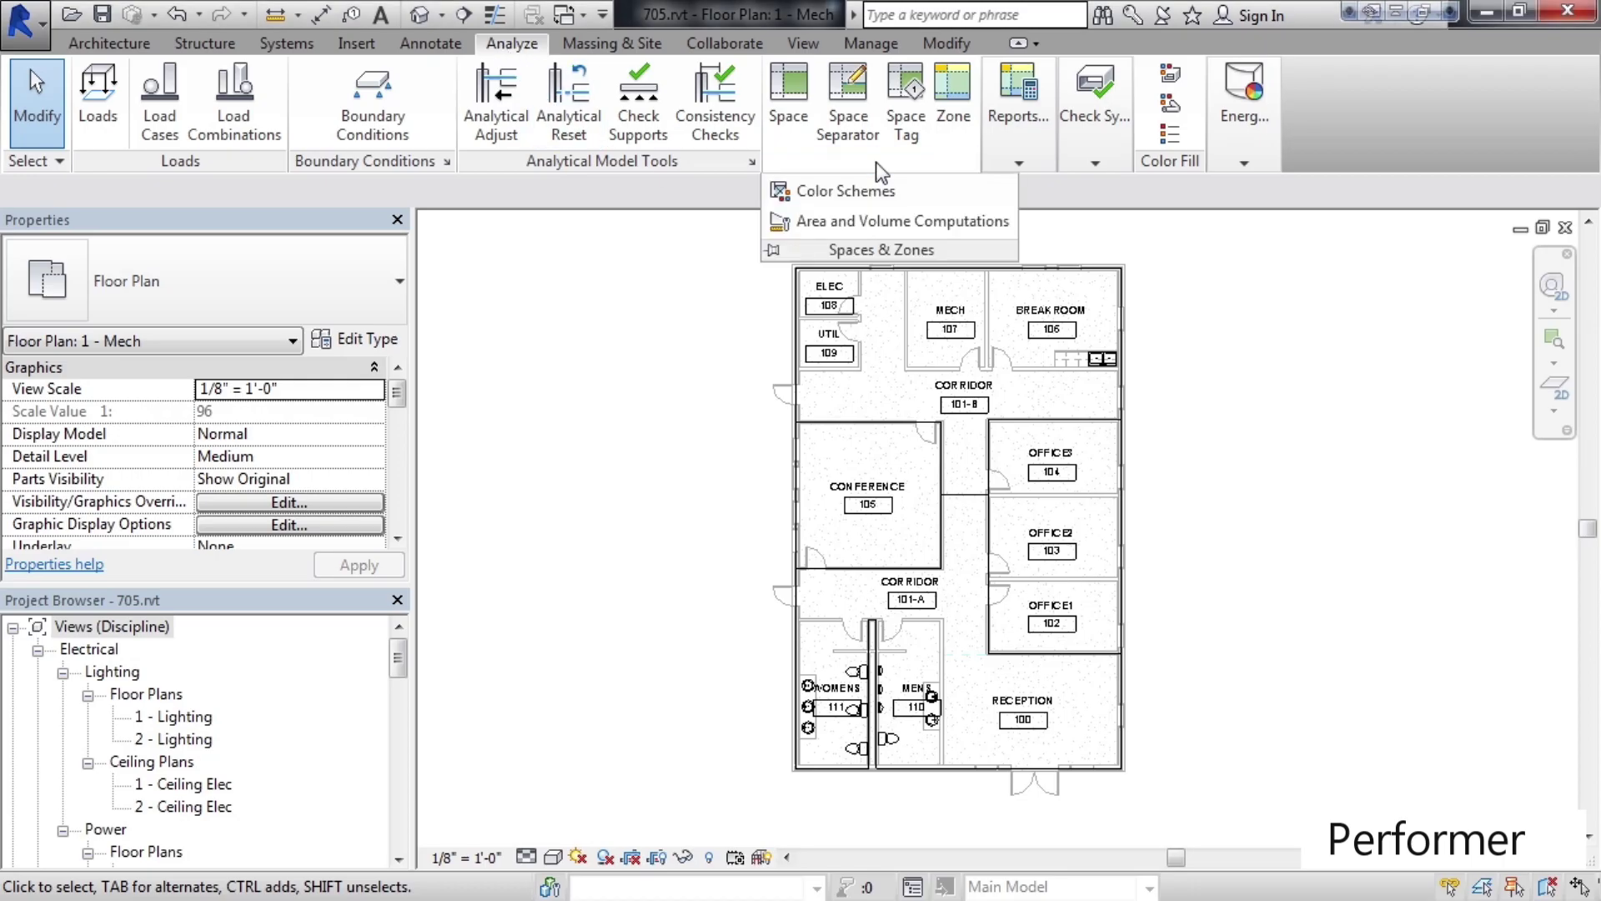
left_click(873, 223)
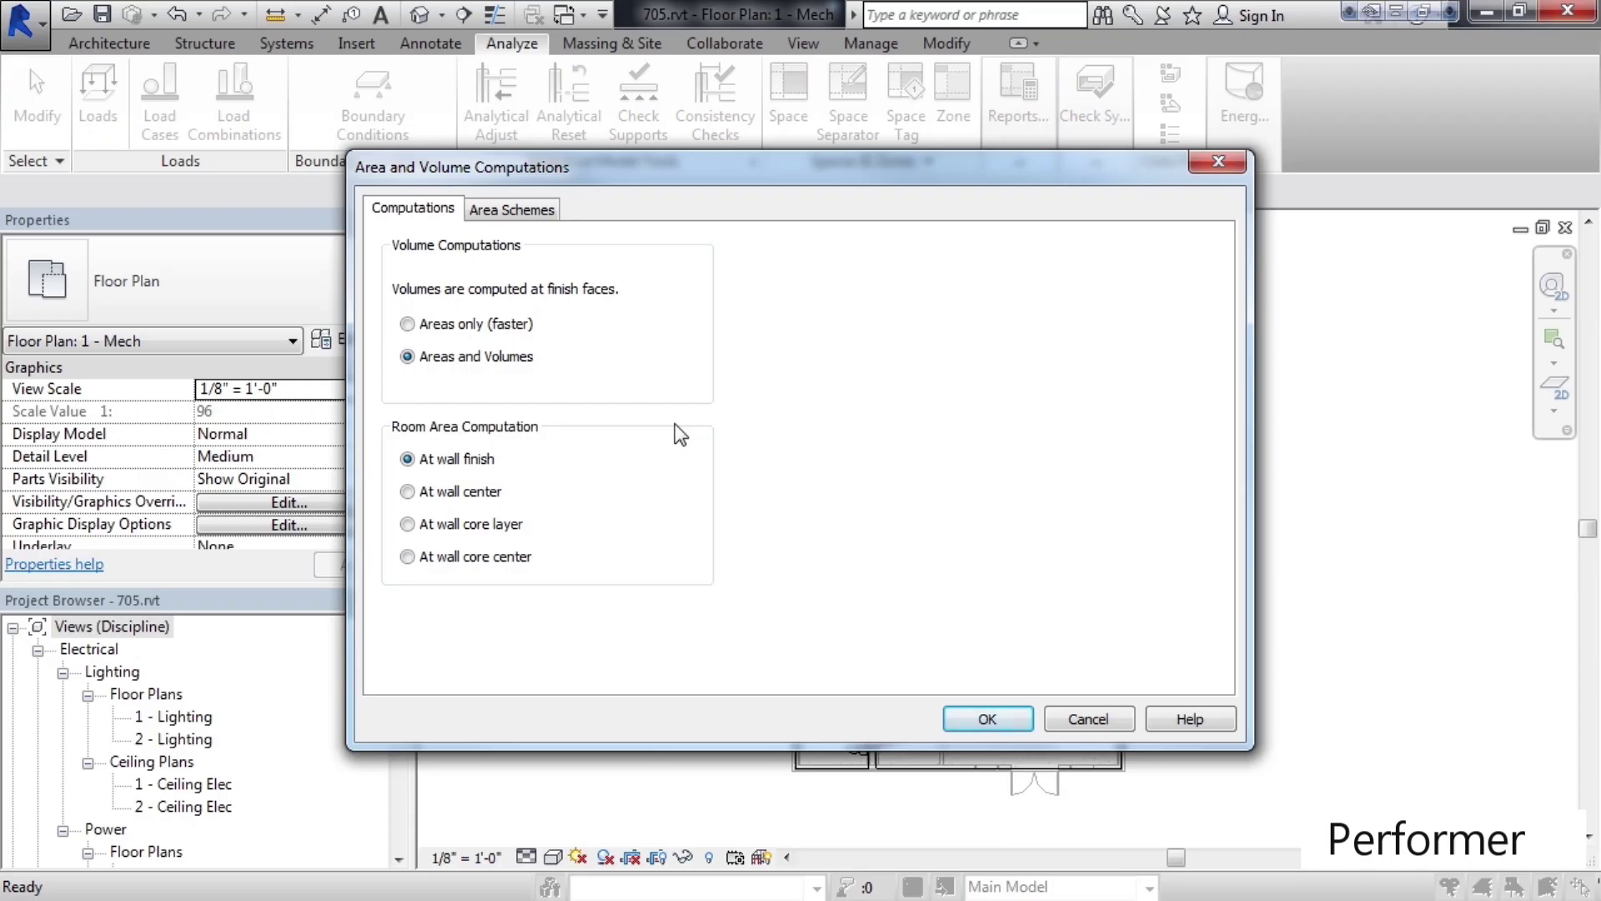
left_click(988, 720)
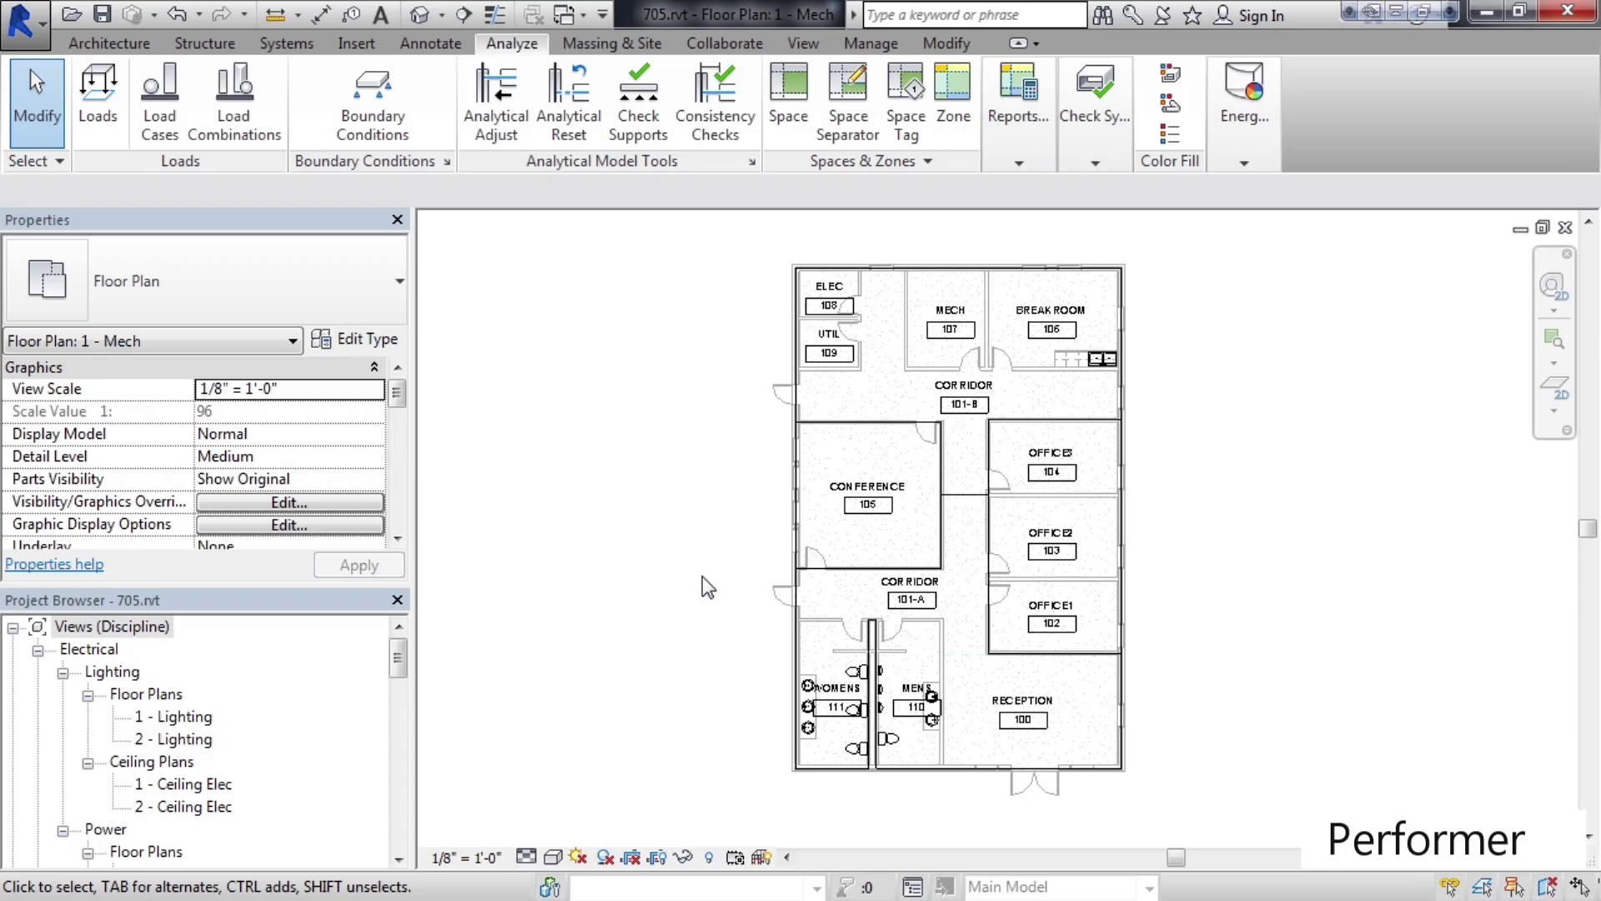
Turn on Show Area in the type properties of the CONFERENCE space tag and apply the change to the plan
left_click(846, 493)
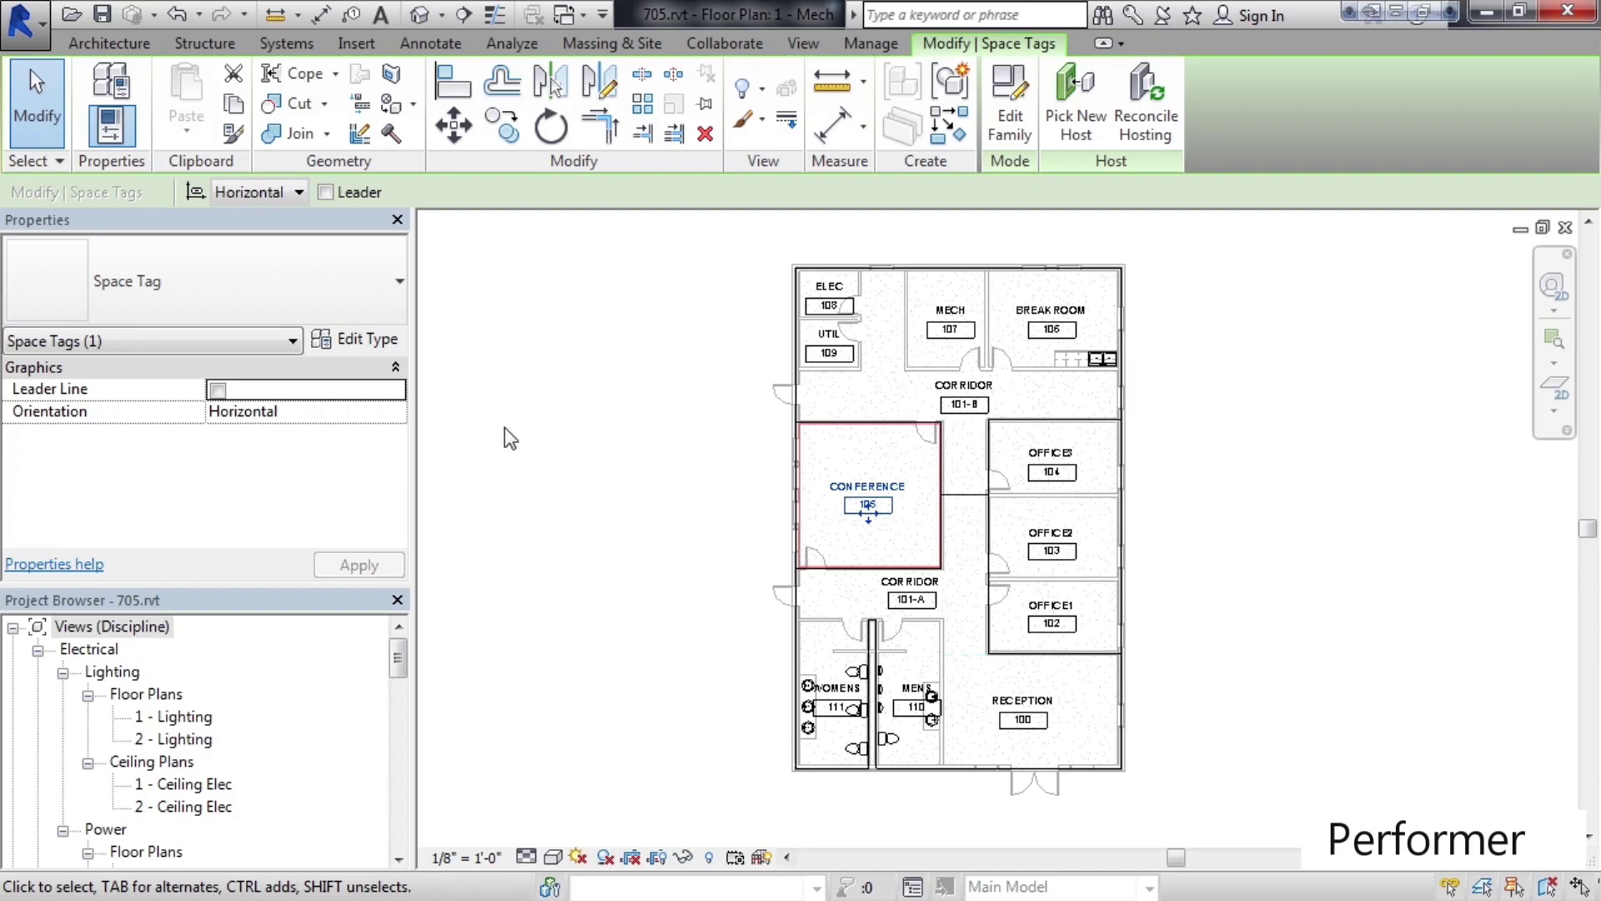
left_click(348, 338)
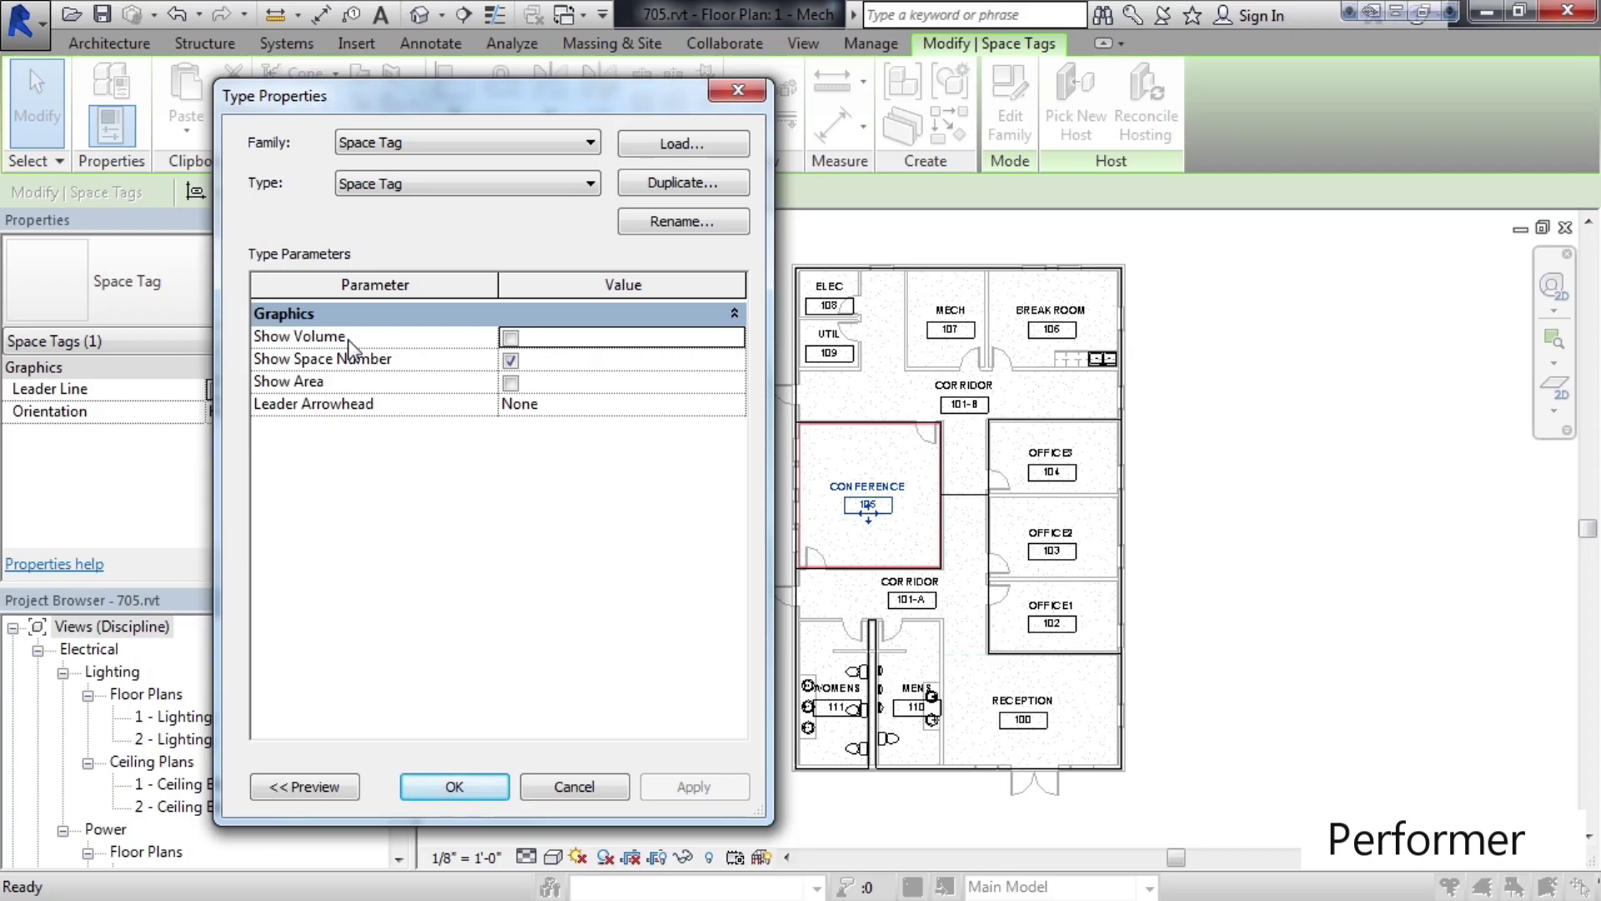
left_click(510, 382)
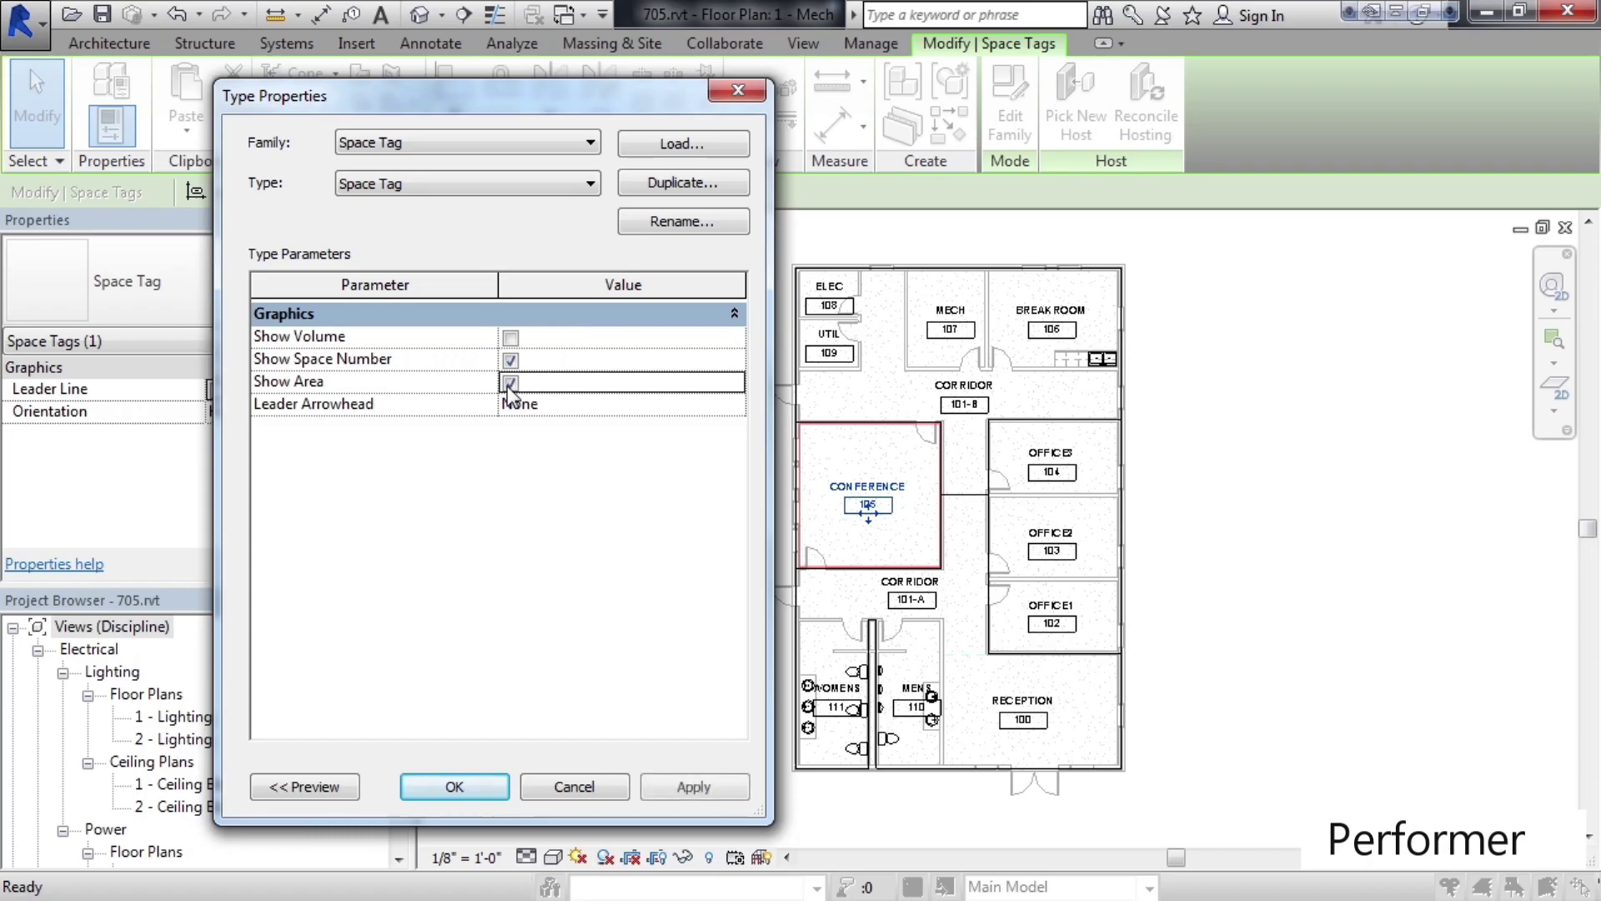
left_click(710, 791)
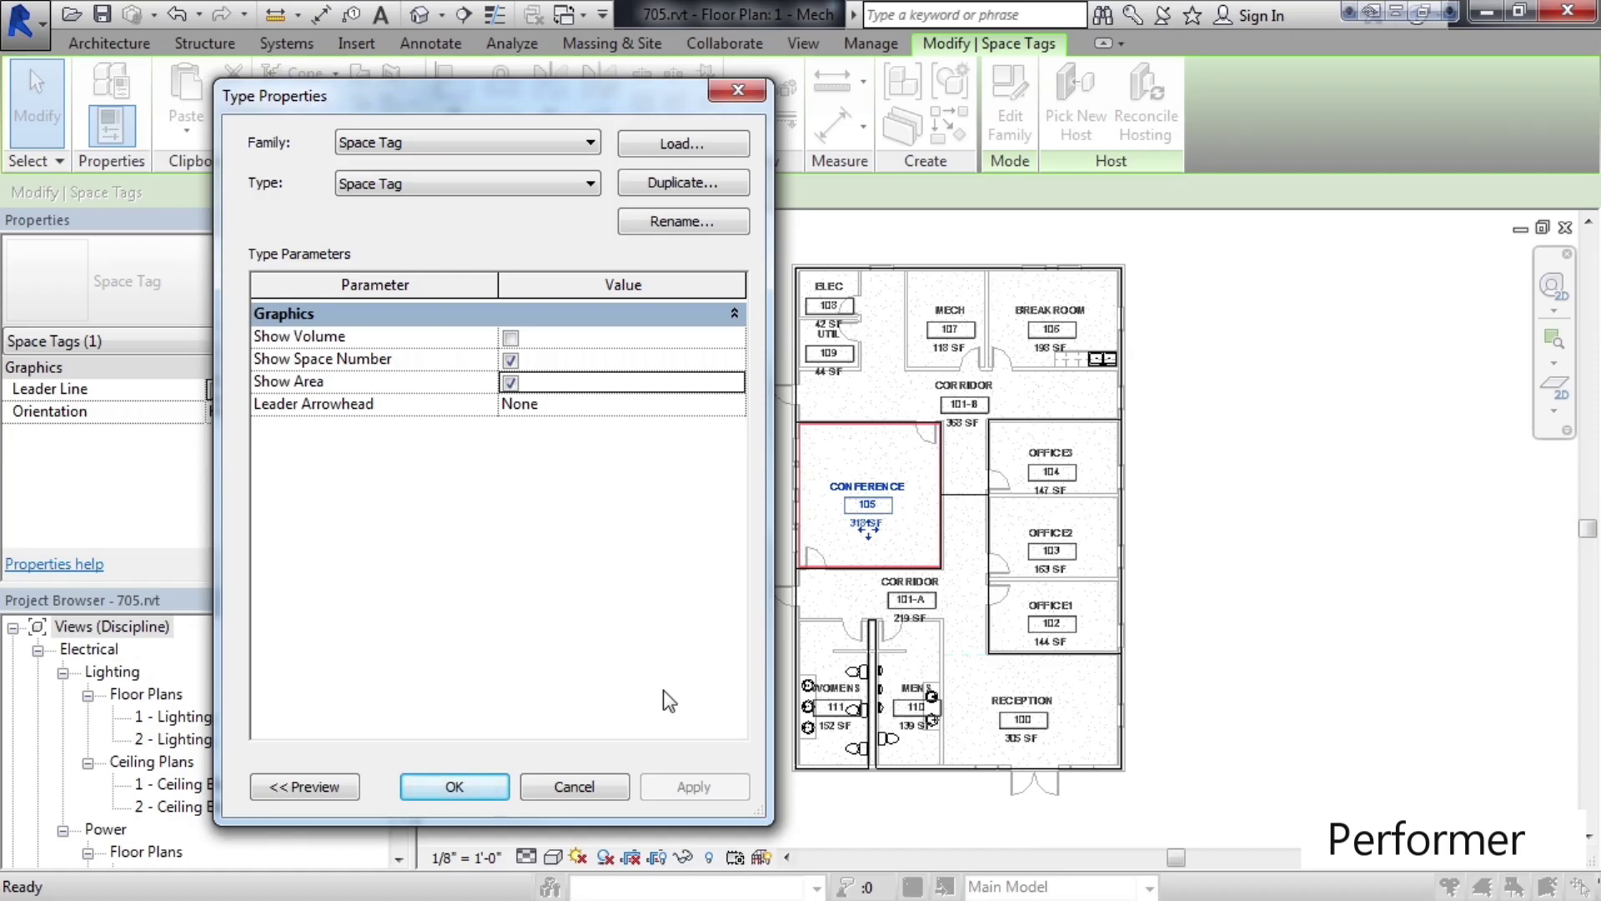
Try the space tag type with Show Volume instead of Show Area, followed by both options together, applying each combination
left_click(510, 382)
left_click(512, 347)
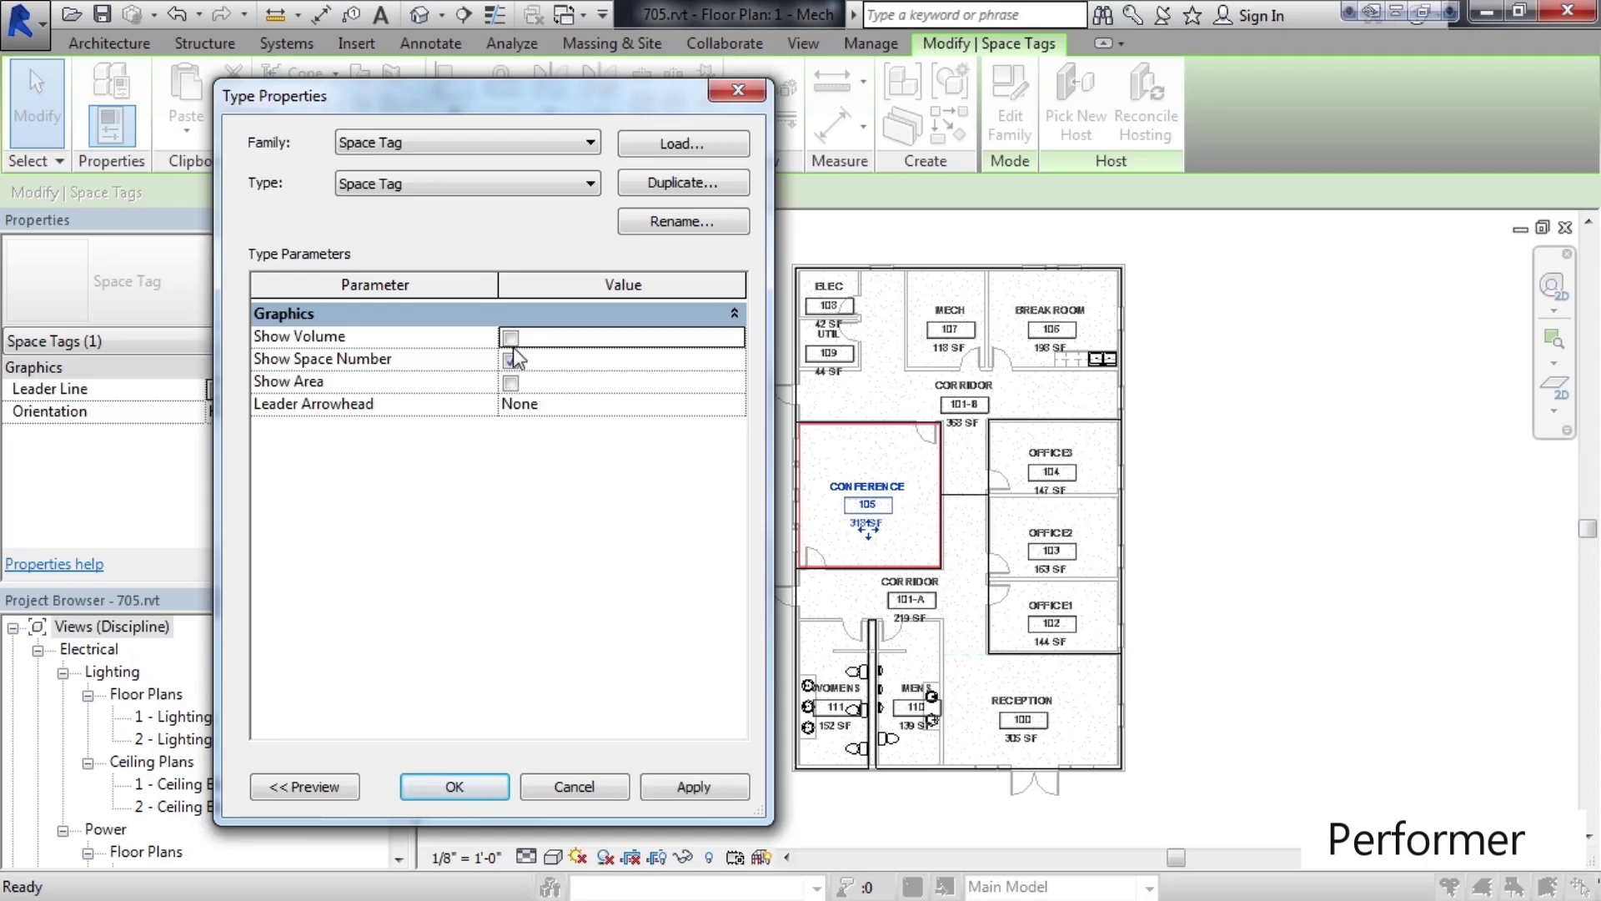
left_click(727, 792)
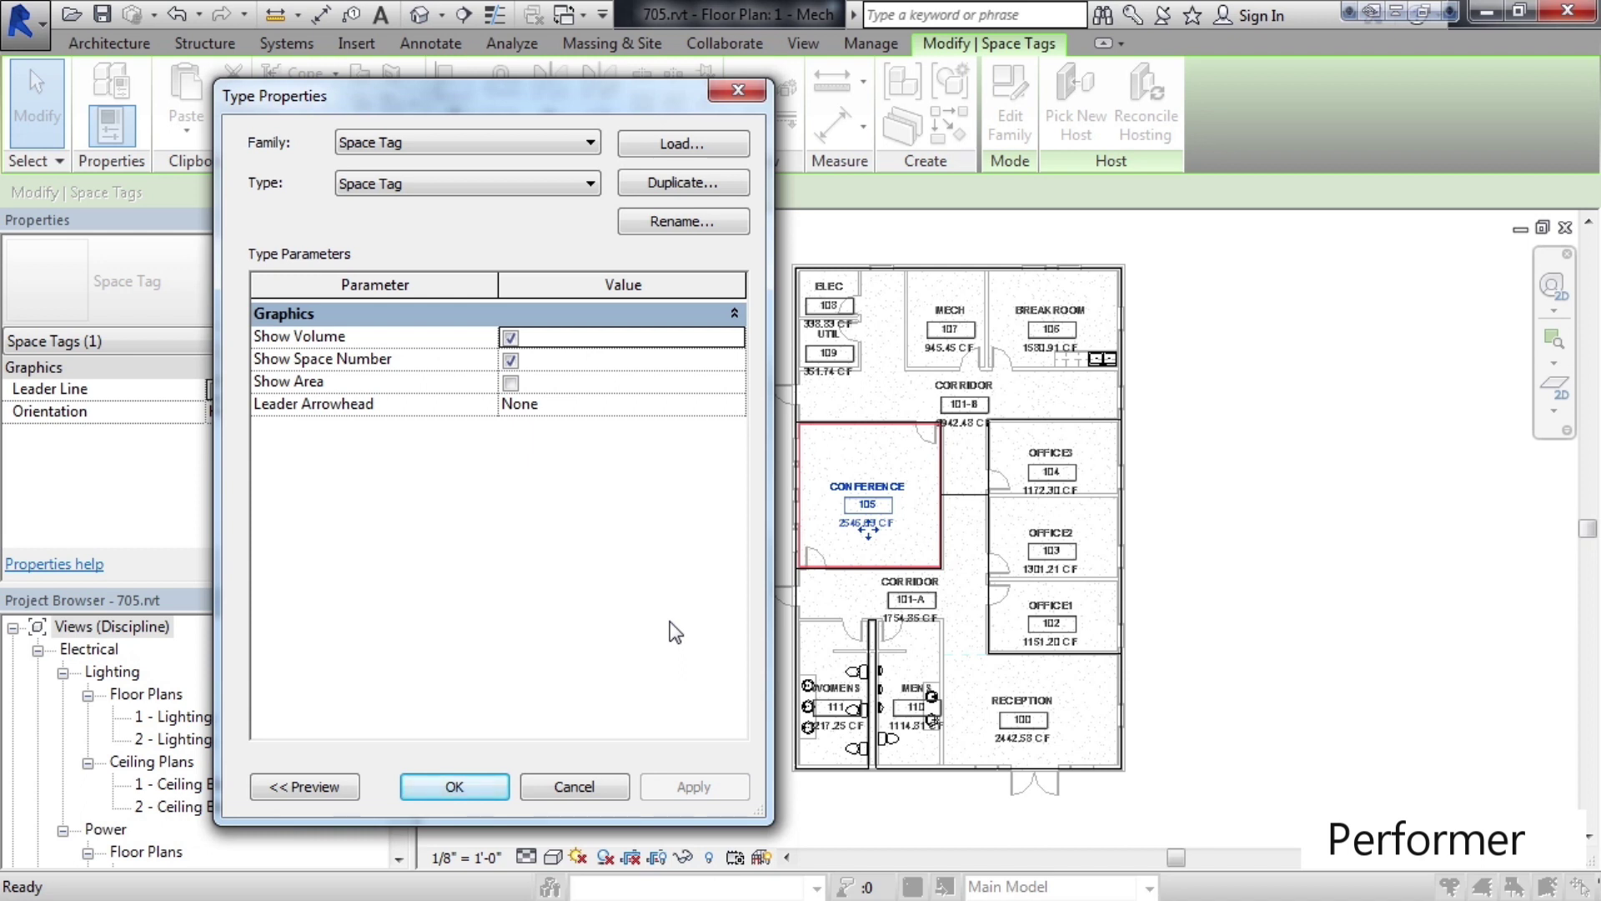
left_click(510, 382)
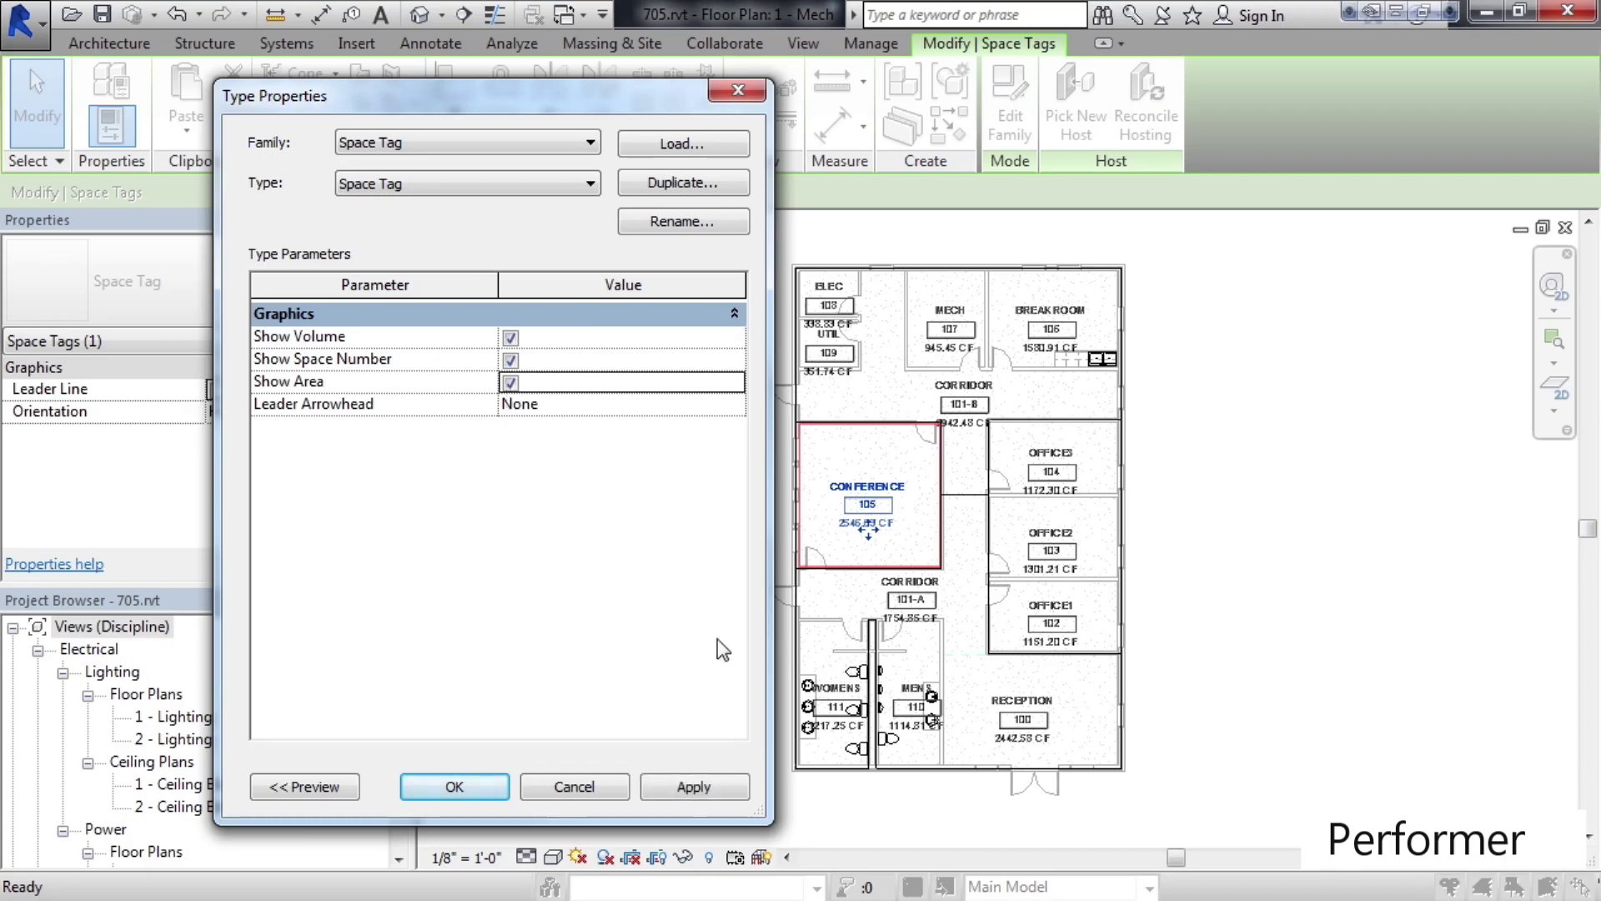
left_click(717, 784)
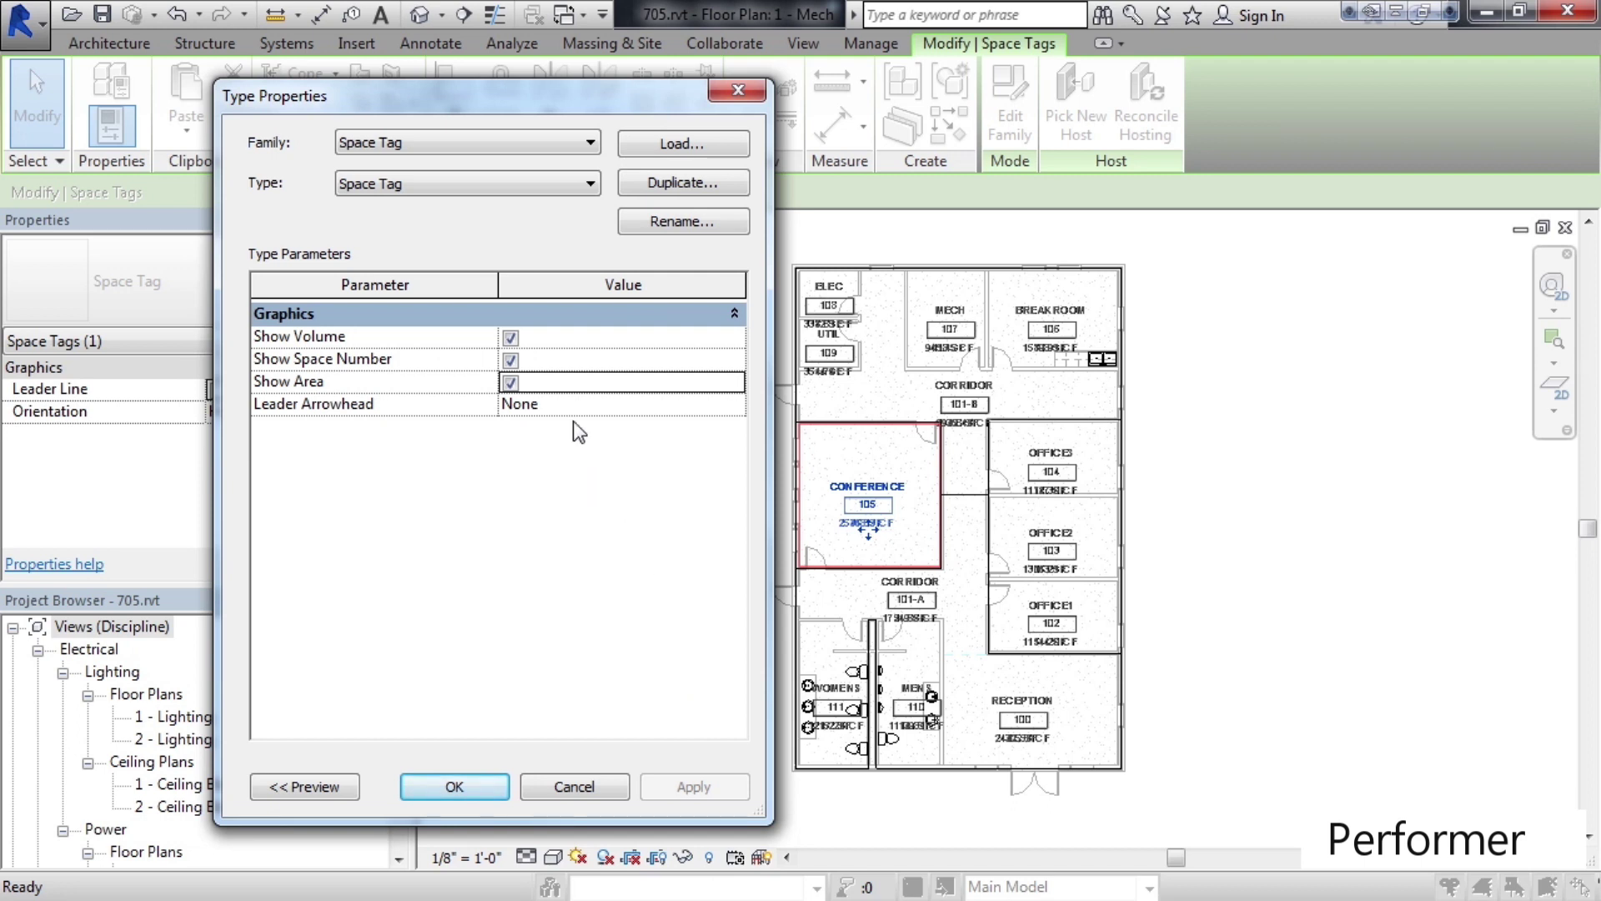
Turn off Show Volume in the space tag type, keeping the space number and area, and accept the type properties
left_click(508, 339)
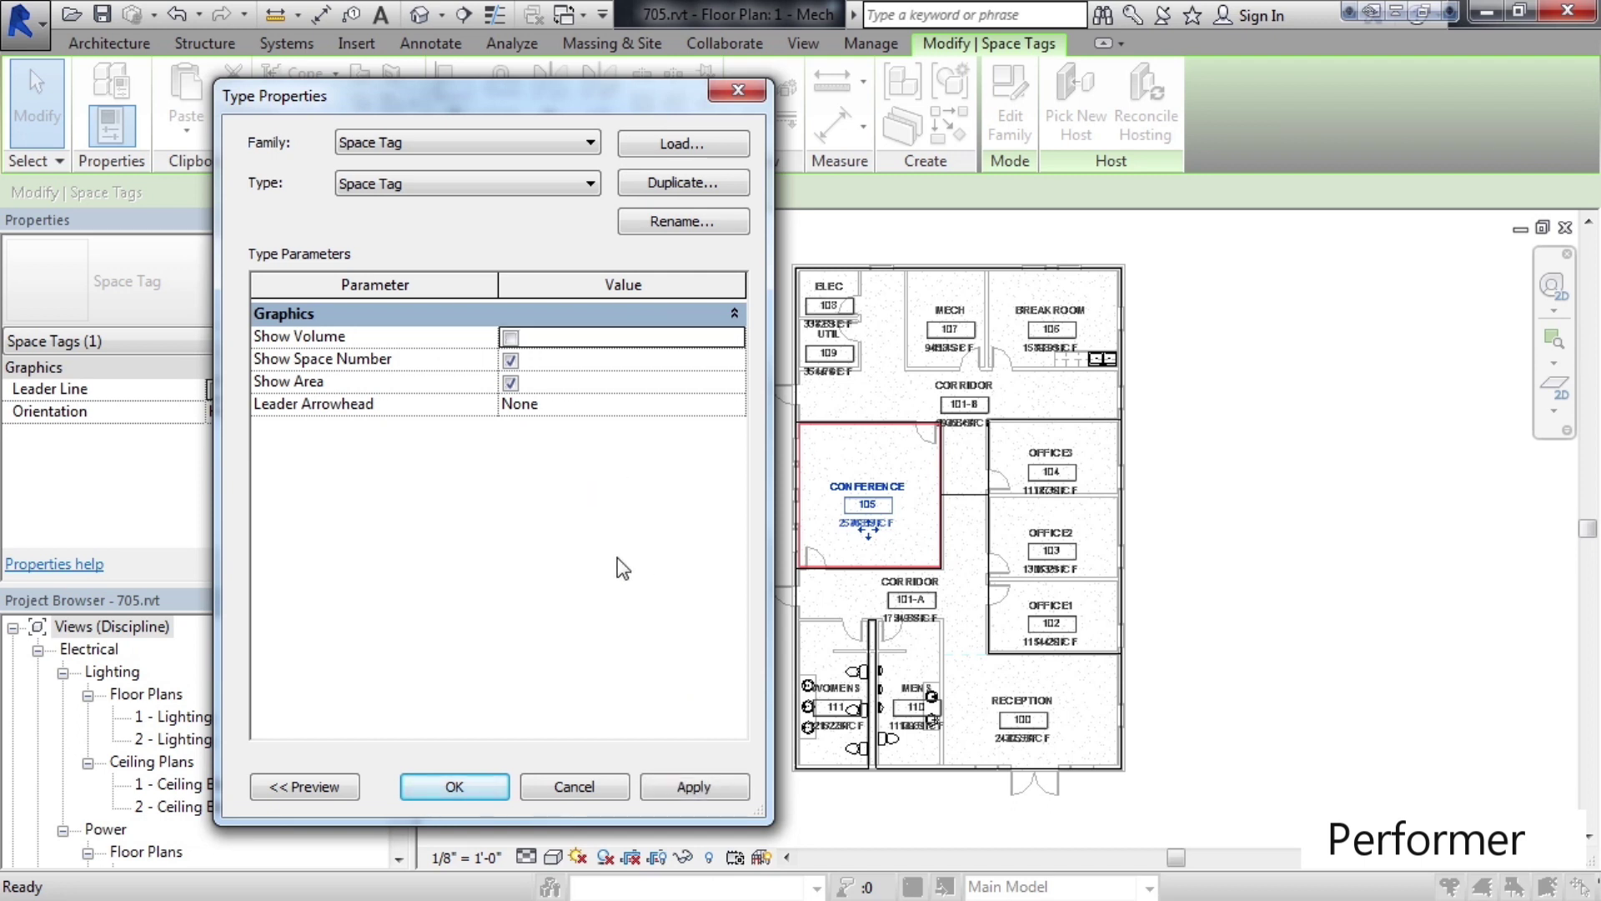
left_click(693, 787)
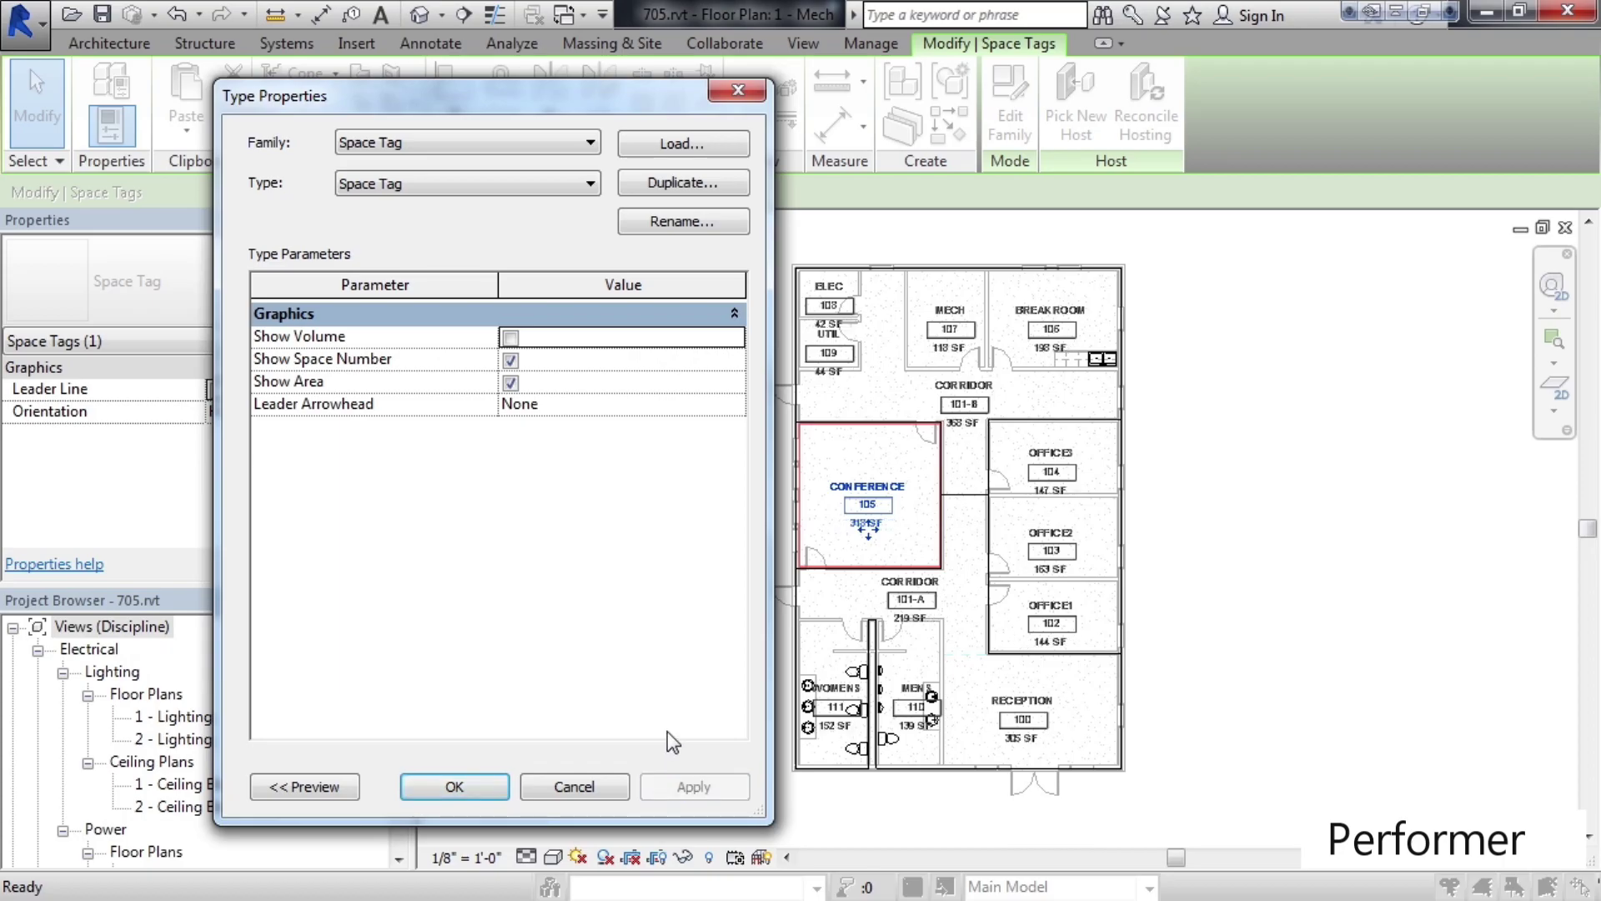
left_click(456, 784)
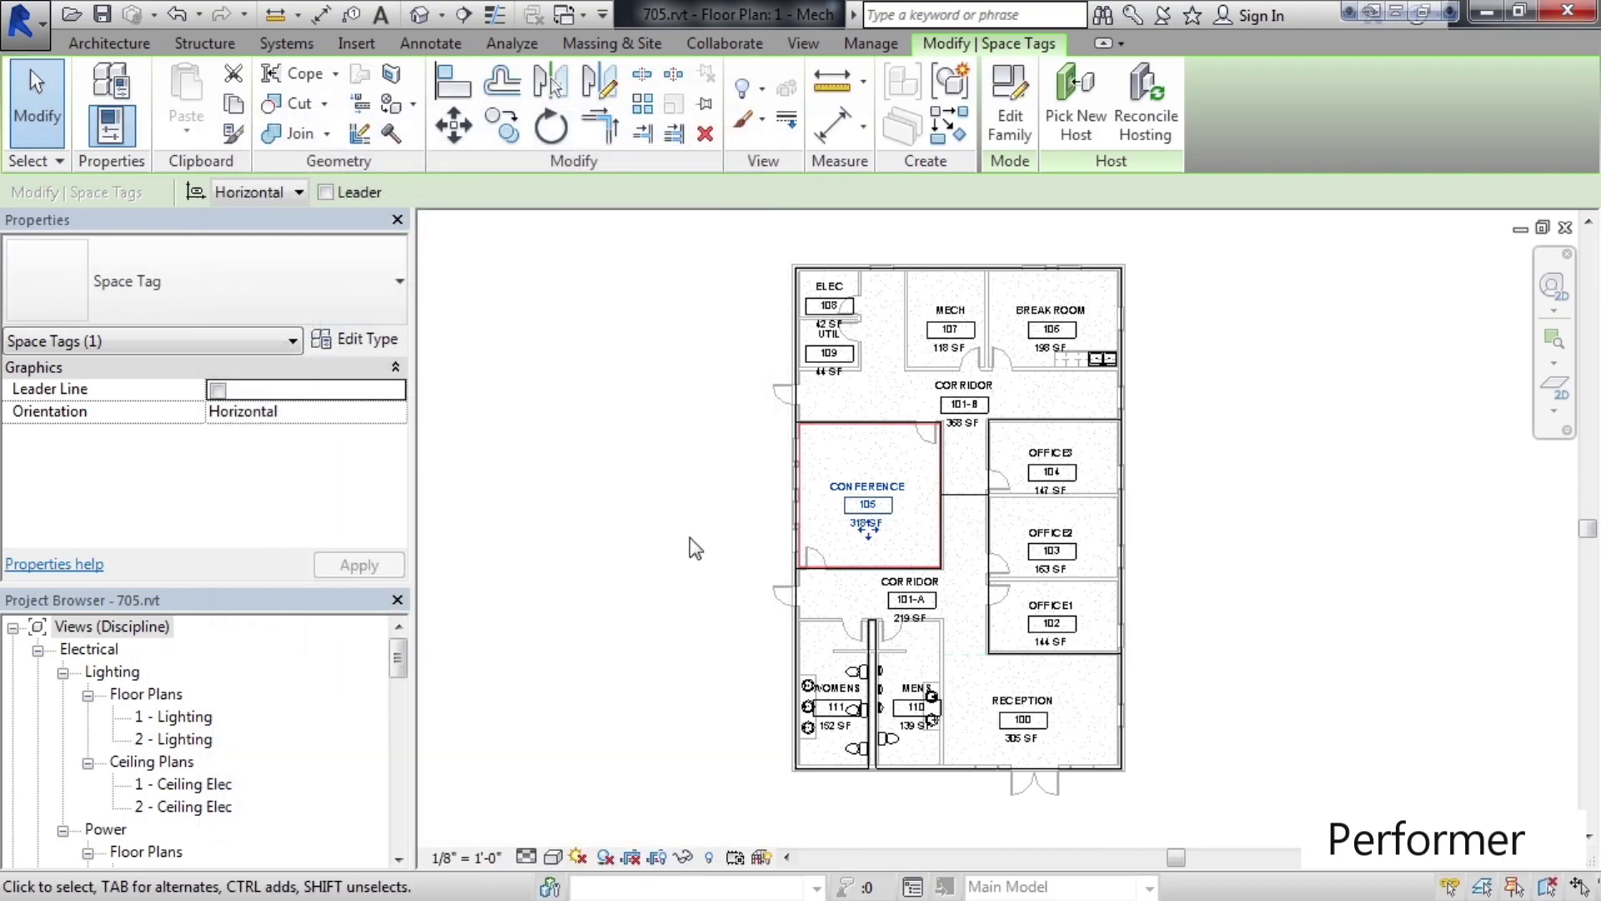
Deselect the tag and preview space placement on the plan to view the existing spaces without placing a new one
left_click(602, 473)
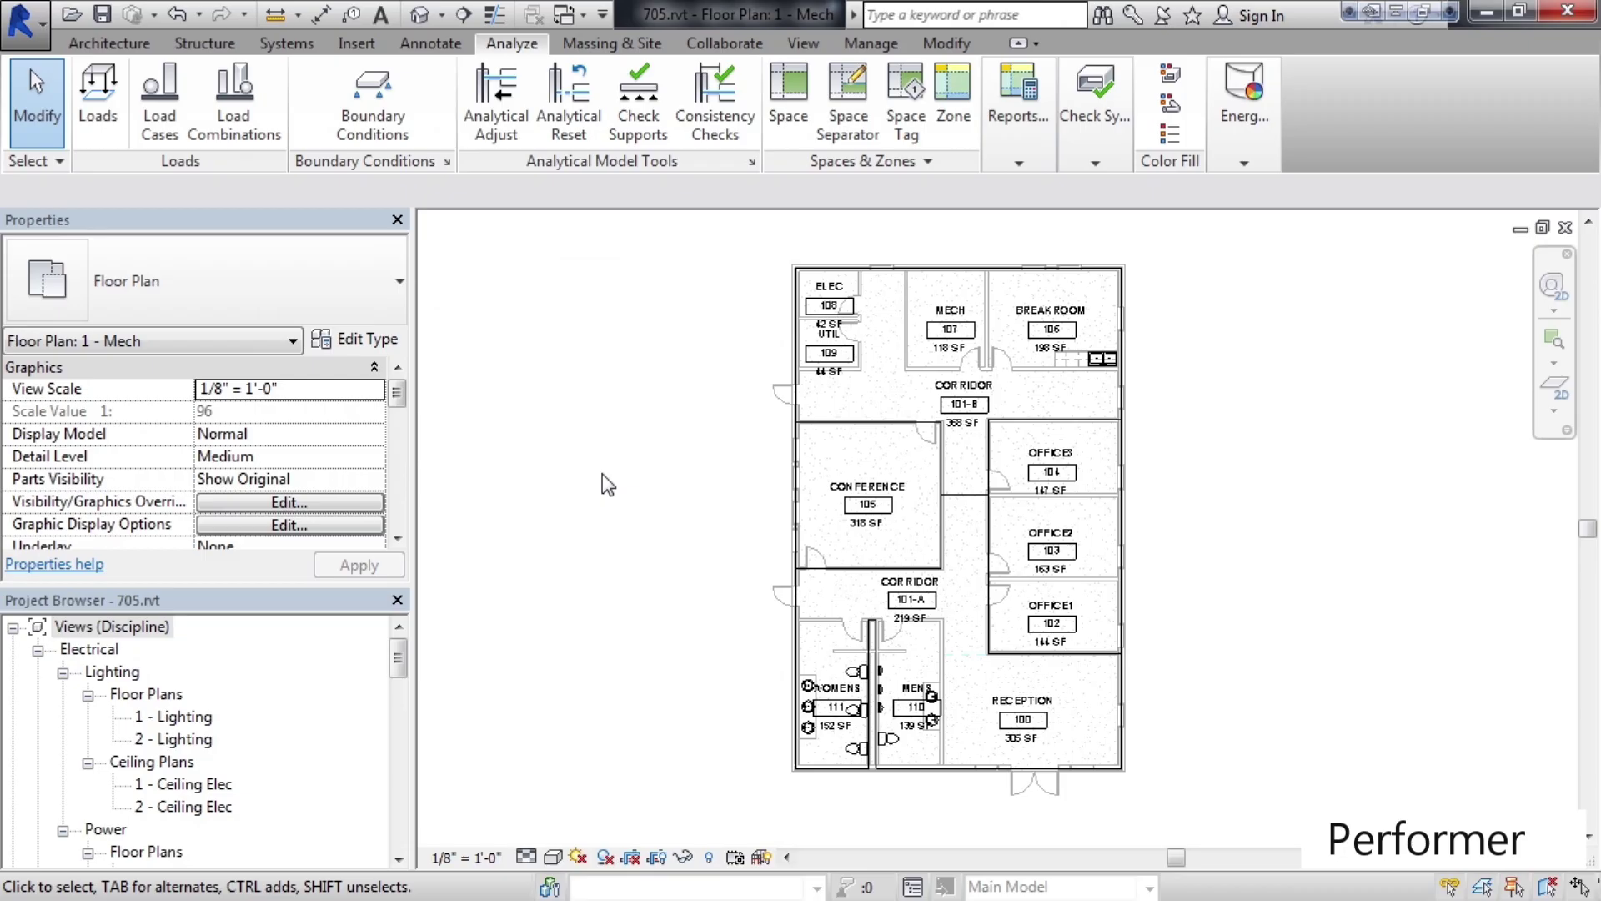
left_click(784, 96)
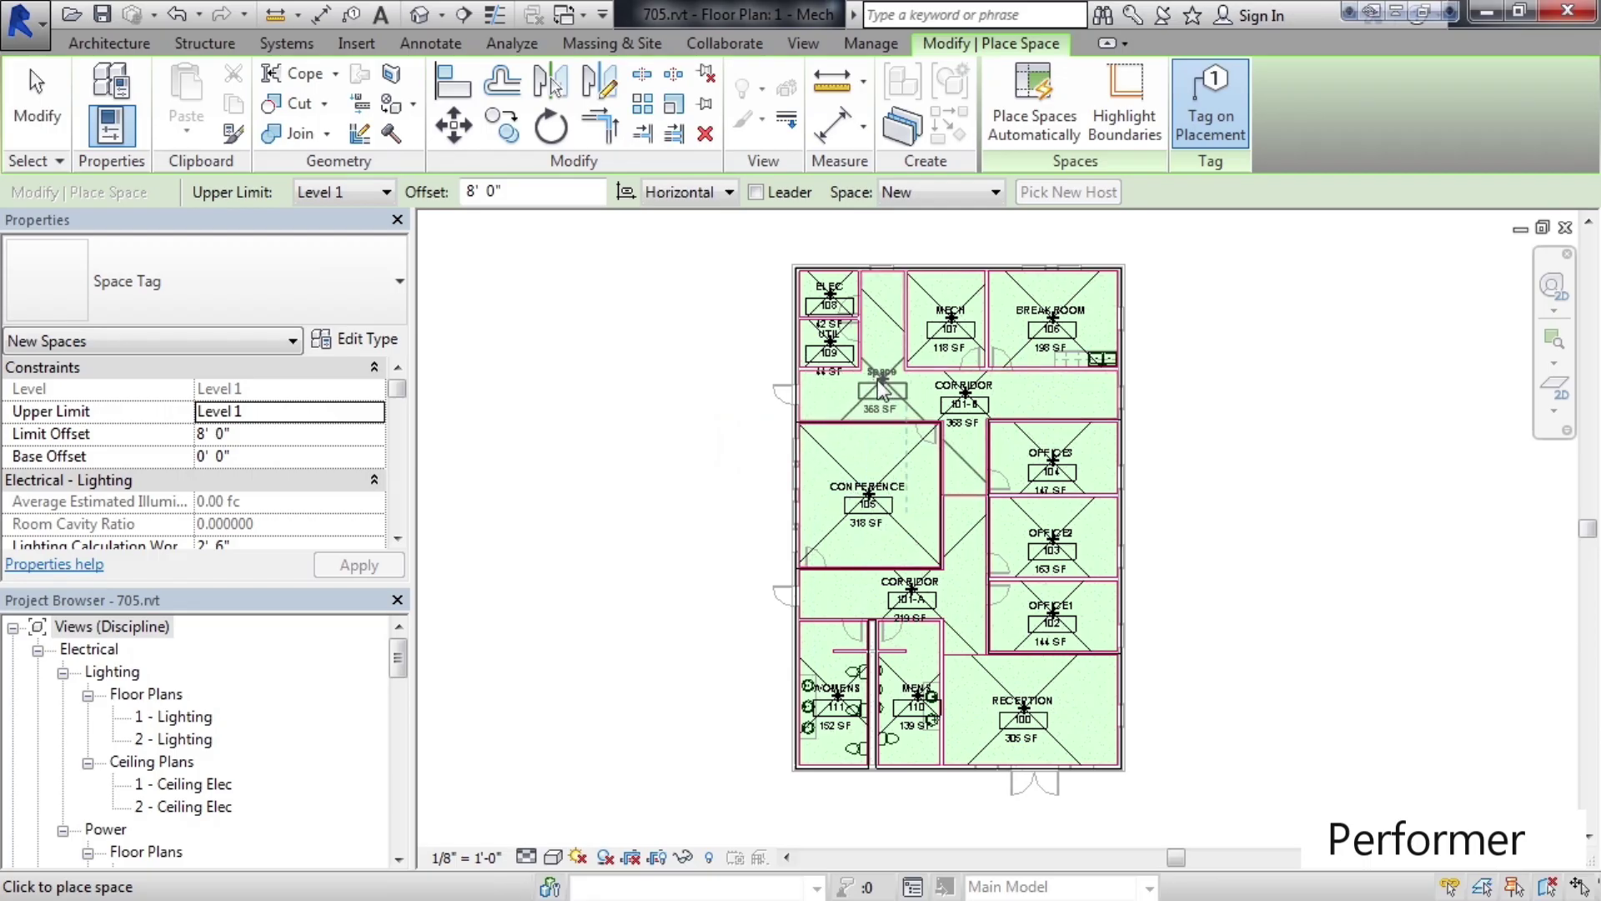
left_click(36, 100)
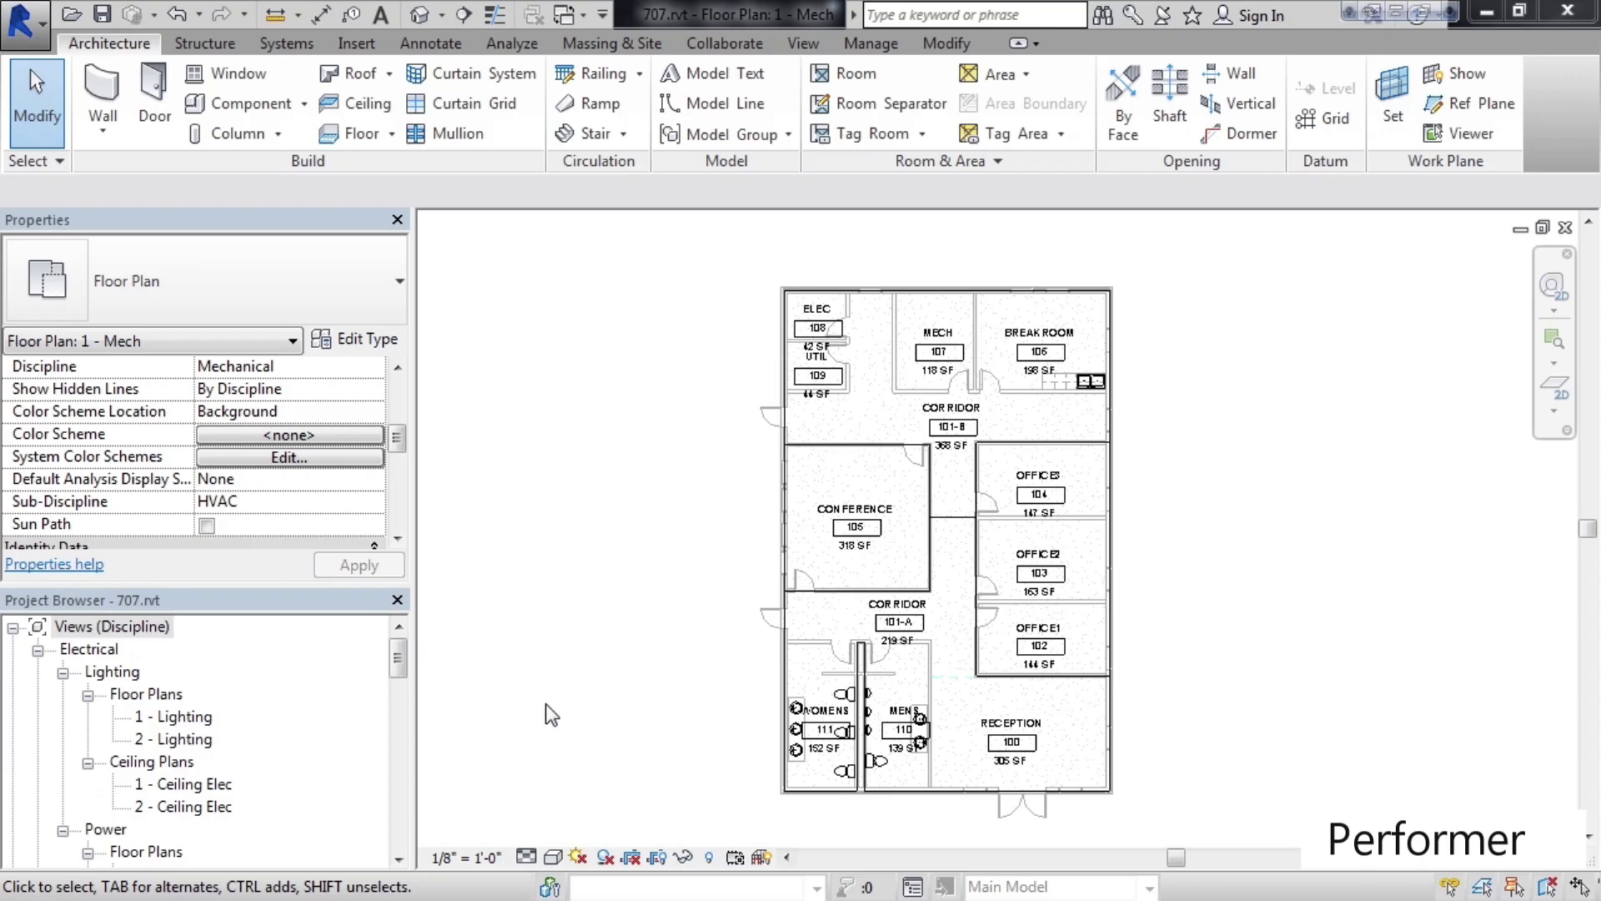
Examine the Spaces color scheme and the color assigned to CORRIDOR without changing it
left_click(509, 44)
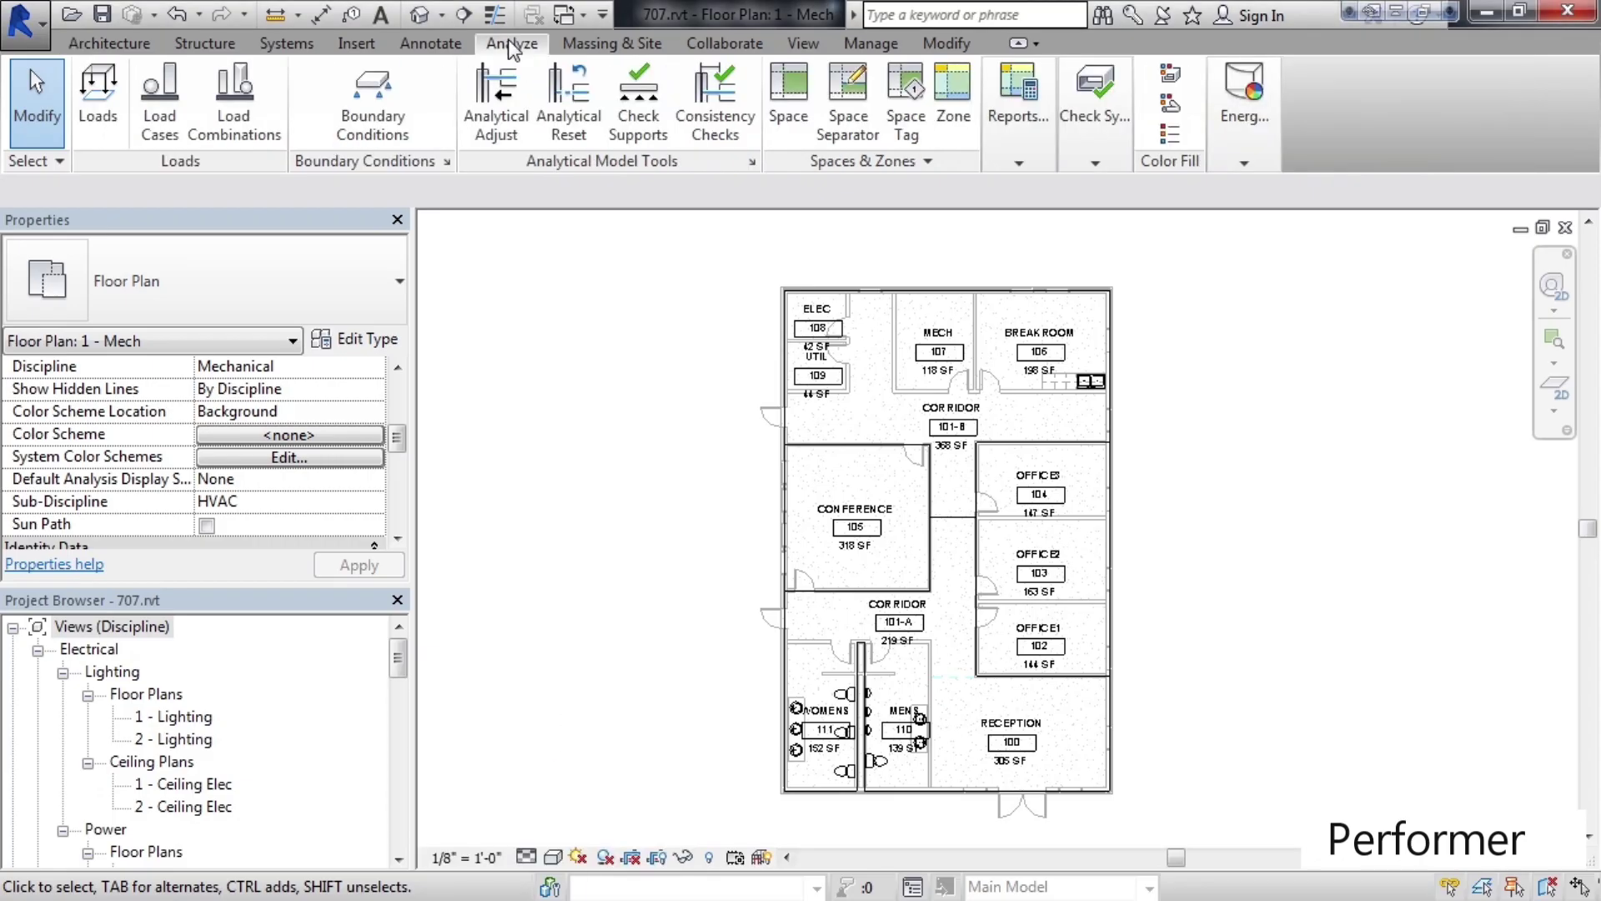
left_click(893, 162)
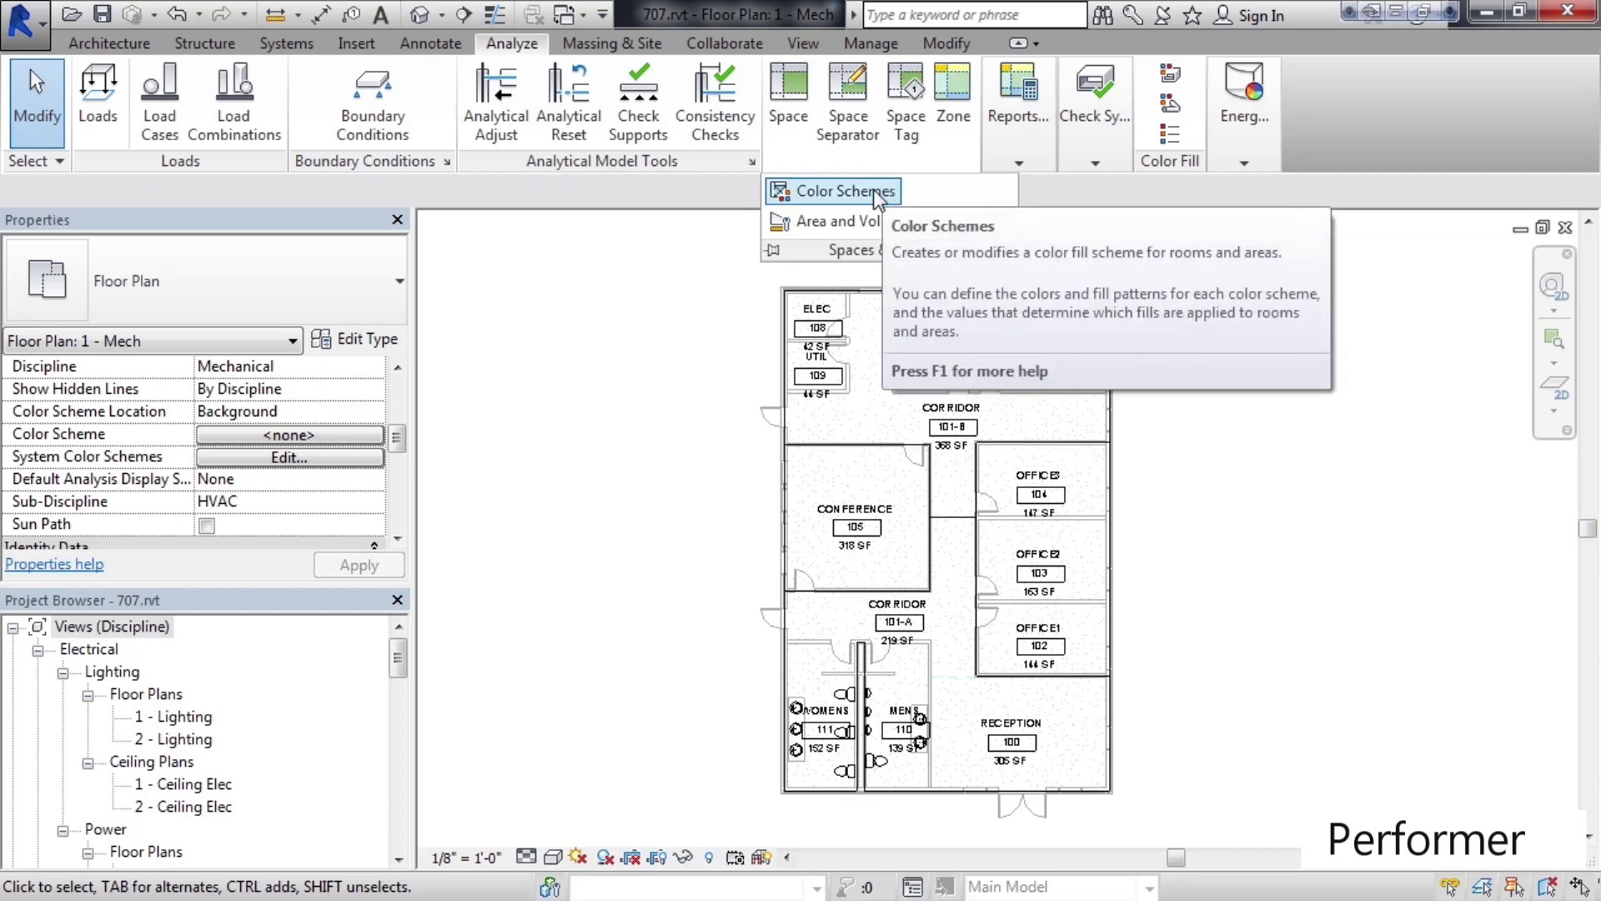
left_click(873, 188)
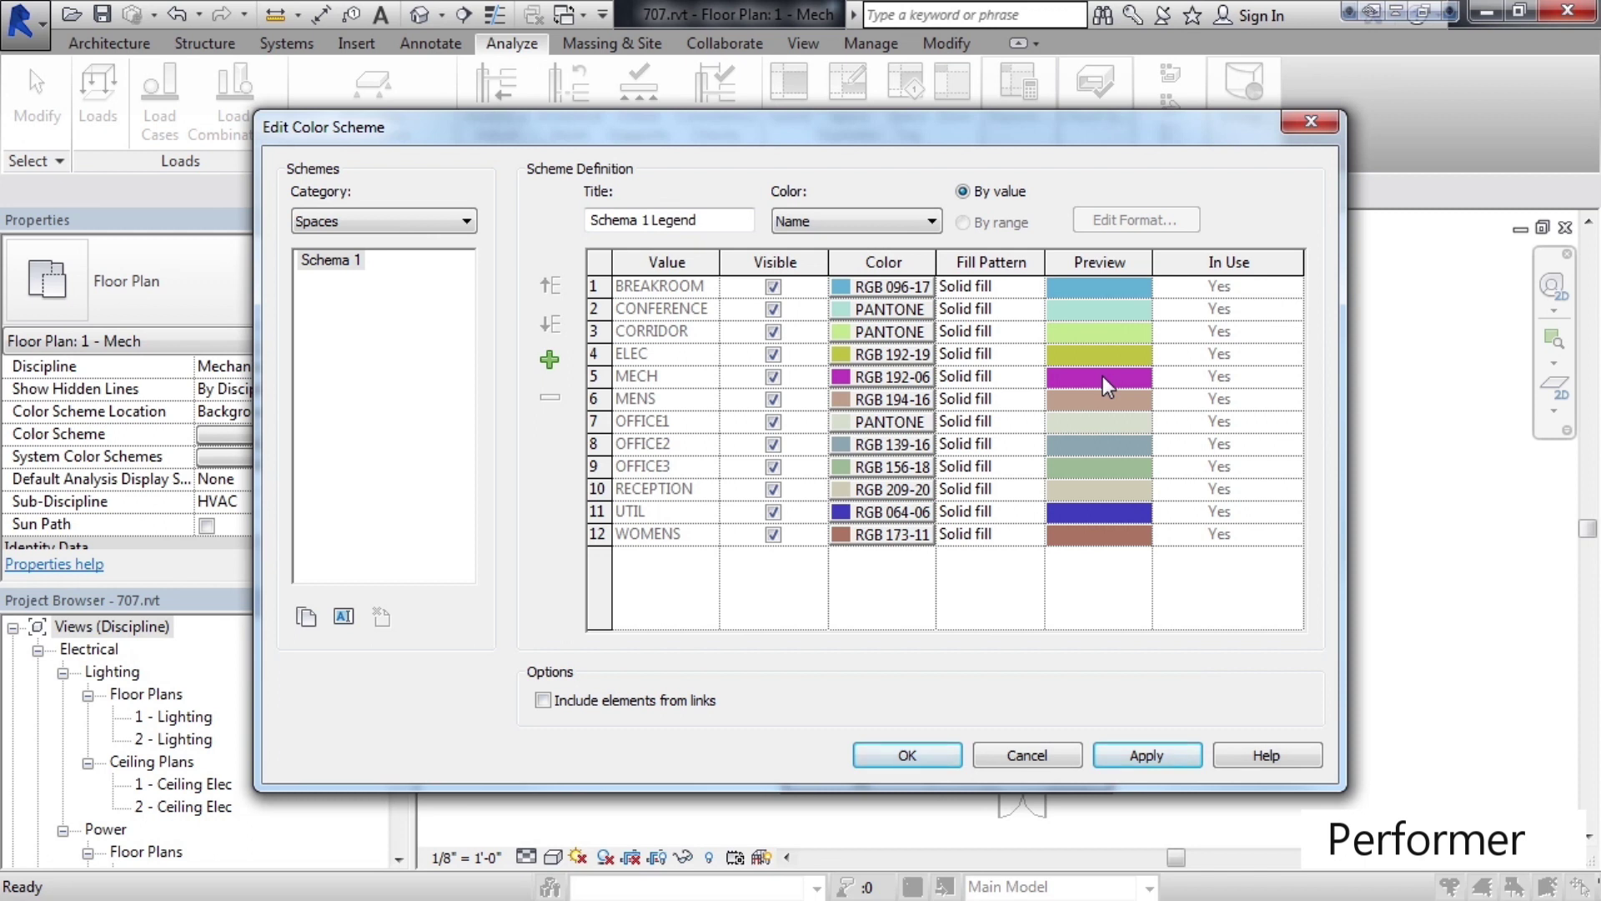
left_click(871, 332)
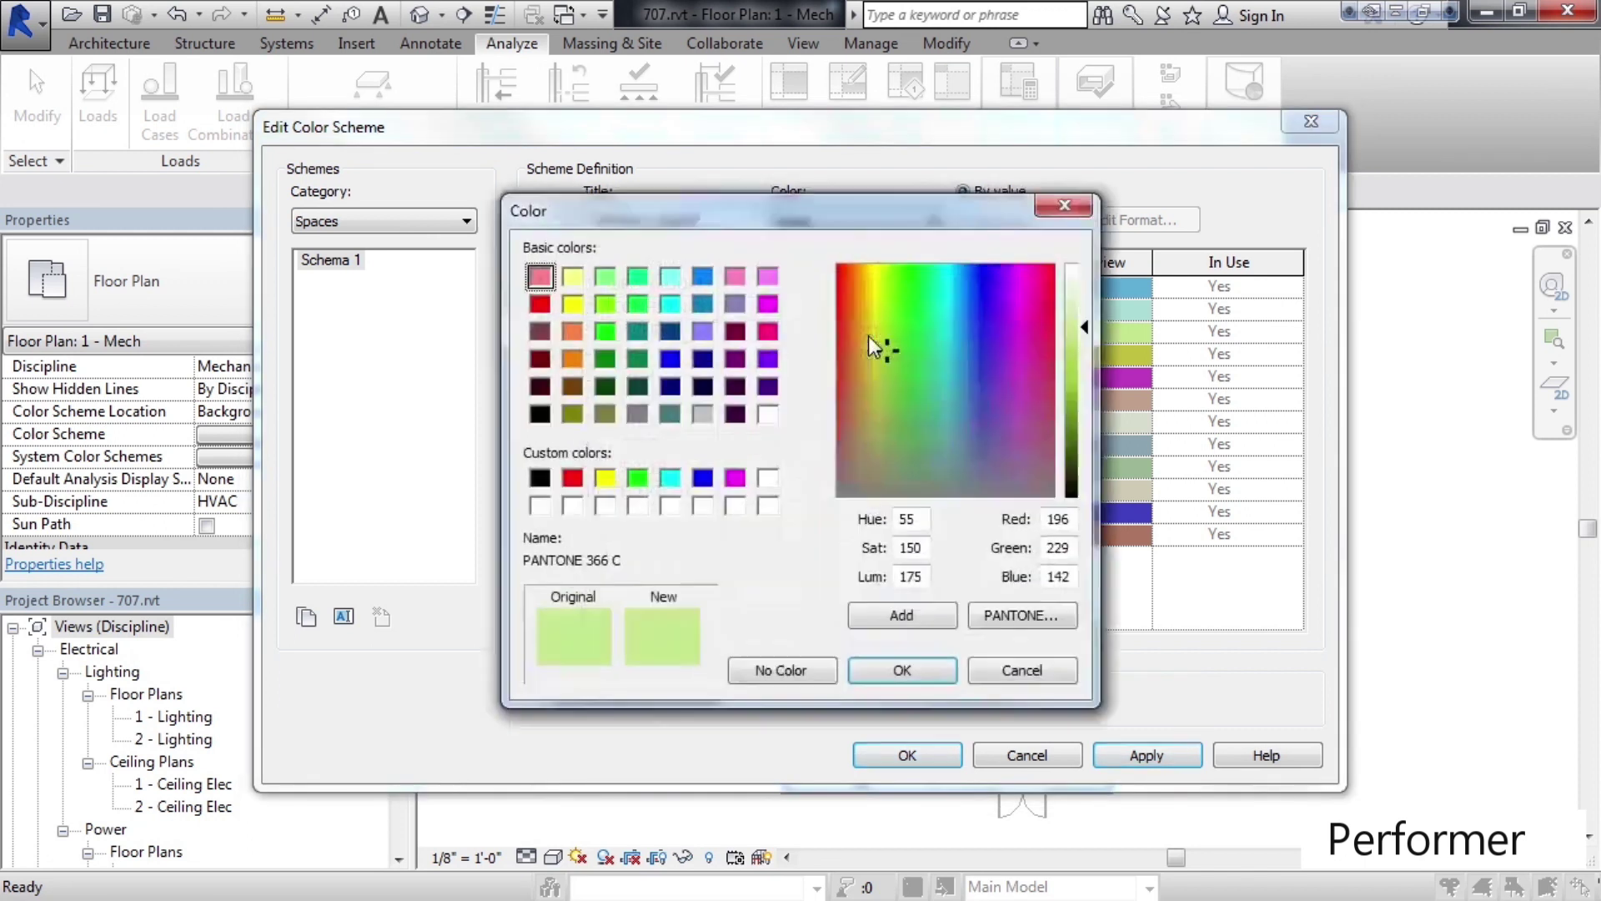
left_click(1009, 669)
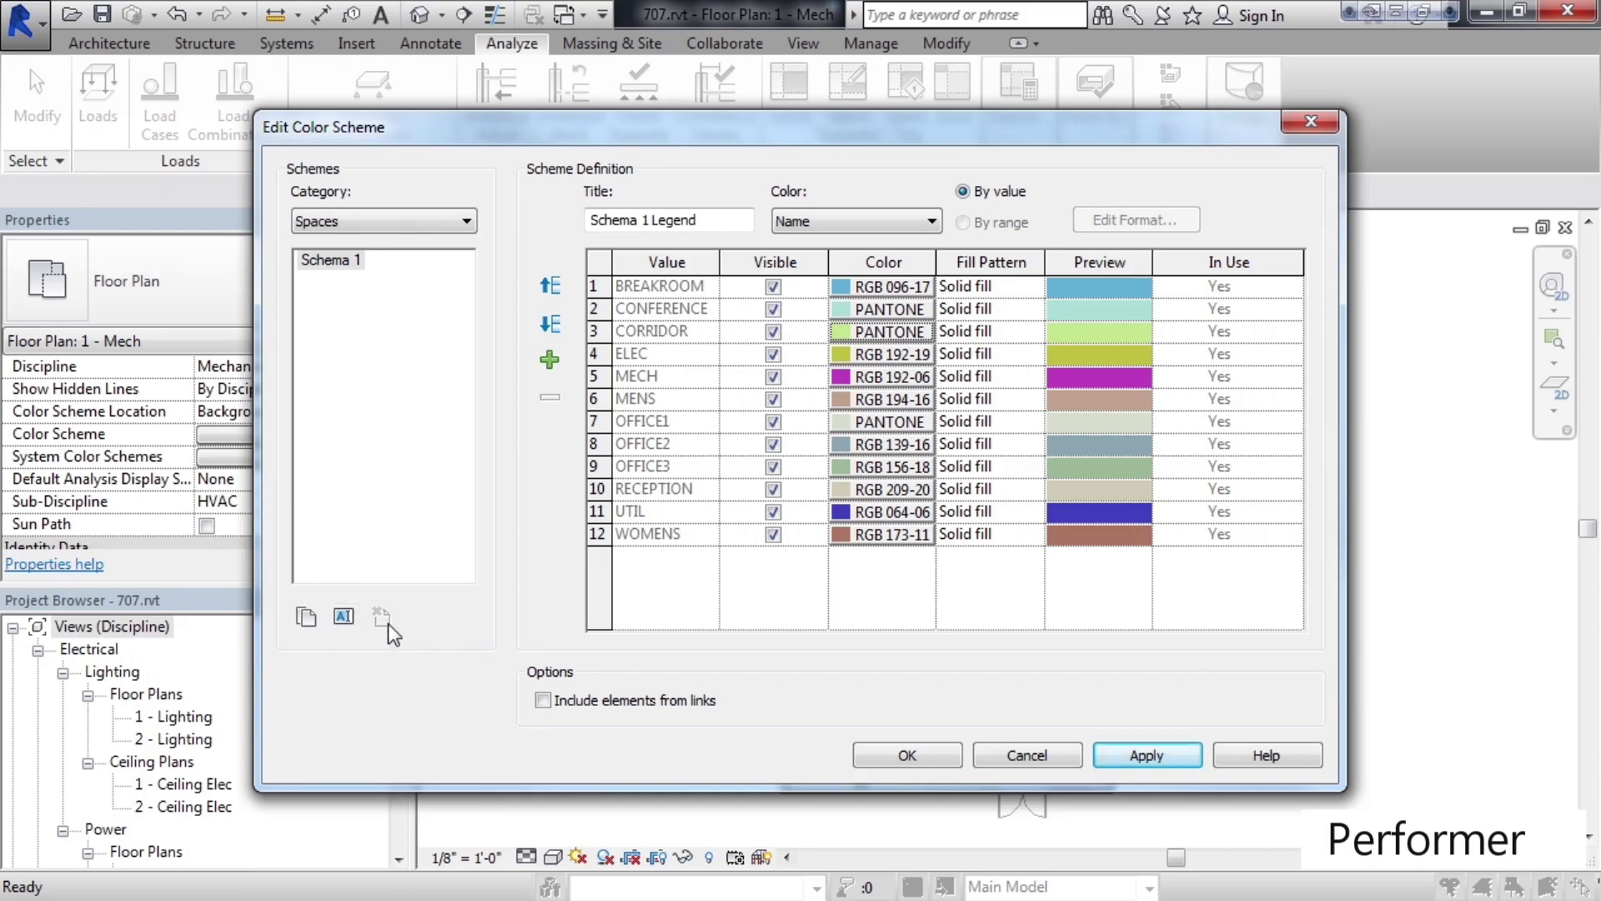
Review Schema 1 and the available color scheme categories, examining the colors defined for HVAC Zones
left_click(313, 259)
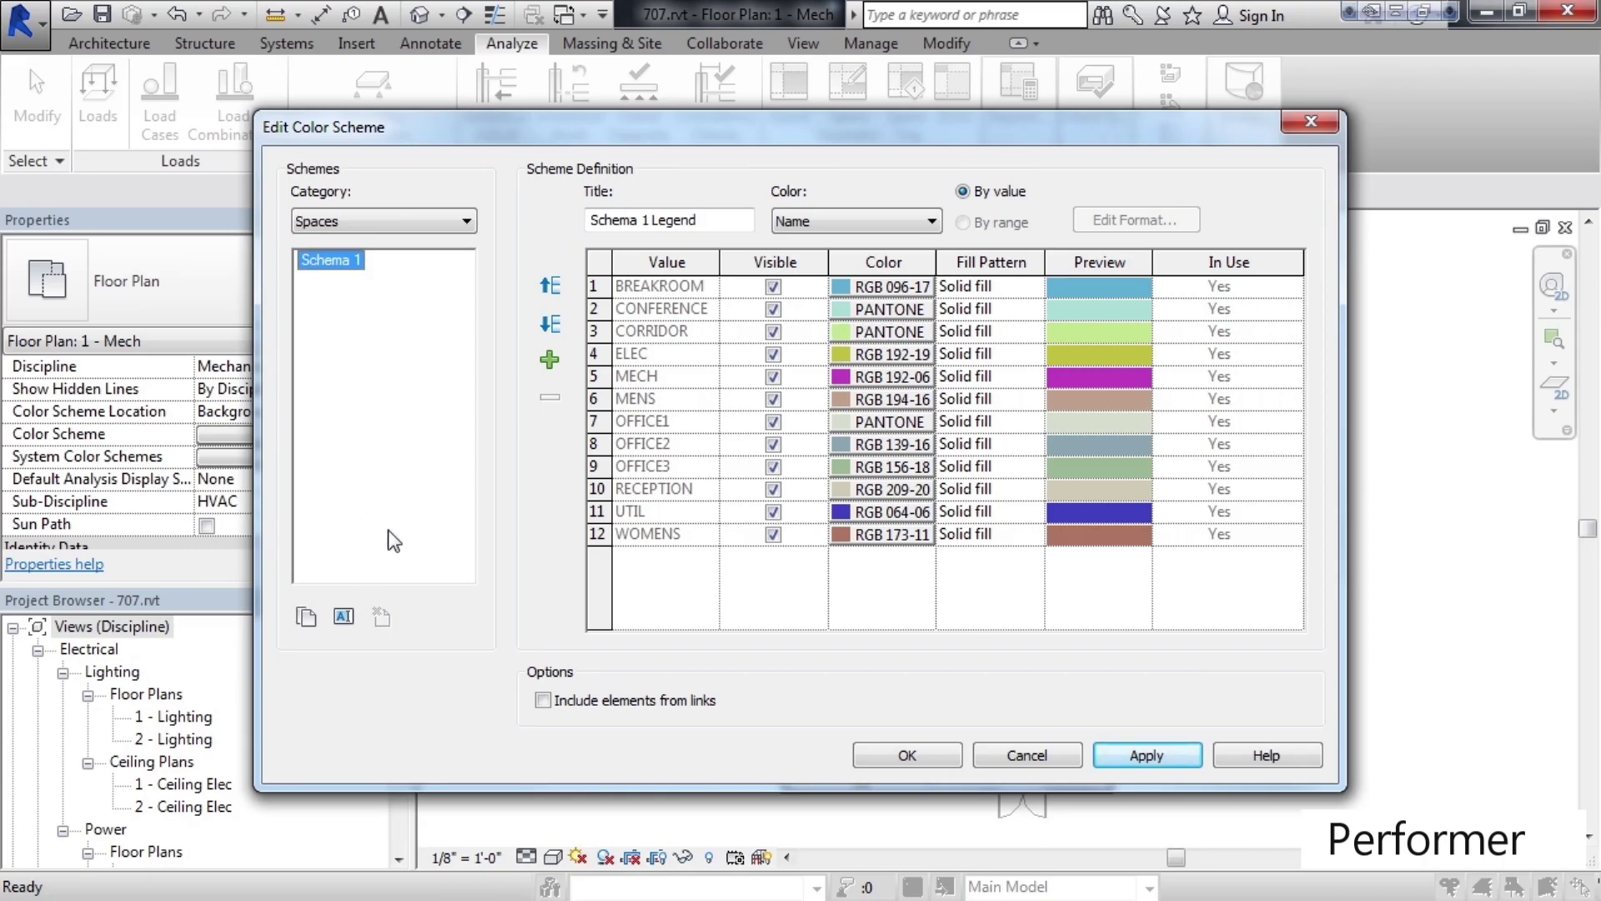
left_click(398, 222)
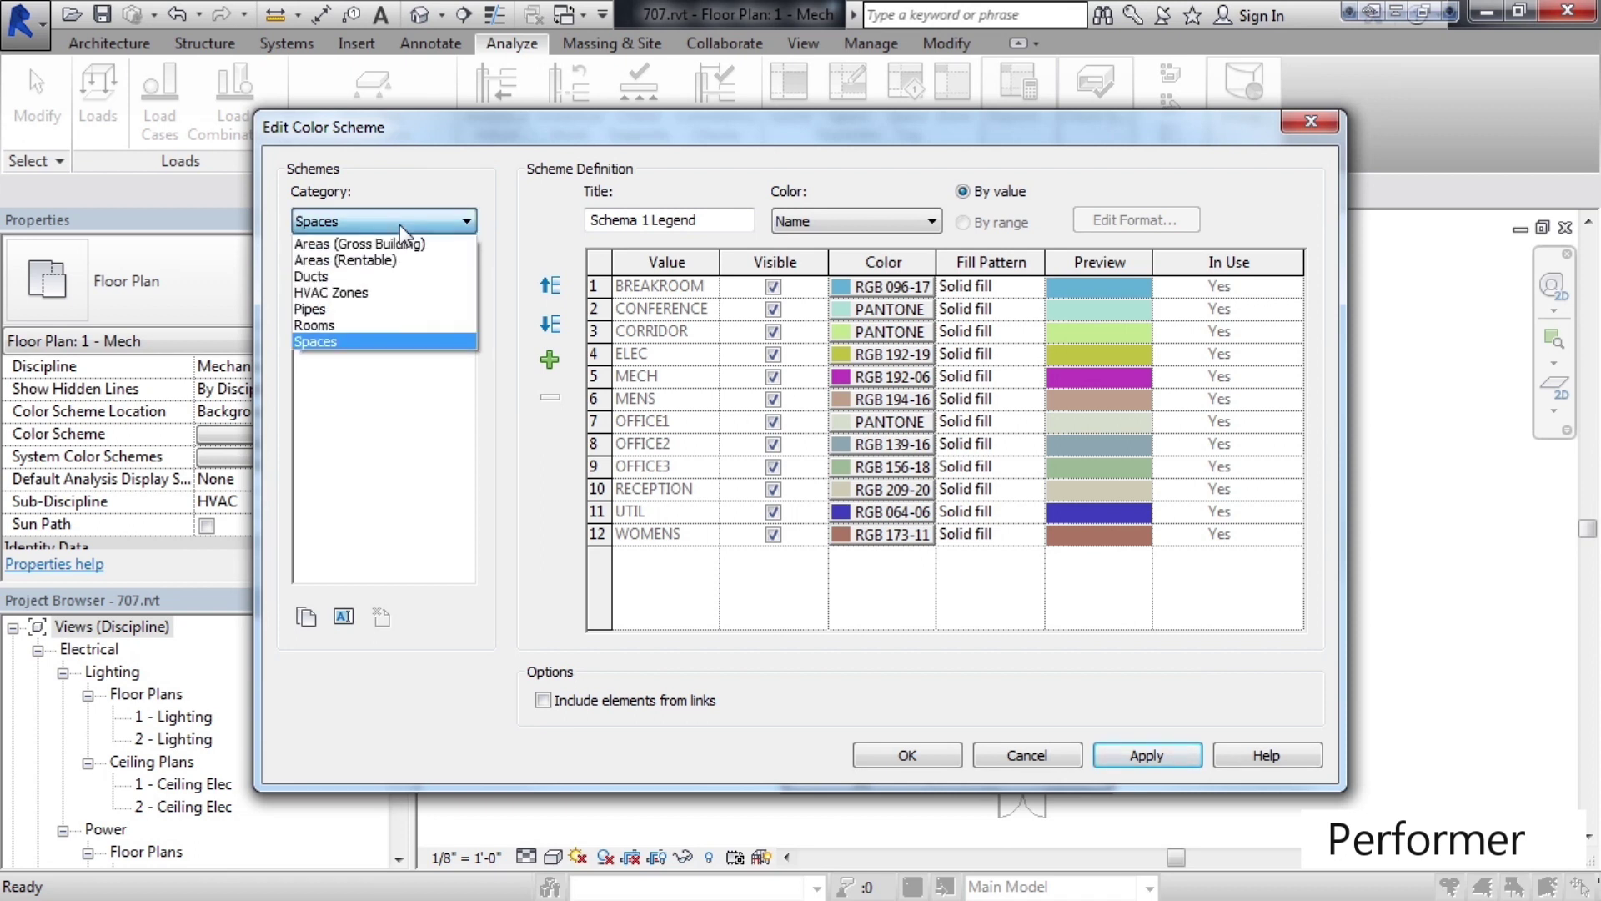
left_click(391, 291)
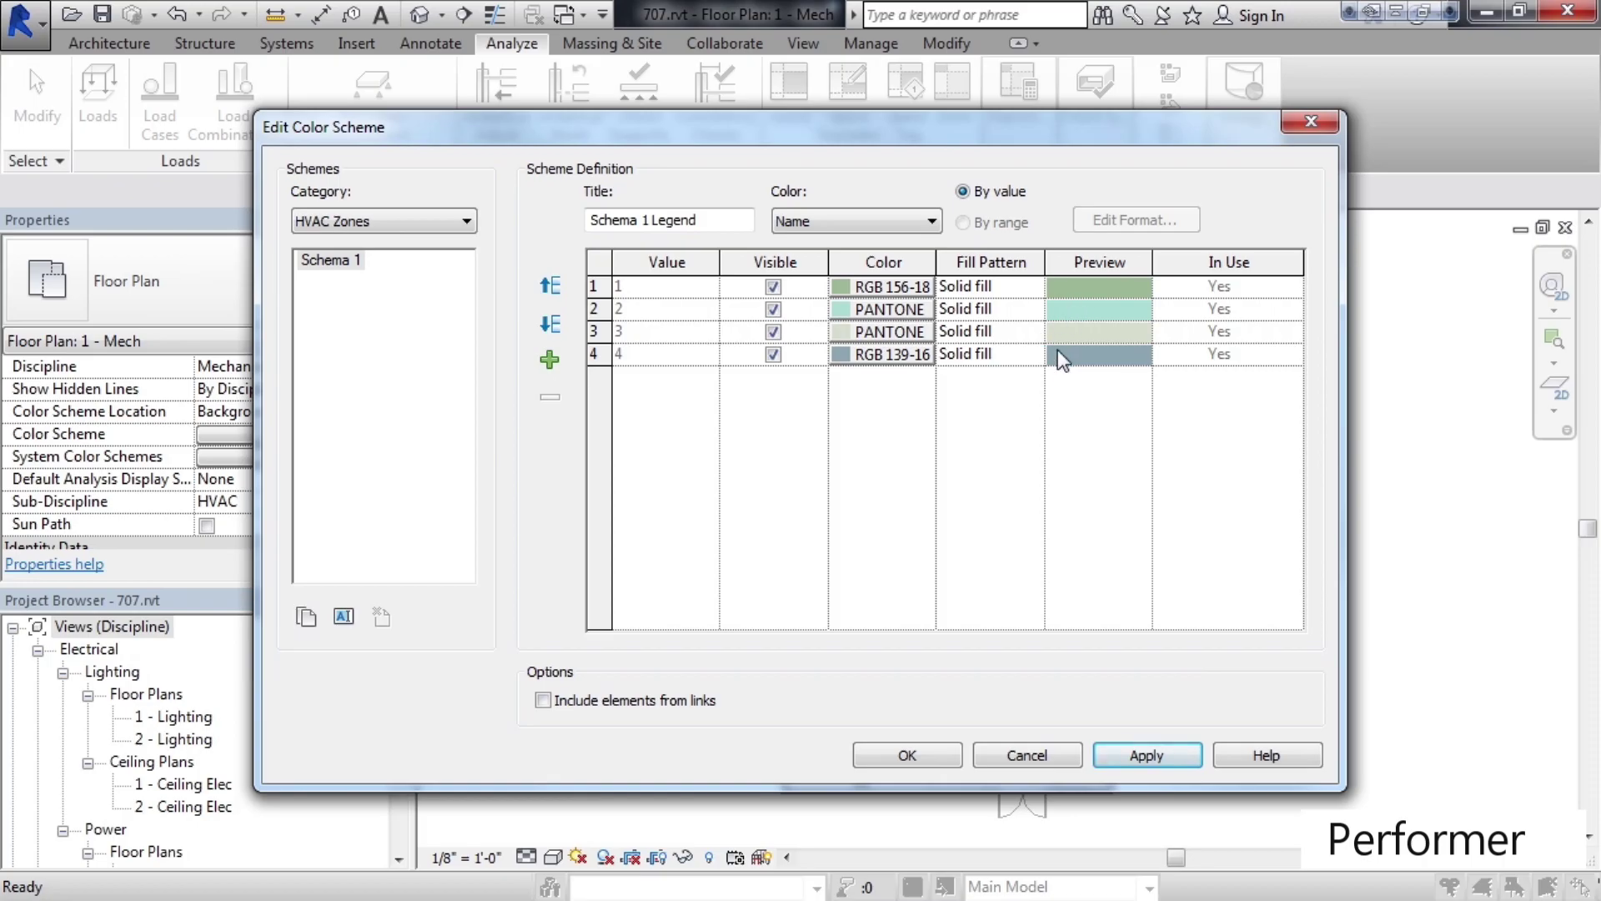
left_click(398, 220)
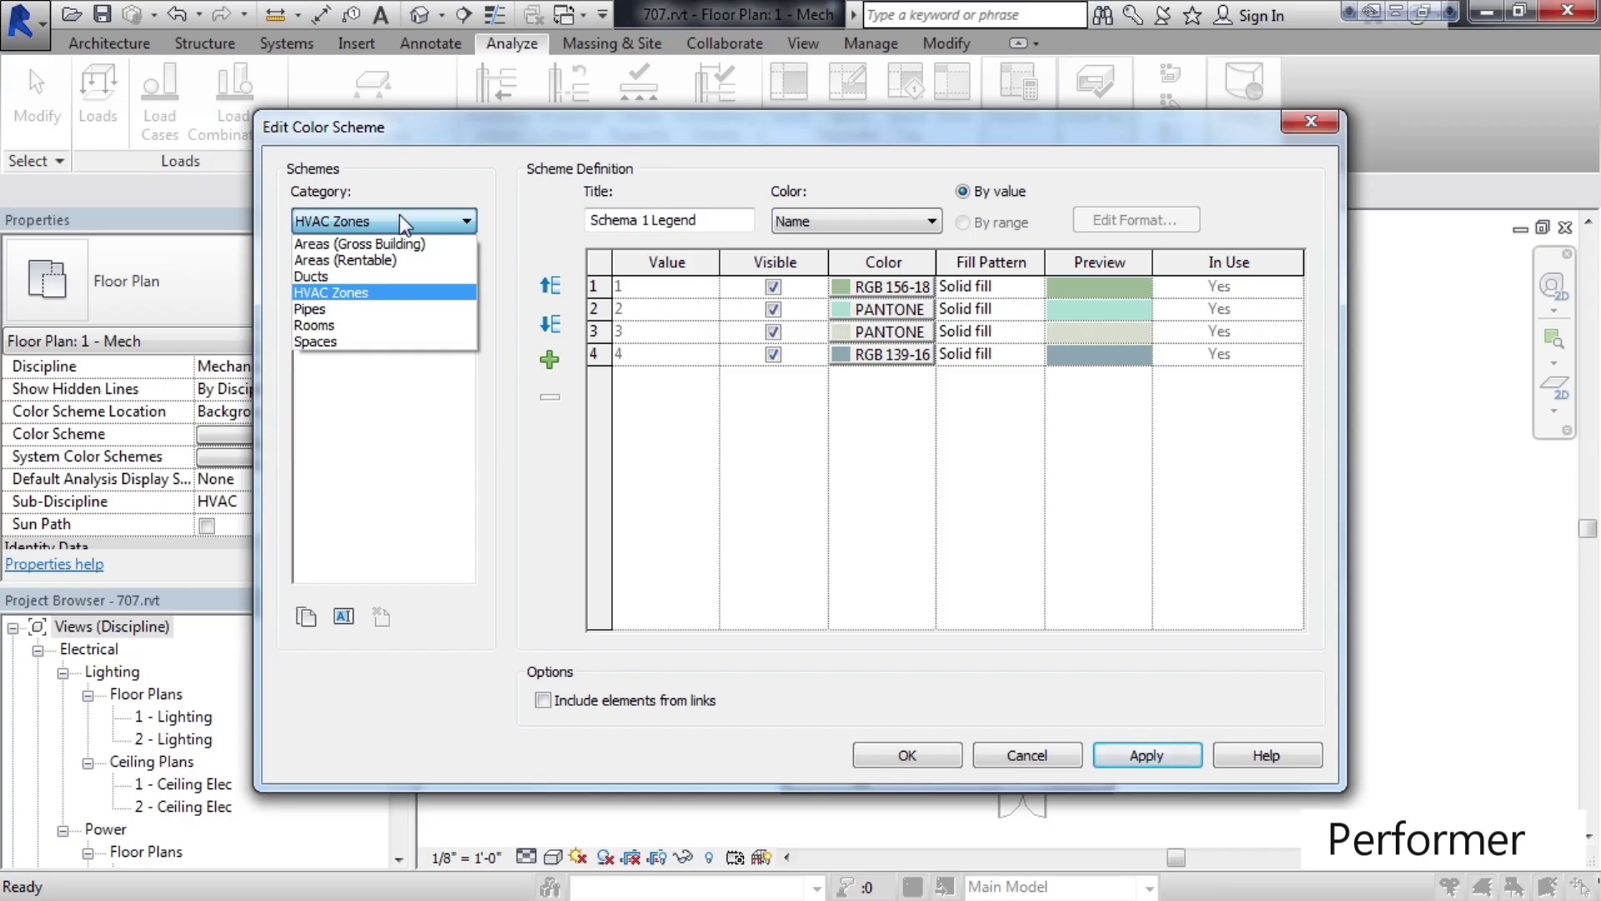
left_click(412, 193)
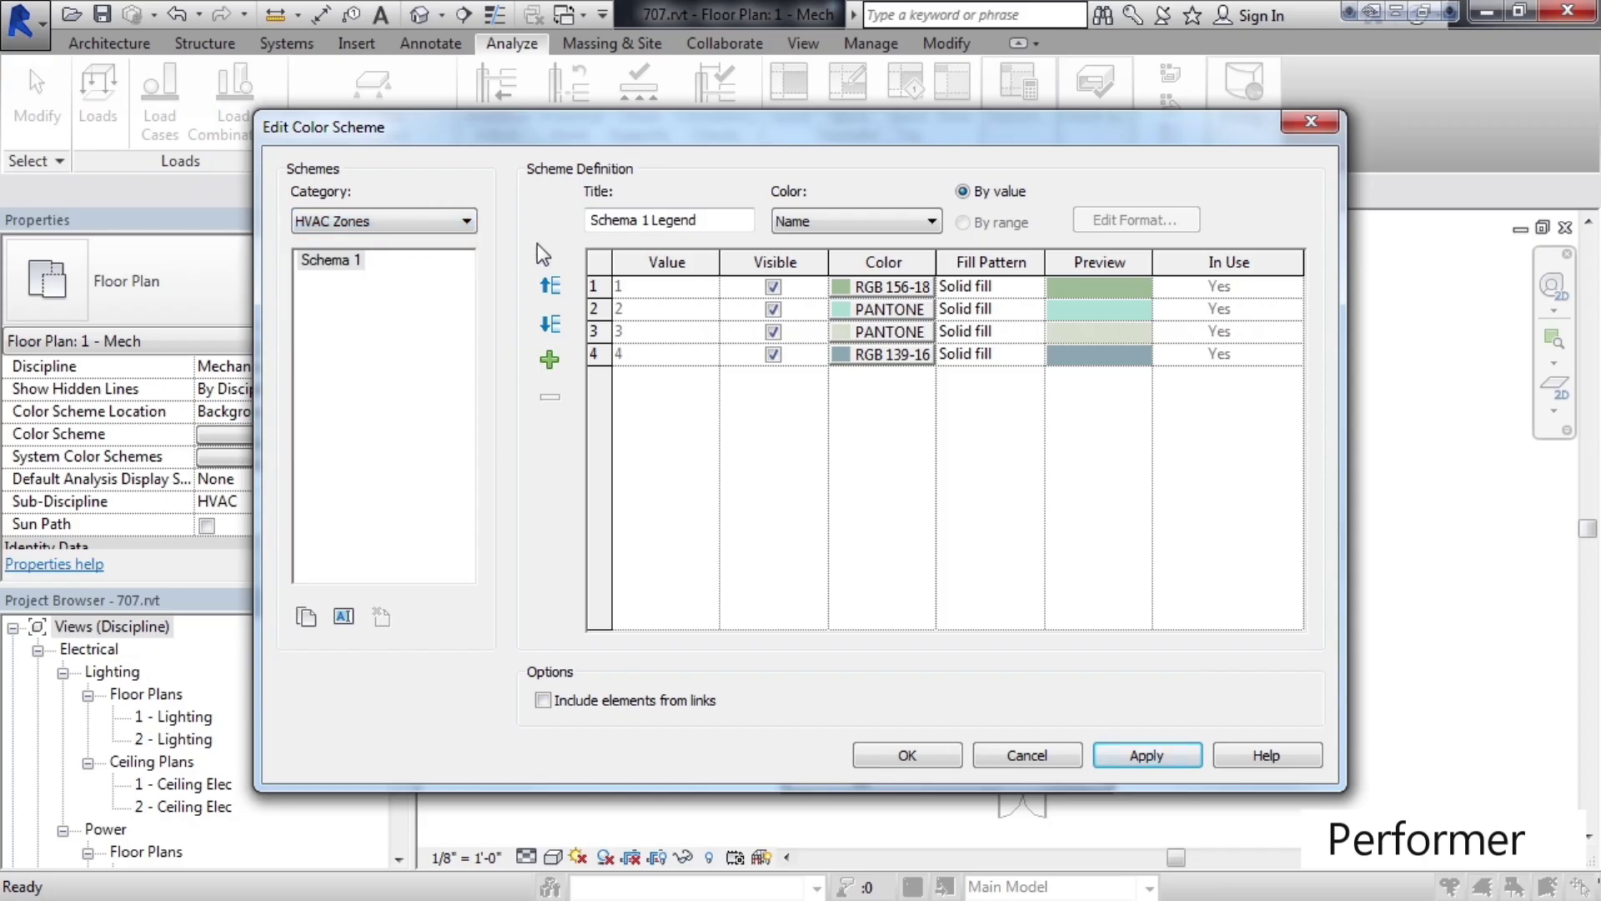
left_click(922, 759)
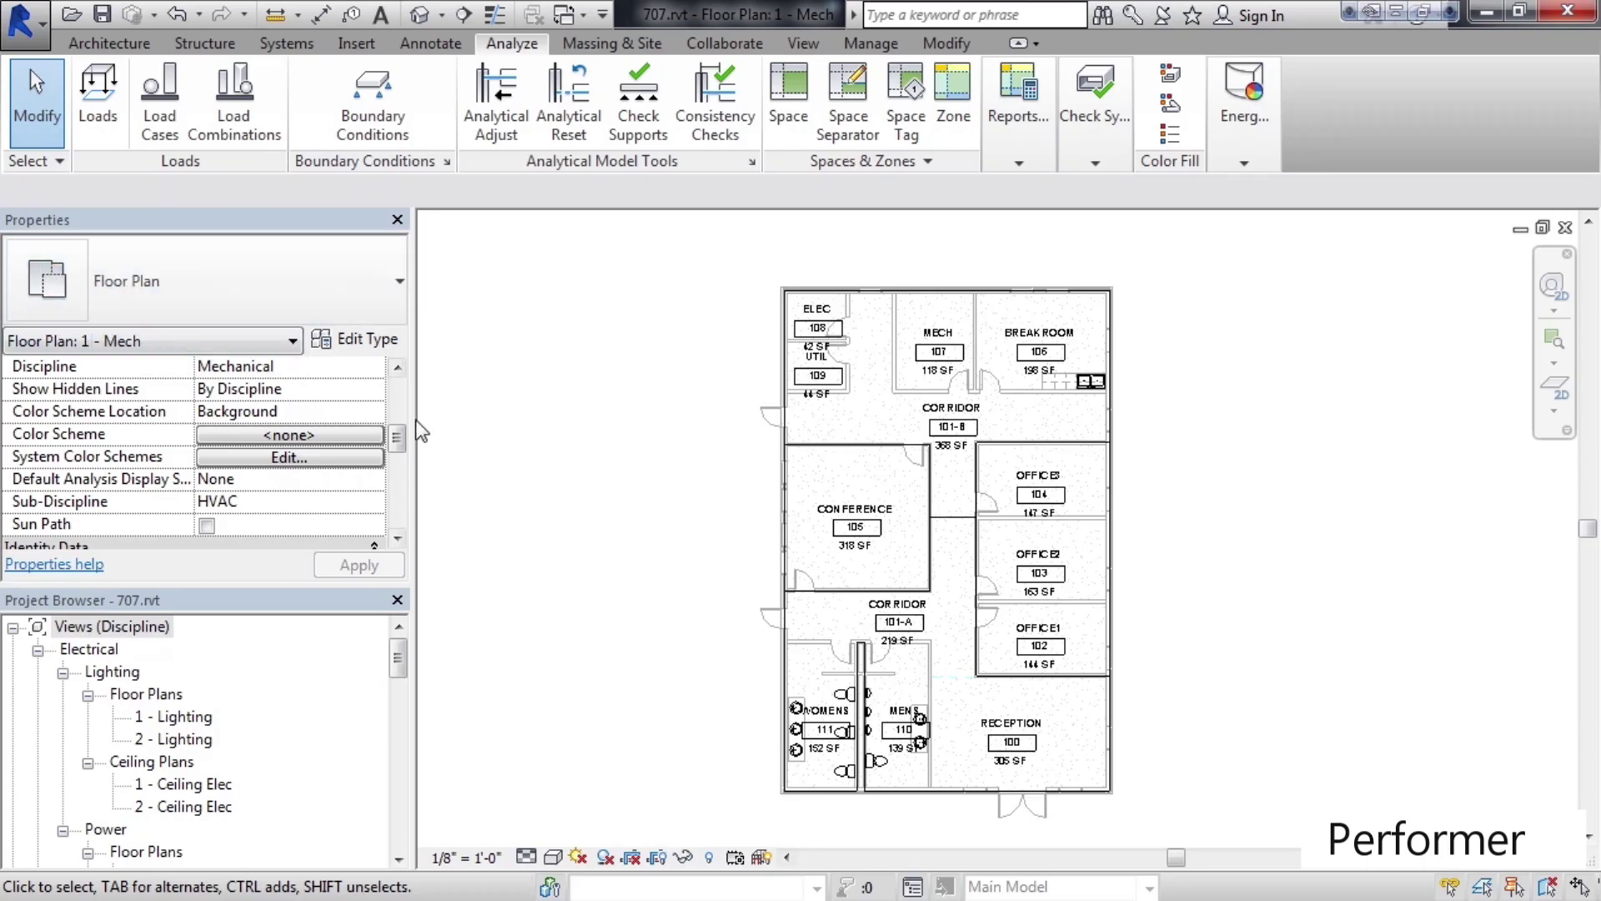
Apply the Spaces category's Schema 1 color scheme to the 1 - Mech floor plan view and clear the selection
mouse_move(397, 435)
left_mouse_down()
mouse_move(397, 396)
mouse_move(401, 437)
left_mouse_up()
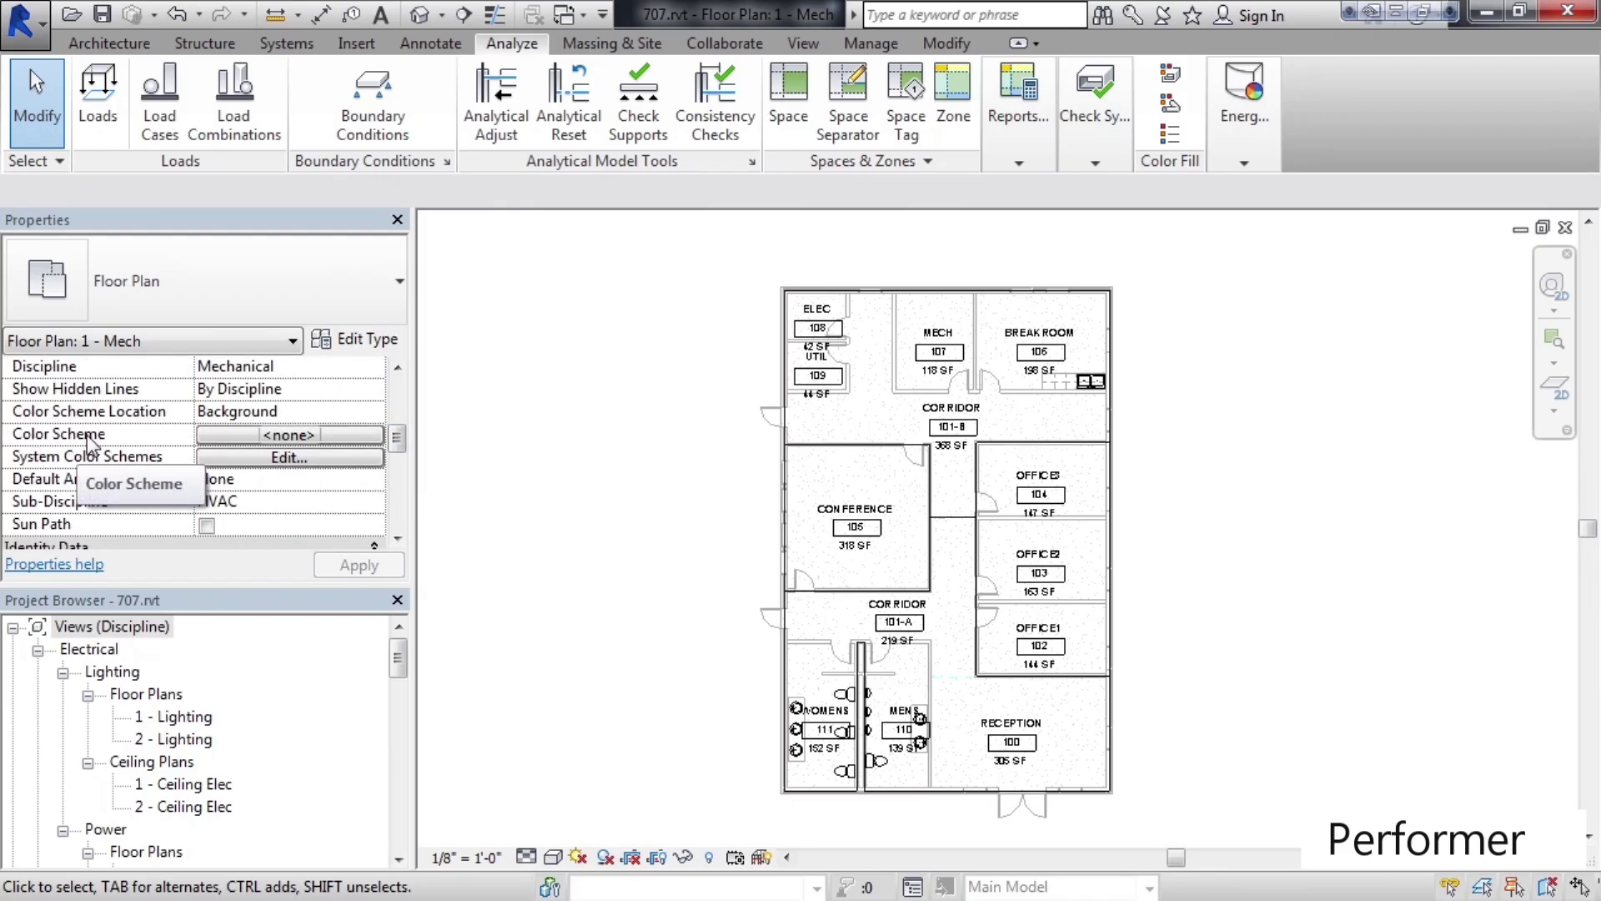
left_click(307, 435)
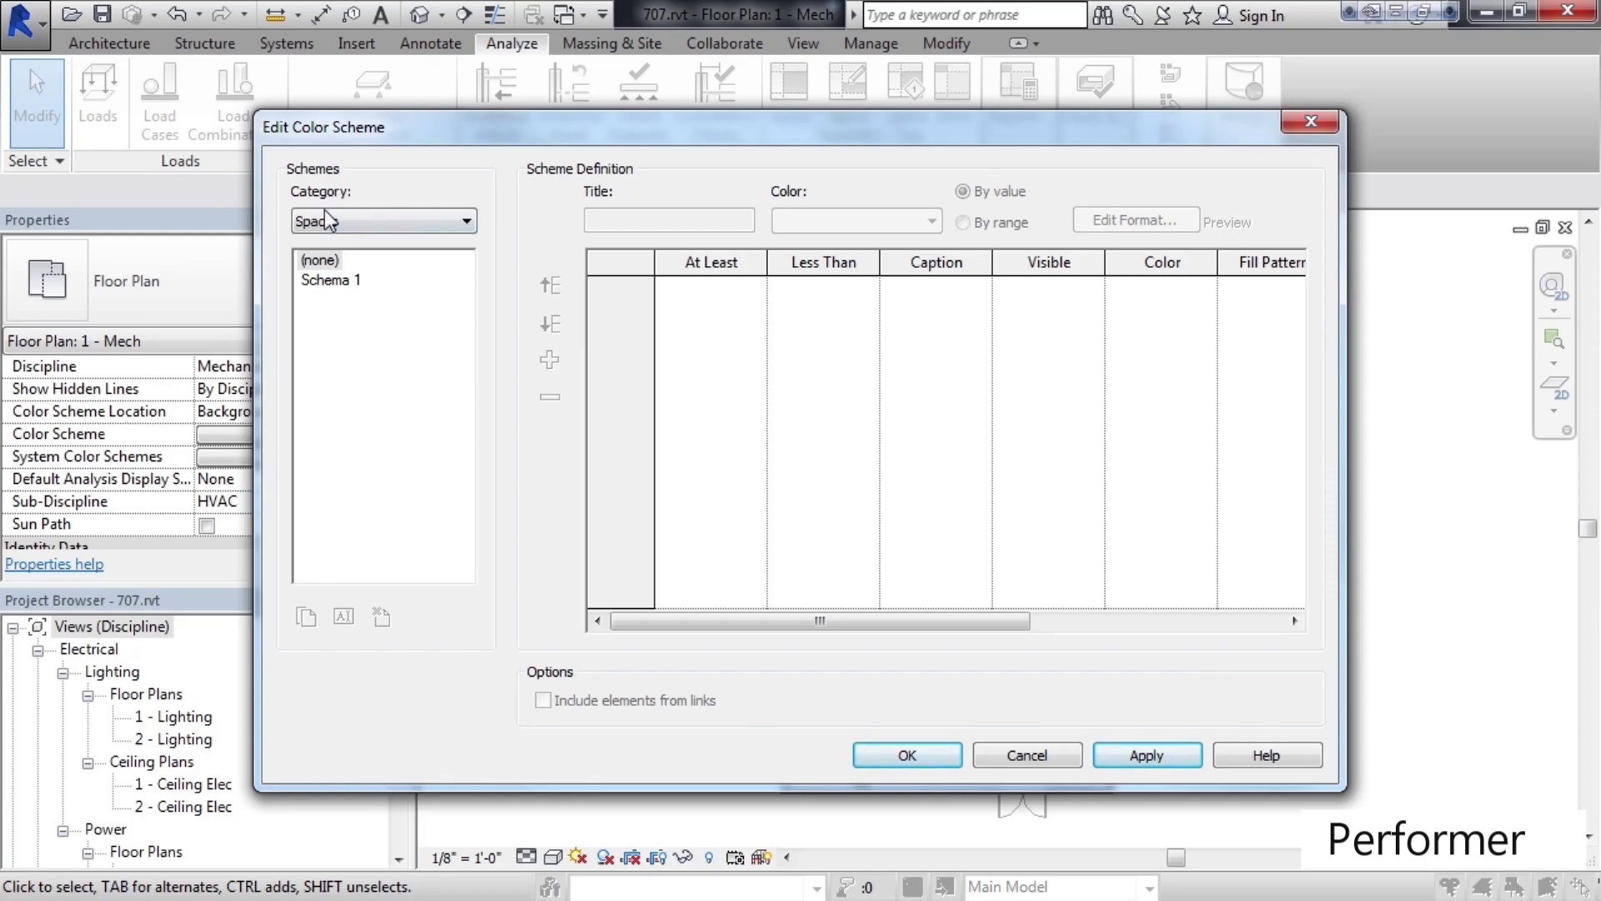
left_click(345, 287)
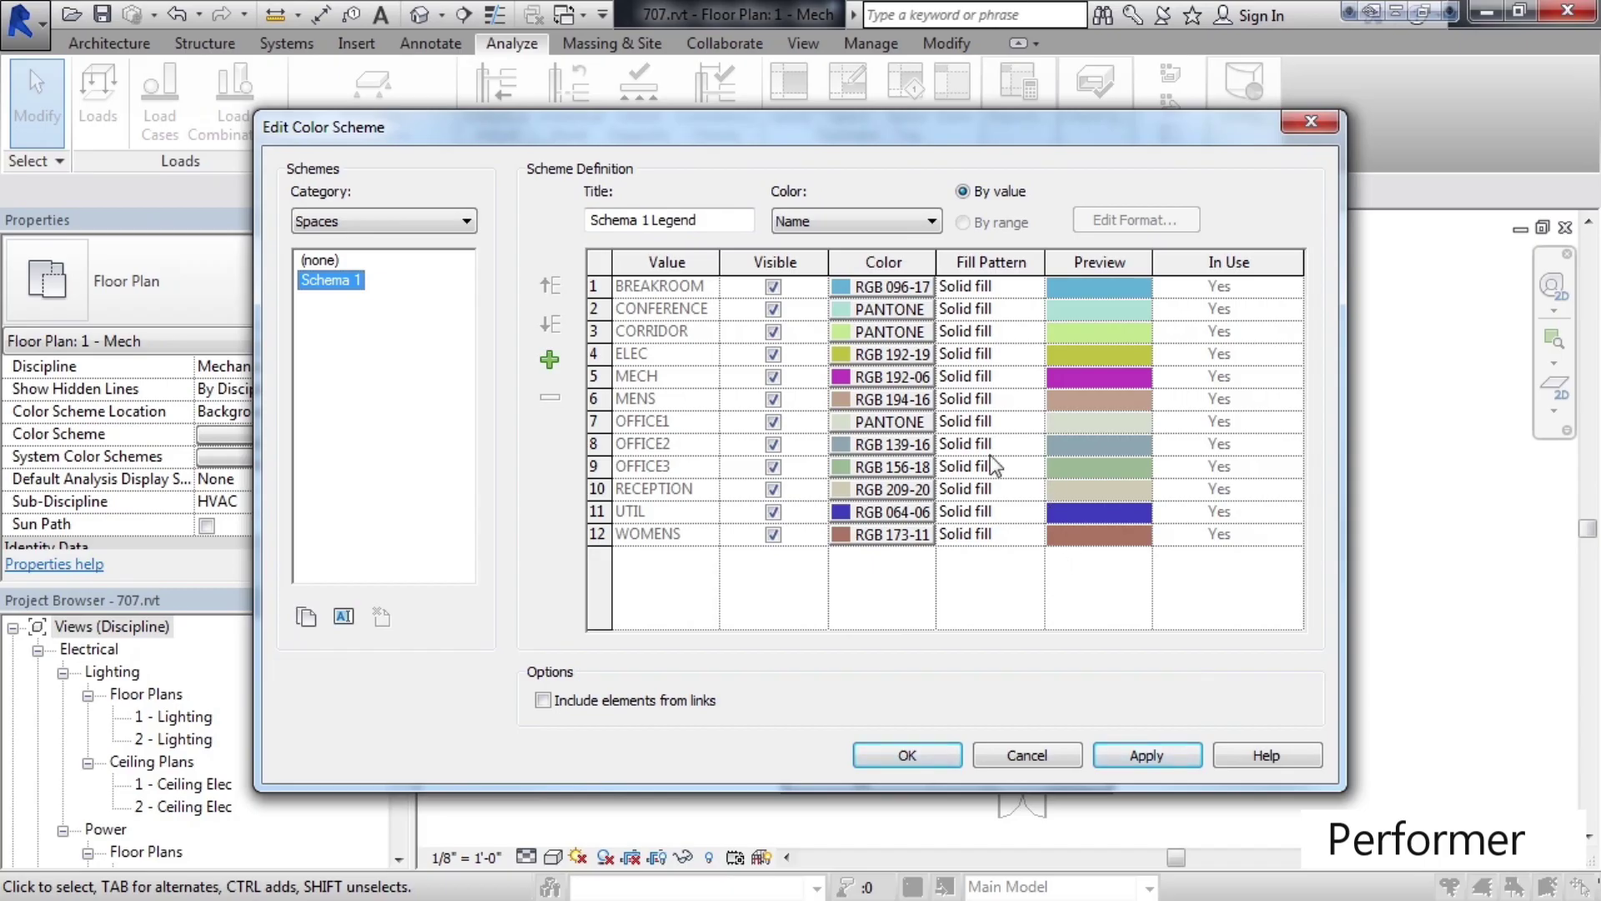
left_click(889, 754)
left_click(889, 754)
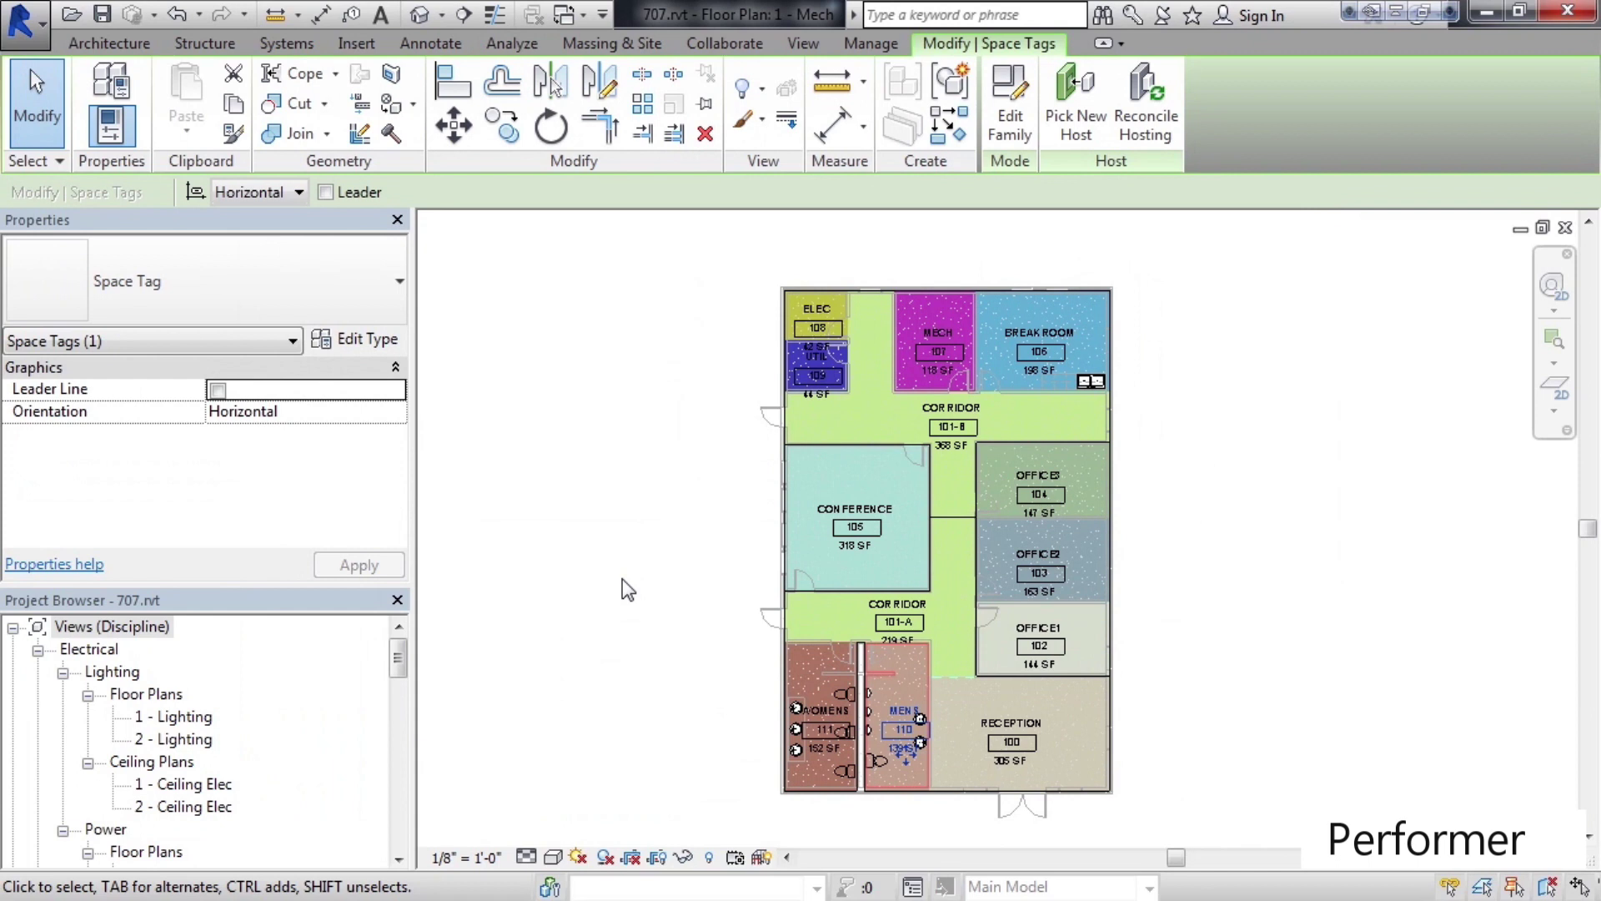
left_click(622, 579)
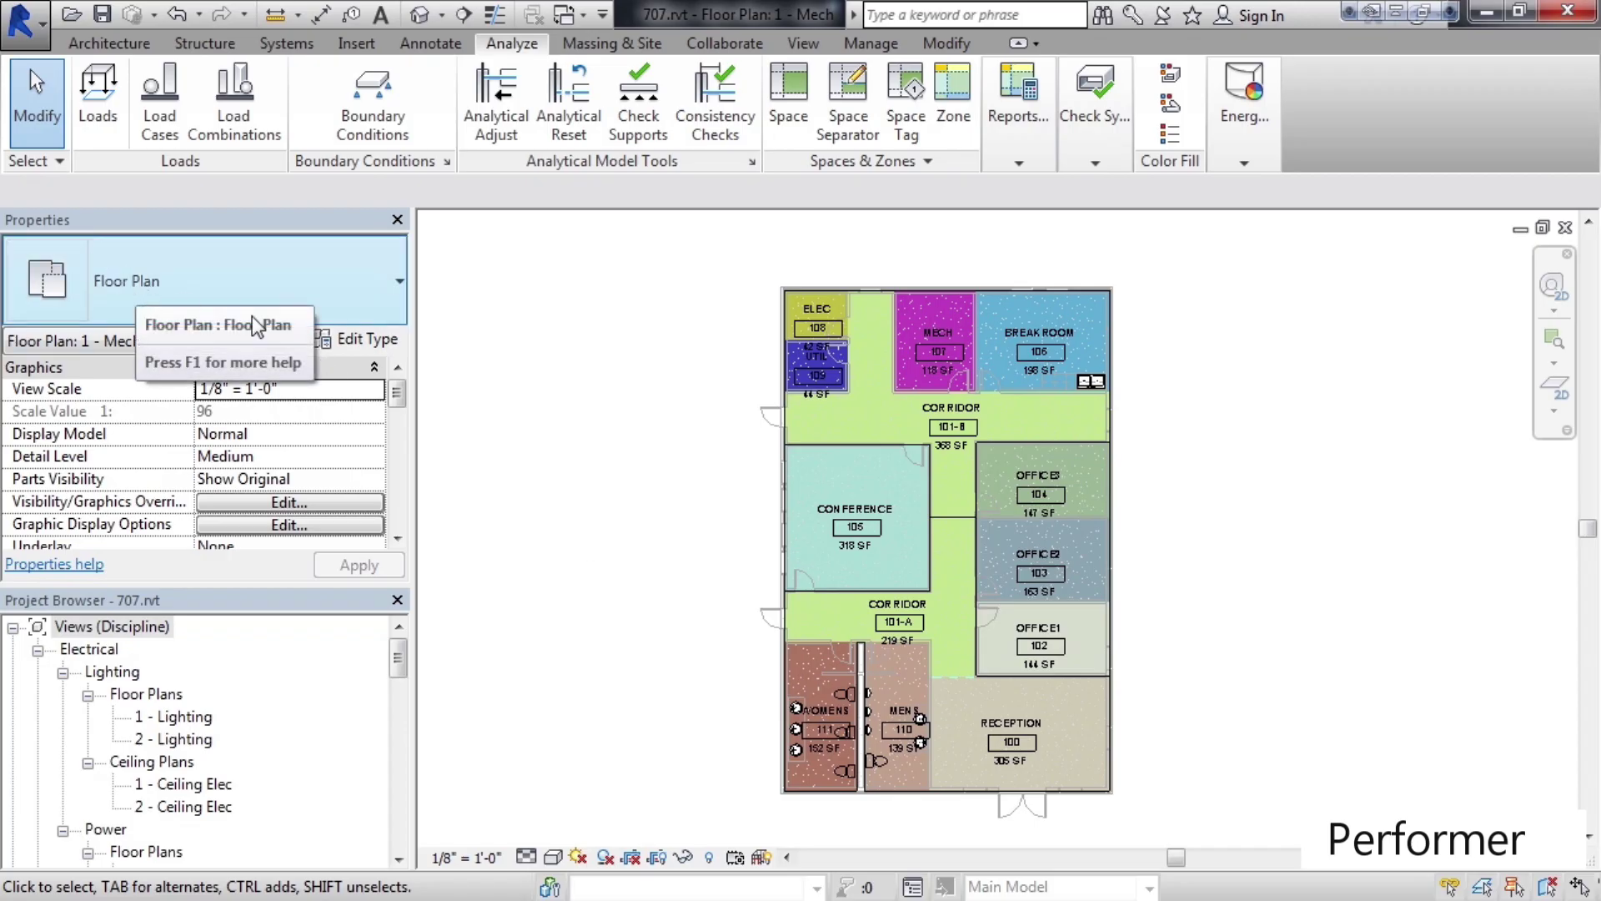
Set the 1 - Mech floor plan's color scheme to Schema 1 of the HVAC Zones category
left_click_drag(392, 392, 395, 434)
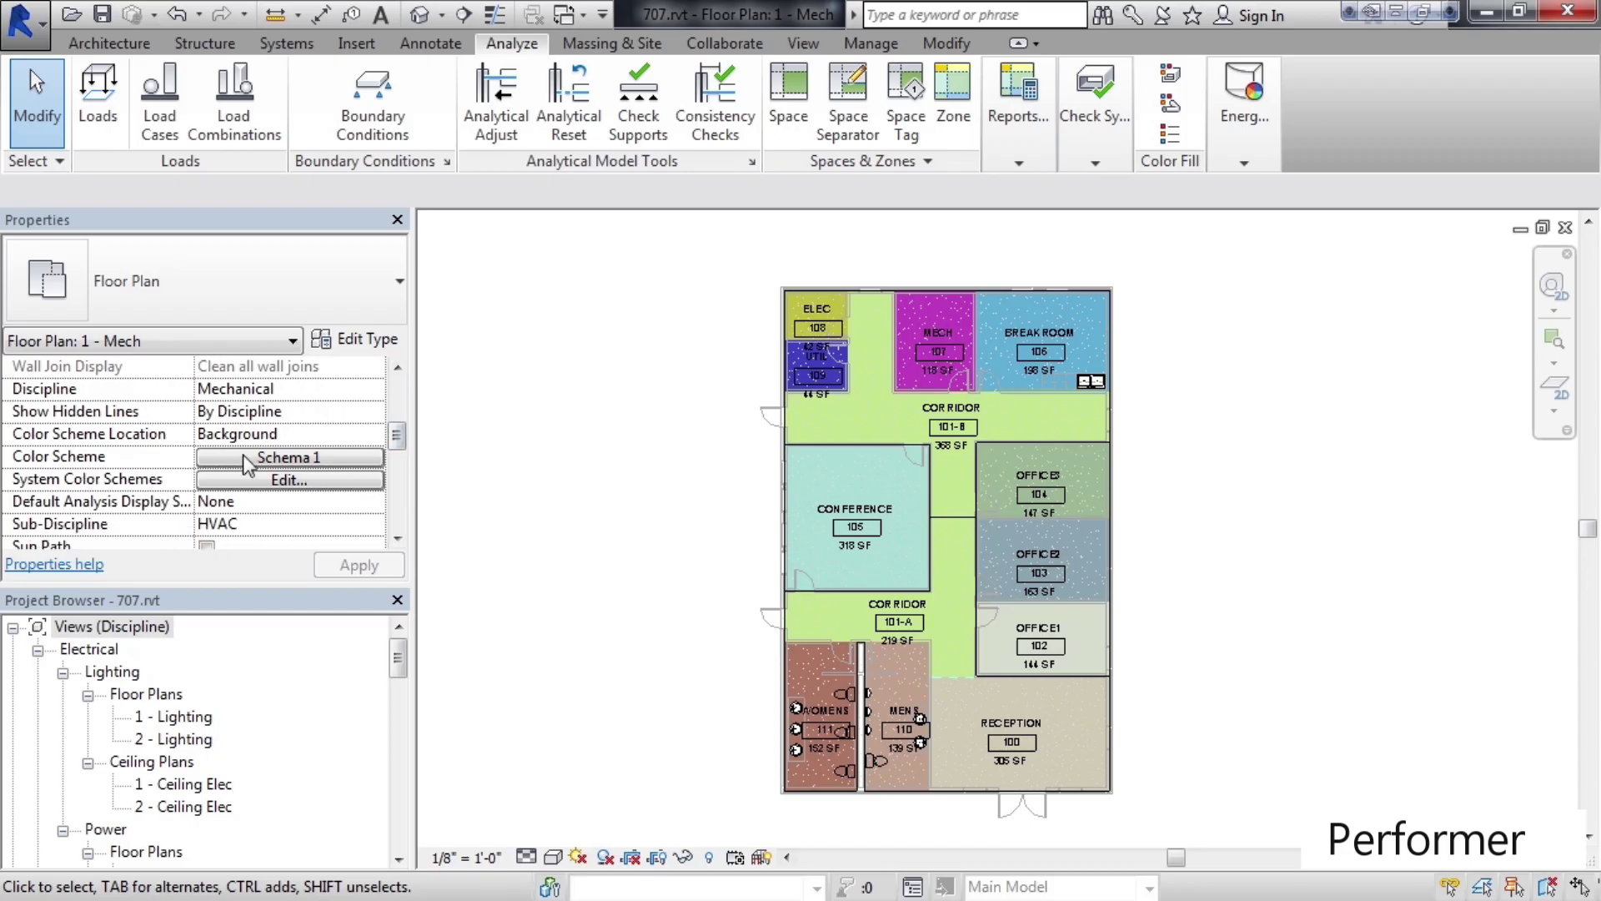
left_click(289, 459)
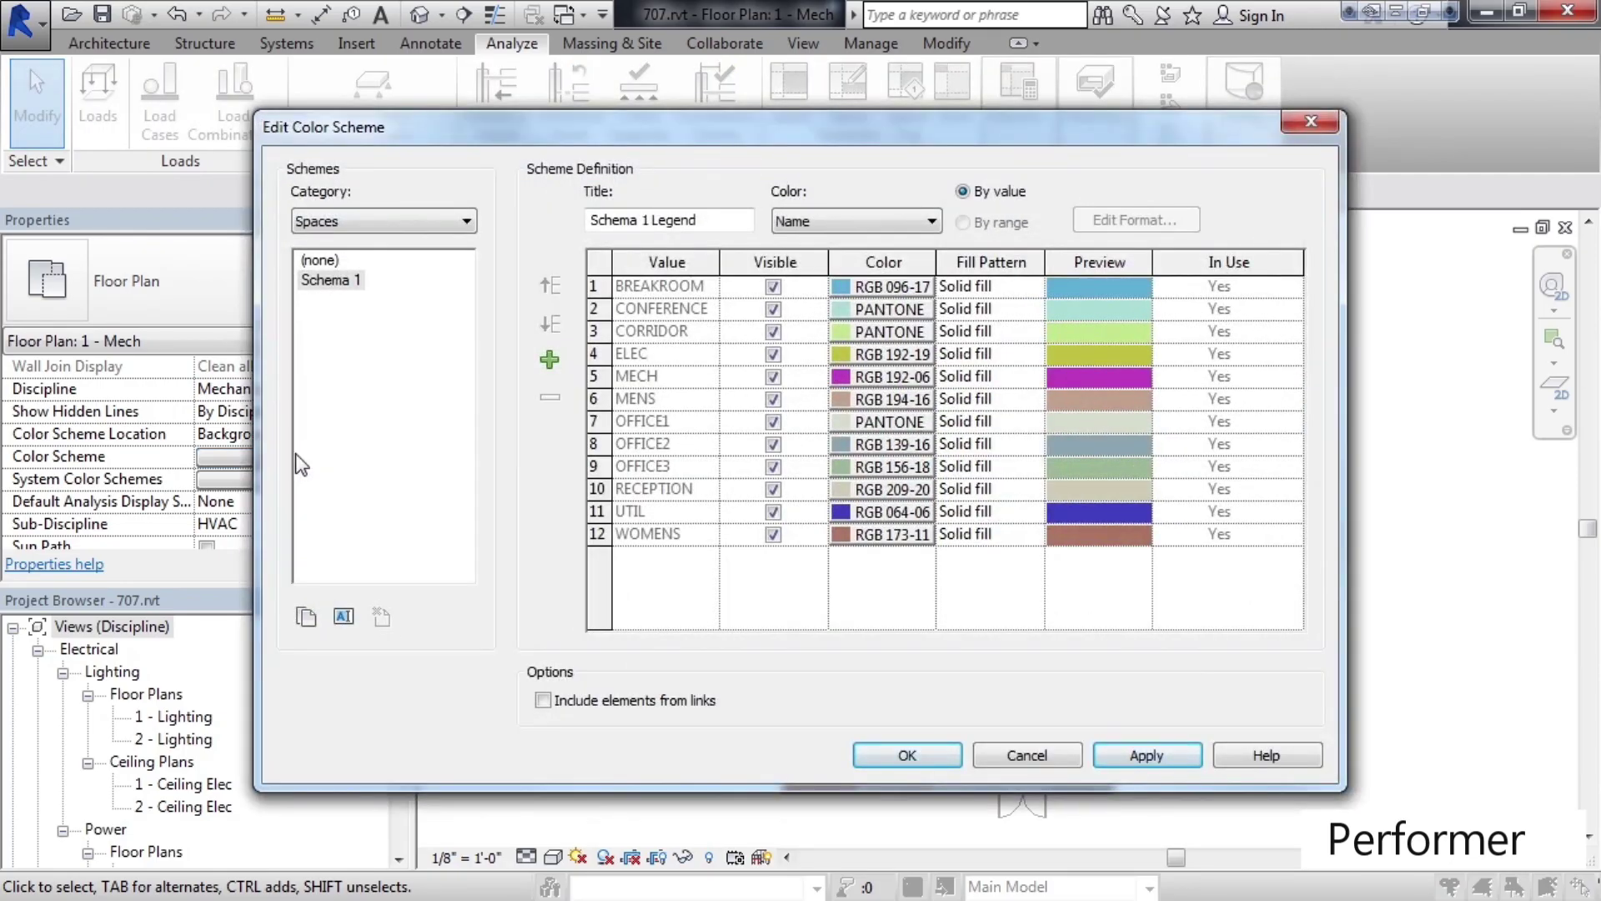
left_click(388, 223)
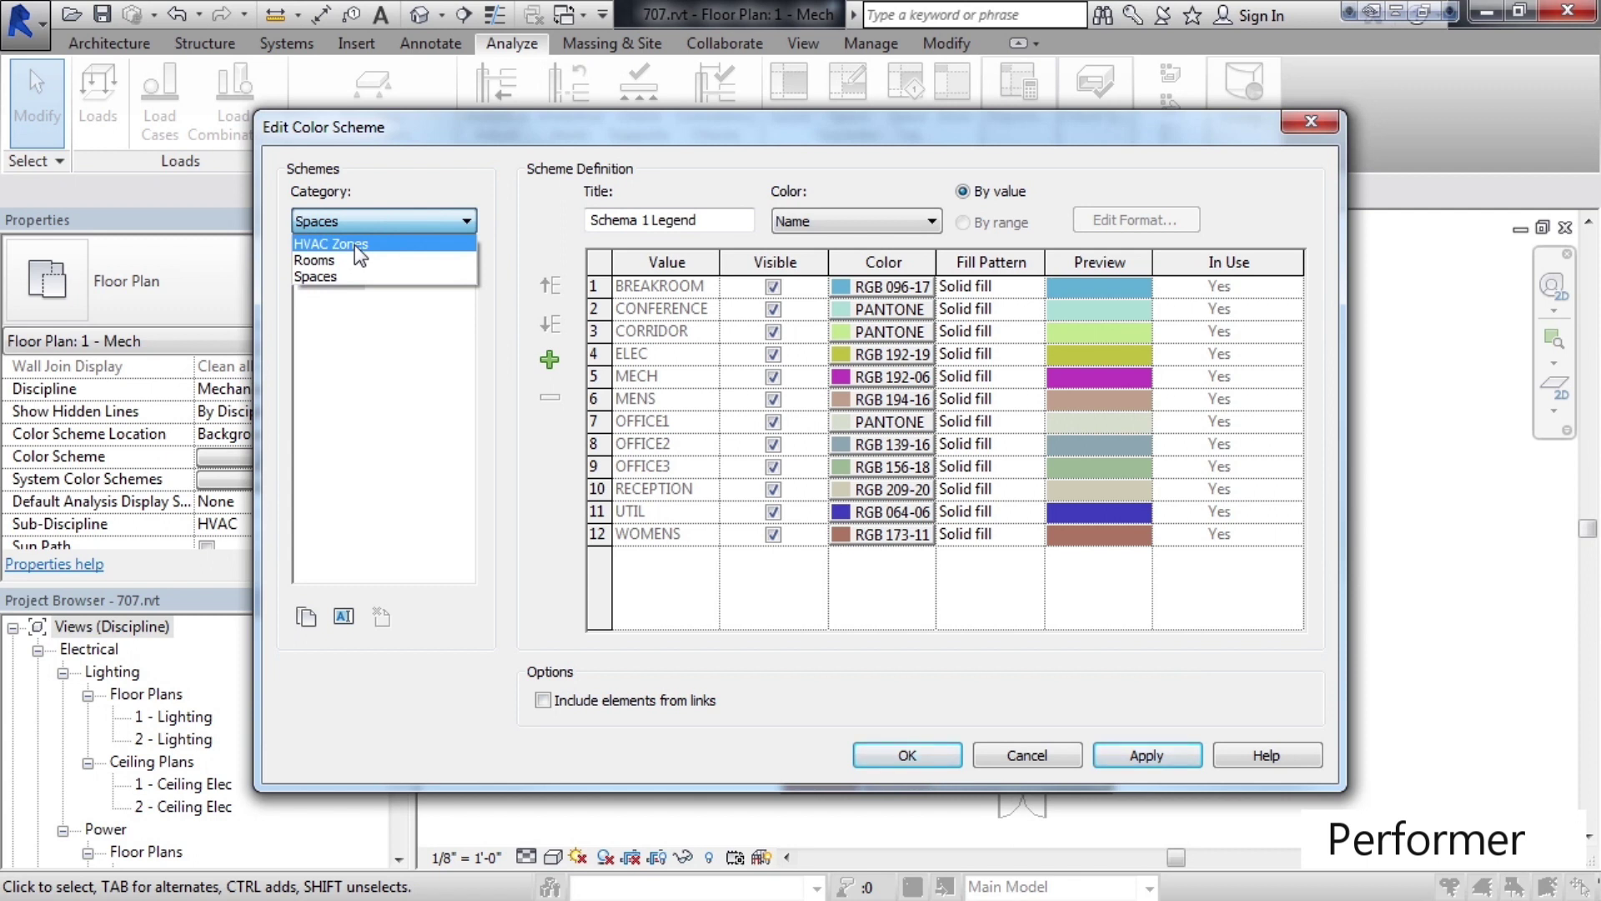
left_click(353, 243)
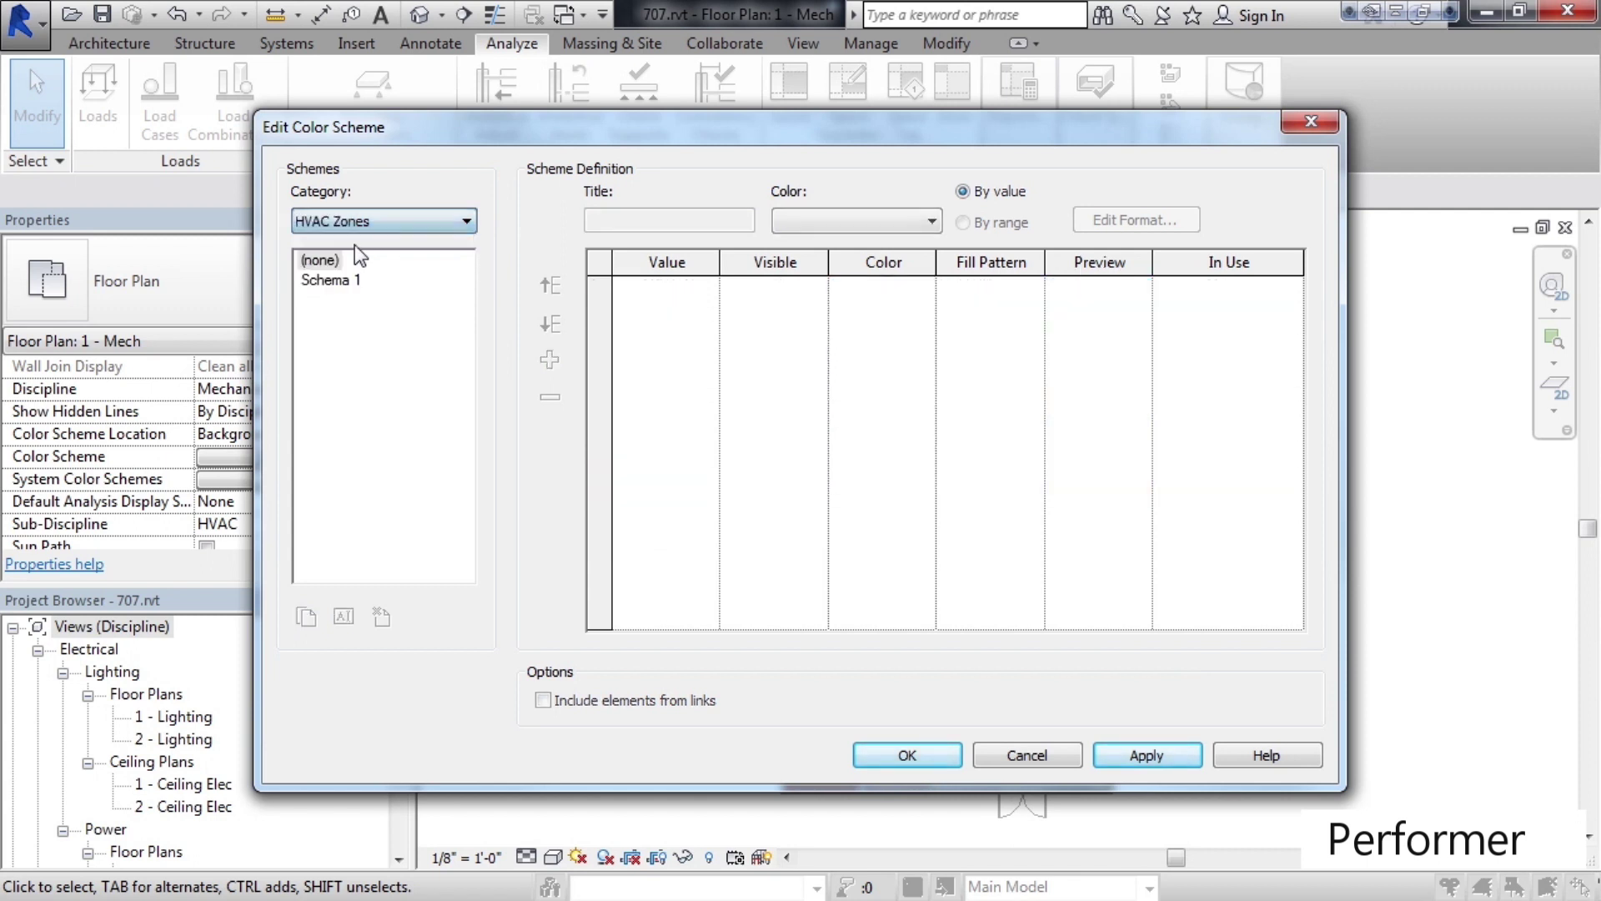
left_click(331, 283)
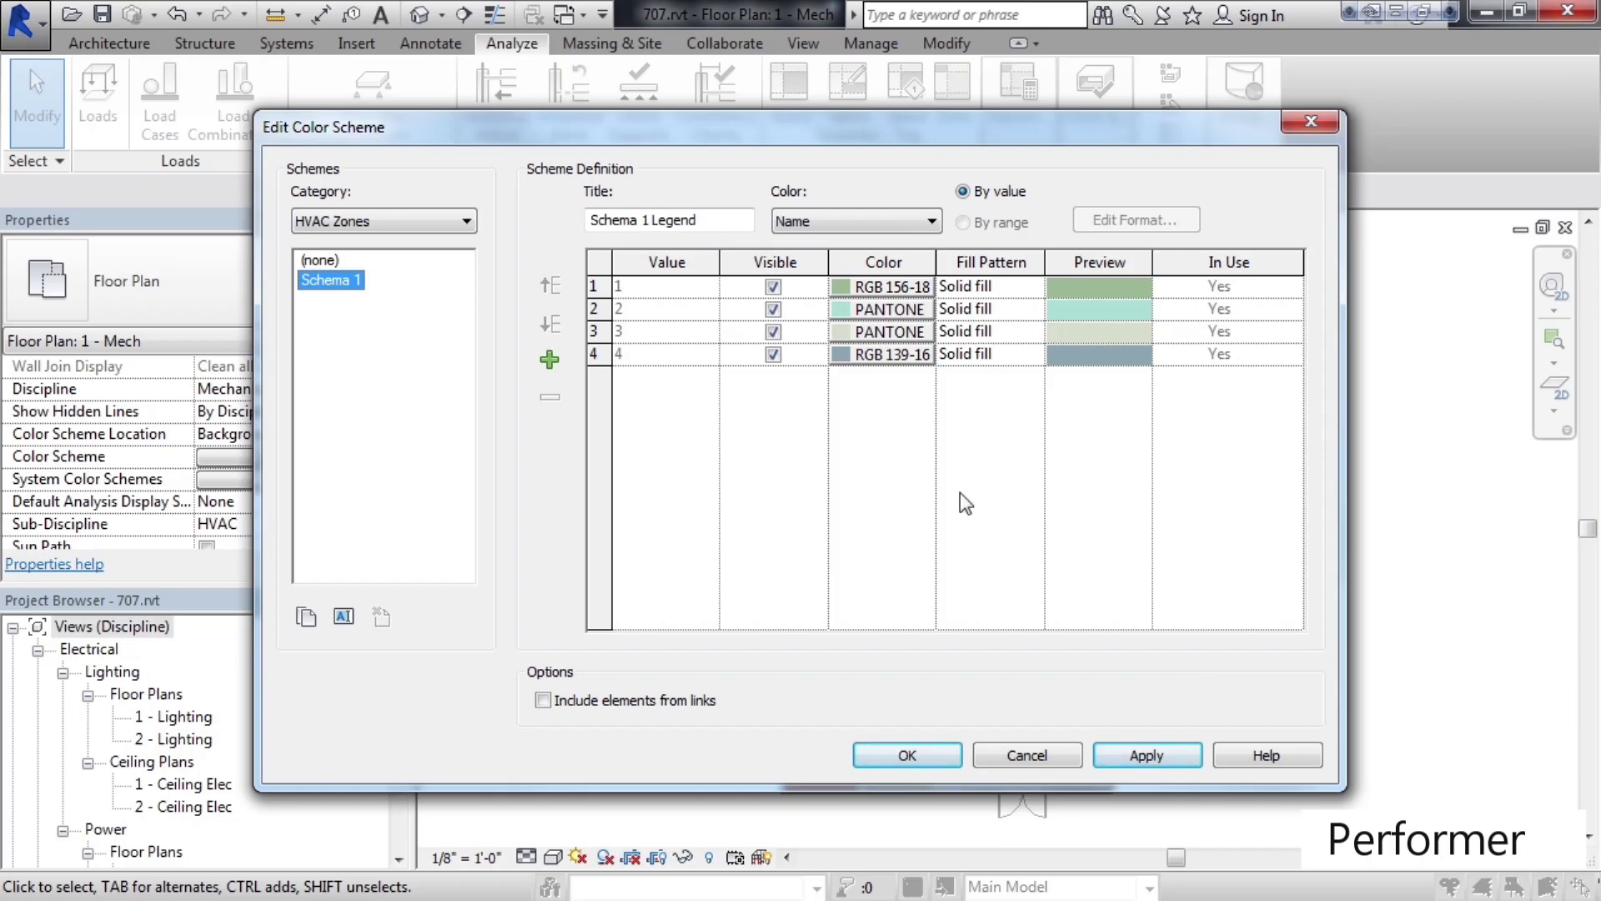
left_click(905, 753)
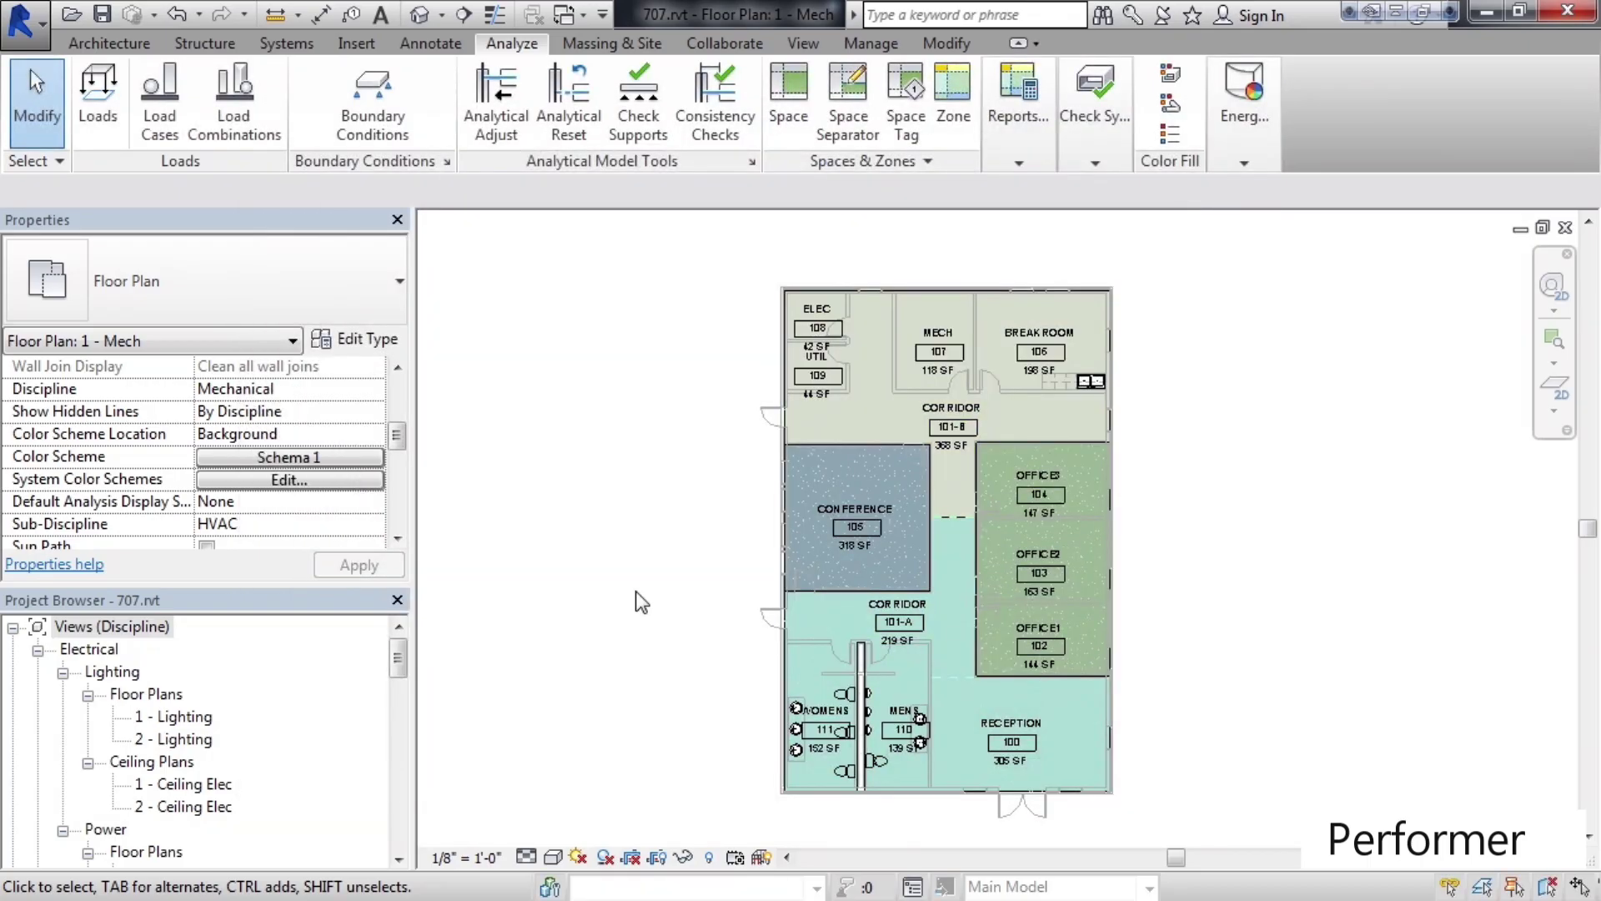